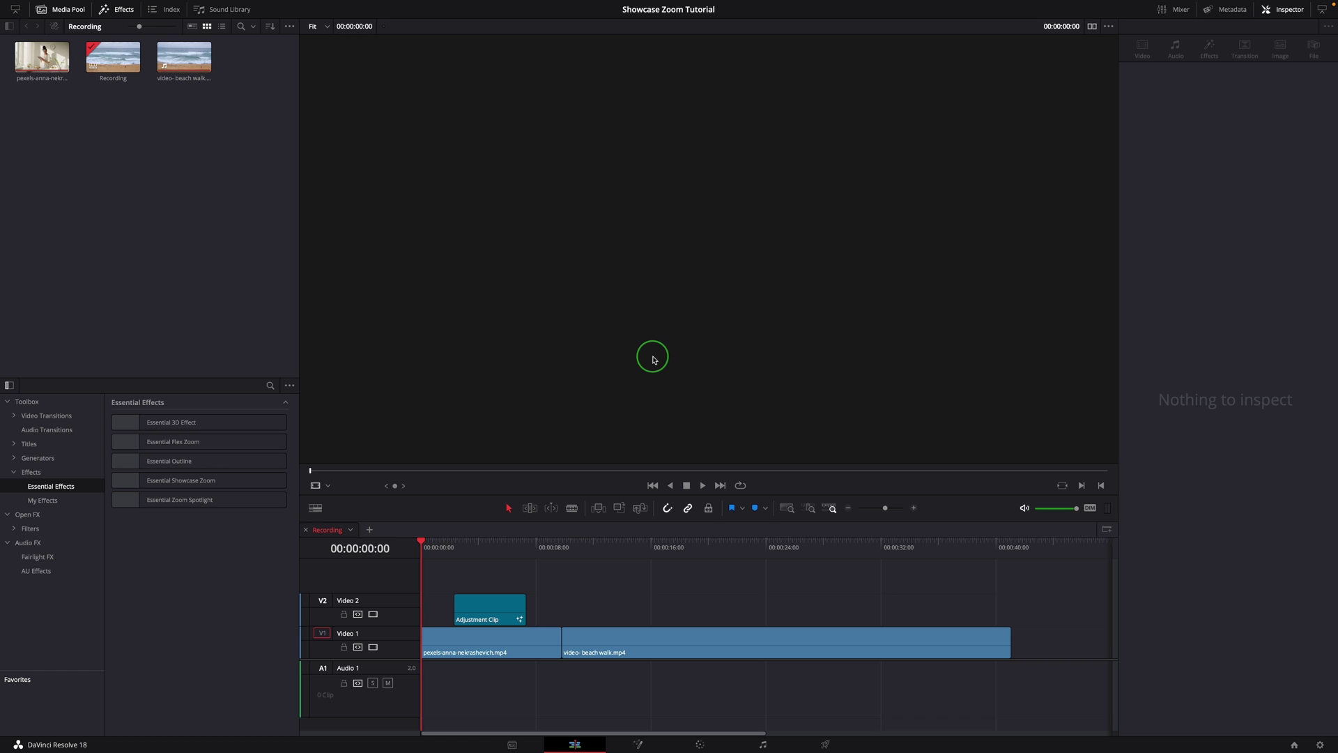
Move the playhead to about 00:00:03:27 over the adjustment clip and enable Is Ellipse in its Essential Showcase Zoom effect
{"action": "mouse_move", "coordinate": [467, 553]}
{"action": "left_mouse_down"}
{"action": "mouse_move", "coordinate": [454, 554]}
{"action": "mouse_move", "coordinate": [477, 560]}
{"action": "left_mouse_up"}
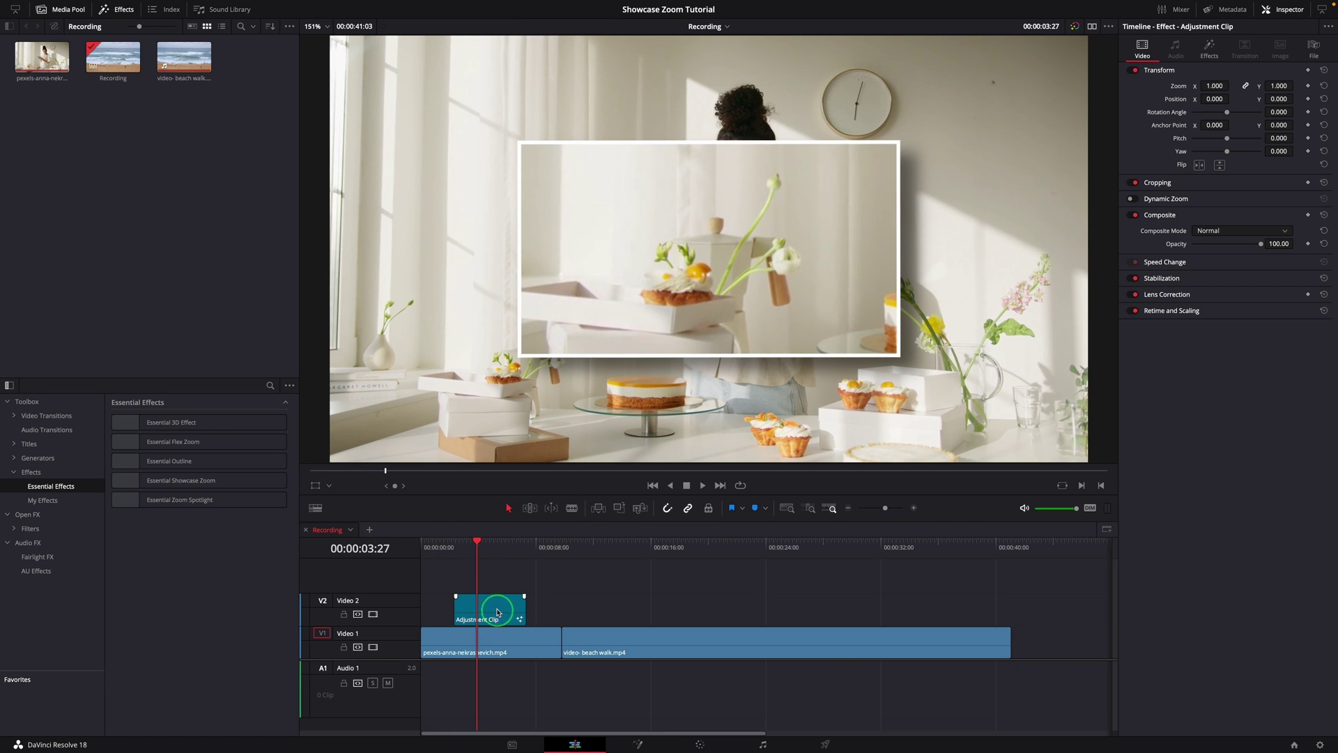
{"action": "left_click", "coordinate": [1211, 49]}
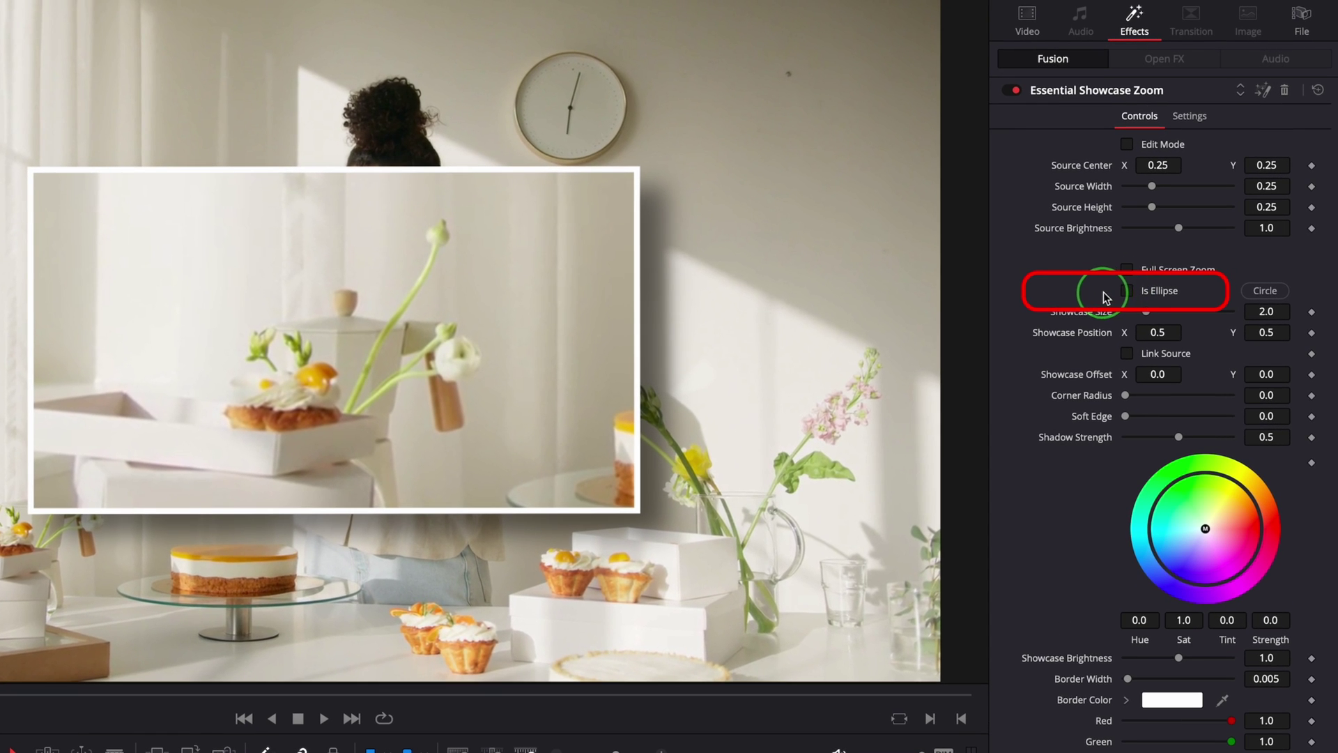
{"action": "left_click", "coordinate": [1225, 221]}
{"action": "left_click", "coordinate": [1127, 291]}
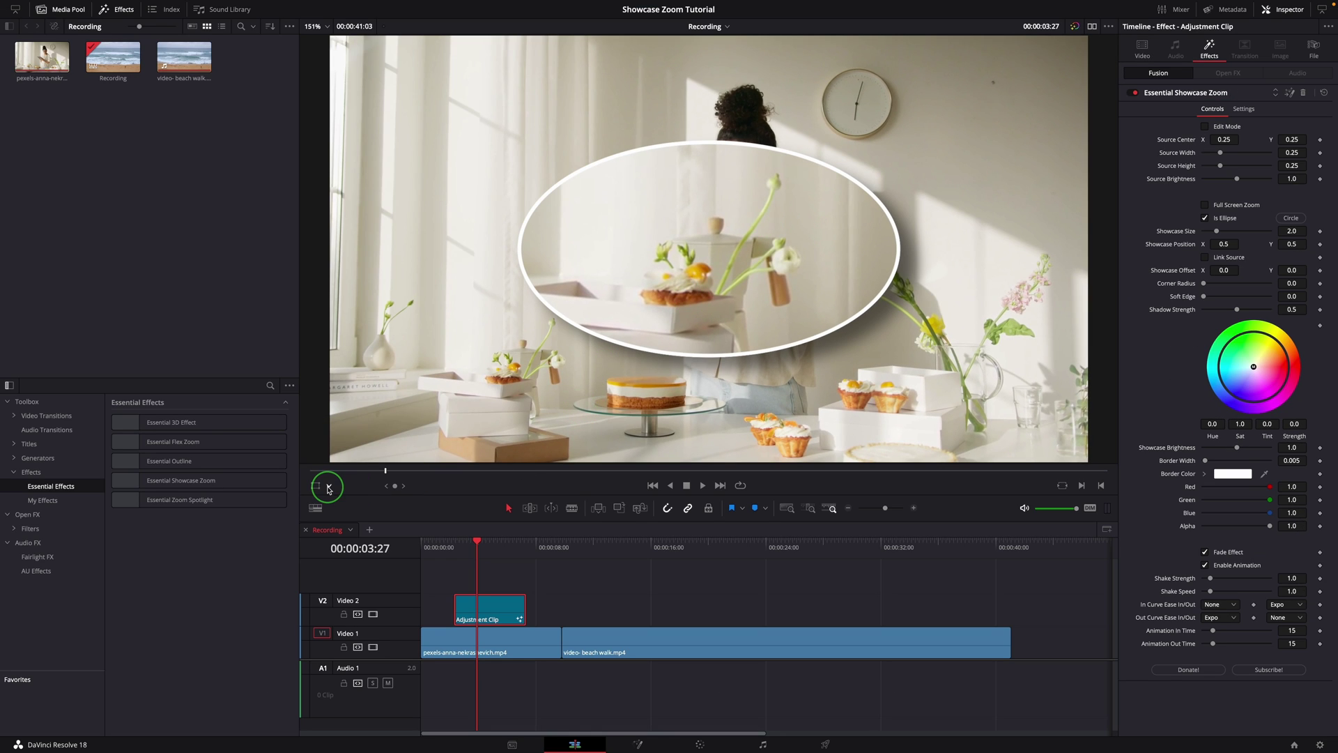
Turn on the Fusion Overlay and fit the source area around the boxed cupcake, about 0.207 wide and 0.189 high
{"action": "left_click", "coordinate": [329, 485]}
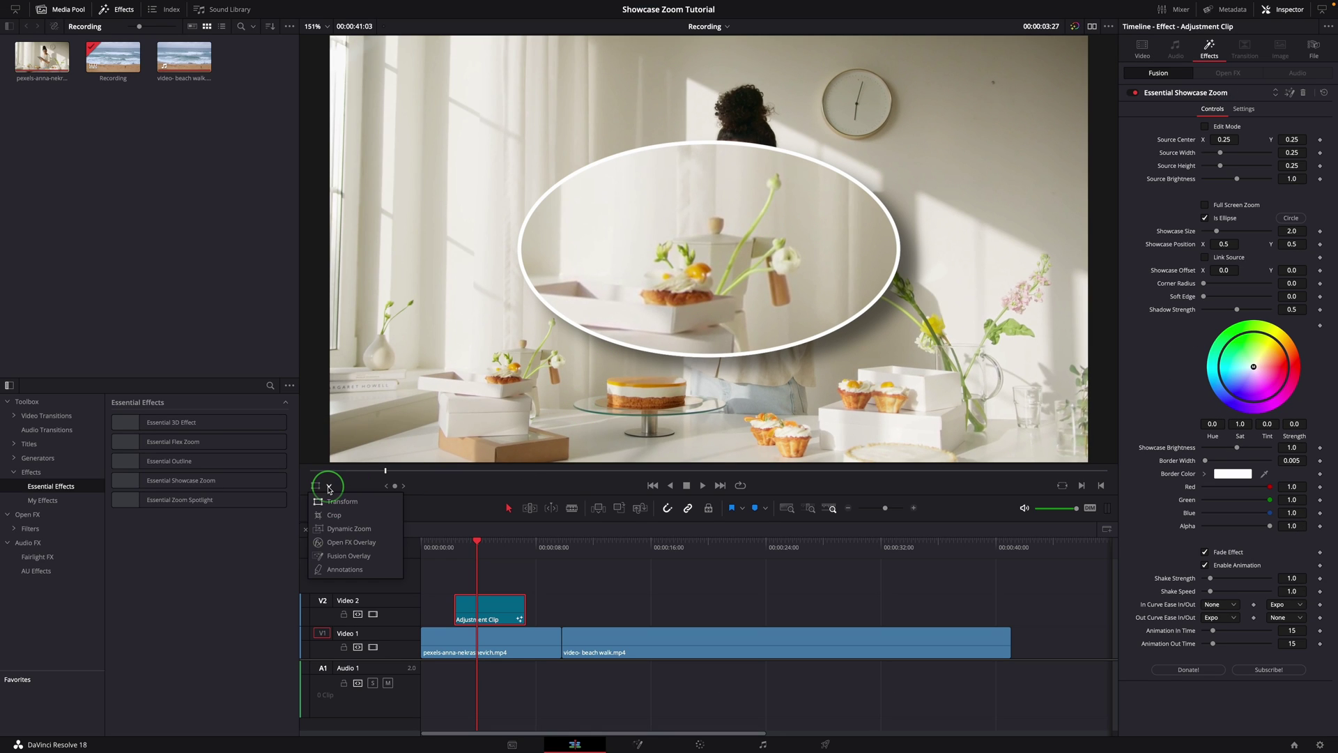
{"action": "left_click", "coordinate": [348, 556]}
{"action": "left_click_drag", "start_coordinate": [609, 409], "coordinate": [702, 407]}
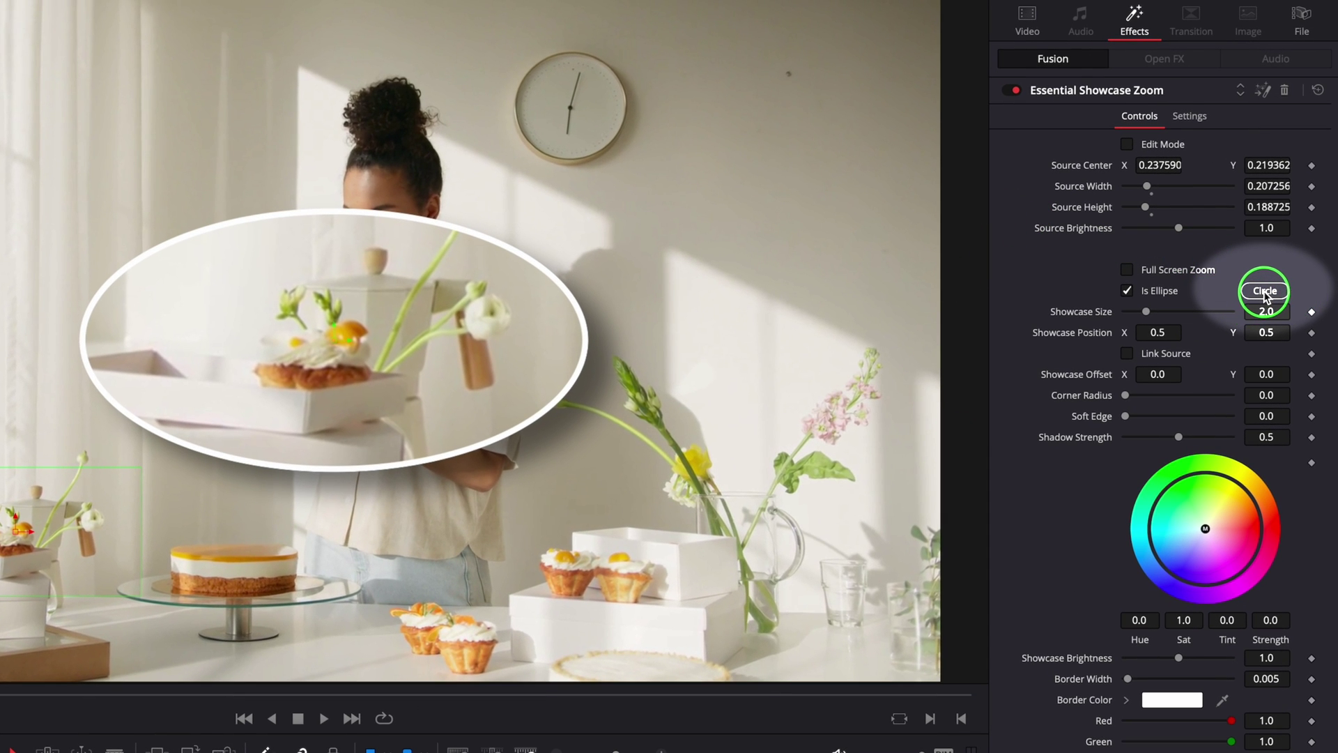
Make the ellipse a true circle and move the showcase above the boxed cupcake, to about X 0.24, Y 0.526
{"action": "left_click", "coordinate": [1264, 291]}
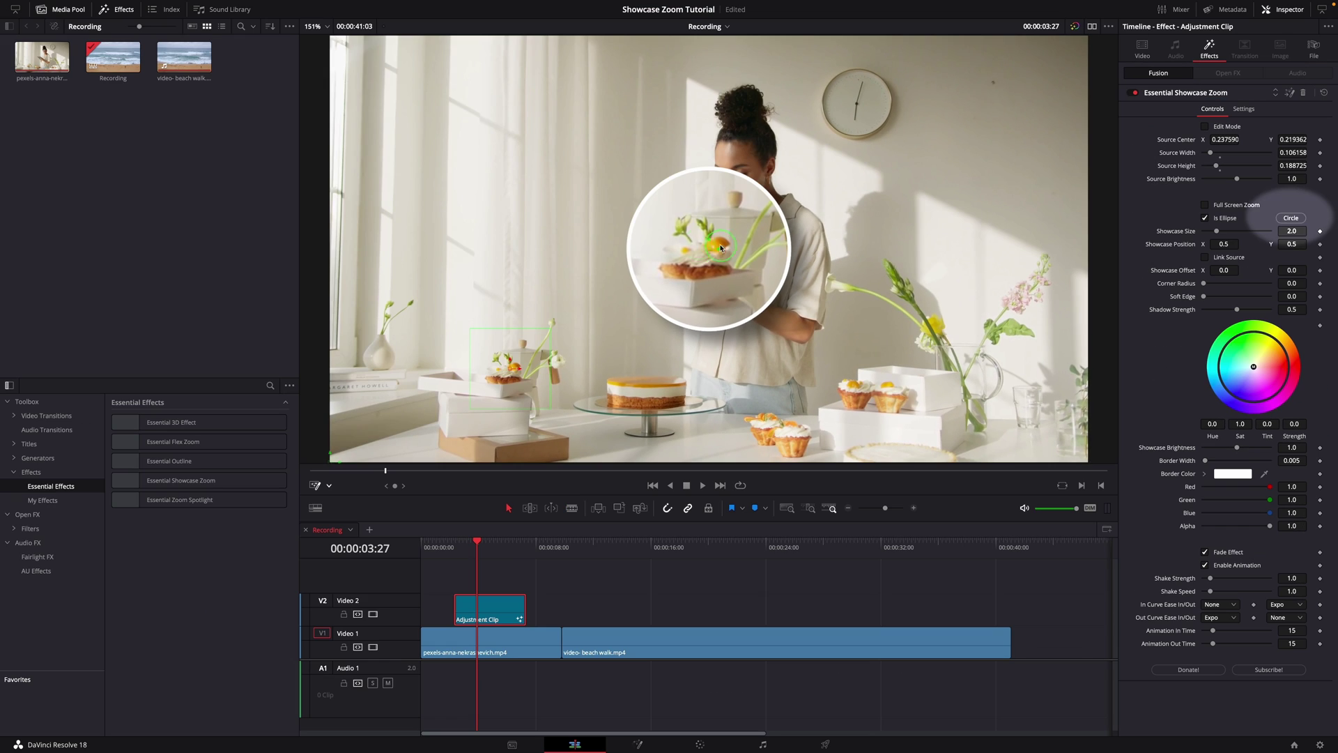
{"action": "left_click_drag", "start_coordinate": [339, 464], "coordinate": [461, 464]}
{"action": "left_click_drag", "start_coordinate": [786, 250], "coordinate": [513, 239]}
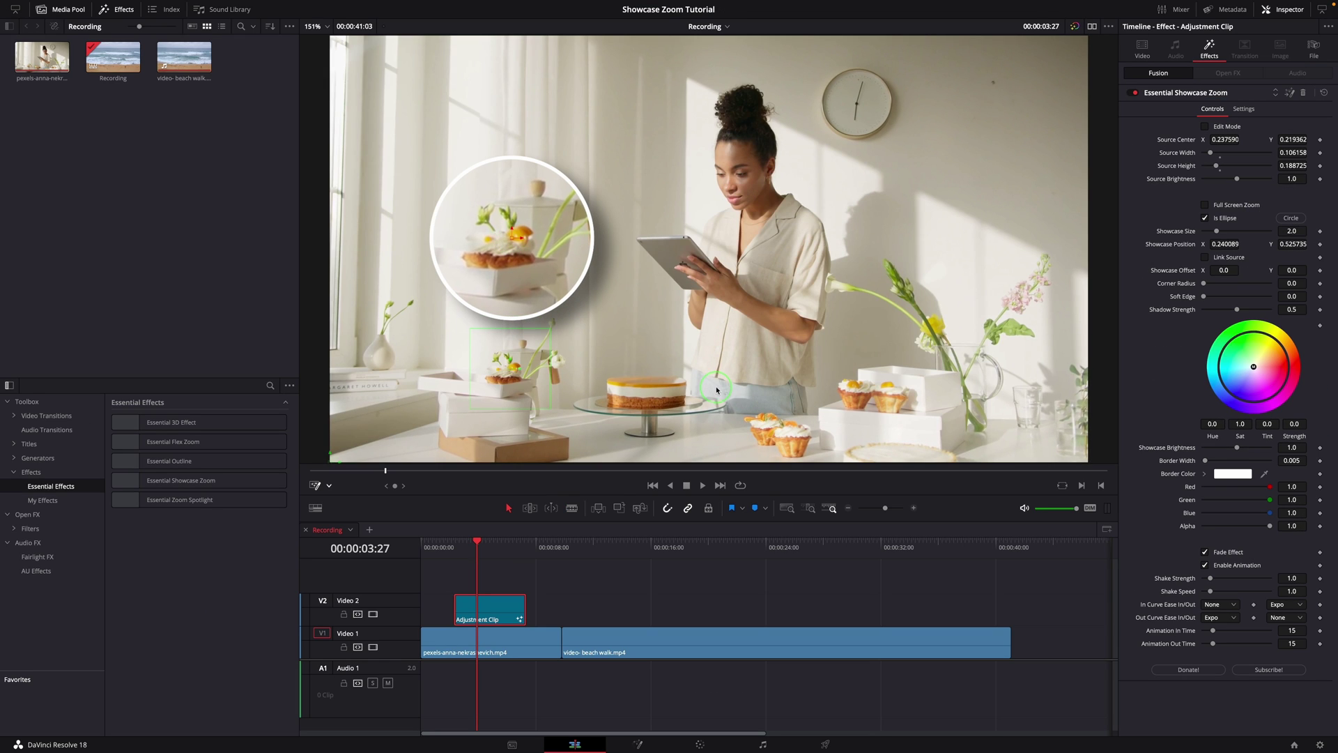
Turn off Is Ellipse, centre the source on the cake at about X 0.414, Y 0.168, and apply Circle again
{"action": "left_click", "coordinate": [1205, 219]}
{"action": "left_click_drag", "start_coordinate": [552, 363], "coordinate": [752, 397]}
{"action": "left_click", "coordinate": [1307, 220]}
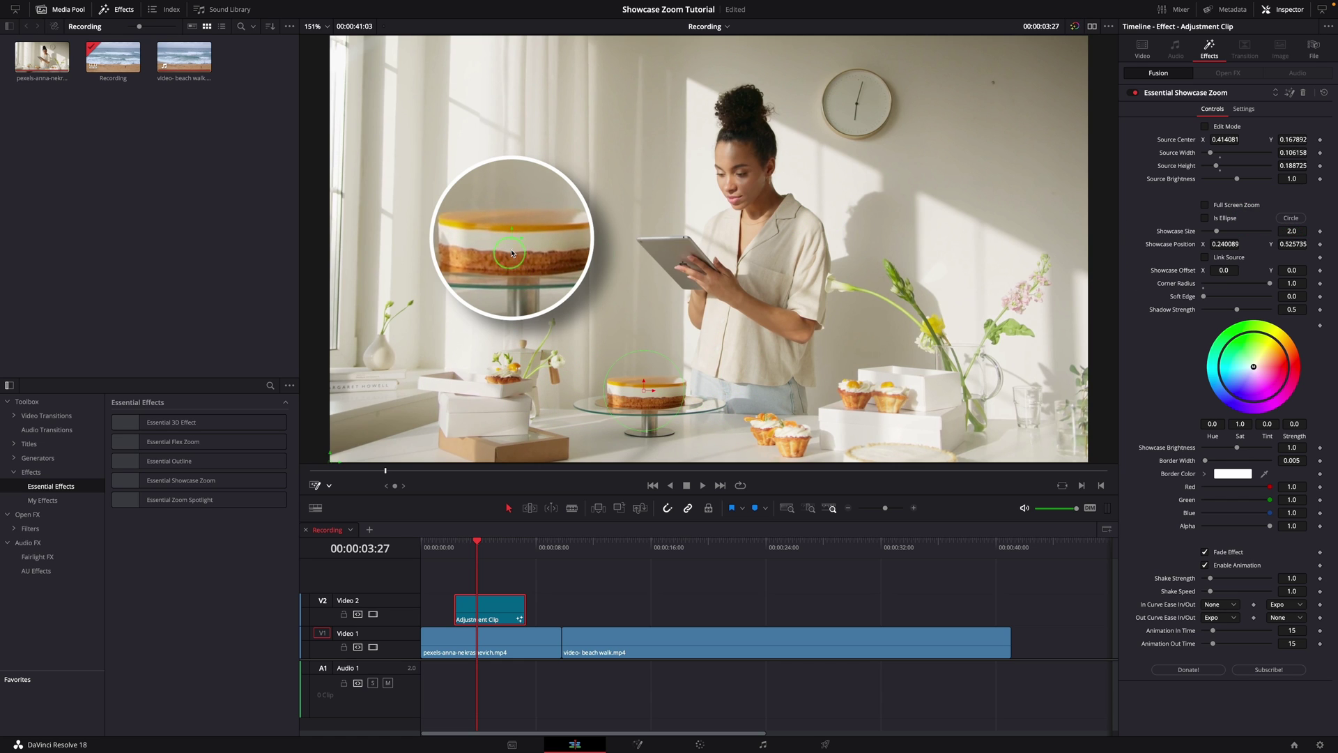
Stretch the cake showcase into a wide pill positioned at about X 0.395, Y 0.461, and tint it orange at about 0.38 strength
{"action": "left_click_drag", "start_coordinate": [522, 246], "coordinate": [630, 269]}
{"action": "left_click_drag", "start_coordinate": [685, 396], "coordinate": [736, 396]}
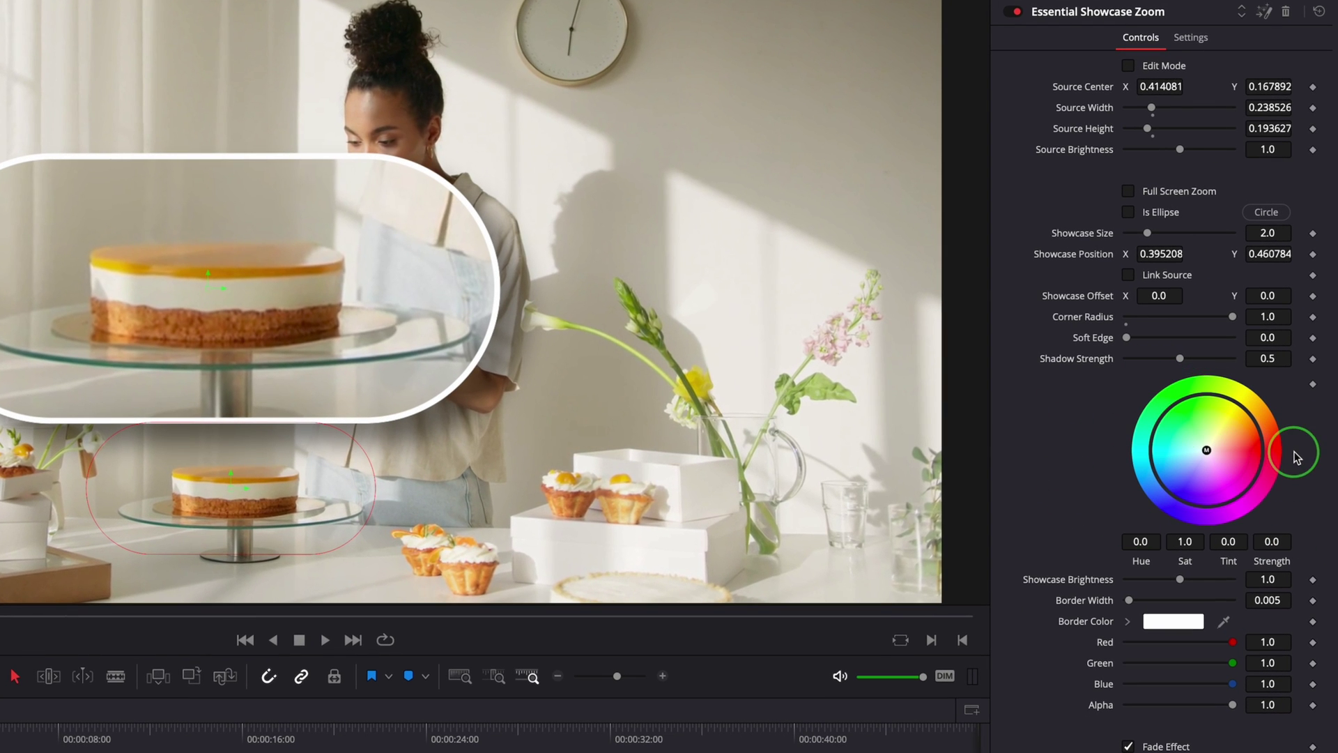
{"action": "left_click_drag", "start_coordinate": [1206, 450], "coordinate": [1233, 430]}
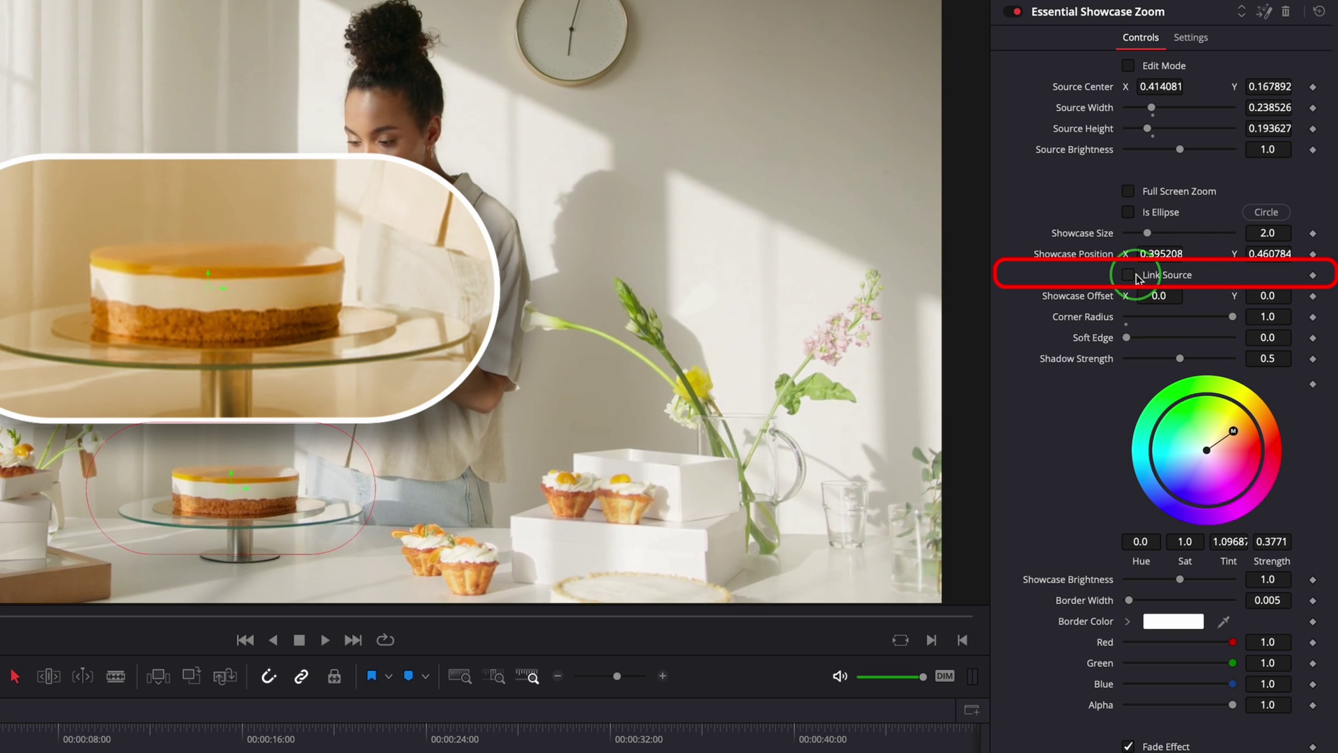
Enable Link Source and reframe the source as a circle over the boxed cupcake at about X 0.22, Y 0.251
{"action": "left_click", "coordinate": [1161, 278]}
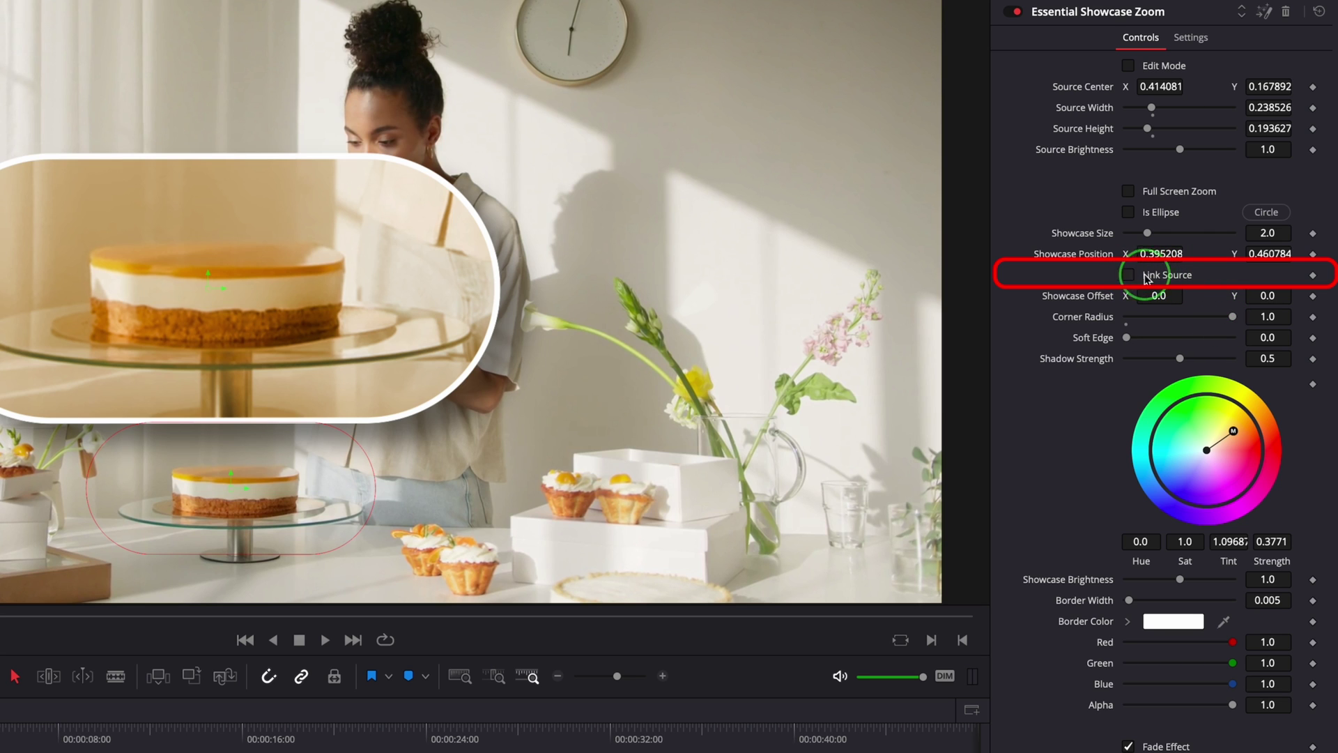
{"action": "left_click_drag", "start_coordinate": [230, 491], "coordinate": [42, 446]}
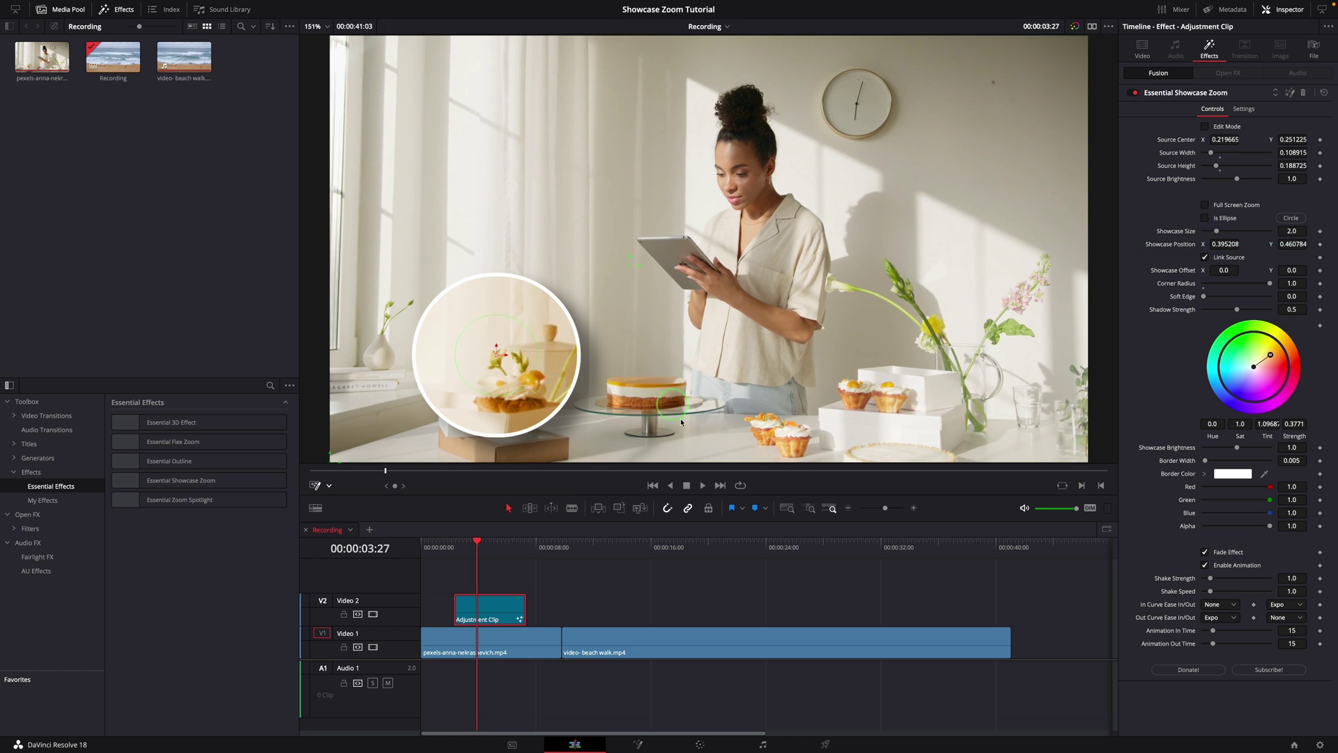
Move the adjustment clip above the beach walk video and place the zoom over the walking man at about 00:00:16:01
{"action": "left_click", "coordinate": [674, 555]}
{"action": "left_click", "coordinate": [691, 621]}
{"action": "left_click_drag", "start_coordinate": [676, 543], "coordinate": [668, 582]}
{"action": "left_click_drag", "start_coordinate": [484, 617], "coordinate": [662, 616]}
{"action": "left_click", "coordinate": [655, 542]}
{"action": "mouse_move", "coordinate": [655, 542]}
{"action": "left_mouse_down"}
{"action": "mouse_move", "coordinate": [637, 542]}
{"action": "mouse_move", "coordinate": [651, 544]}
{"action": "left_mouse_up"}
{"action": "left_click_drag", "start_coordinate": [498, 352], "coordinate": [796, 383]}
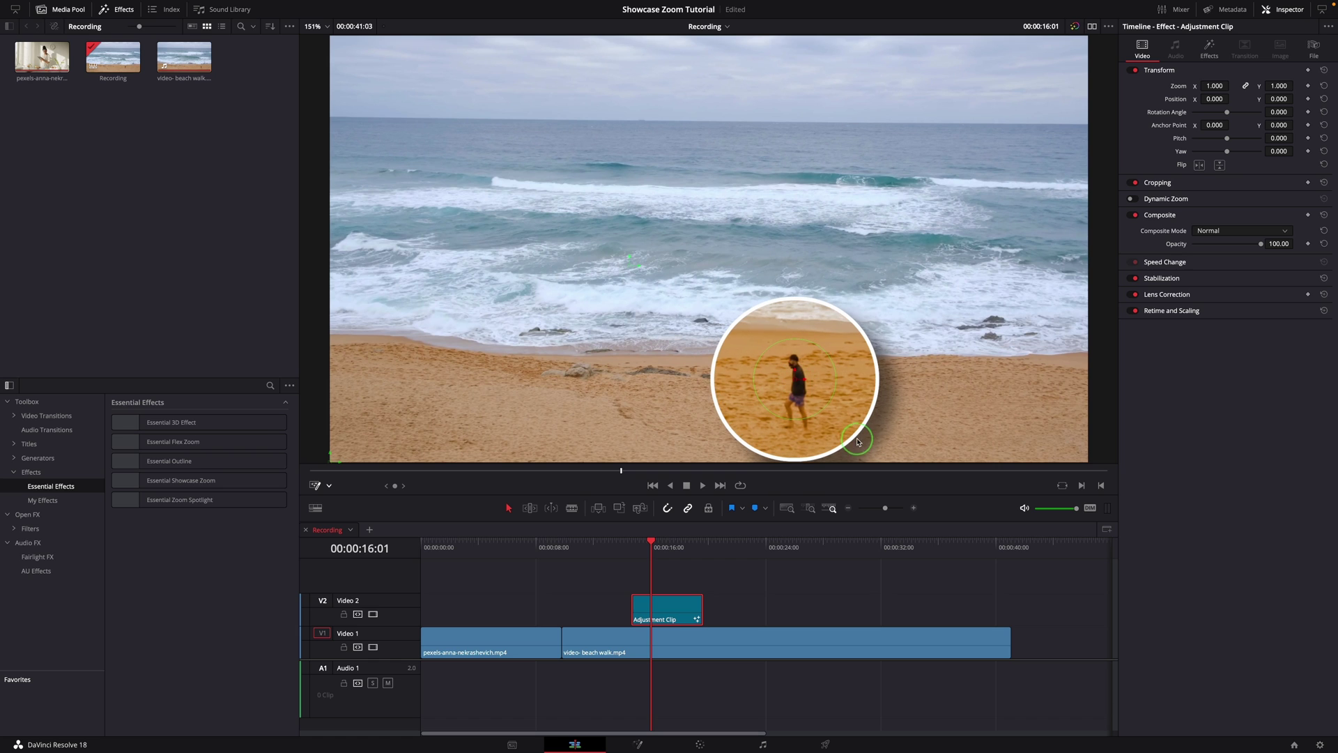
At the adjustment clip's start, 00:00:14:20, centre the source on the walking man and add a Source Center keyframe
{"action": "left_click", "coordinate": [632, 544]}
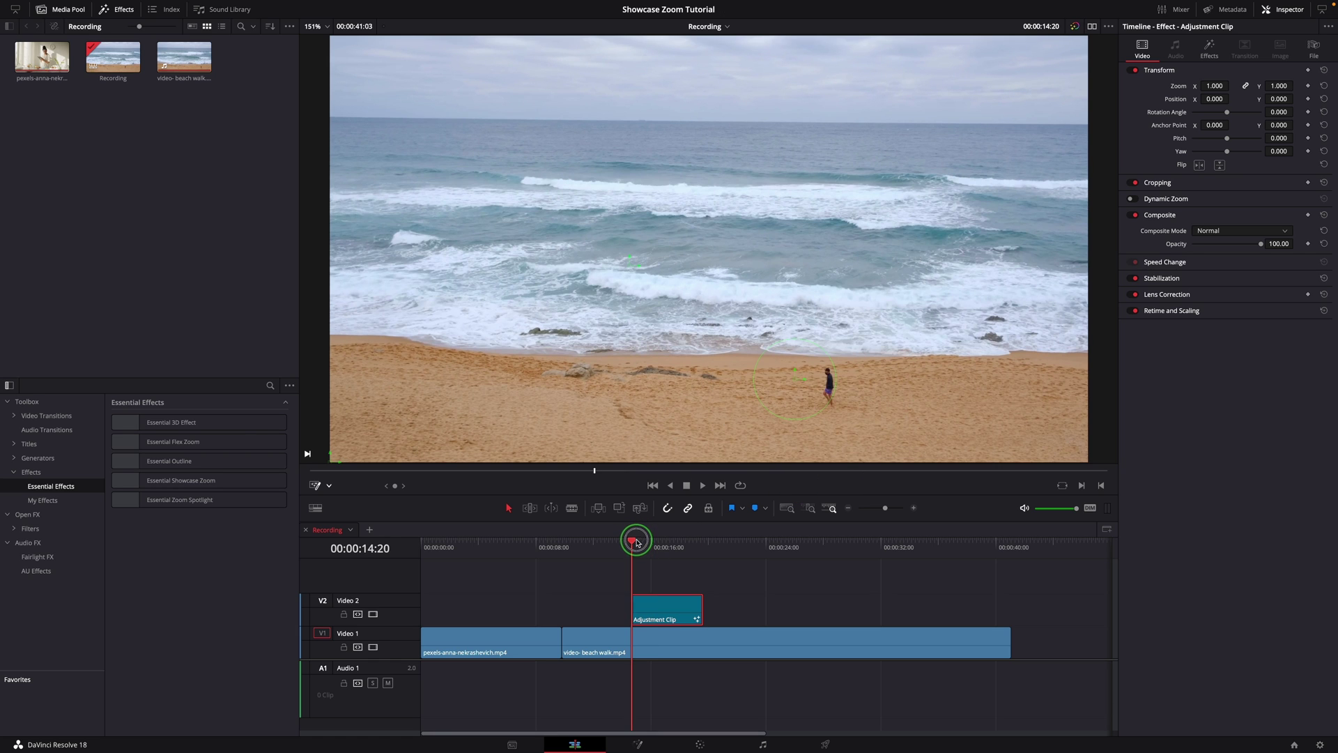
{"action": "left_click", "coordinate": [751, 439]}
{"action": "left_click_drag", "start_coordinate": [799, 380], "coordinate": [830, 391]}
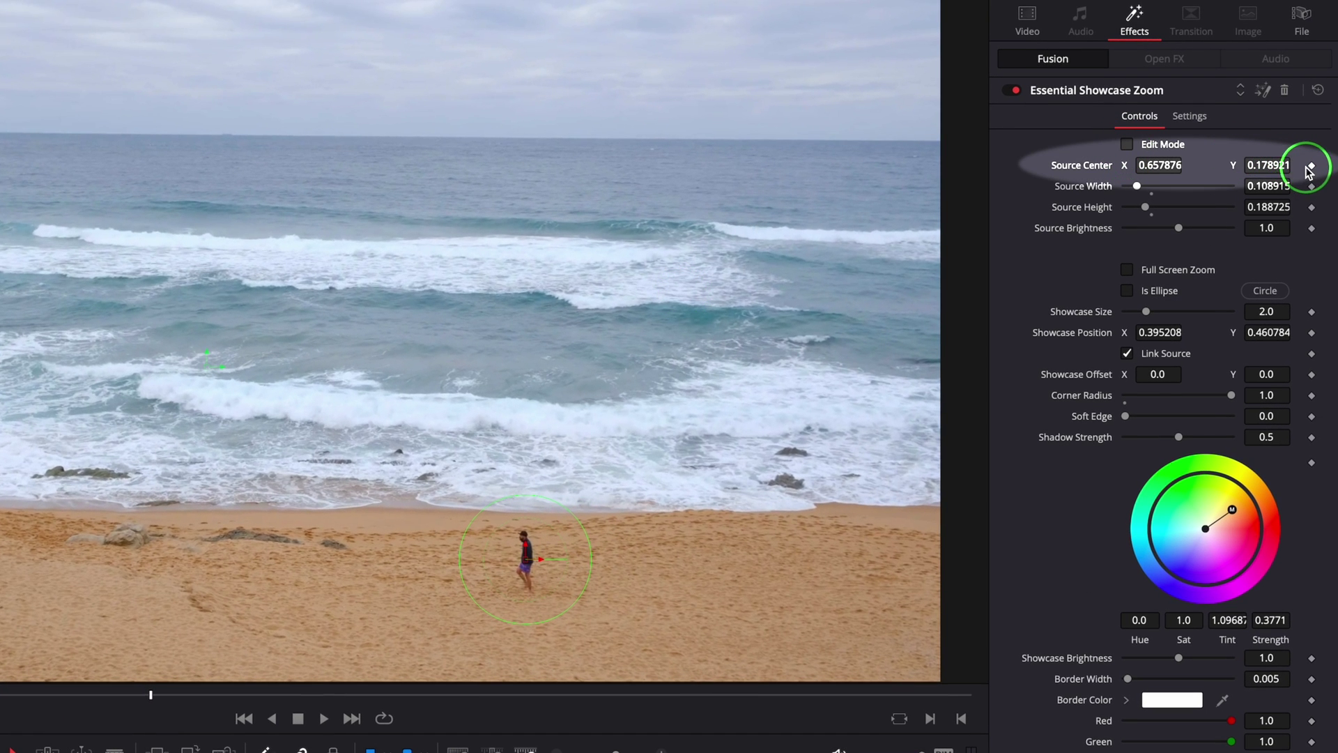
{"action": "left_click", "coordinate": [1311, 166]}
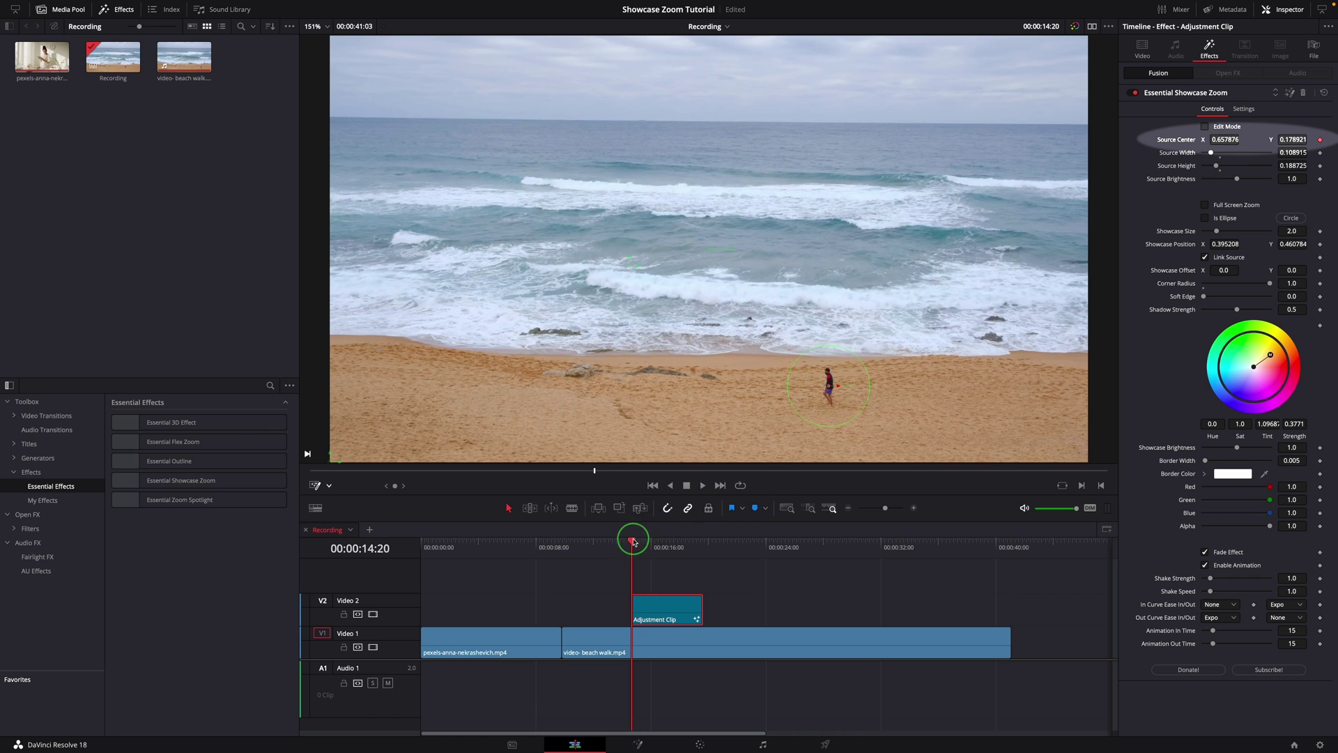
At the adjustment clip's end, 00:00:19:20, move the source onto the walking man at about X 0.492, Y 0.194, and play back the movement
{"action": "left_click_drag", "start_coordinate": [633, 542], "coordinate": [706, 551]}
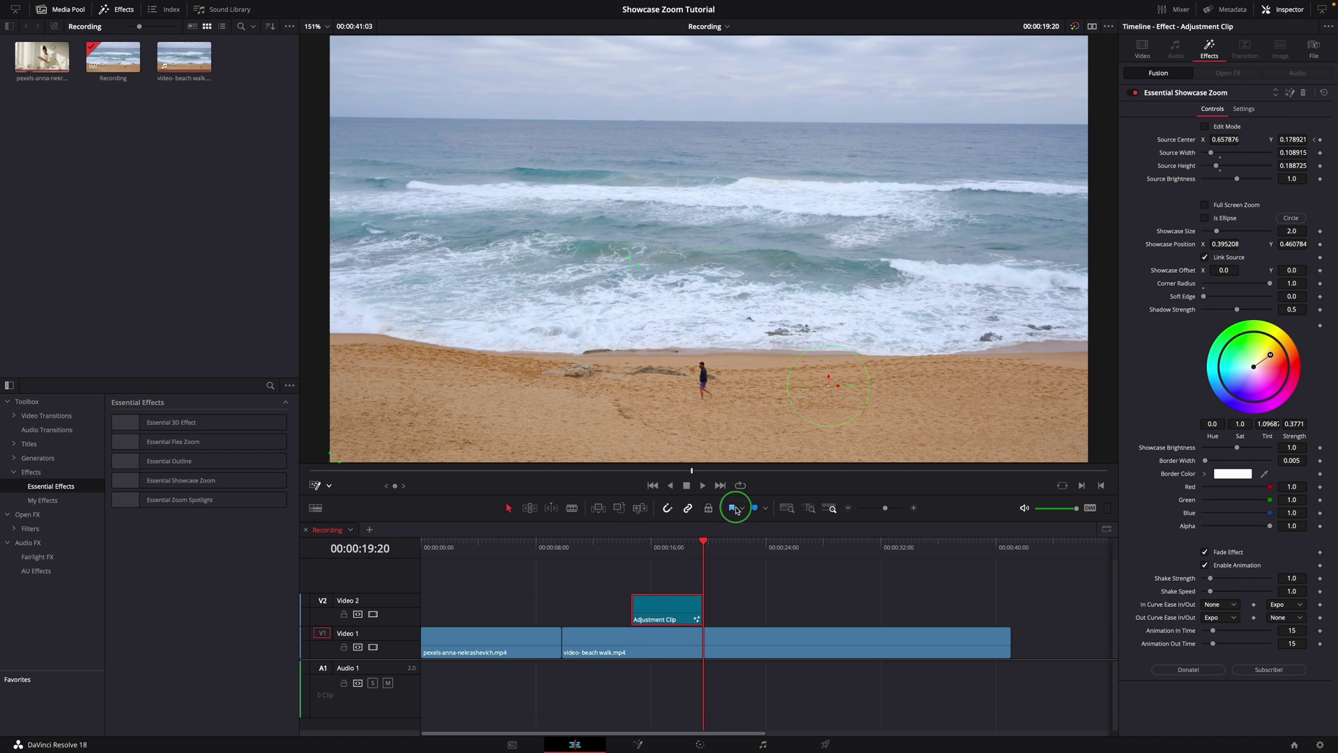
{"action": "left_click_drag", "start_coordinate": [829, 388], "coordinate": [704, 382]}
{"action": "left_click_drag", "start_coordinate": [326, 554], "coordinate": [325, 554]}
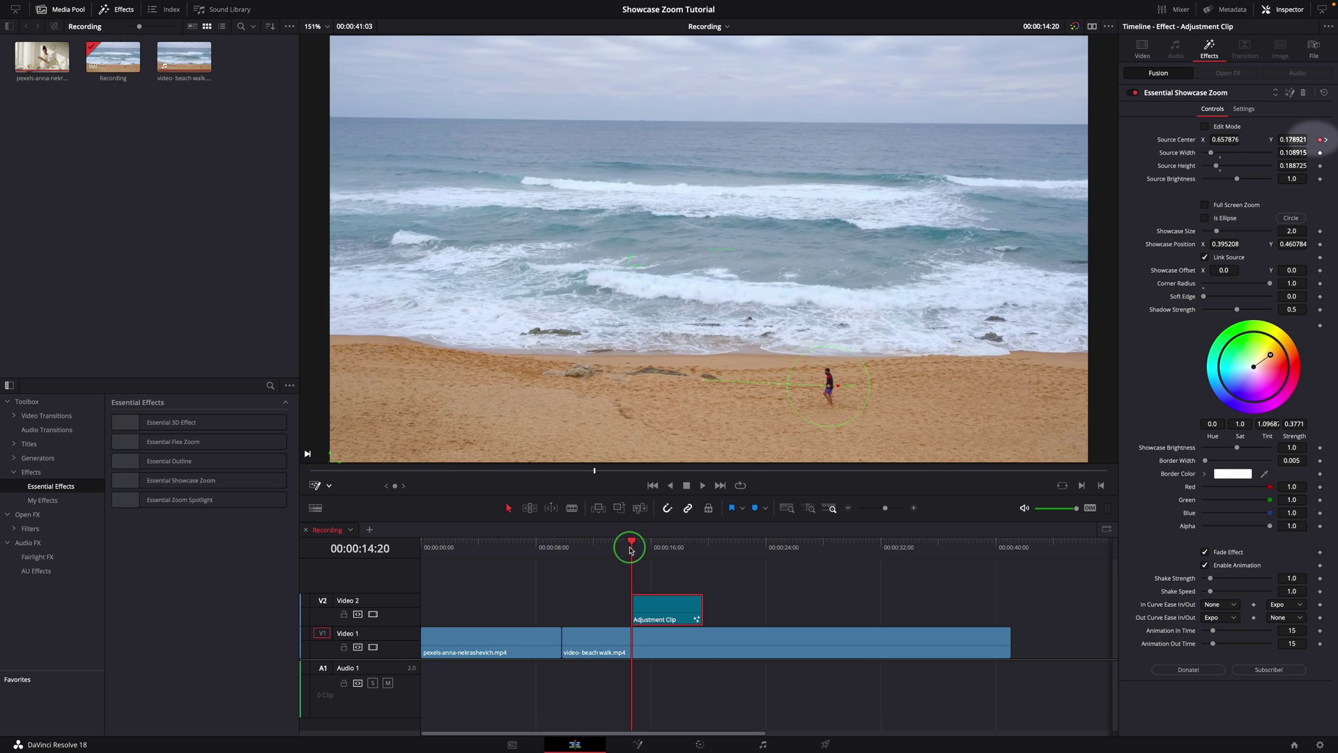
{"action": "left_click", "coordinate": [617, 550]}
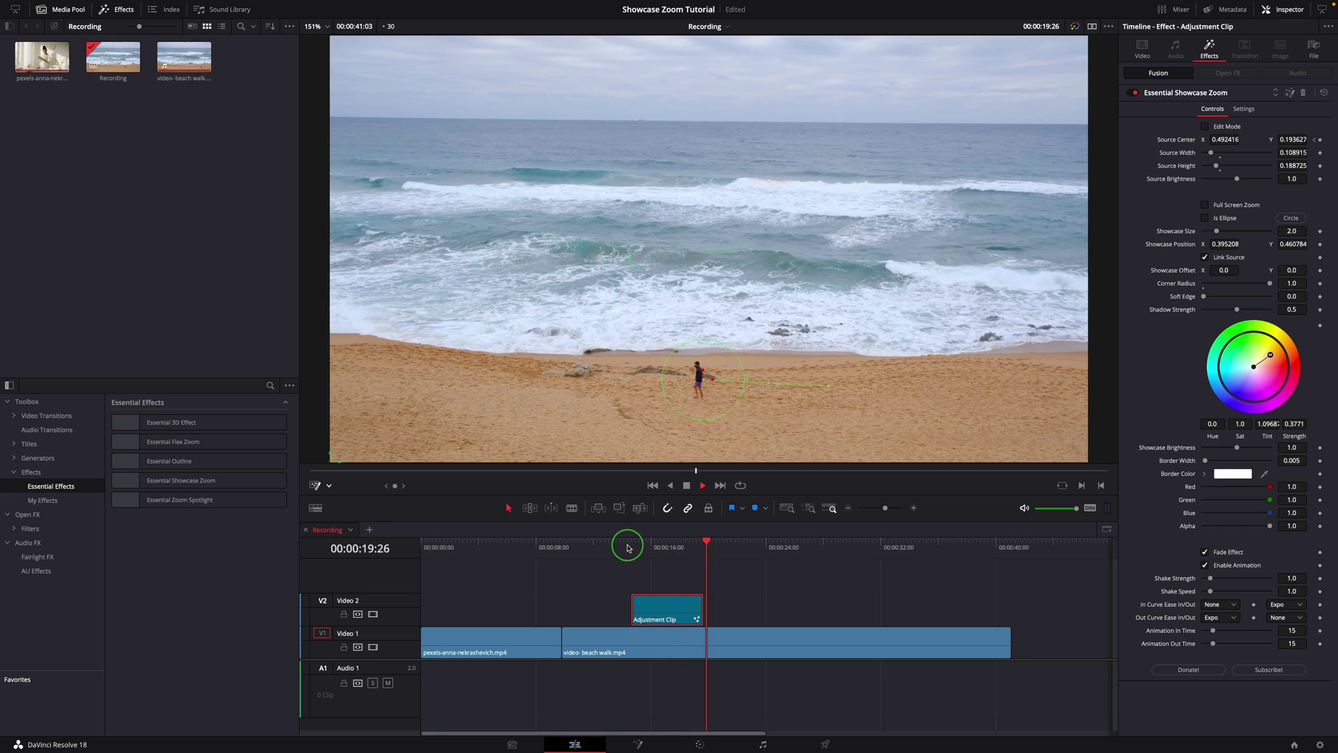
{"action": "left_click", "coordinate": [618, 548]}
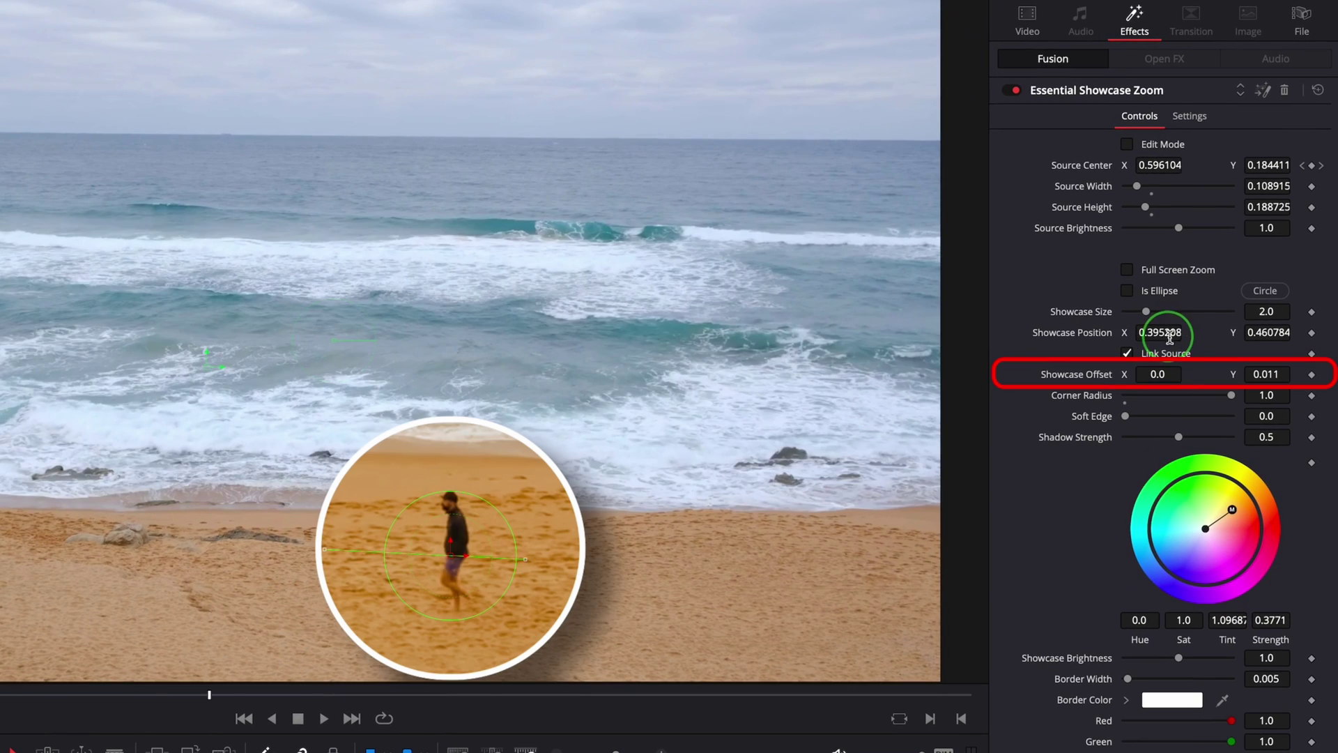
Offset the showcase to sit above the walking man, at about X 0.026, Y 0.25
{"action": "left_click_drag", "start_coordinate": [1261, 374], "coordinate": [625, 379]}
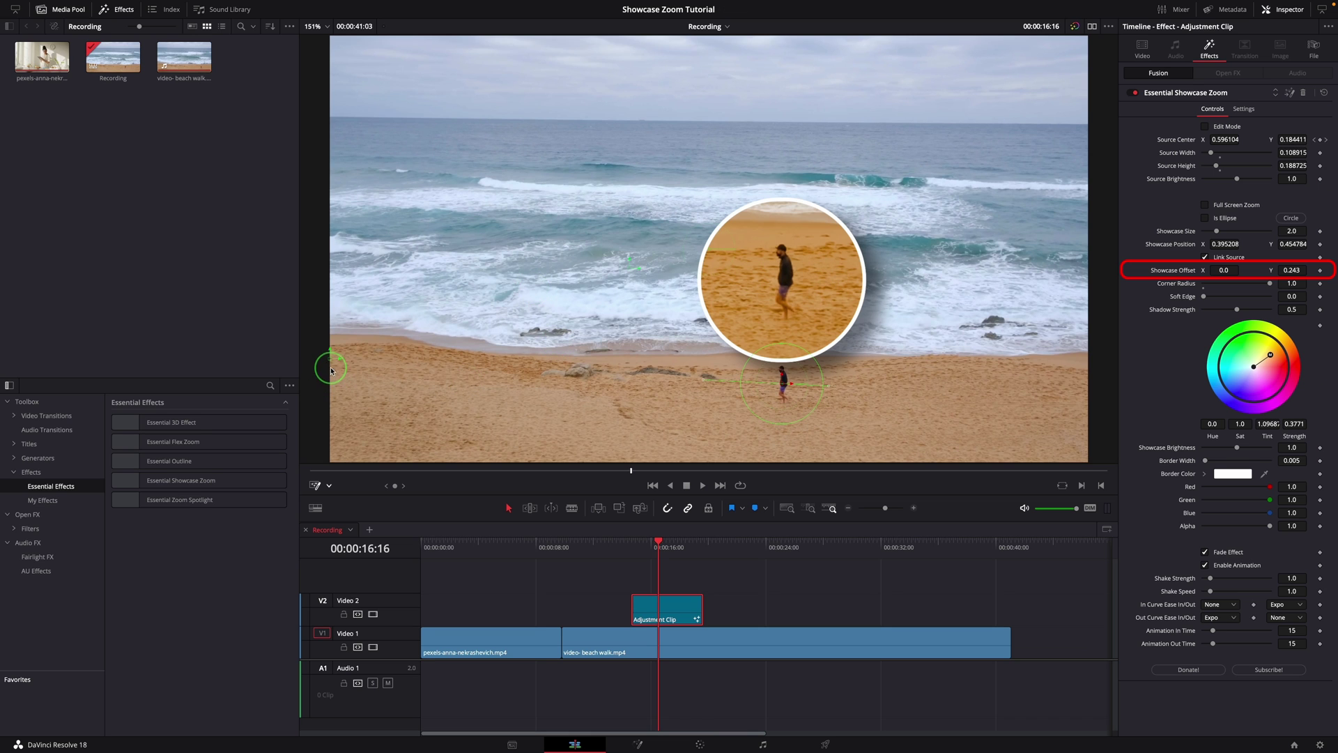
{"action": "mouse_move", "coordinate": [333, 362]}
{"action": "left_mouse_down"}
{"action": "mouse_move", "coordinate": [369, 352]}
{"action": "mouse_move", "coordinate": [278, 367]}
{"action": "mouse_move", "coordinate": [331, 332]}
{"action": "mouse_move", "coordinate": [349, 355]}
{"action": "left_mouse_up"}
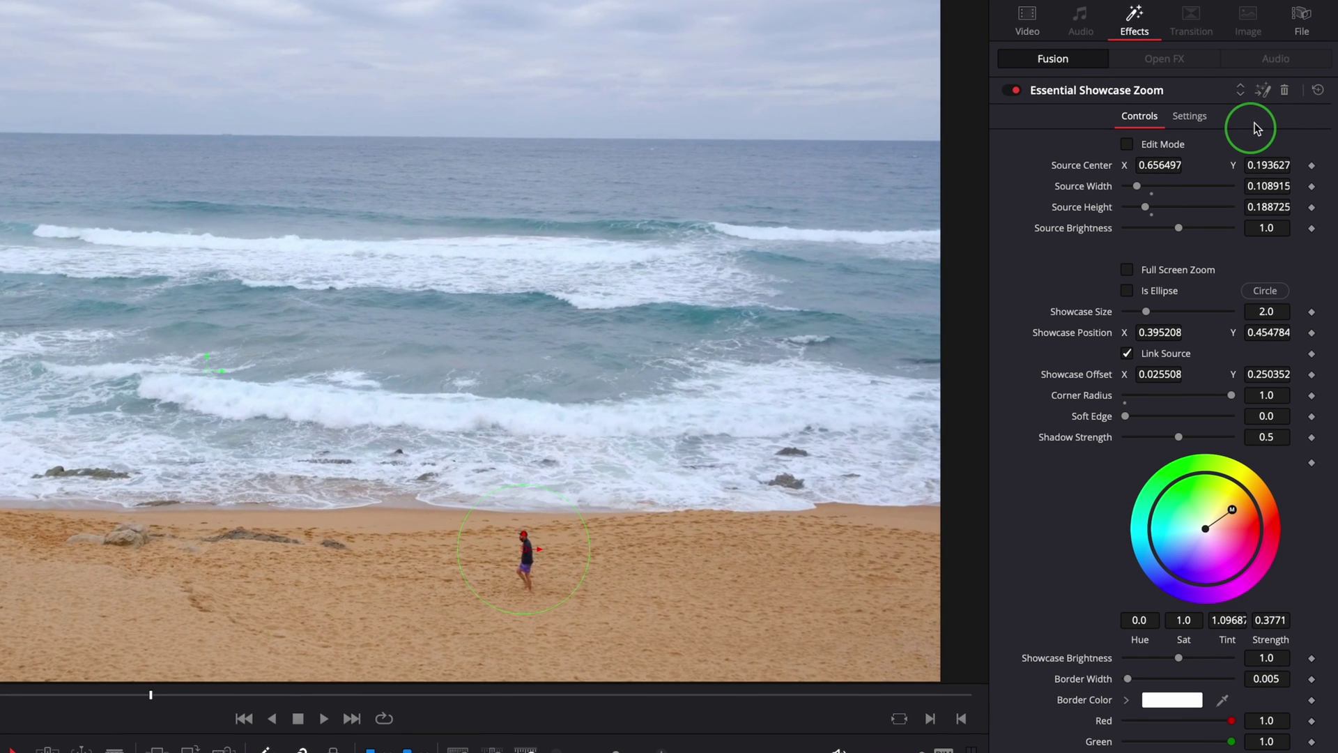
Open the effect in the Fusion page with a single viewer, tidy the node layout, and select the EssentialShowcaseZoom node
{"action": "left_click", "coordinate": [1291, 98]}
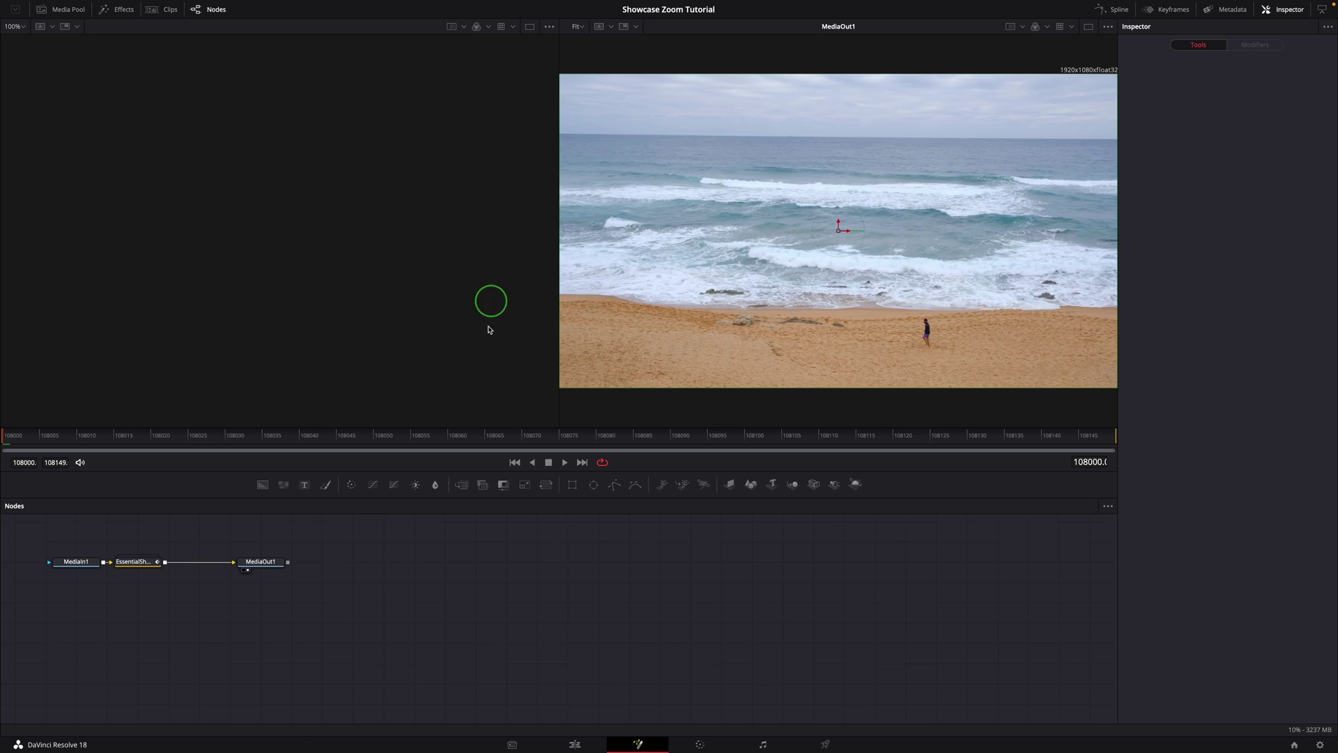
{"action": "left_click", "coordinate": [1088, 25]}
{"action": "left_click_drag", "start_coordinate": [421, 582], "coordinate": [680, 598]}
{"action": "left_click", "coordinate": [398, 603]}
{"action": "left_click", "coordinate": [385, 594]}
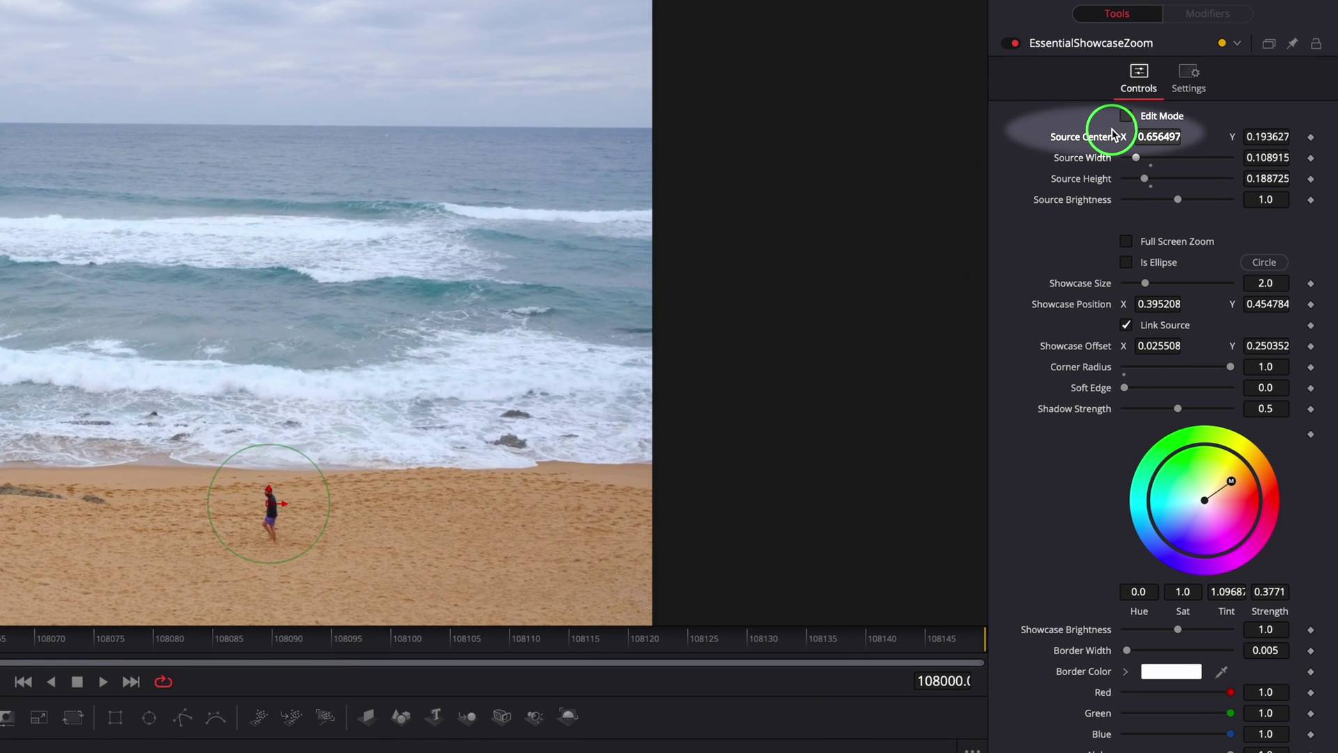
Modify Source Center with a Tracker position and fit the tracker's pattern box around the walking man
{"action": "right_click", "coordinate": [1092, 145]}
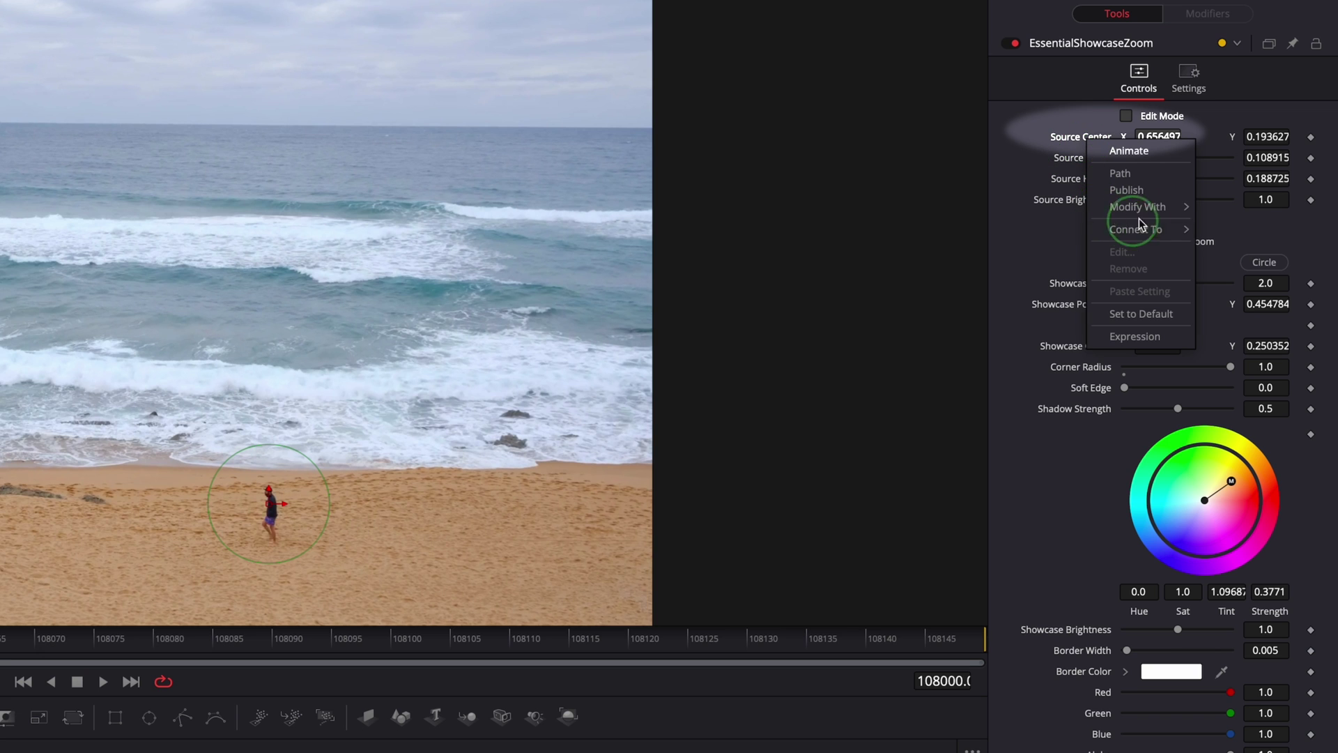
{"action": "mouse_move", "coordinate": [1150, 206]}
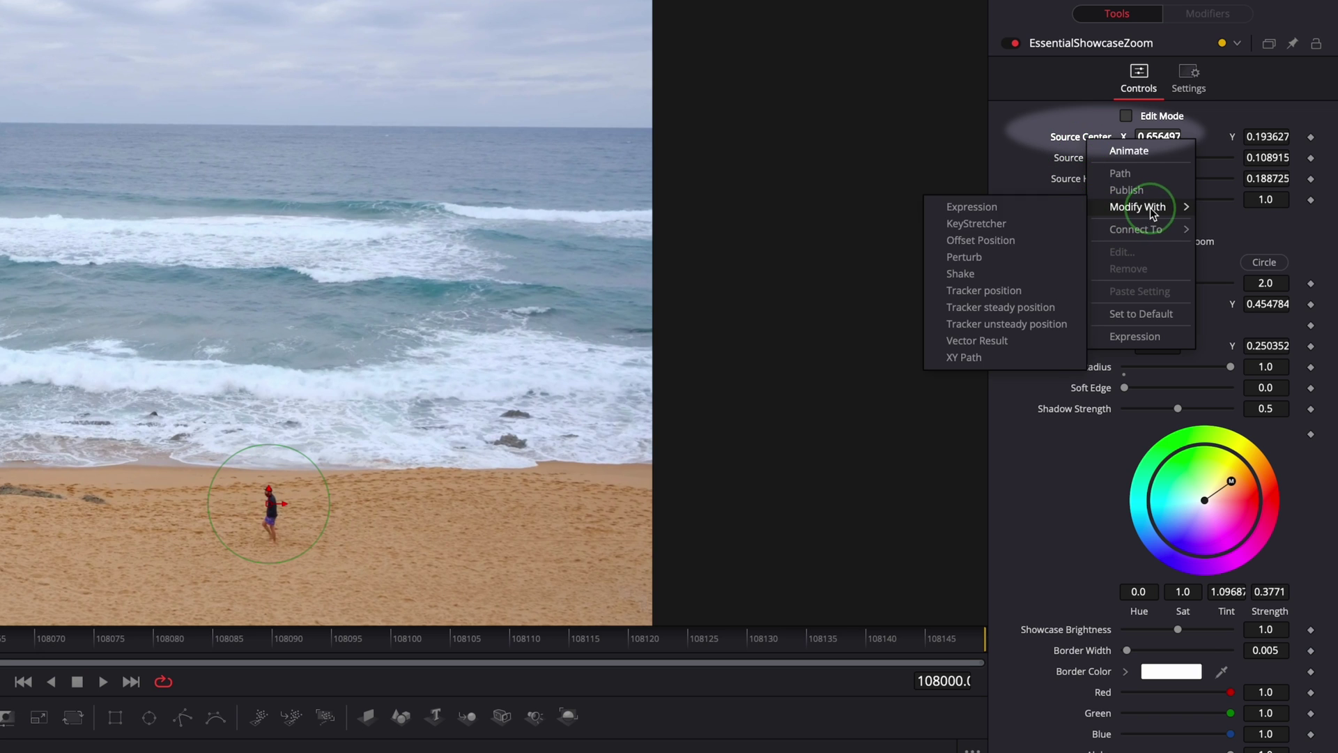
{"action": "left_click", "coordinate": [973, 290]}
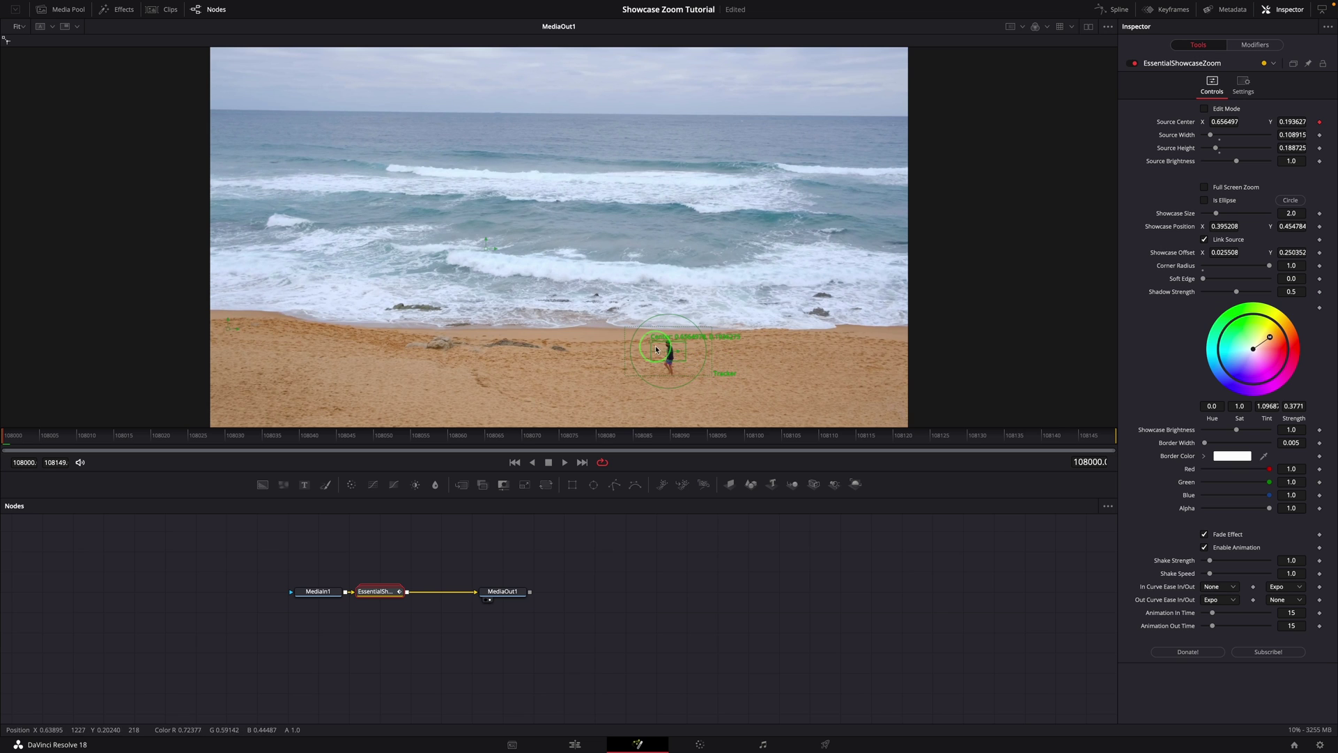
{"action": "left_click_drag", "start_coordinate": [656, 350], "coordinate": [681, 387]}
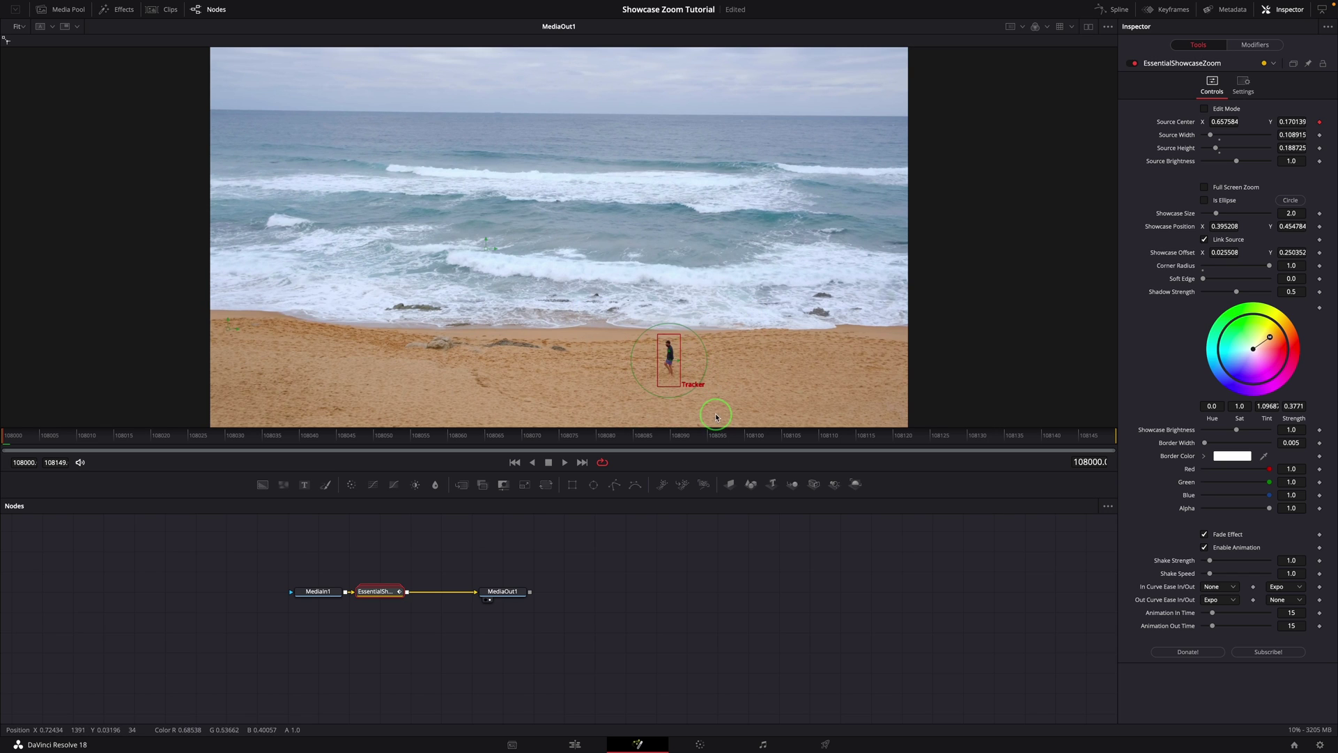
Track the walking man forward through the whole clip and play back the tracked zoom
{"action": "left_click", "coordinate": [1253, 44]}
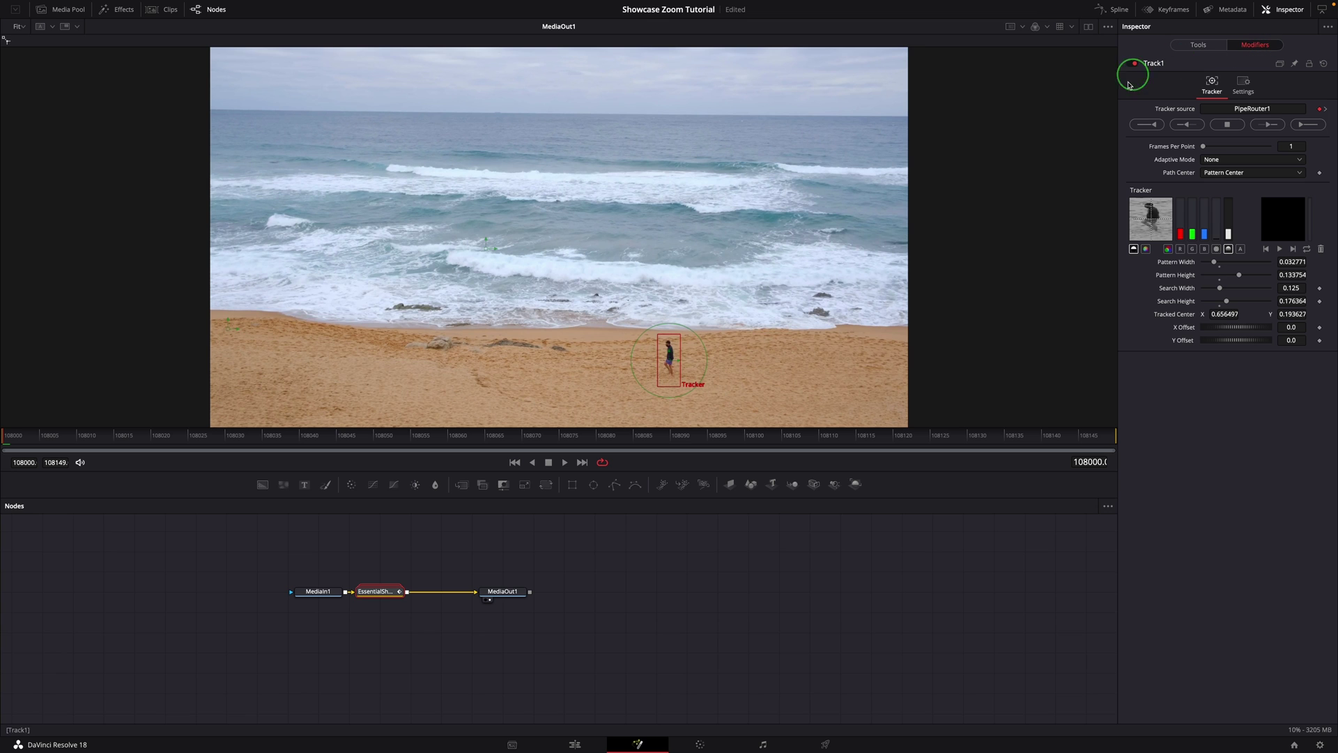
{"action": "left_click", "coordinate": [1300, 125]}
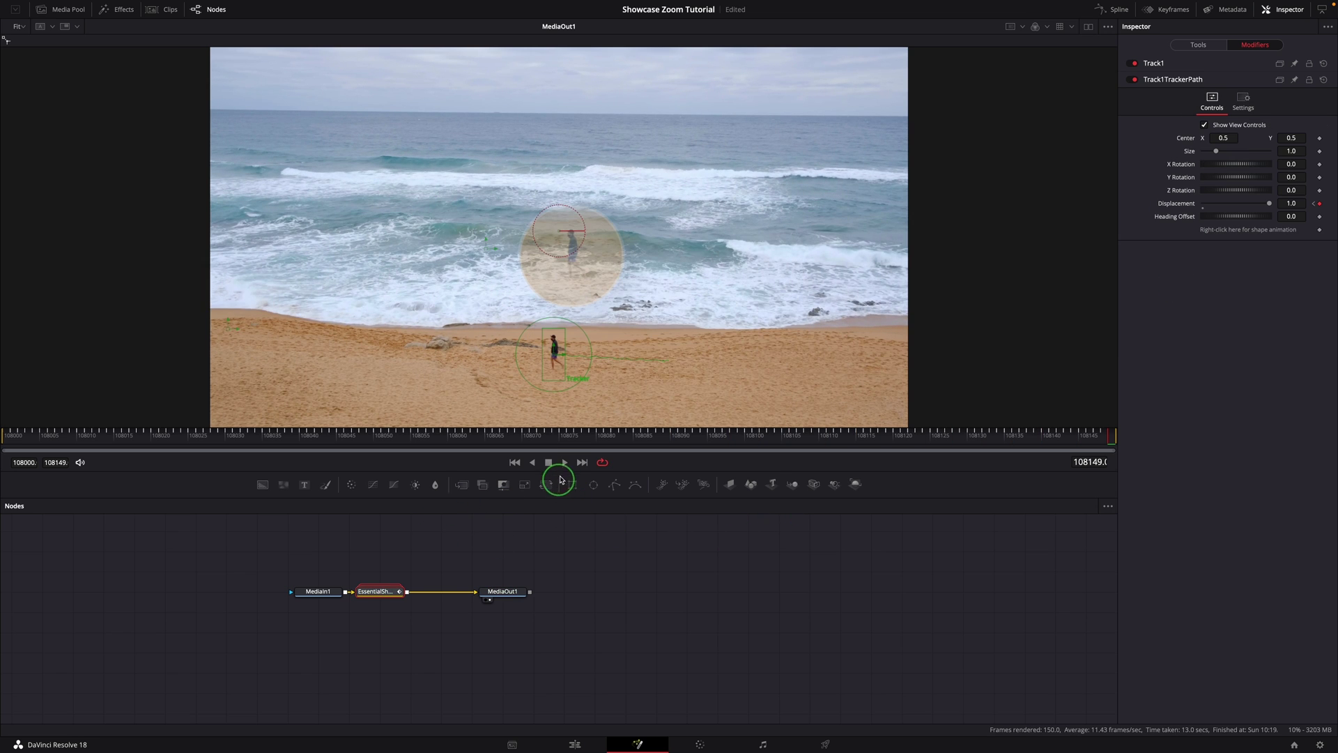
{"action": "left_click", "coordinate": [566, 463]}
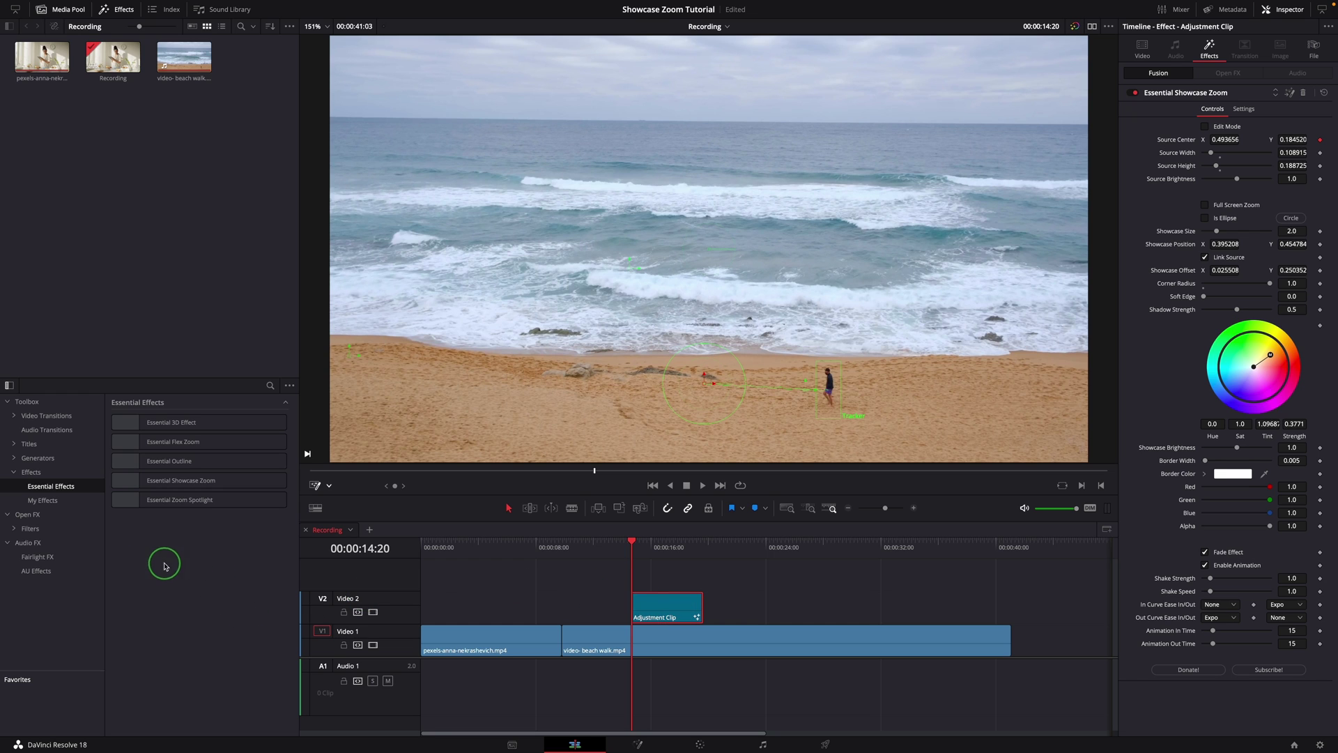
Add the Essential Showcase Zoom generator to Video 2 after the adjustment clip and select it with the playhead at about 00:00:25:02
{"action": "left_click", "coordinate": [14, 458]}
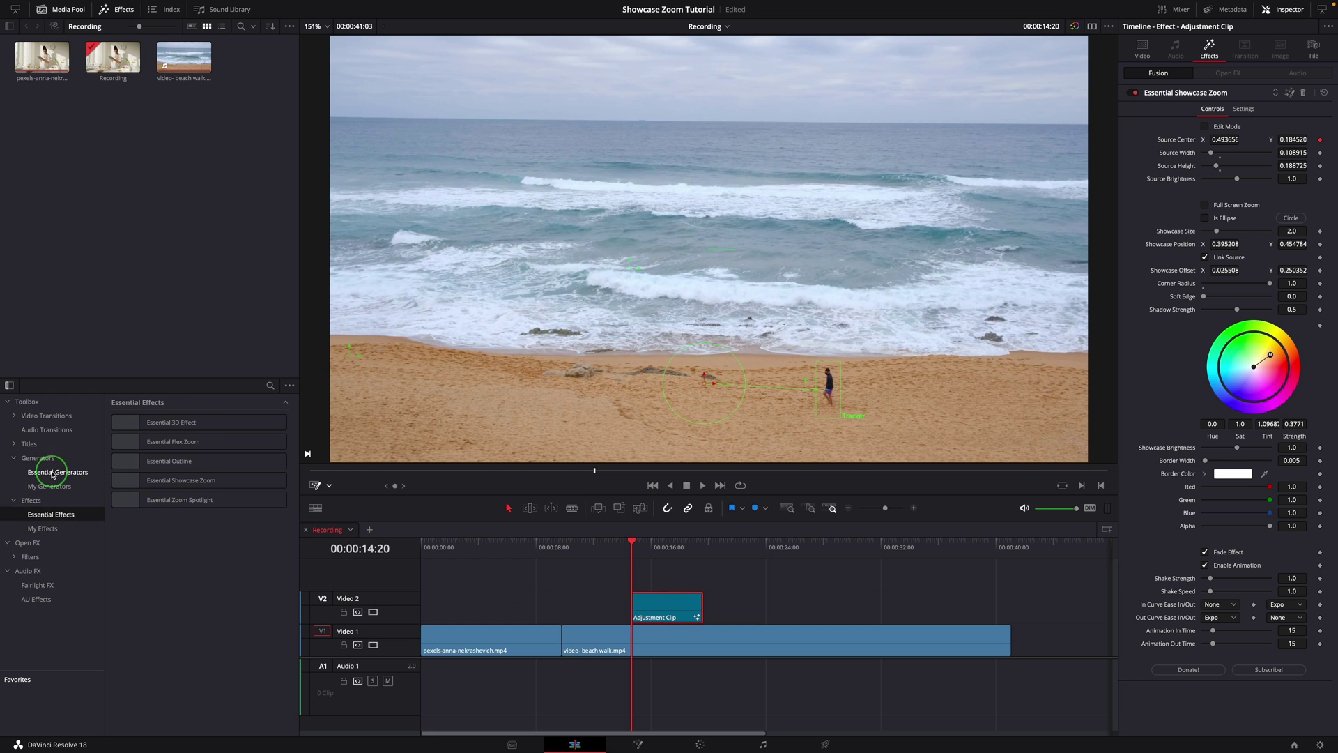
{"action": "left_click", "coordinate": [93, 474]}
{"action": "left_click", "coordinate": [175, 540]}
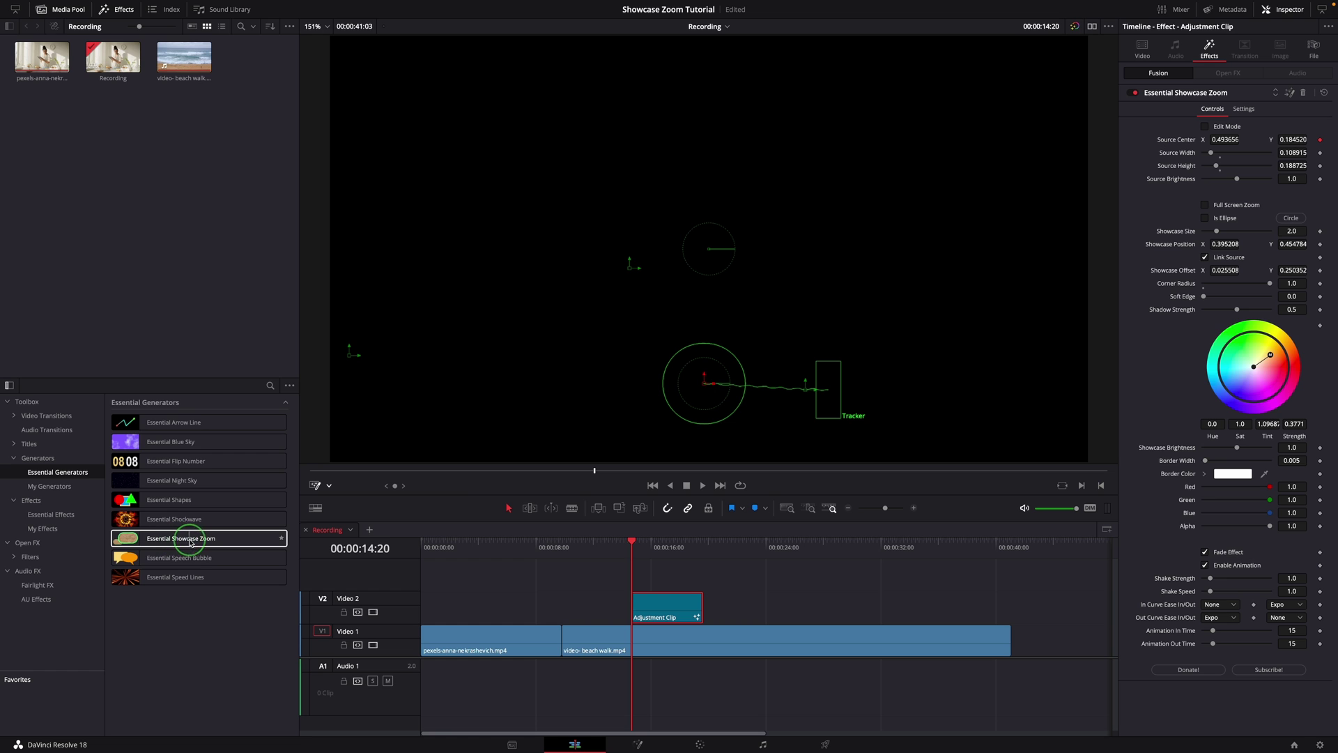
{"action": "left_click_drag", "start_coordinate": [132, 540], "coordinate": [781, 615]}
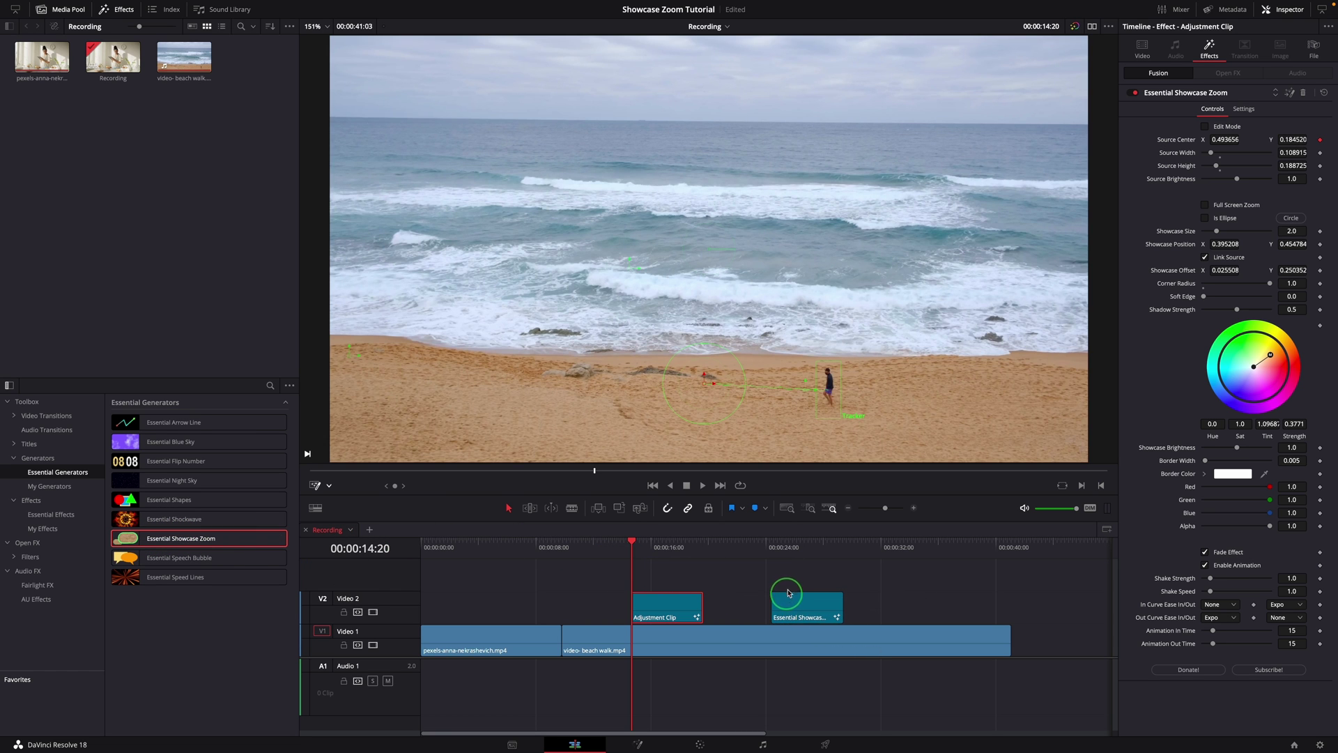
{"action": "left_click", "coordinate": [766, 549]}
{"action": "left_click", "coordinate": [777, 610]}
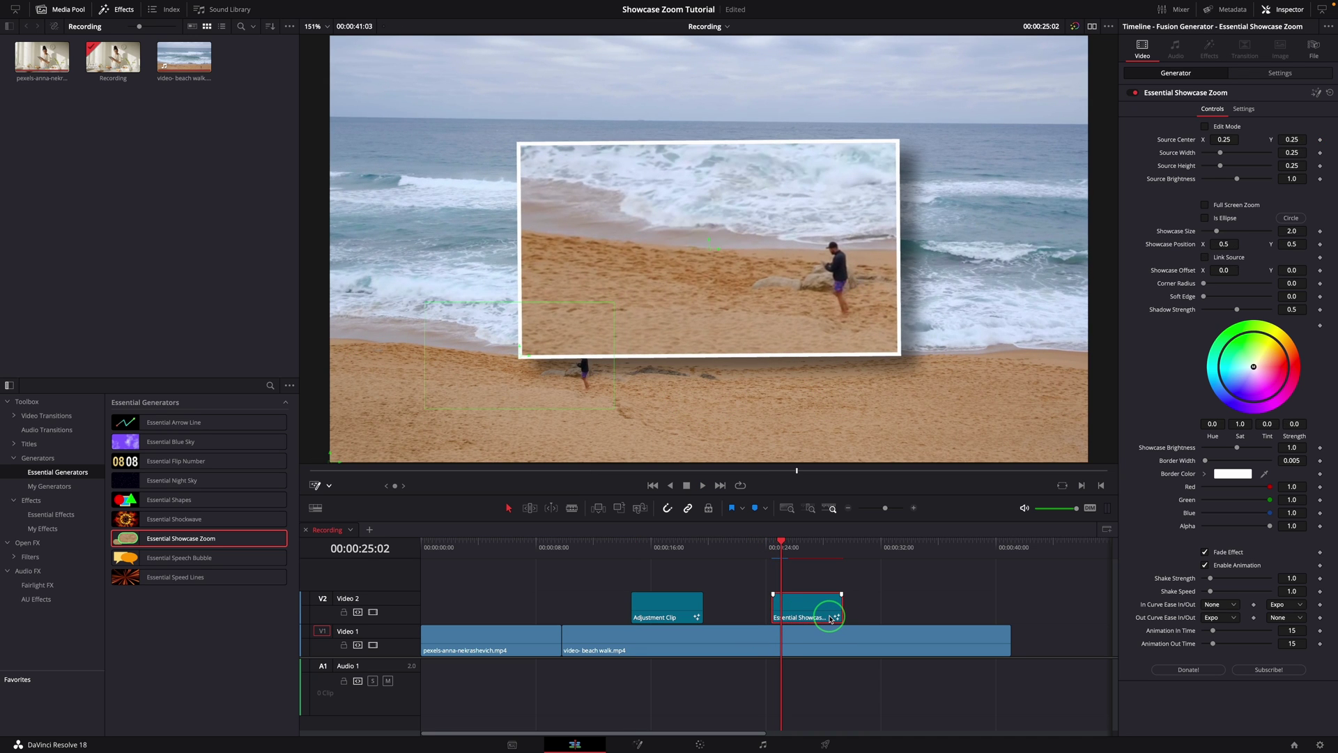
Play back the Essential Showcase Zoom generator clip over the beach footage
{"action": "key", "text": "space"}
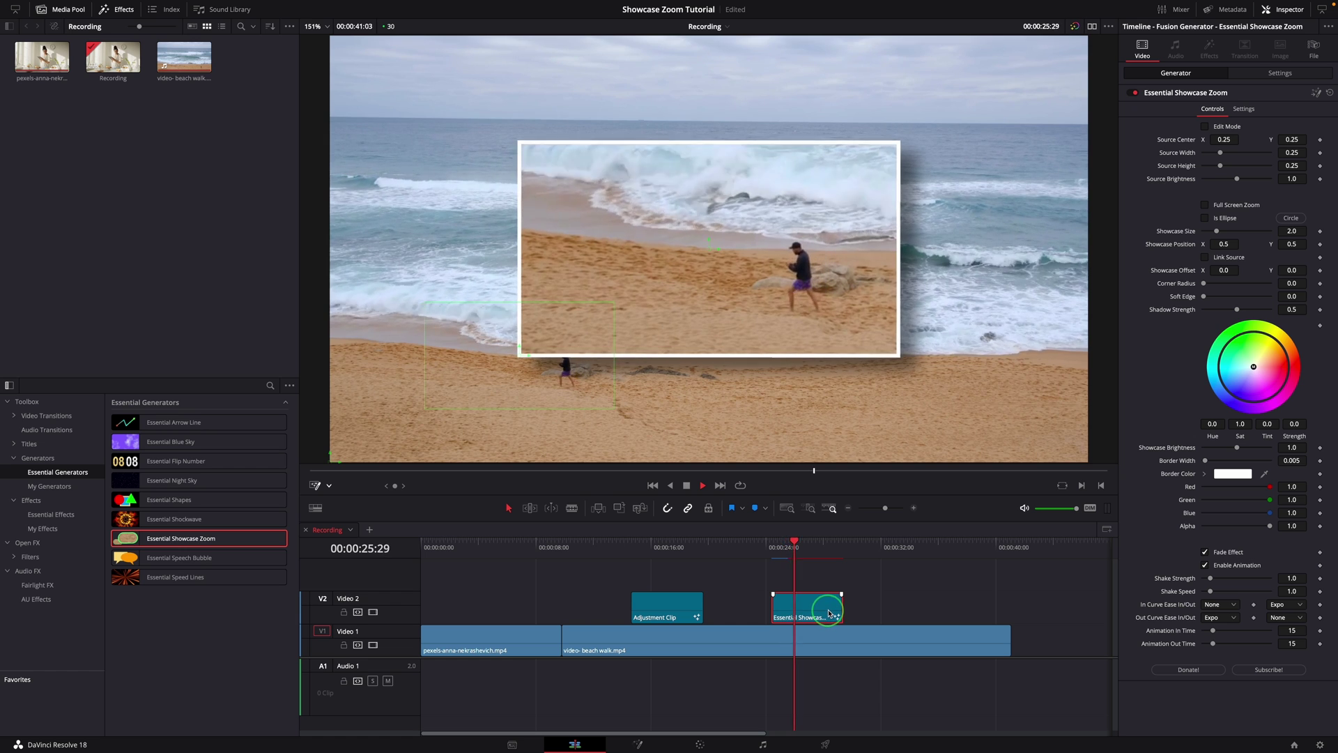
{"action": "key", "text": "space"}
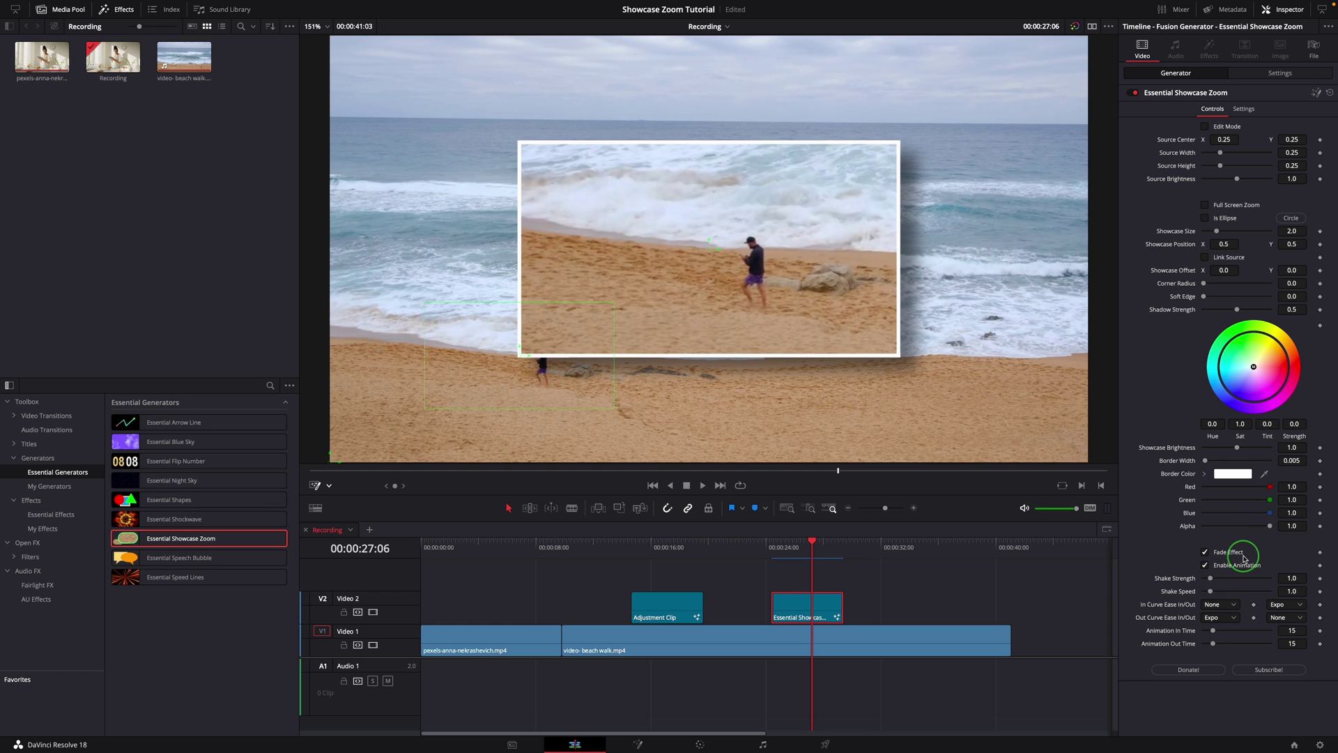
{"action": "left_click", "coordinate": [774, 542]}
{"action": "key", "text": "space"}
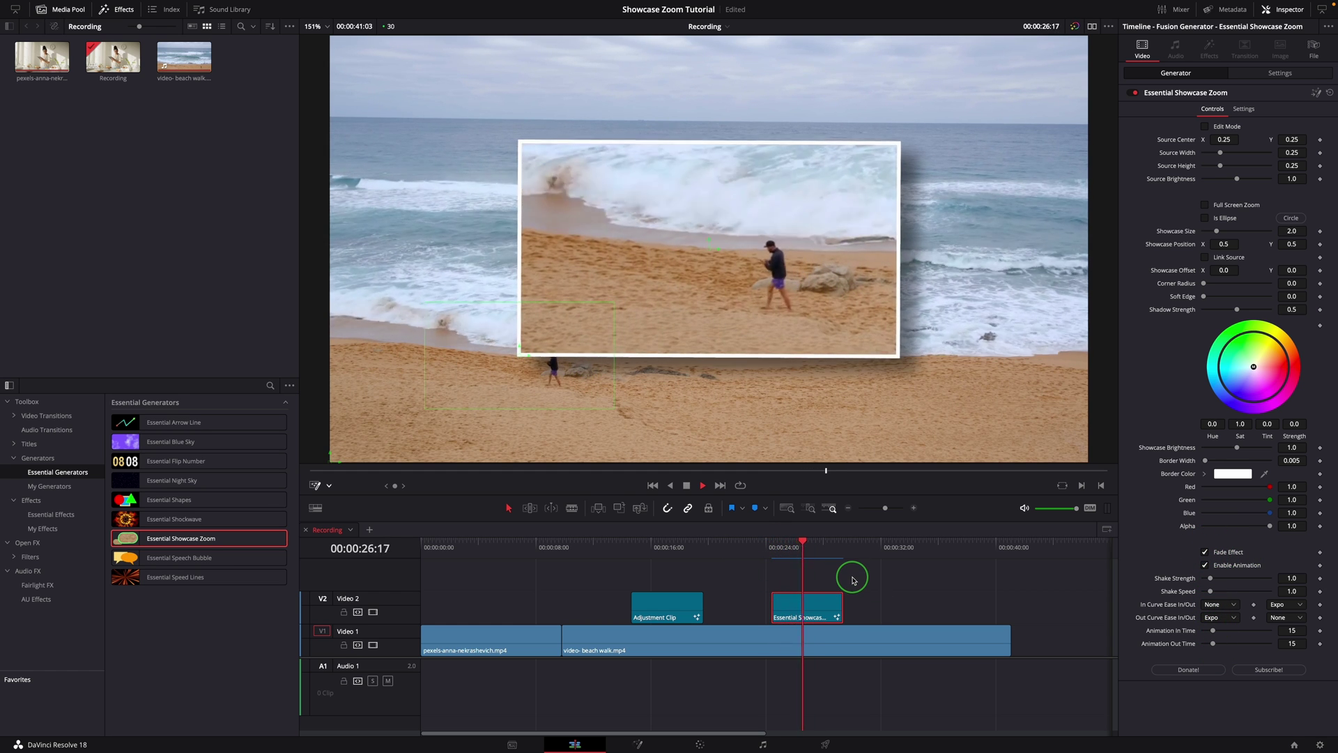
{"action": "key", "text": "space"}
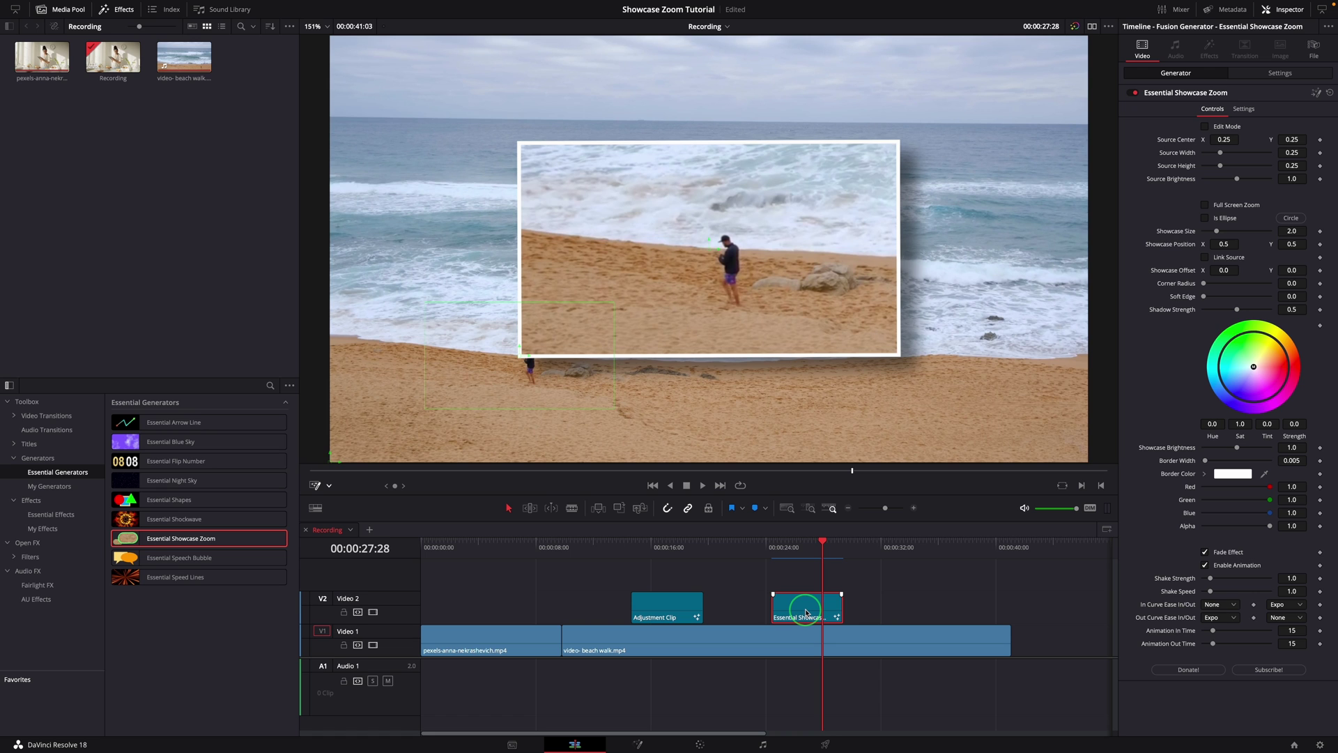
Move the Essential Showcase Zoom generator over the first clip, starting at about 00:00:03:00 on Video 2, and play it back
{"action": "left_click_drag", "start_coordinate": [799, 613], "coordinate": [489, 611]}
{"action": "left_click", "coordinate": [463, 549]}
{"action": "key", "text": "space"}
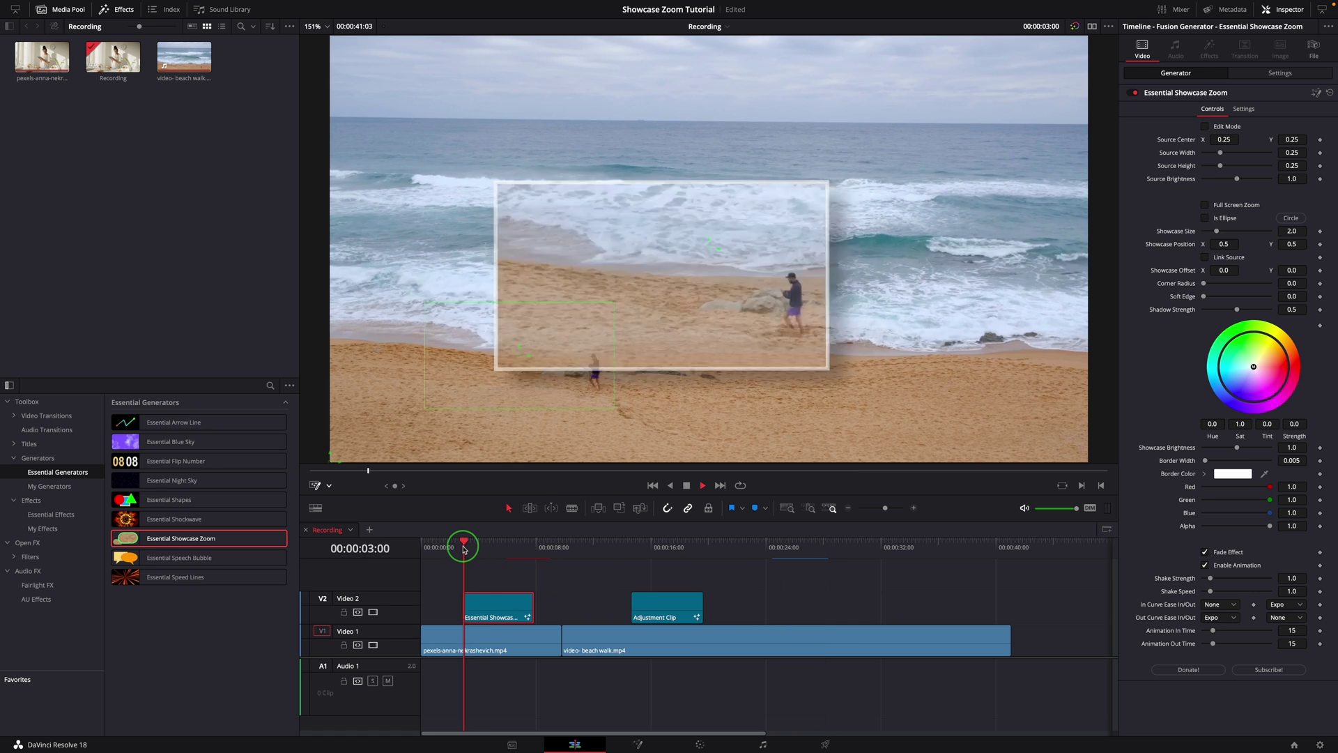
{"action": "left_click", "coordinate": [440, 547]}
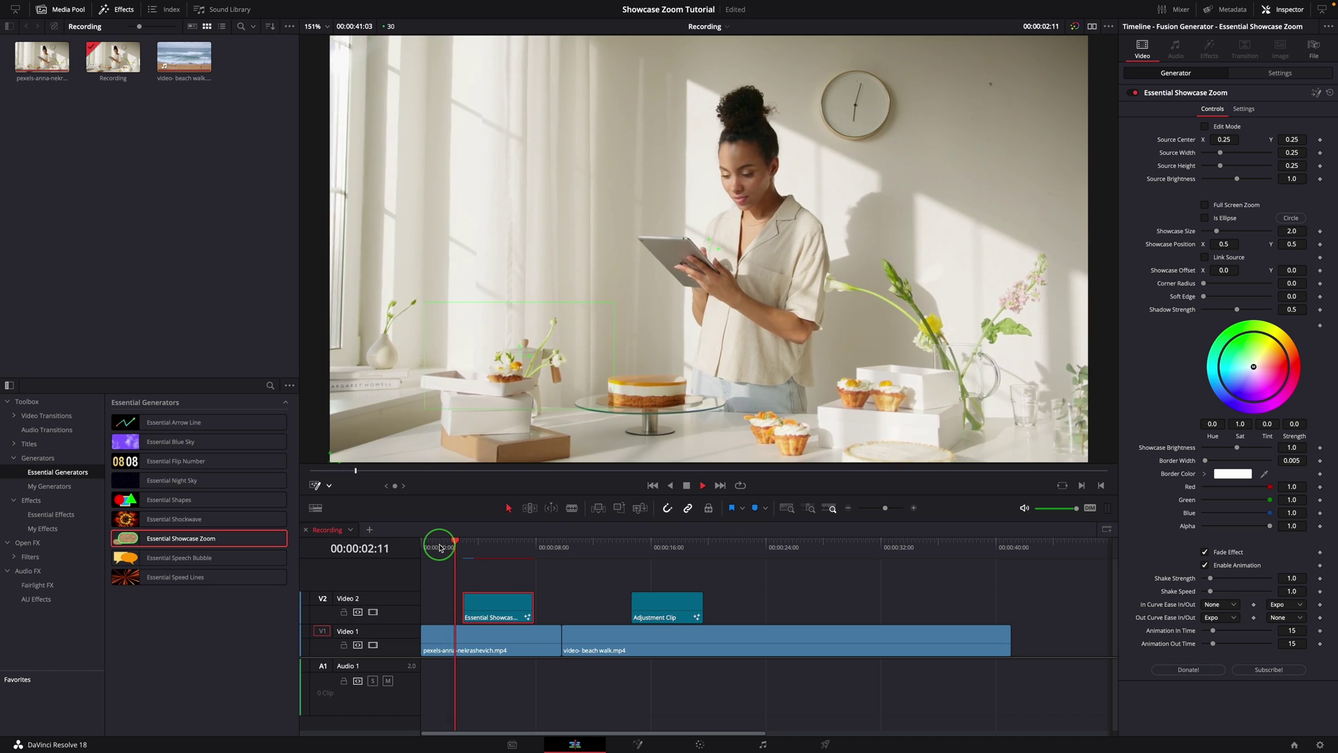
{"action": "key", "text": "space"}
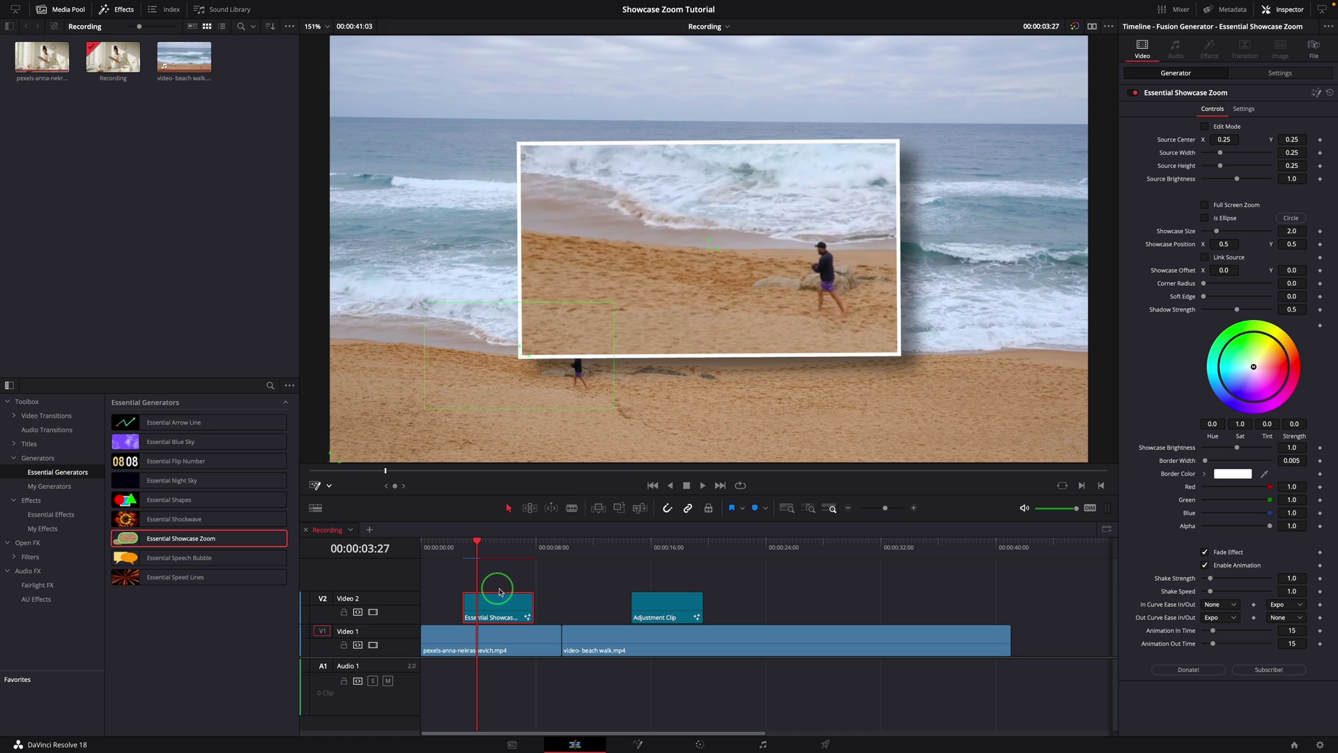
{"action": "left_click", "coordinate": [490, 560]}
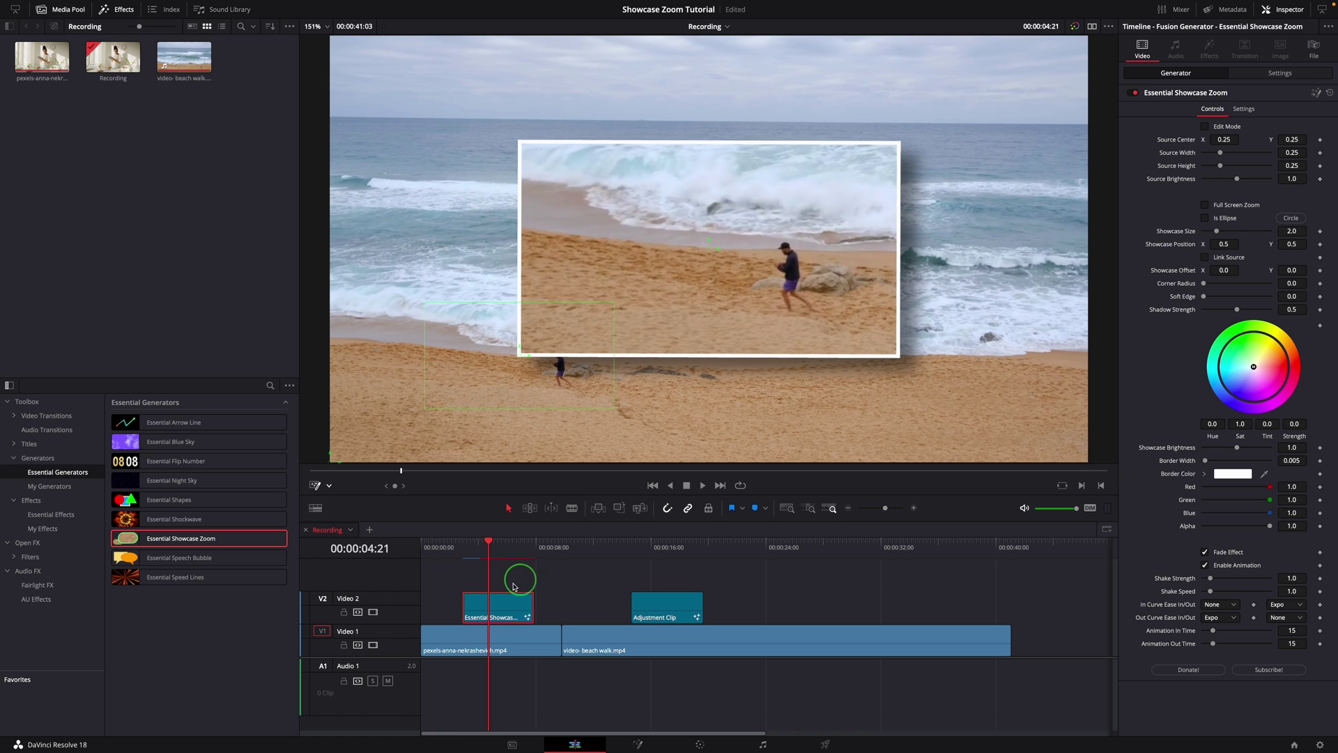
{"action": "left_click_drag", "start_coordinate": [478, 558], "coordinate": [480, 587]}
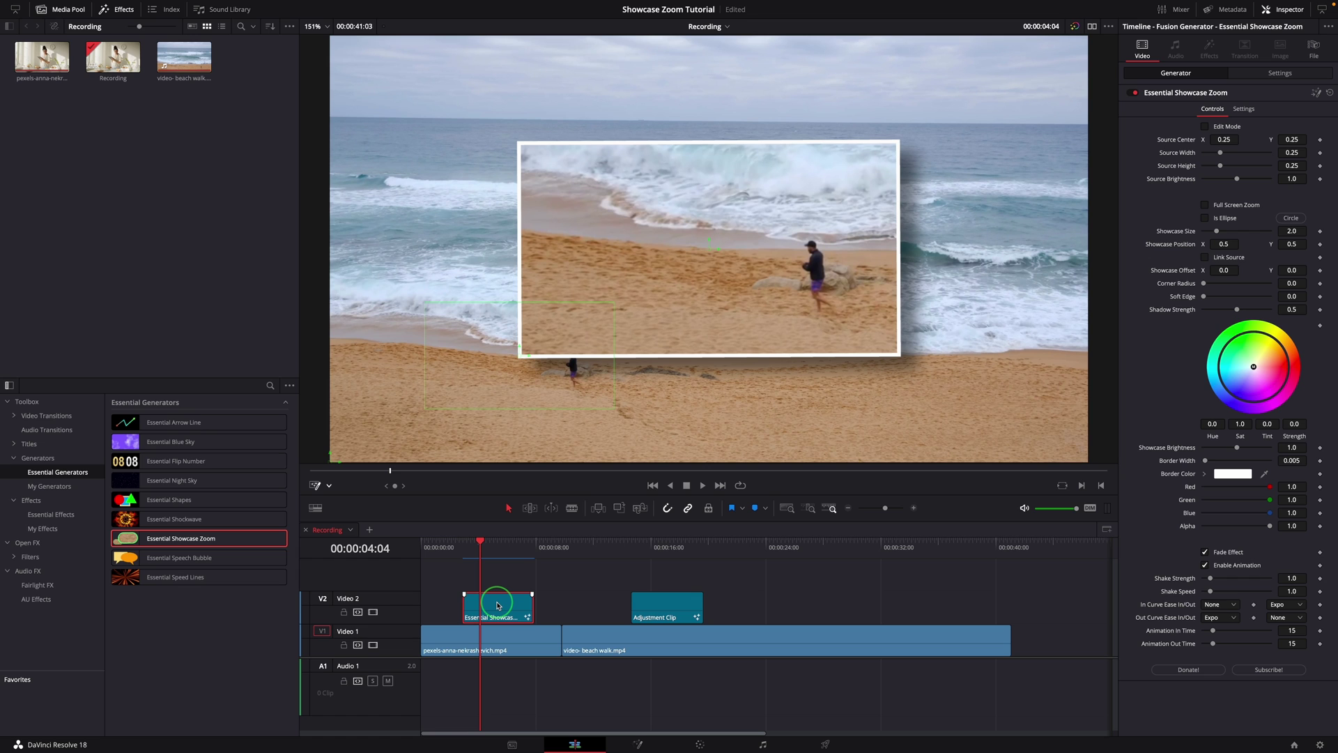
Nudge the generator's source frame to a width of about 0.2486 and play the showcase over the kitchen clip
{"action": "left_click_drag", "start_coordinate": [614, 393], "coordinate": [613, 393]}
{"action": "key", "text": "Up"}
{"action": "key", "text": "space"}
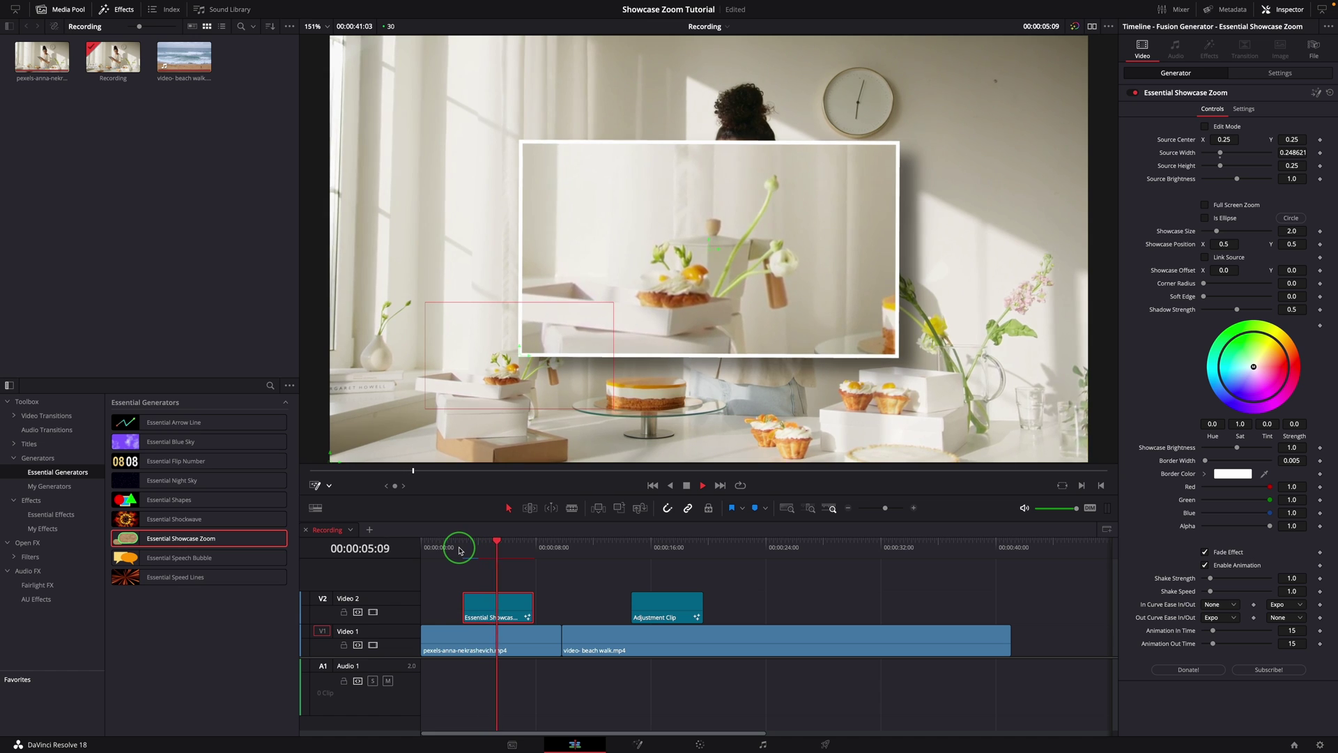
{"action": "left_click", "coordinate": [460, 548]}
{"action": "key", "text": "space"}
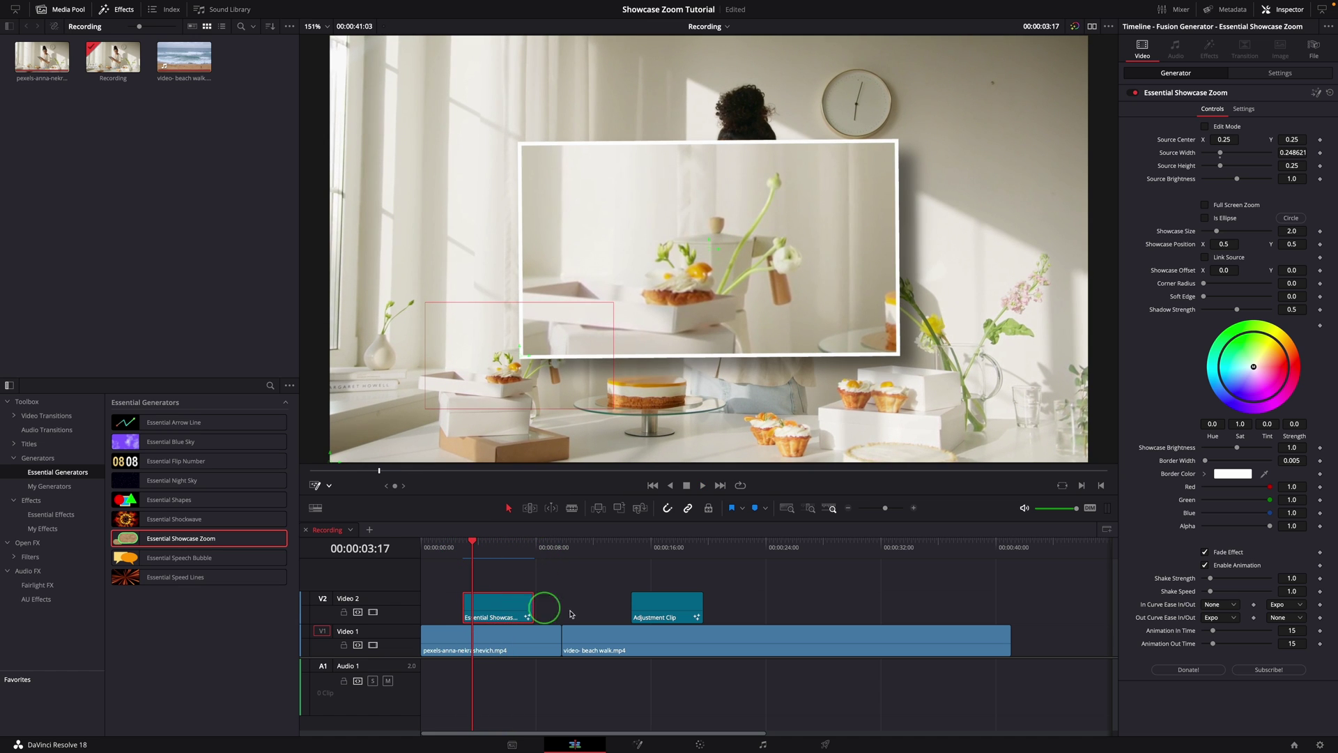
Move the Essential Showcase Zoom generator to after the adjustment clip on Video 2, shifting it by +18:25
{"action": "left_click", "coordinate": [665, 605]}
{"action": "left_click", "coordinate": [514, 594]}
{"action": "left_click", "coordinate": [673, 615]}
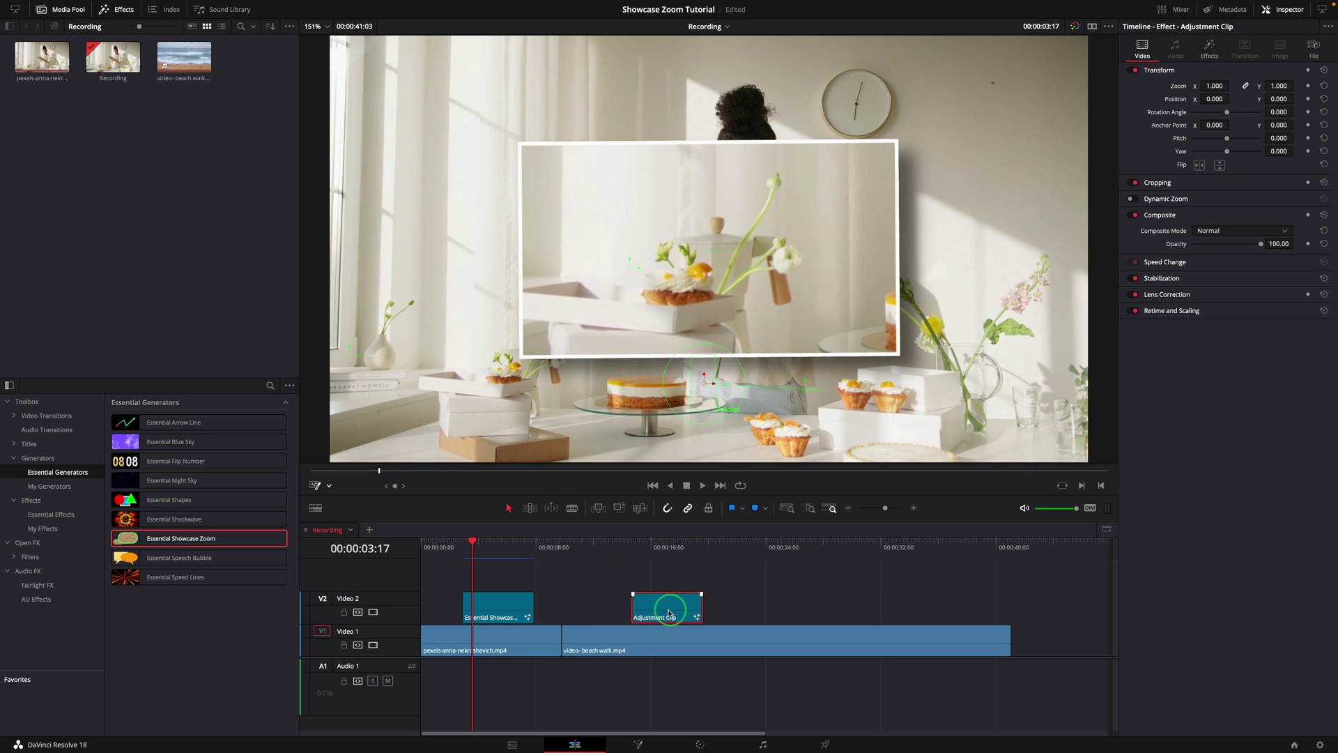
{"action": "left_click", "coordinate": [497, 608]}
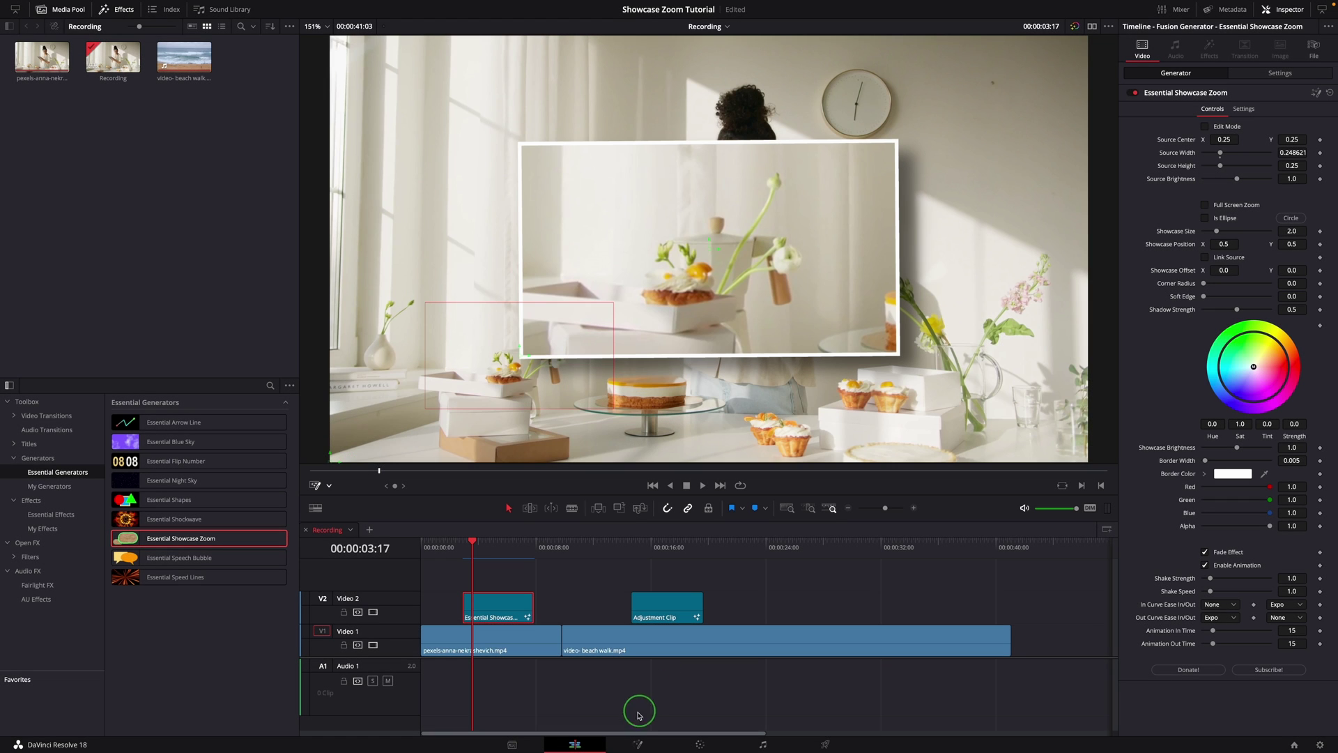
{"action": "left_click_drag", "start_coordinate": [497, 617], "coordinate": [767, 610]}
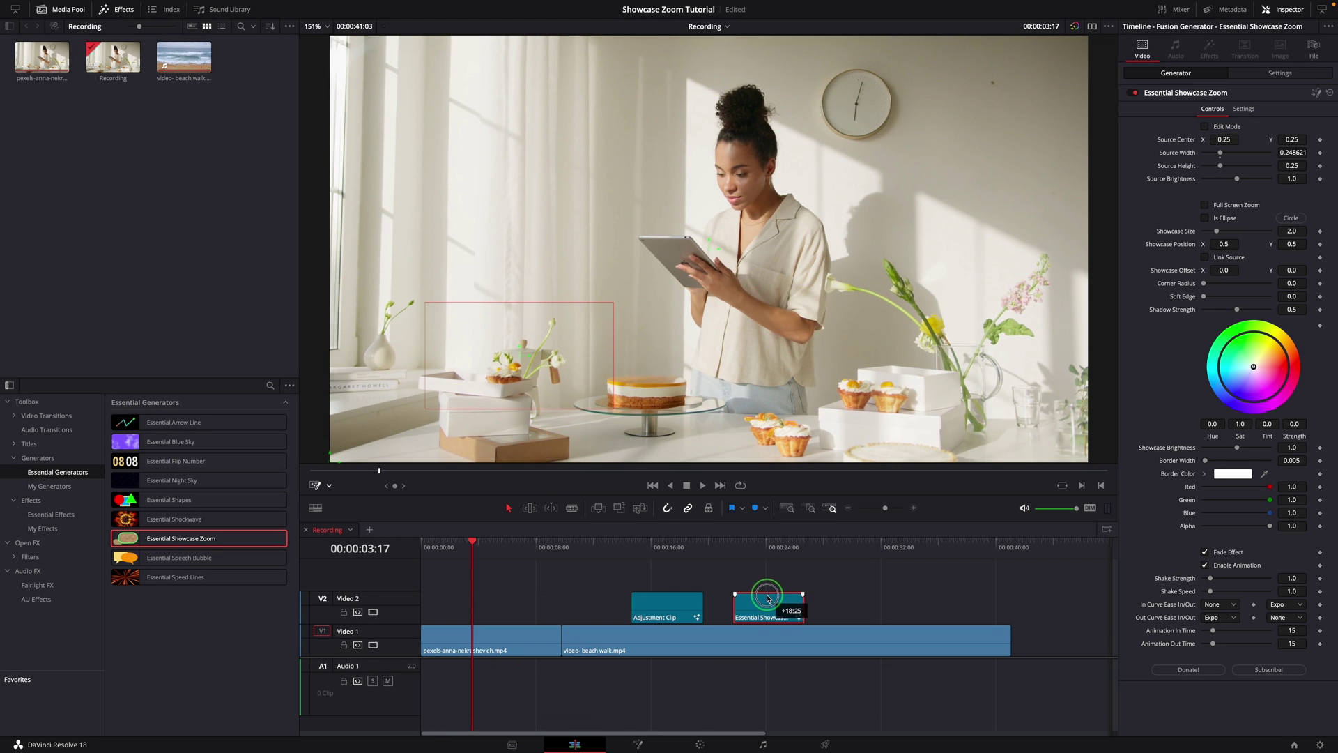
Open the first clip on Video 1, the kitchen footage, in the Fusion page
{"action": "left_click", "coordinate": [501, 636]}
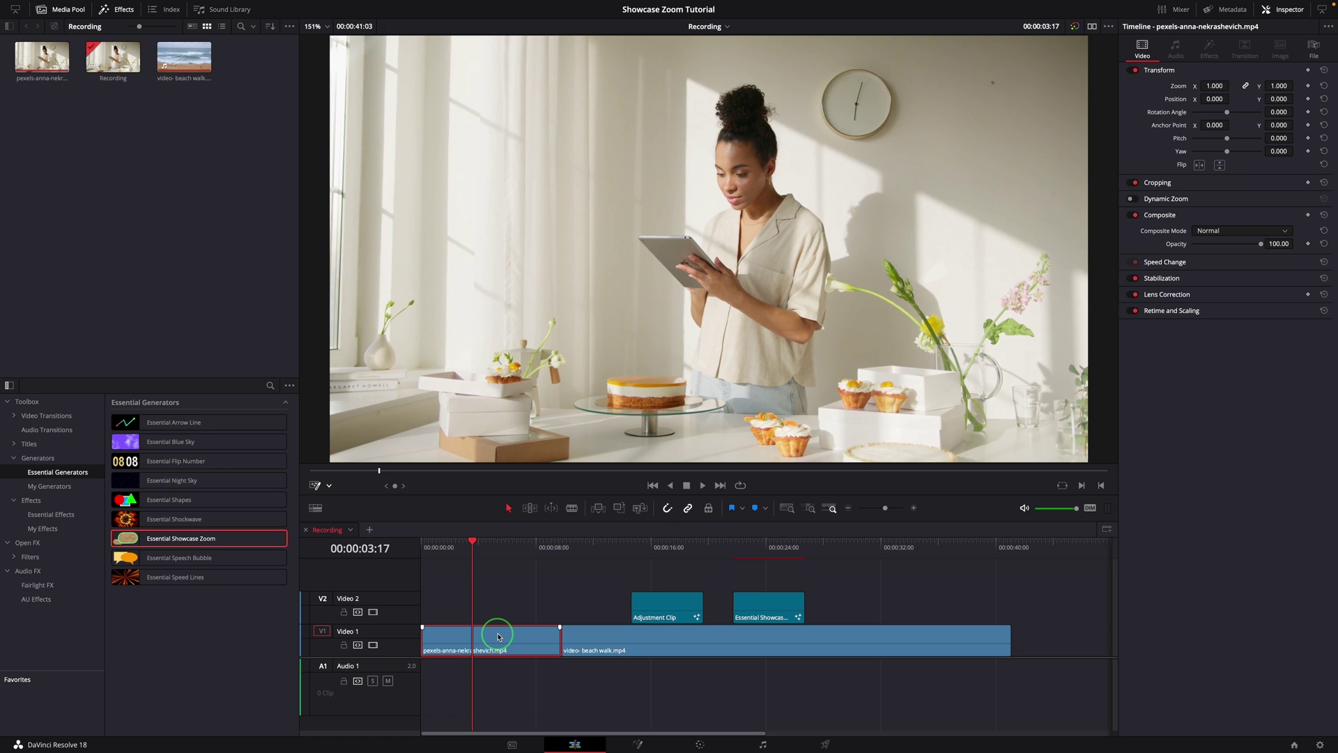
{"action": "right_click", "coordinate": [499, 636]}
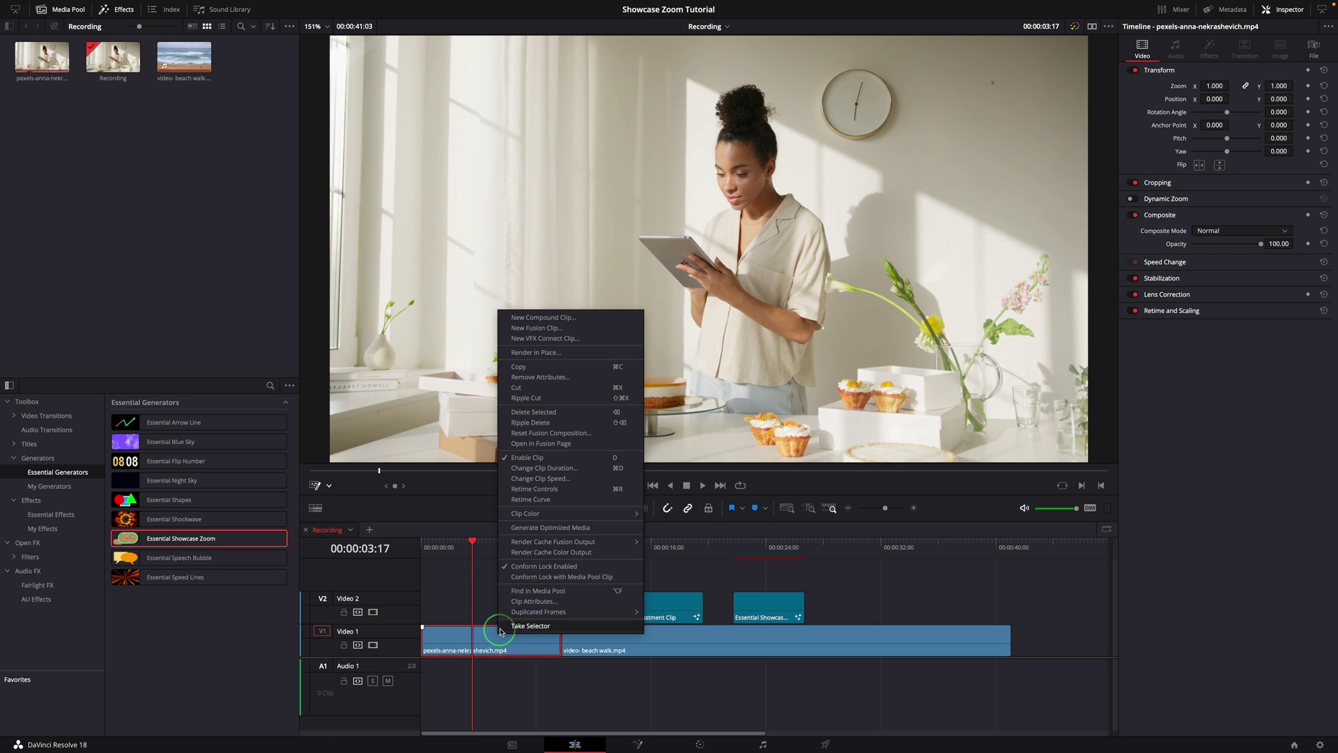
{"action": "left_click", "coordinate": [563, 445]}
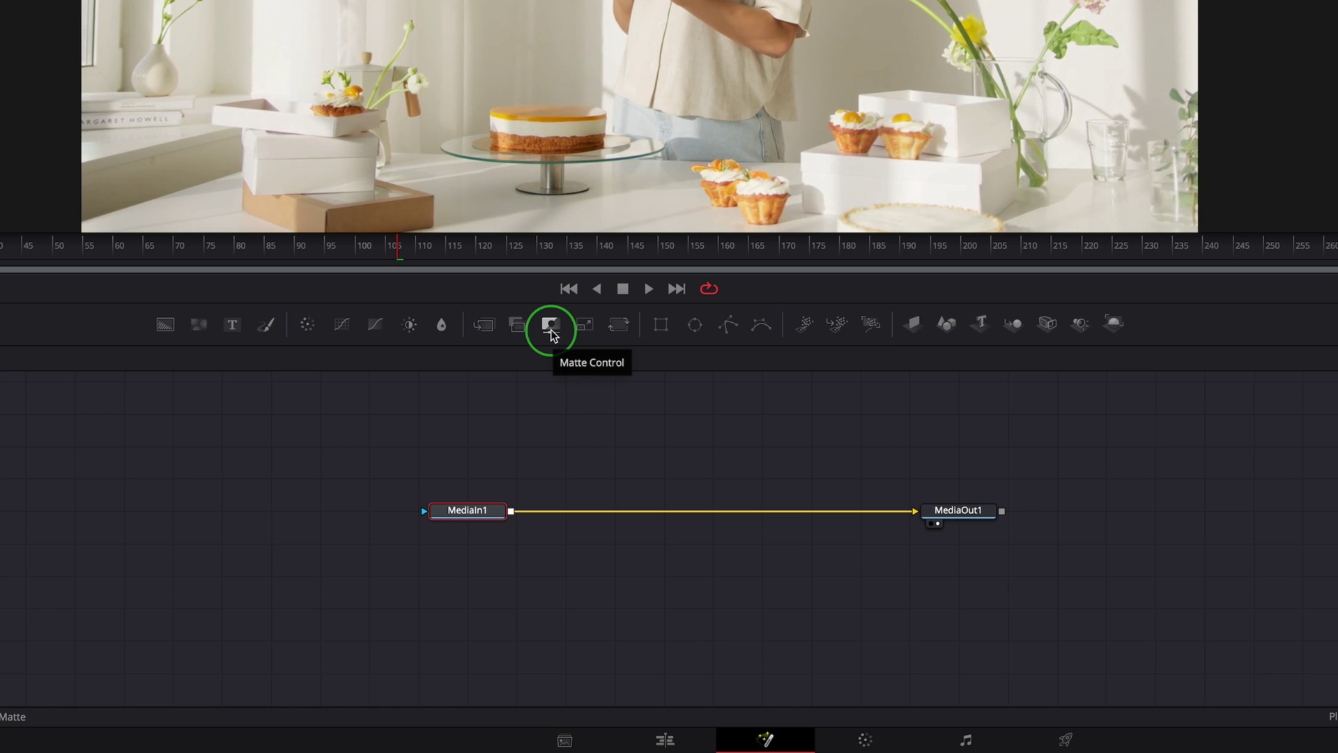
Insert a Matte Control node between MediaIn1 and MediaOut1 and add a Rectangle mask node above it
{"action": "left_click_drag", "start_coordinate": [548, 329], "coordinate": [604, 514]}
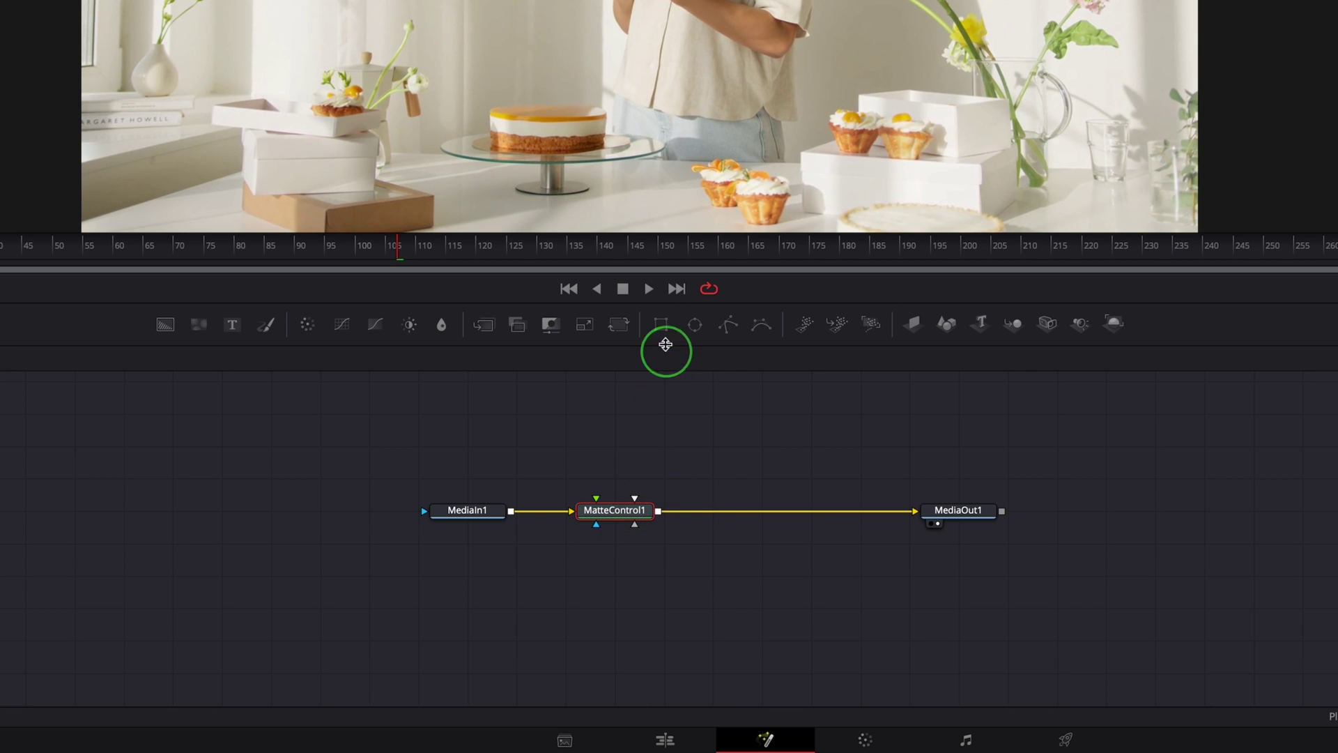
{"action": "left_click_drag", "start_coordinate": [661, 324], "coordinate": [616, 439]}
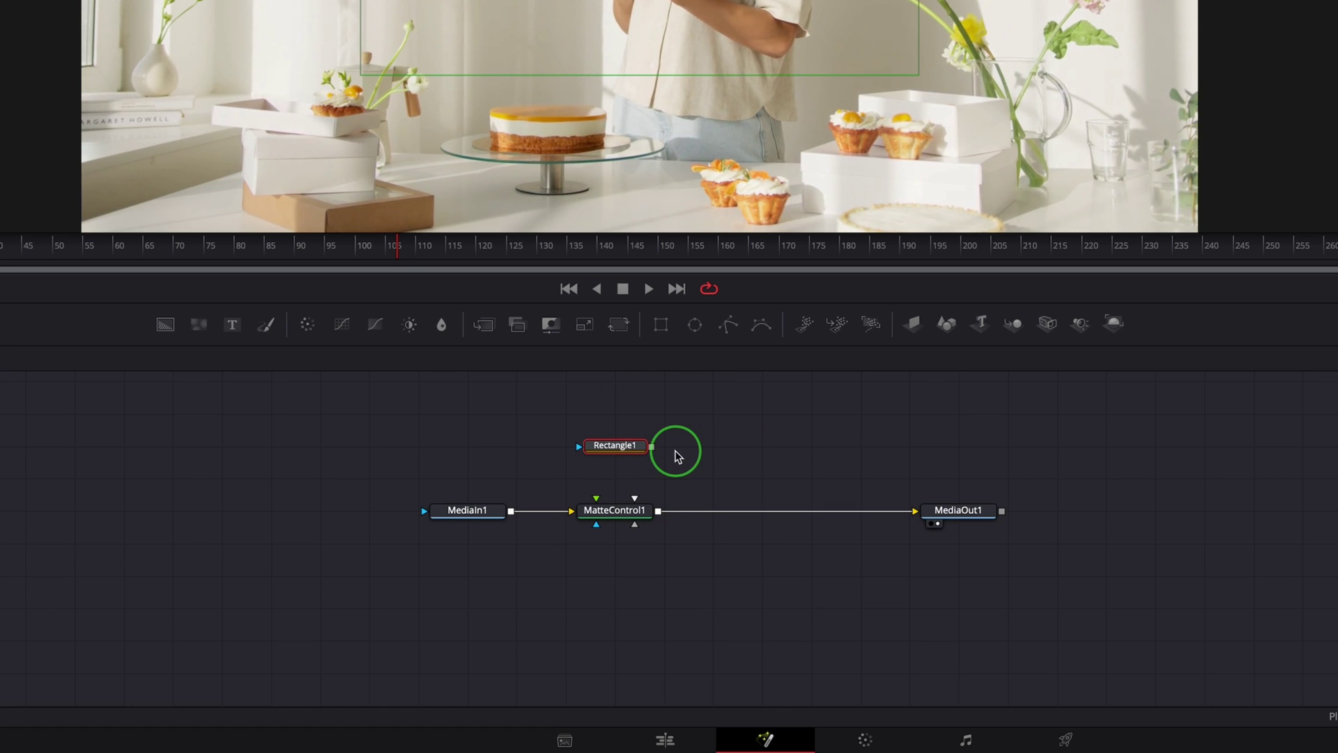
Connect the Rectangle1 output to the Garbage Matte input of MatteControl1
{"action": "left_click_drag", "start_coordinate": [653, 450], "coordinate": [631, 523]}
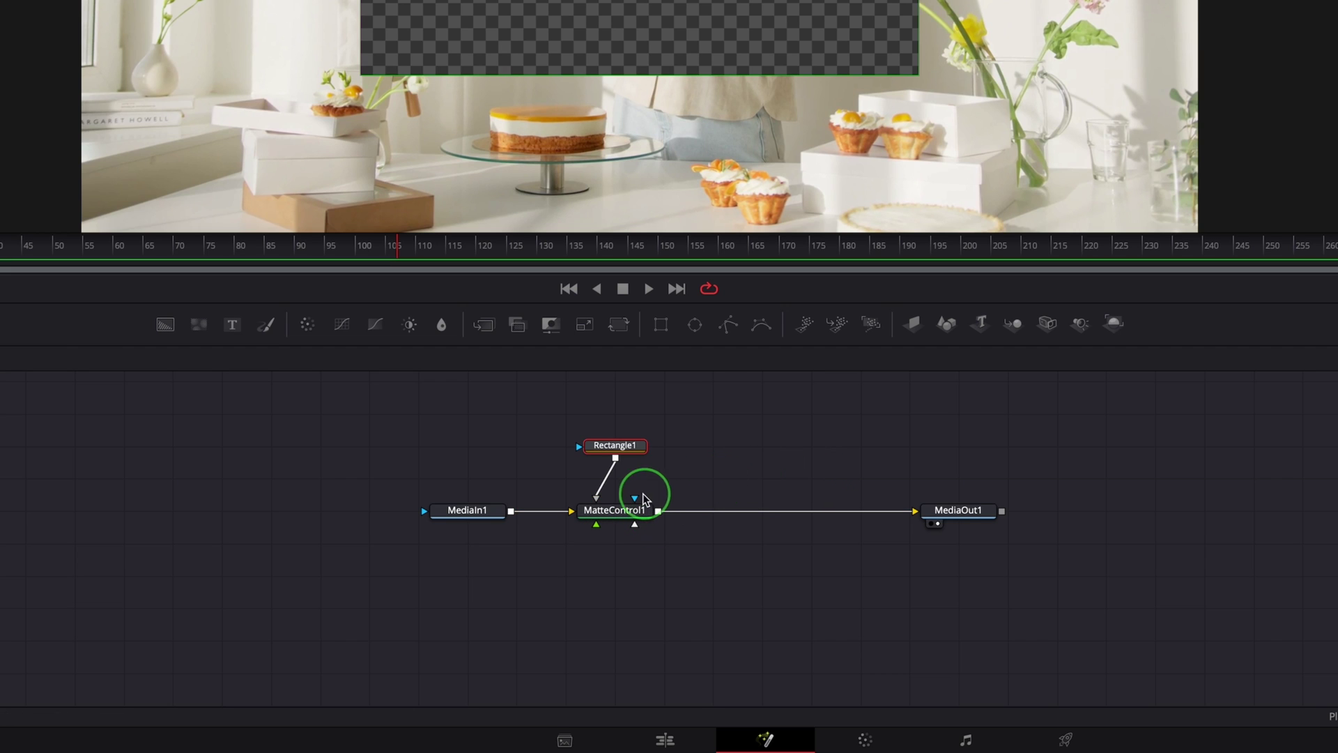
{"action": "left_click_drag", "start_coordinate": [605, 496], "coordinate": [598, 488]}
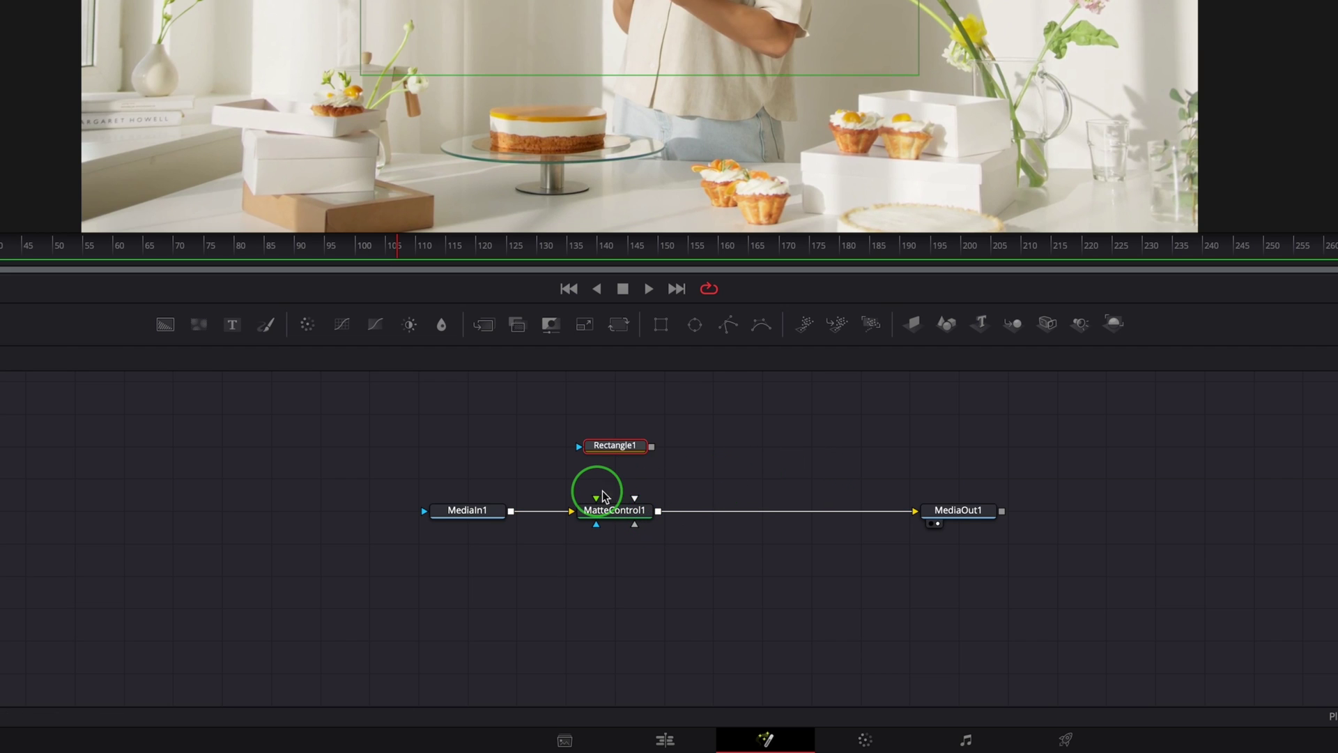
{"action": "mouse_move", "coordinate": [656, 454]}
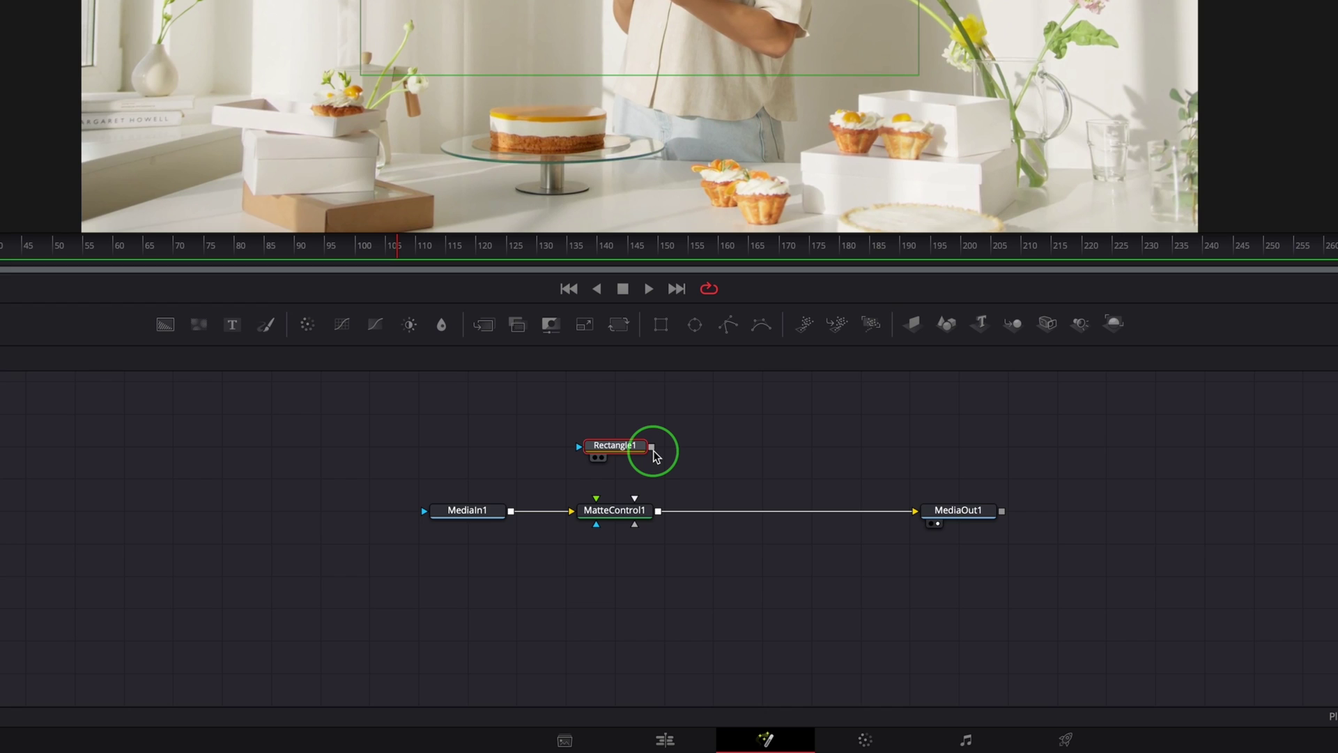
{"action": "left_click_drag", "start_coordinate": [653, 453], "coordinate": [628, 516]}
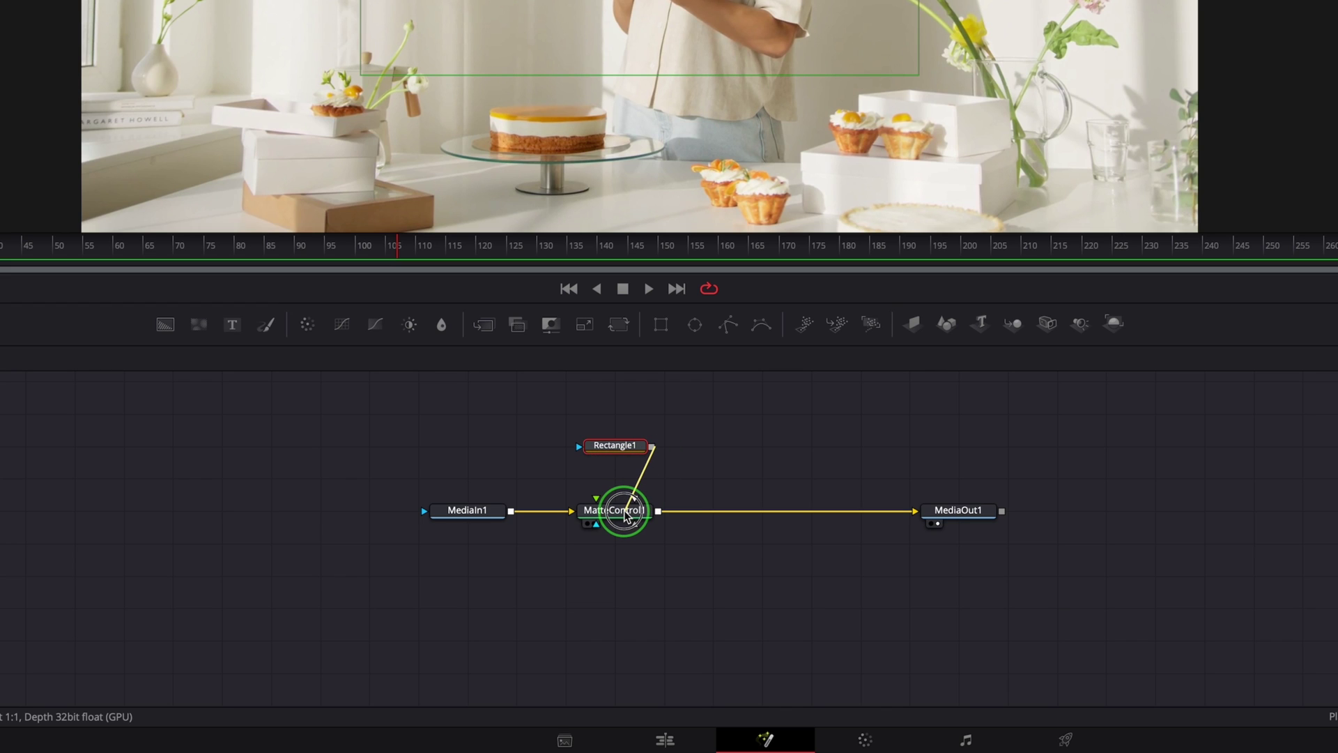
{"action": "left_click_drag", "start_coordinate": [629, 515], "coordinate": [628, 514]}
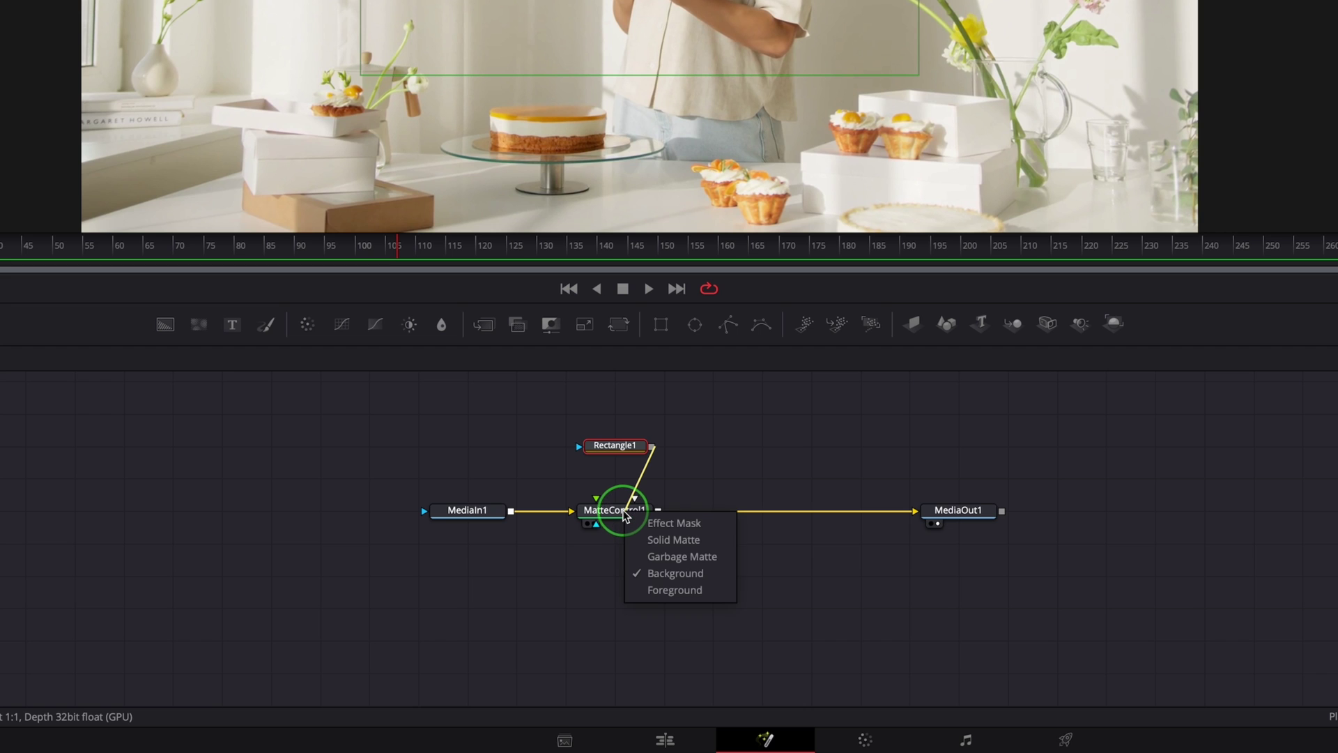
{"action": "left_click", "coordinate": [678, 558]}
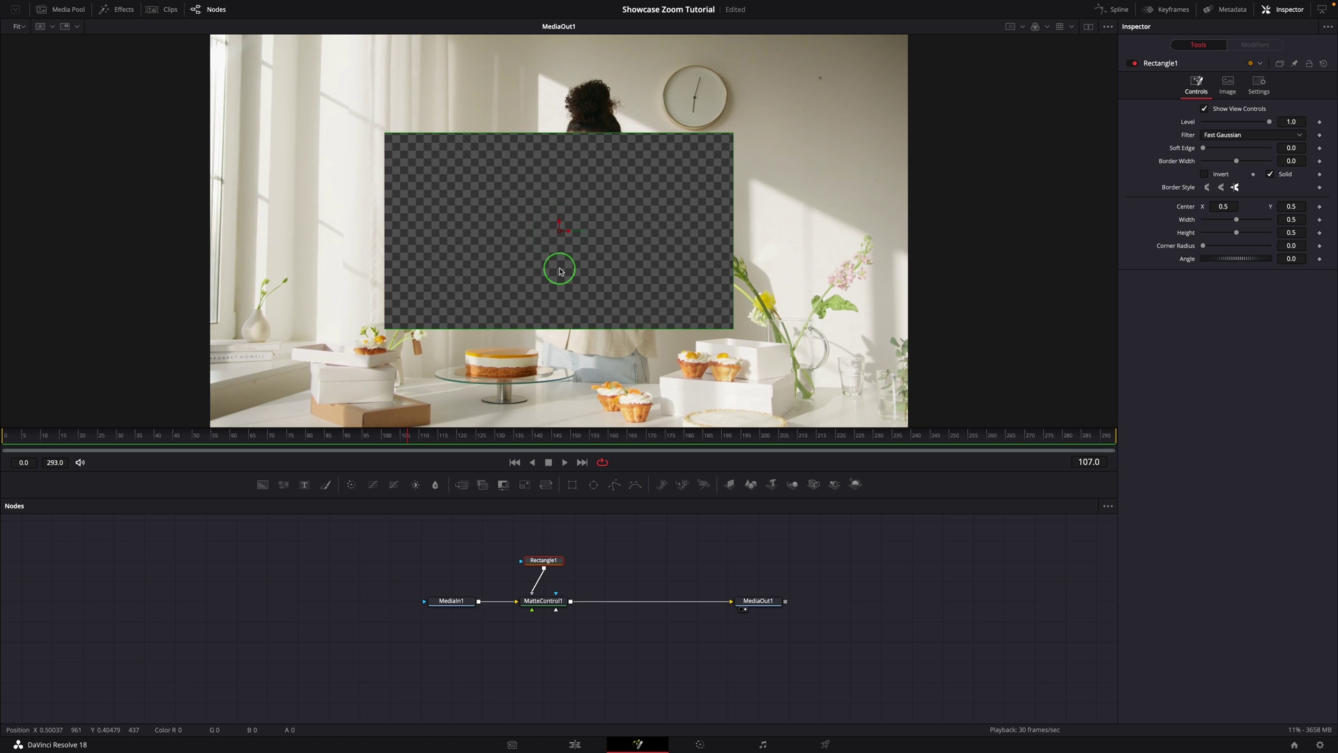
Invert the garbage matte of MatteControl1
{"action": "left_click", "coordinate": [542, 601]}
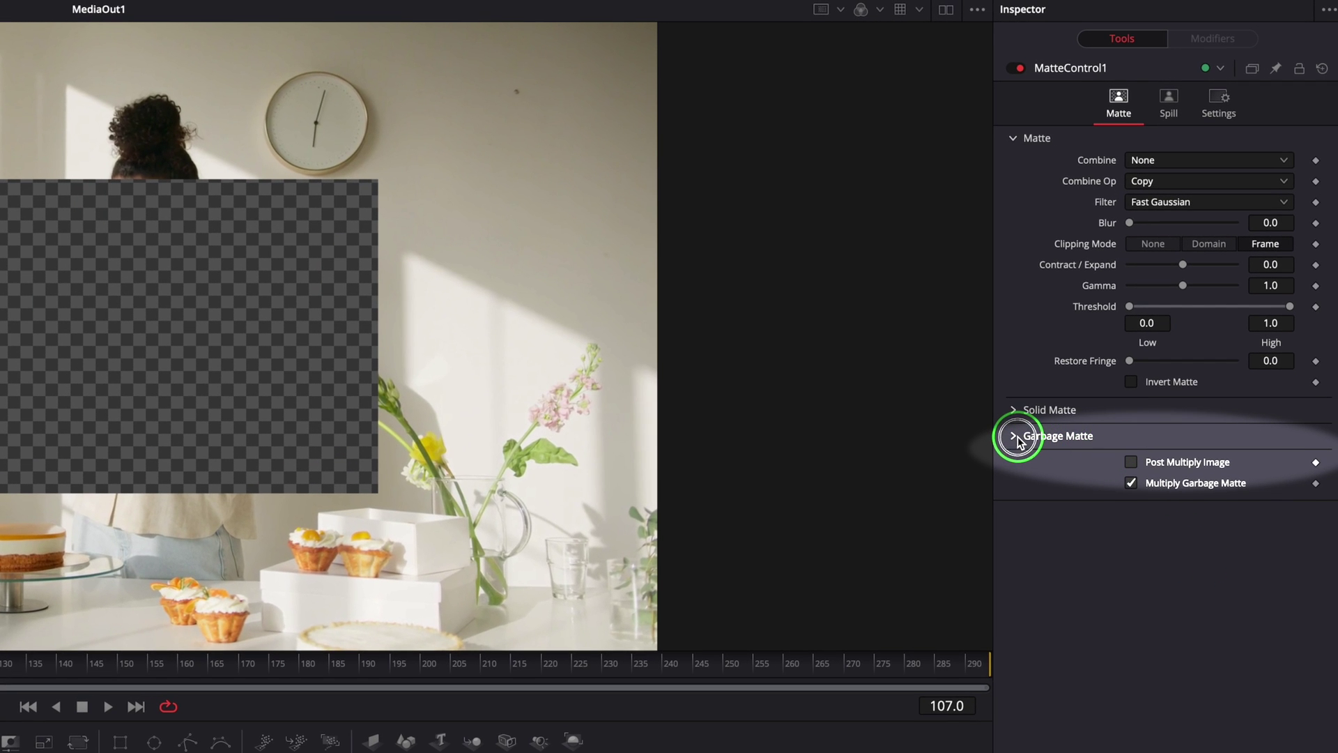
{"action": "left_click", "coordinate": [1014, 436]}
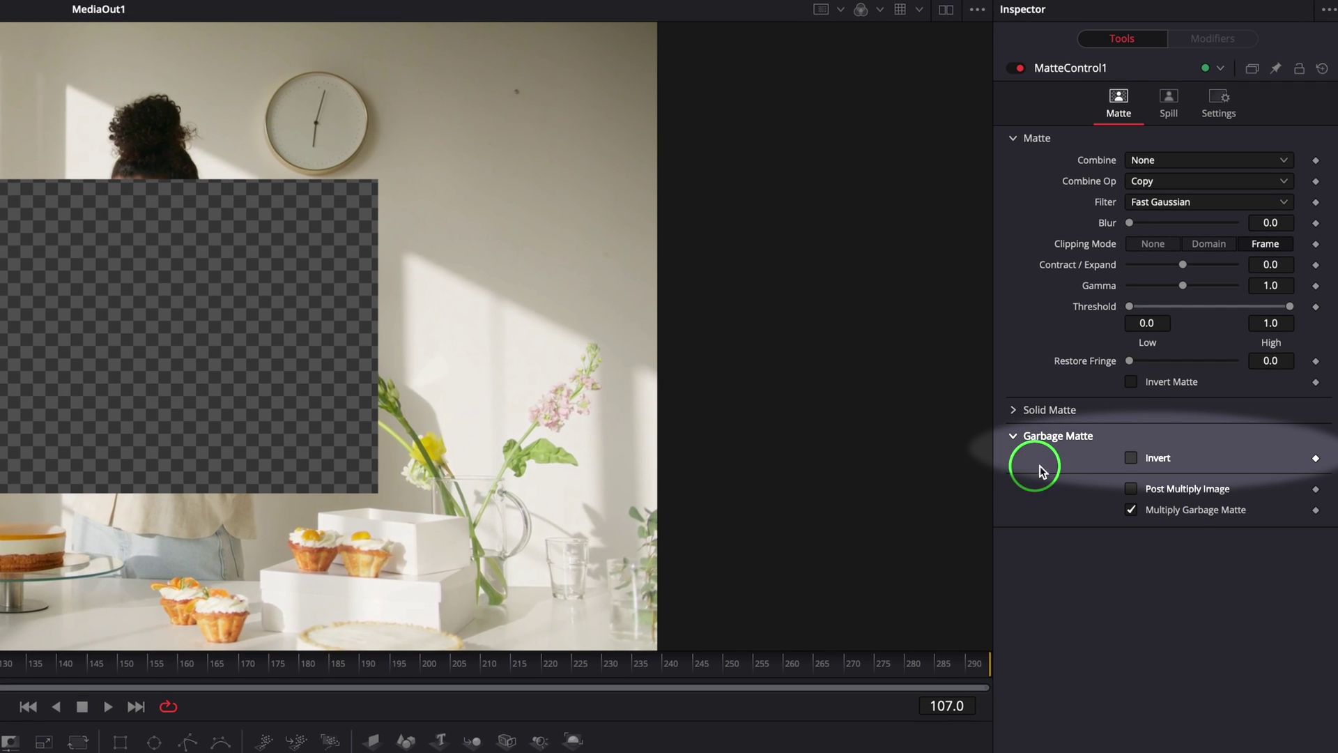
{"action": "left_click", "coordinate": [1131, 457]}
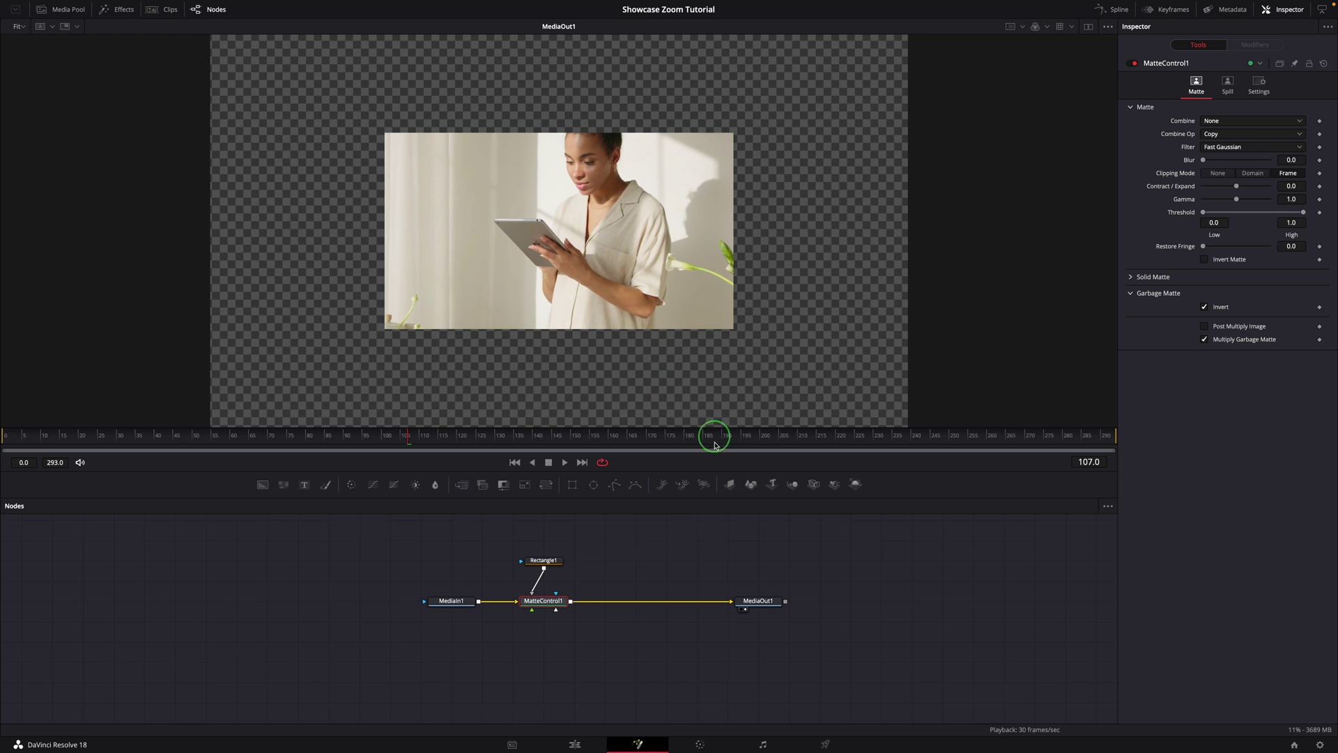
Shrink Rectangle1 to about 0.224 wide and 0.244 high and center it on the boxed pastry at about 0.235, 0.242
{"action": "left_click", "coordinate": [545, 561]}
{"action": "mouse_move", "coordinate": [708, 343]}
{"action": "left_mouse_down"}
{"action": "mouse_move", "coordinate": [658, 328]}
{"action": "mouse_move", "coordinate": [697, 320]}
{"action": "left_mouse_up"}
{"action": "left_click_drag", "start_coordinate": [559, 230], "coordinate": [392, 308]}
{"action": "left_click_drag", "start_coordinate": [526, 210], "coordinate": [467, 254]}
{"action": "left_click_drag", "start_coordinate": [389, 305], "coordinate": [373, 334]}
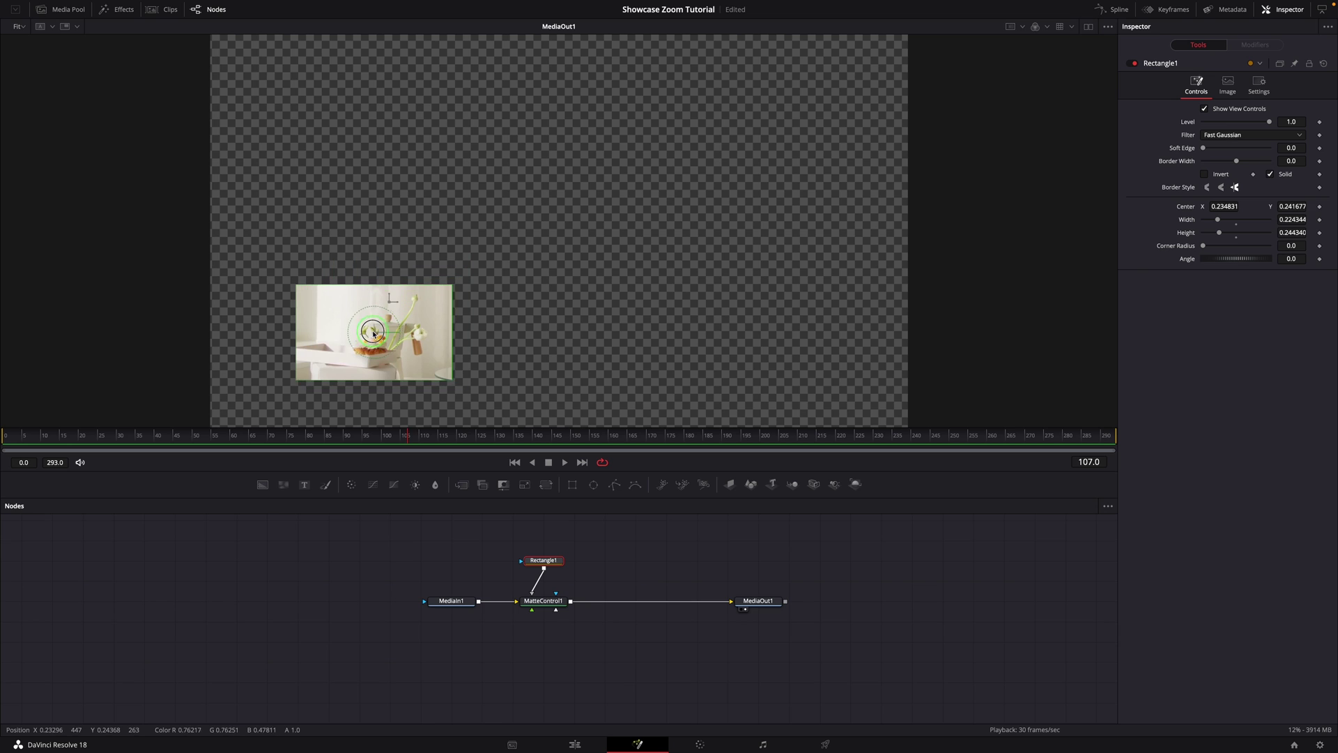
Rename the Rectangle1 node to Source
{"action": "left_click", "coordinate": [548, 564]}
{"action": "right_click", "coordinate": [592, 599]}
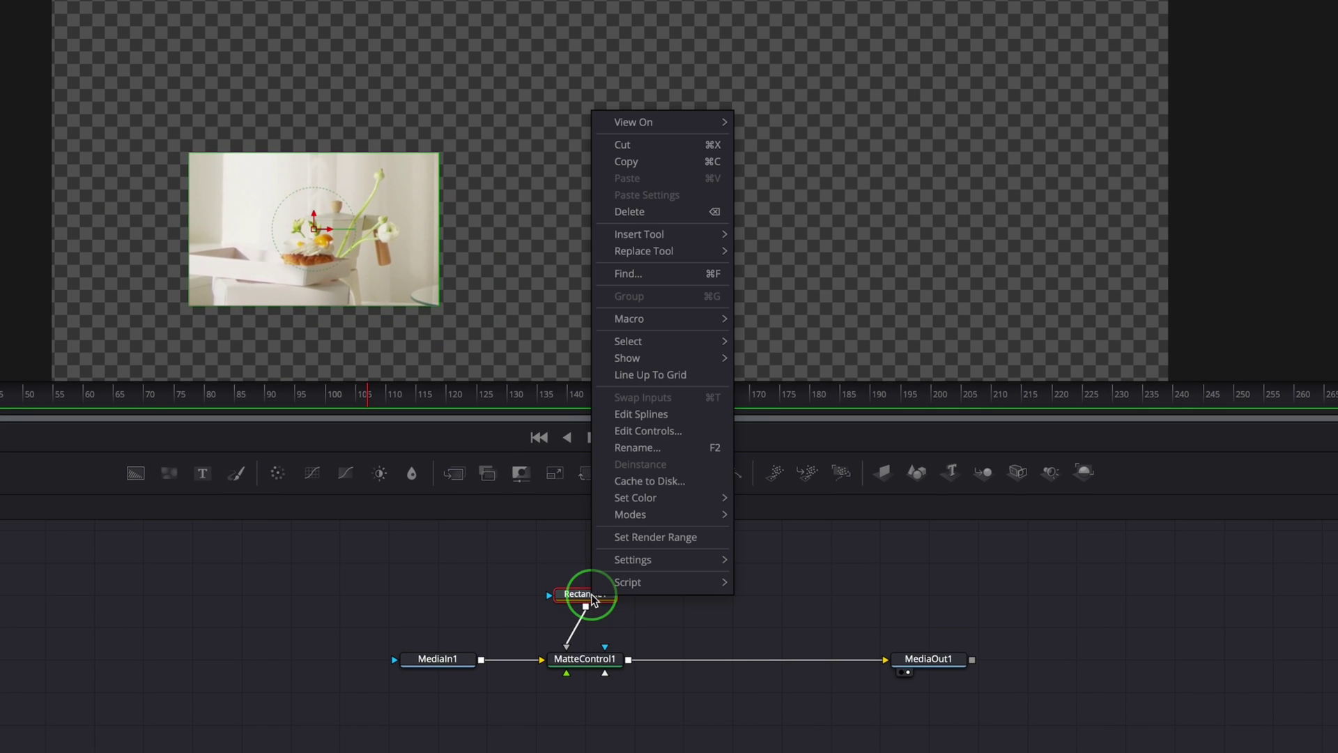
{"action": "left_click", "coordinate": [683, 448]}
{"action": "type", "text": "Source"}
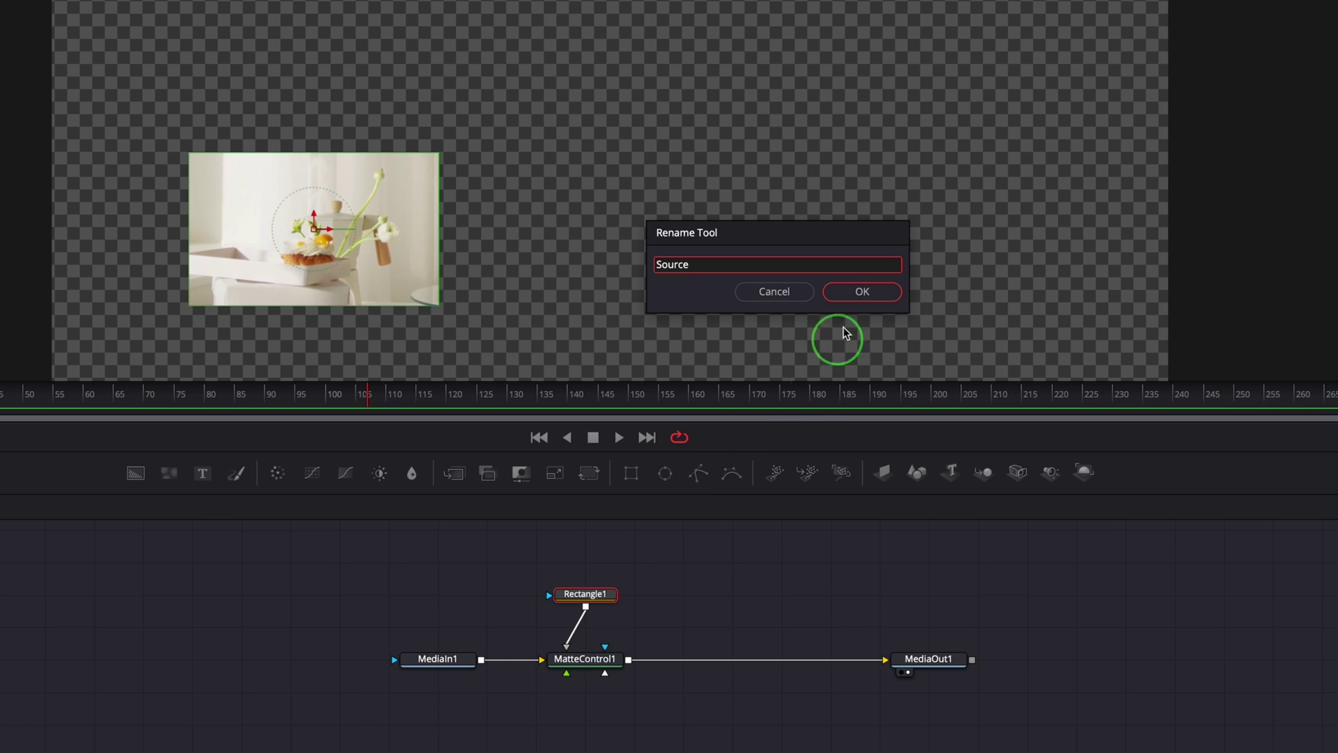
{"action": "left_click", "coordinate": [862, 292]}
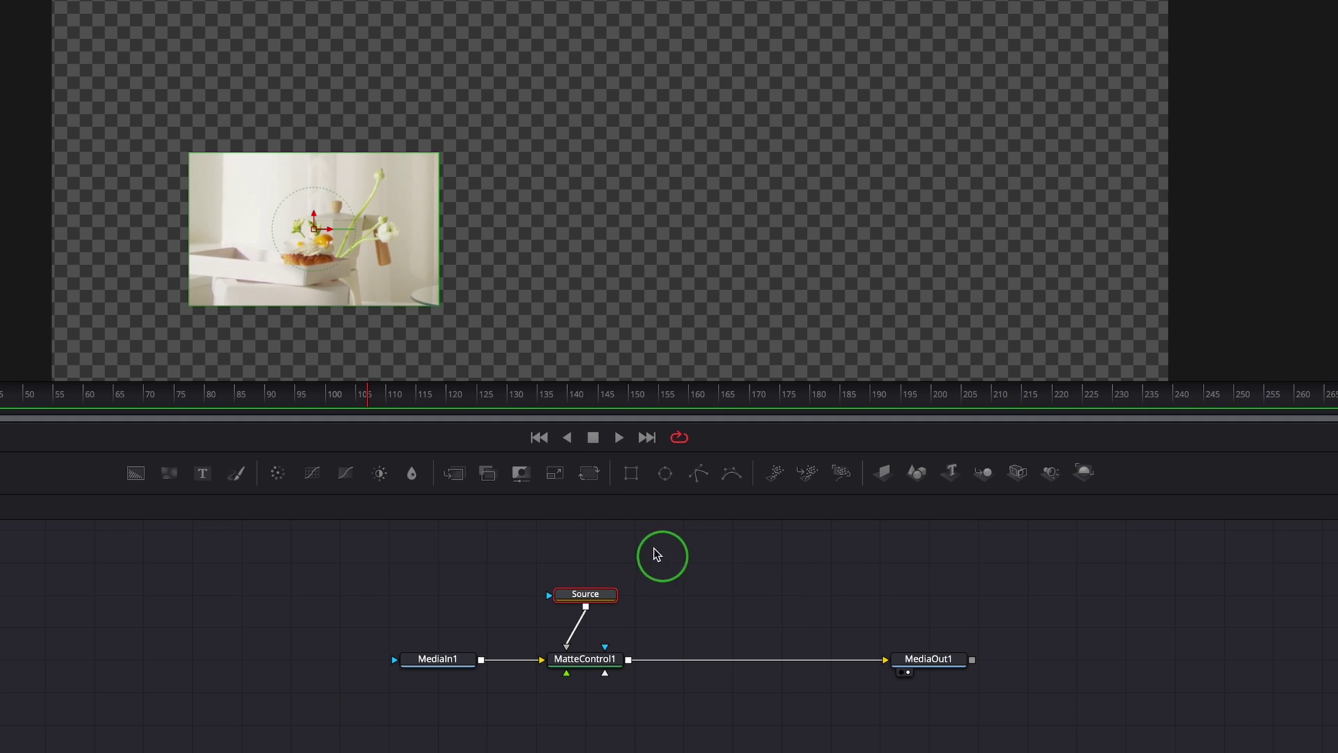
Add an unconnected Transform node beside Source and rename it Showcase
{"action": "left_click_drag", "start_coordinate": [591, 474], "coordinate": [683, 591]}
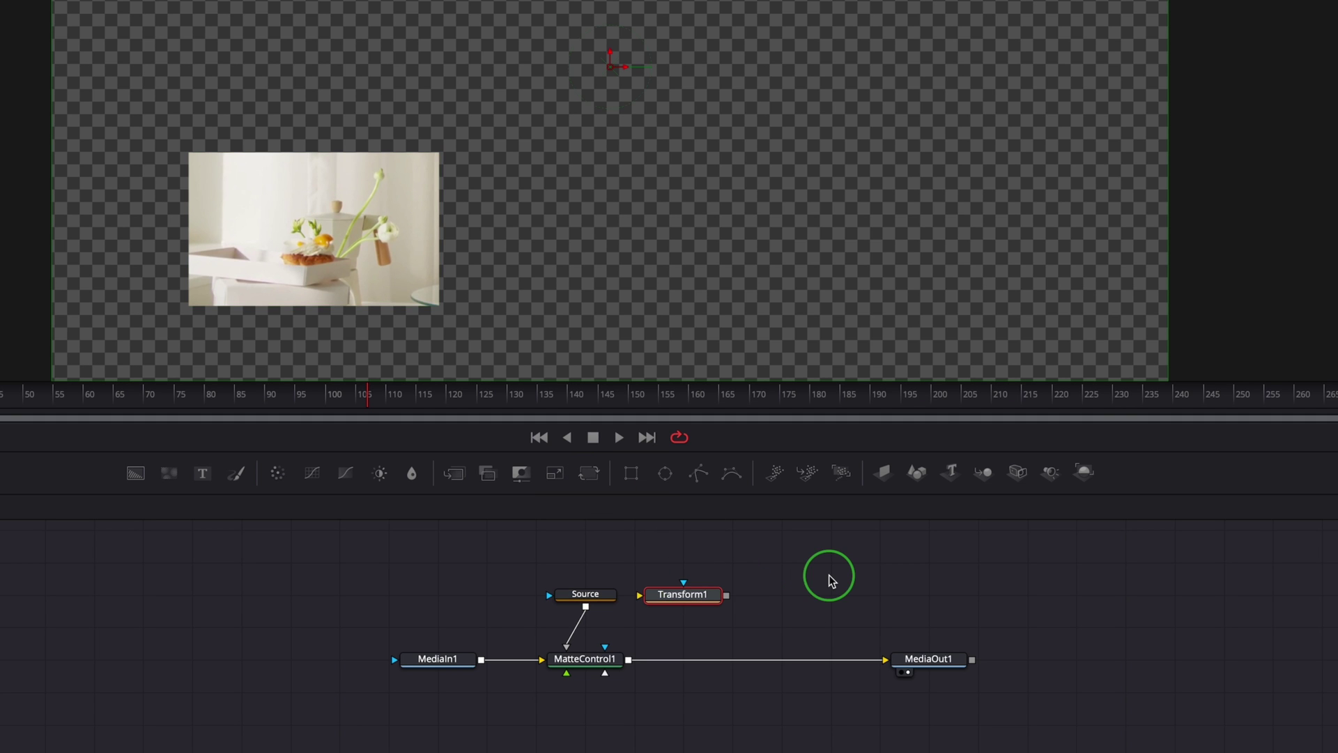
{"action": "key", "text": "F2"}
{"action": "type", "text": "Showcase"}
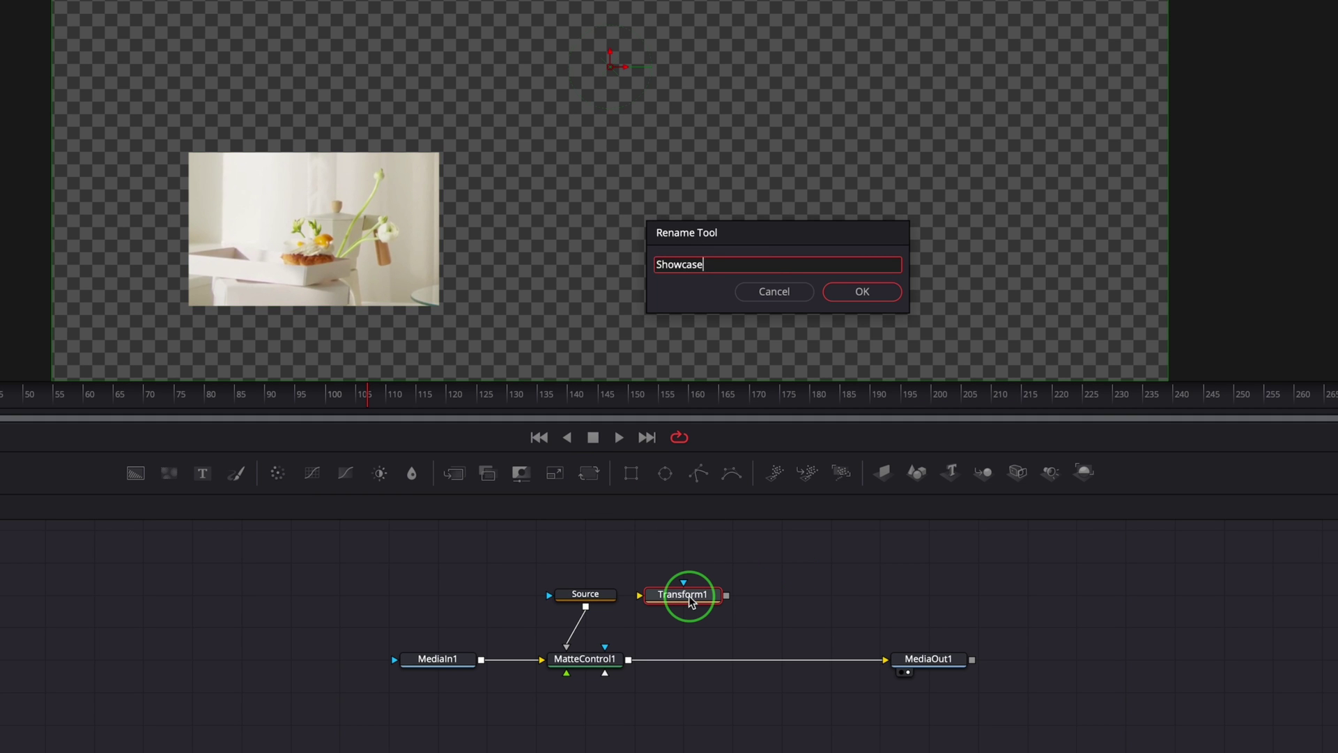
{"action": "key", "text": "Return"}
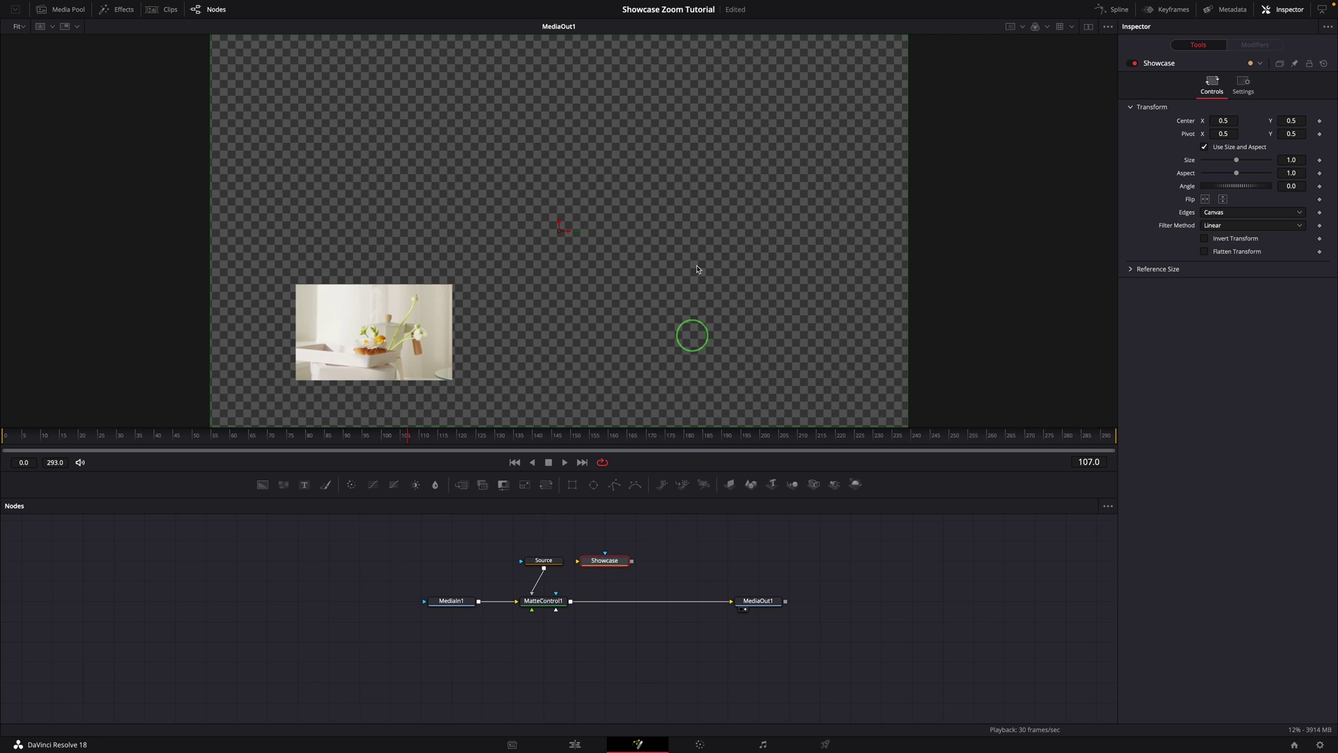
Set the Showcase transform's size to 2.0 and move its center to about 0.364, 0.636
{"action": "left_click_drag", "start_coordinate": [561, 234], "coordinate": [391, 191]}
{"action": "left_click_drag", "start_coordinate": [775, 355], "coordinate": [738, 397]}
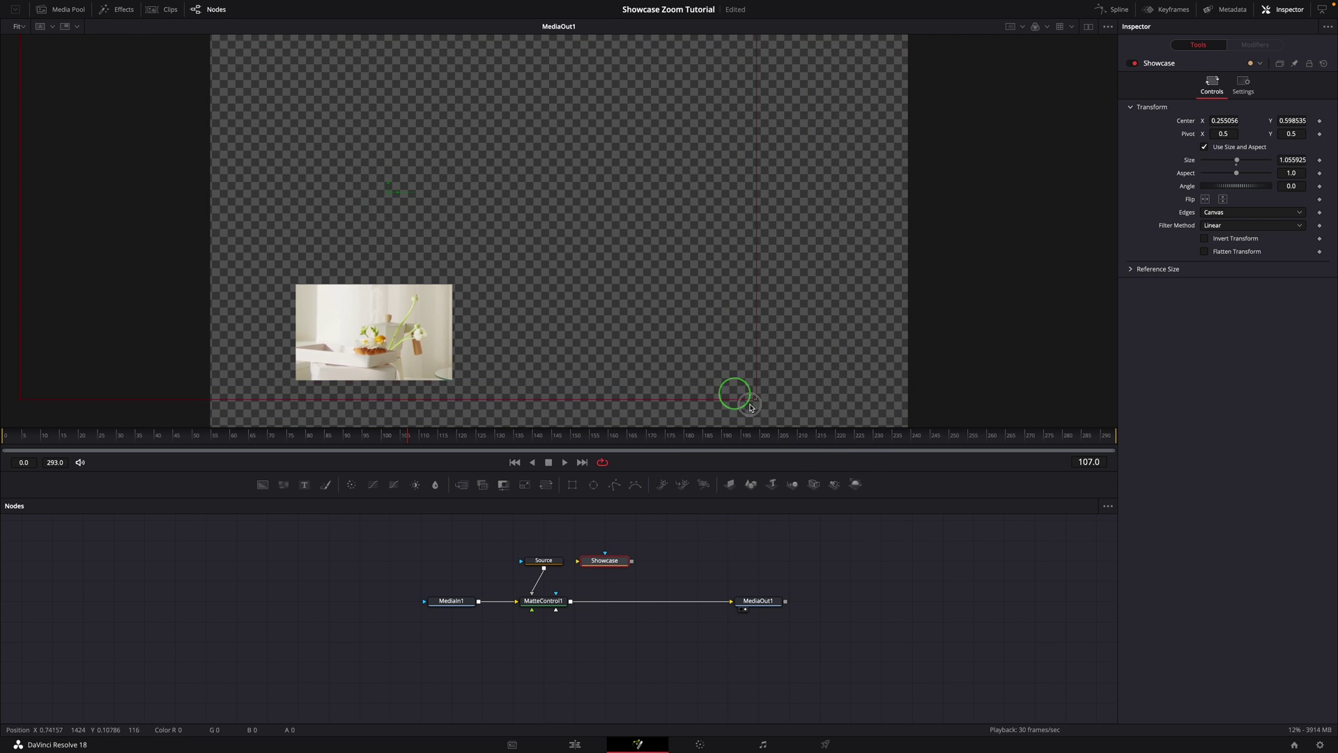
{"action": "left_click", "coordinate": [1290, 159]}
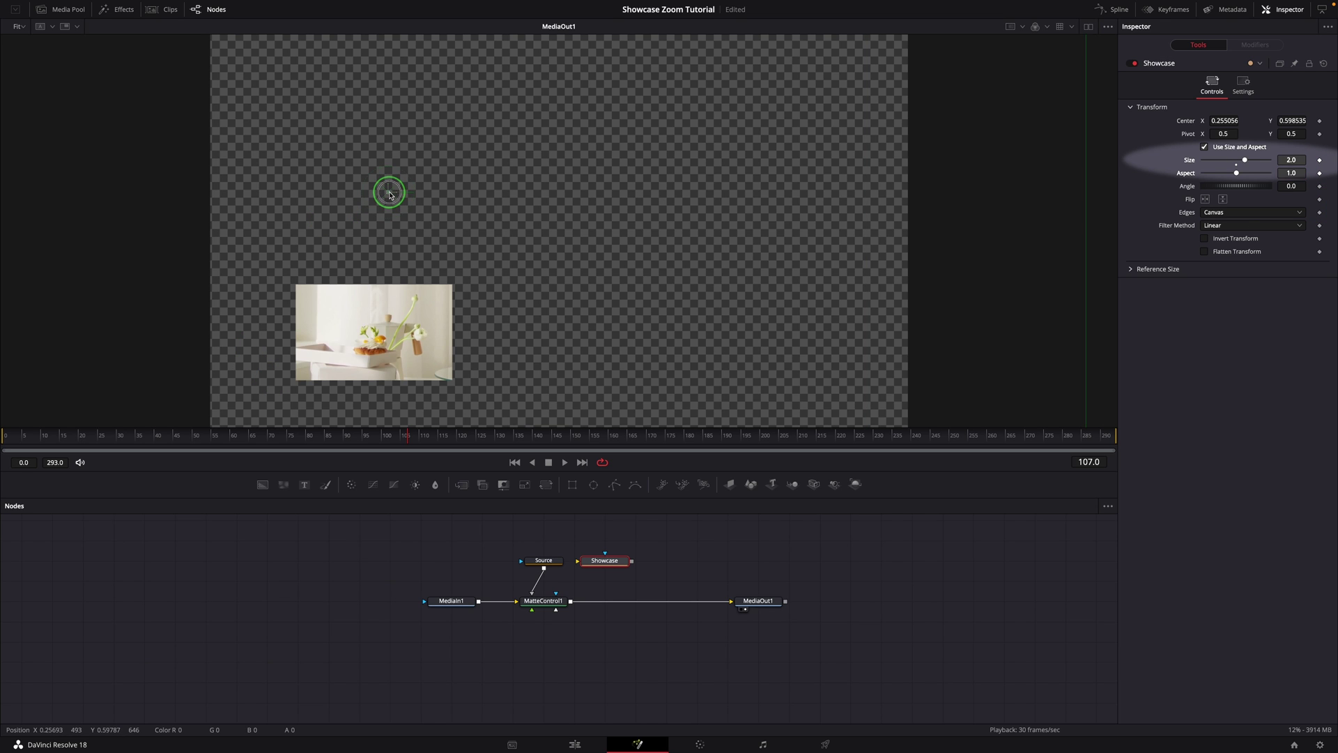
{"action": "left_click_drag", "start_coordinate": [388, 191], "coordinate": [464, 178]}
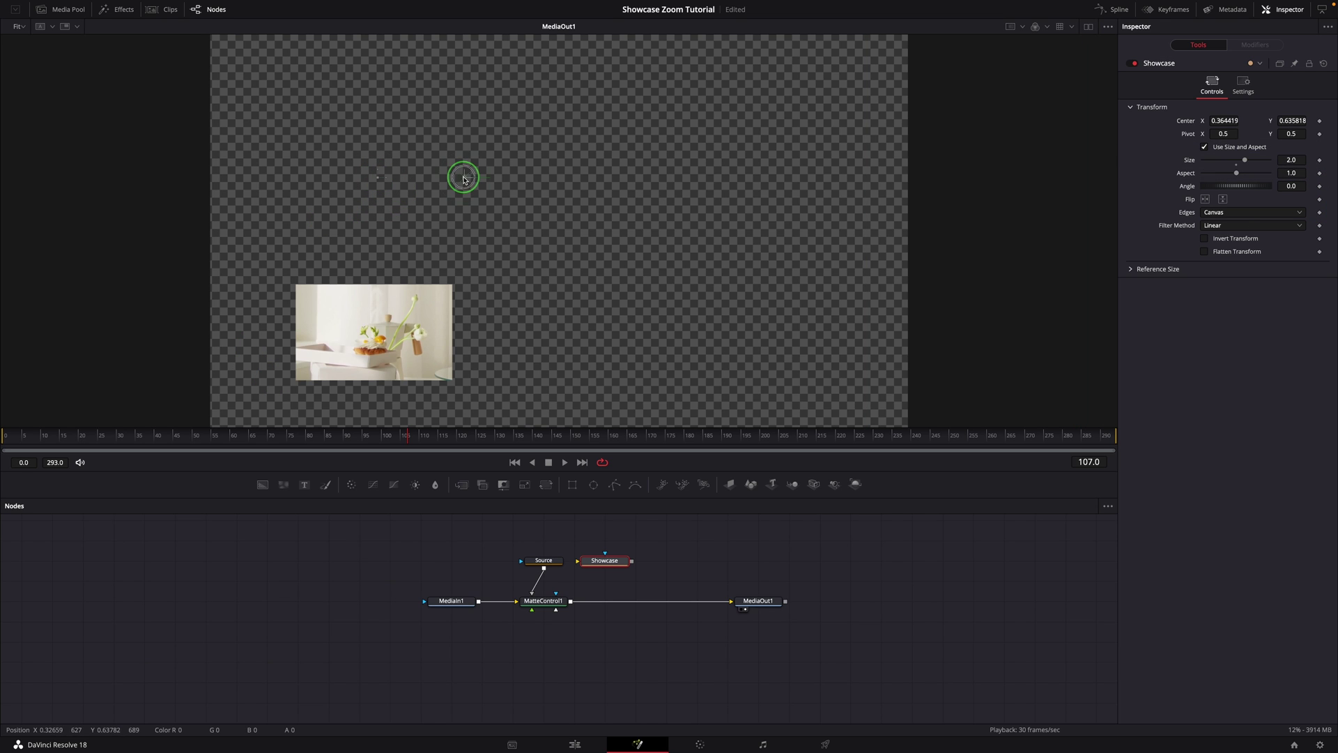
Show MediaIn1 in a second viewer beside the output and move the Source mask's center to about 0.196, 0.202
{"action": "left_click", "coordinate": [1087, 30]}
{"action": "left_click", "coordinate": [451, 600]}
{"action": "key", "text": "1"}
{"action": "left_click", "coordinate": [543, 560]}
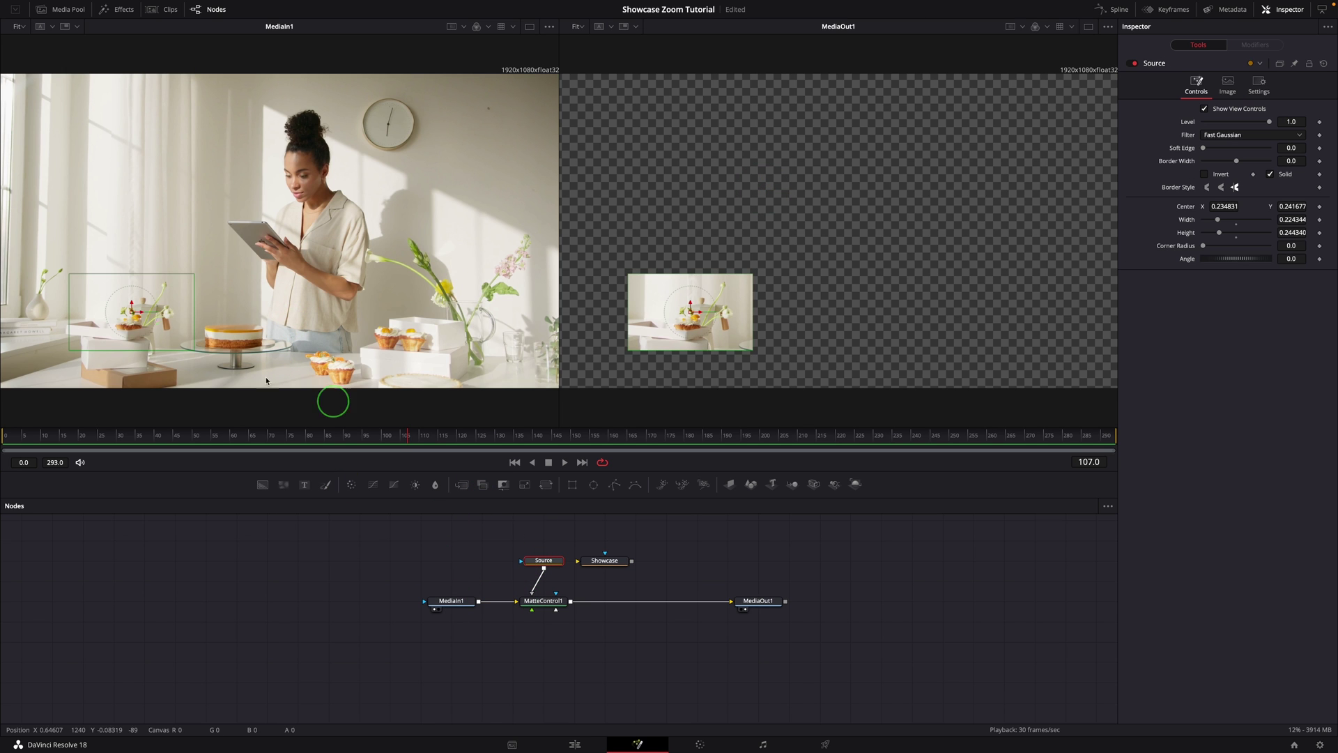
{"action": "left_click_drag", "start_coordinate": [132, 314], "coordinate": [111, 326]}
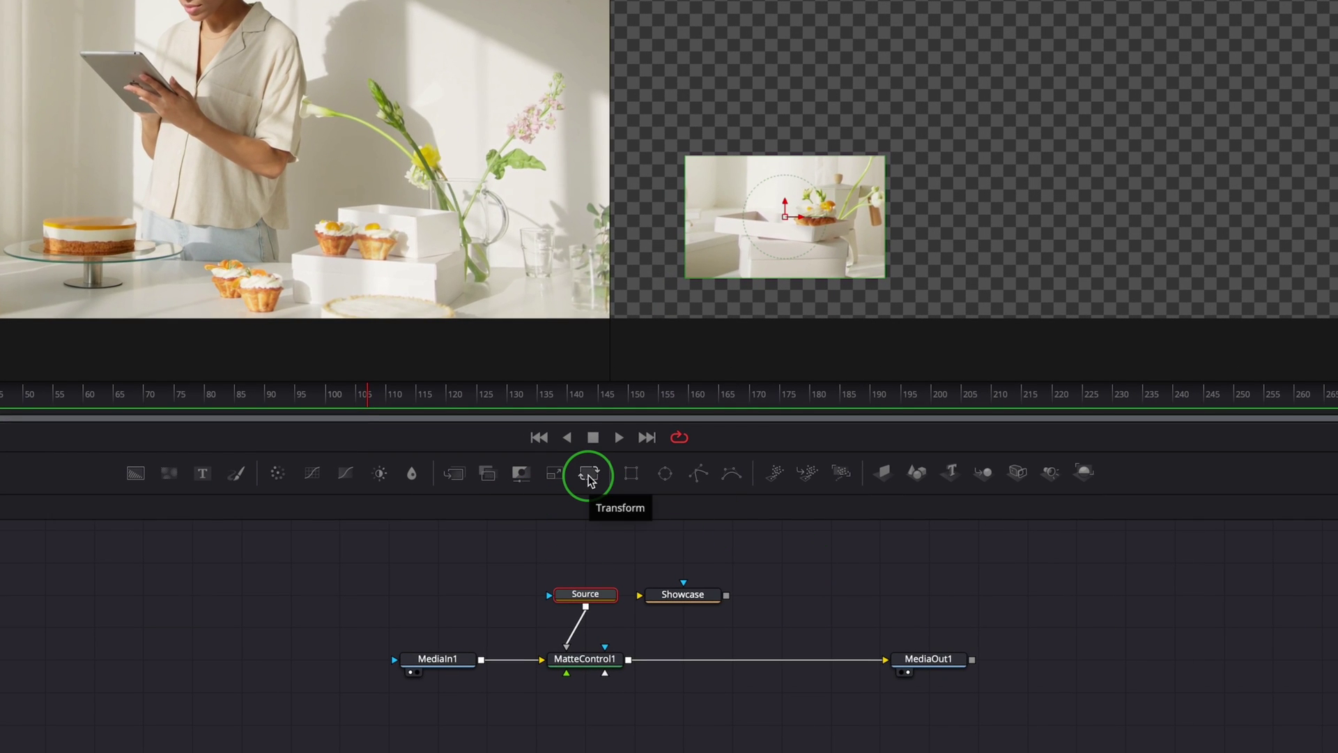
Insert a Transform node between MatteControl1 and MediaOut1 and rename it ShowcaseZoom
{"action": "left_click_drag", "start_coordinate": [589, 480], "coordinate": [708, 663]}
{"action": "left_click", "coordinate": [725, 667]}
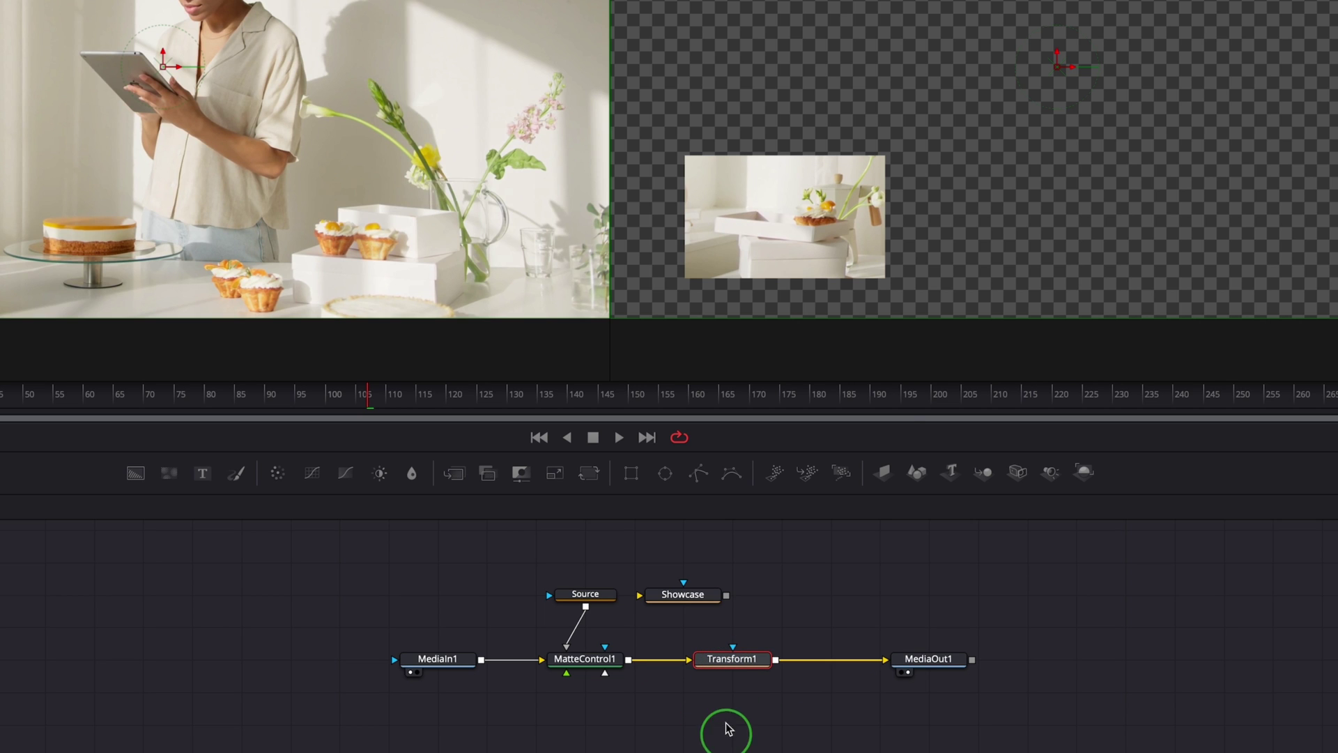
{"action": "right_click", "coordinate": [734, 659]}
{"action": "left_click", "coordinate": [865, 516]}
{"action": "type", "text": "ShowcaseZoom"}
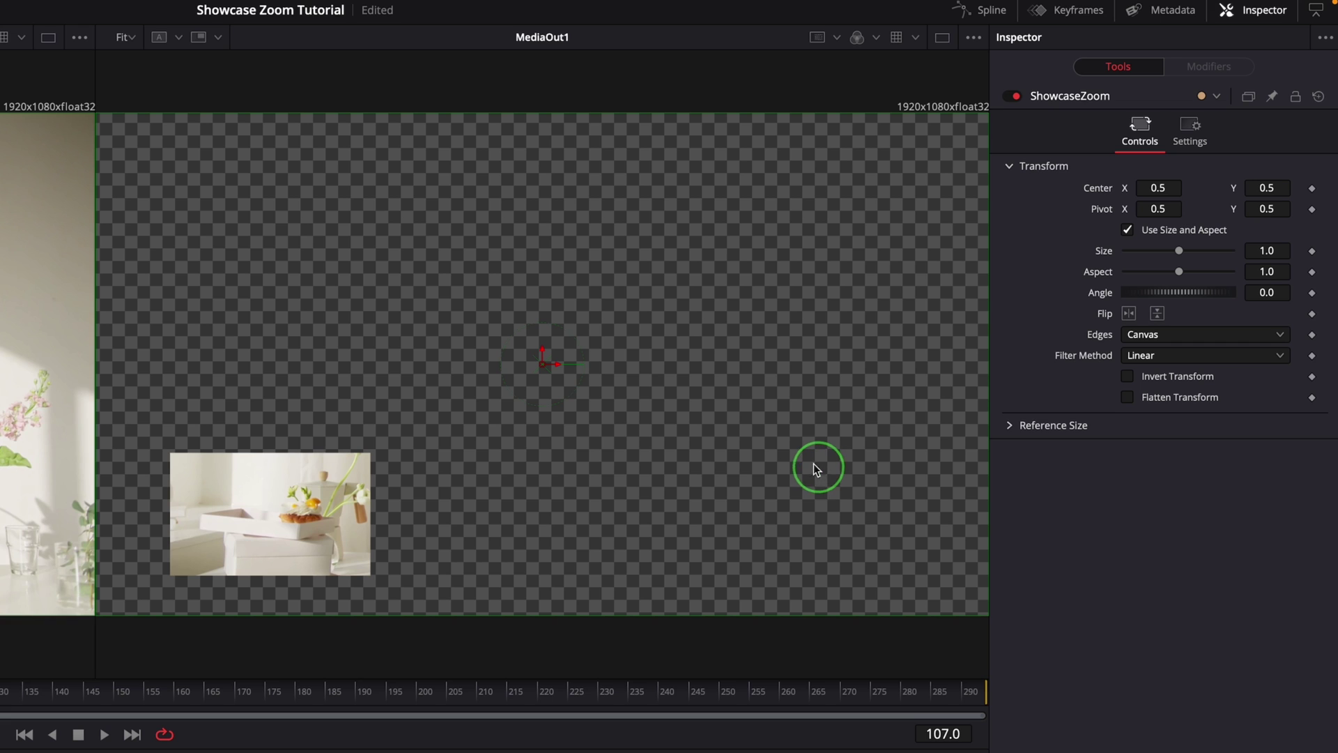
Drive ShowcaseZoom's Size with the expression Showcase.Size
{"action": "left_click", "coordinate": [1266, 250]}
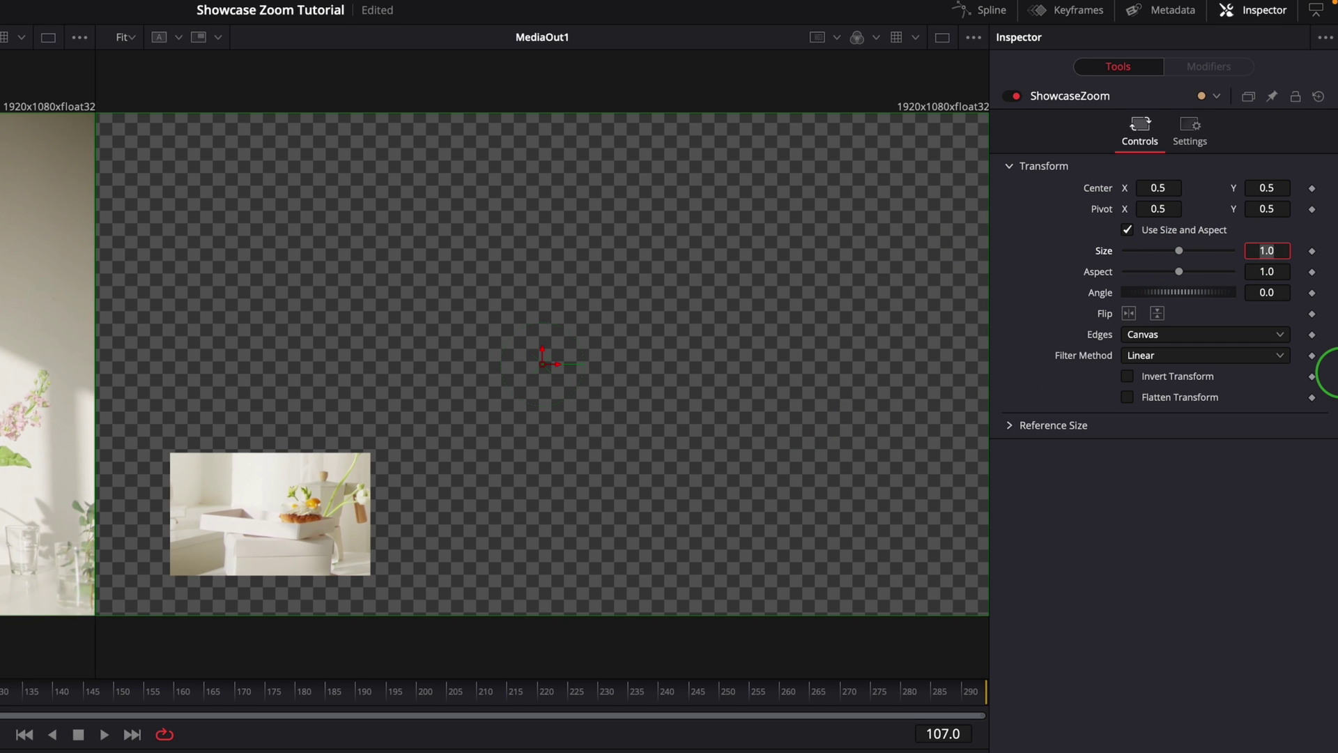
{"action": "key", "text": "Tab"}
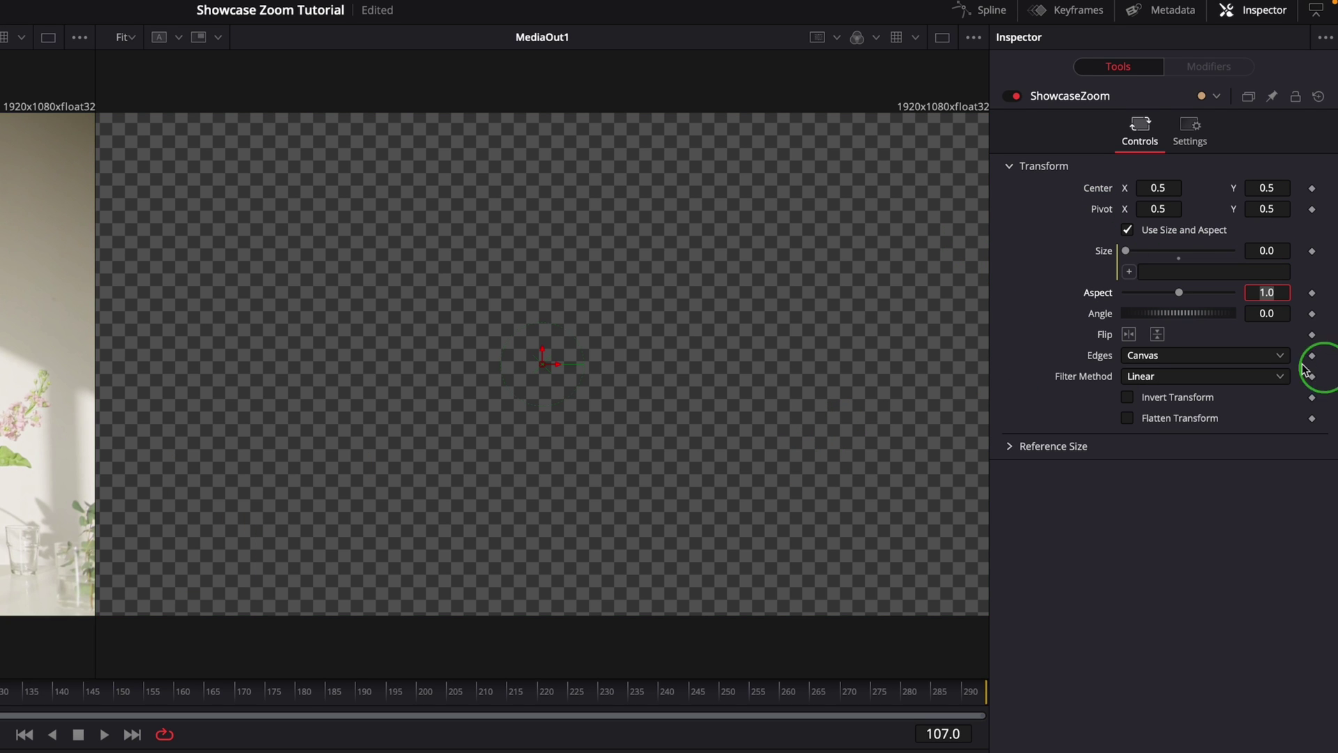
{"action": "left_click", "coordinate": [1175, 271]}
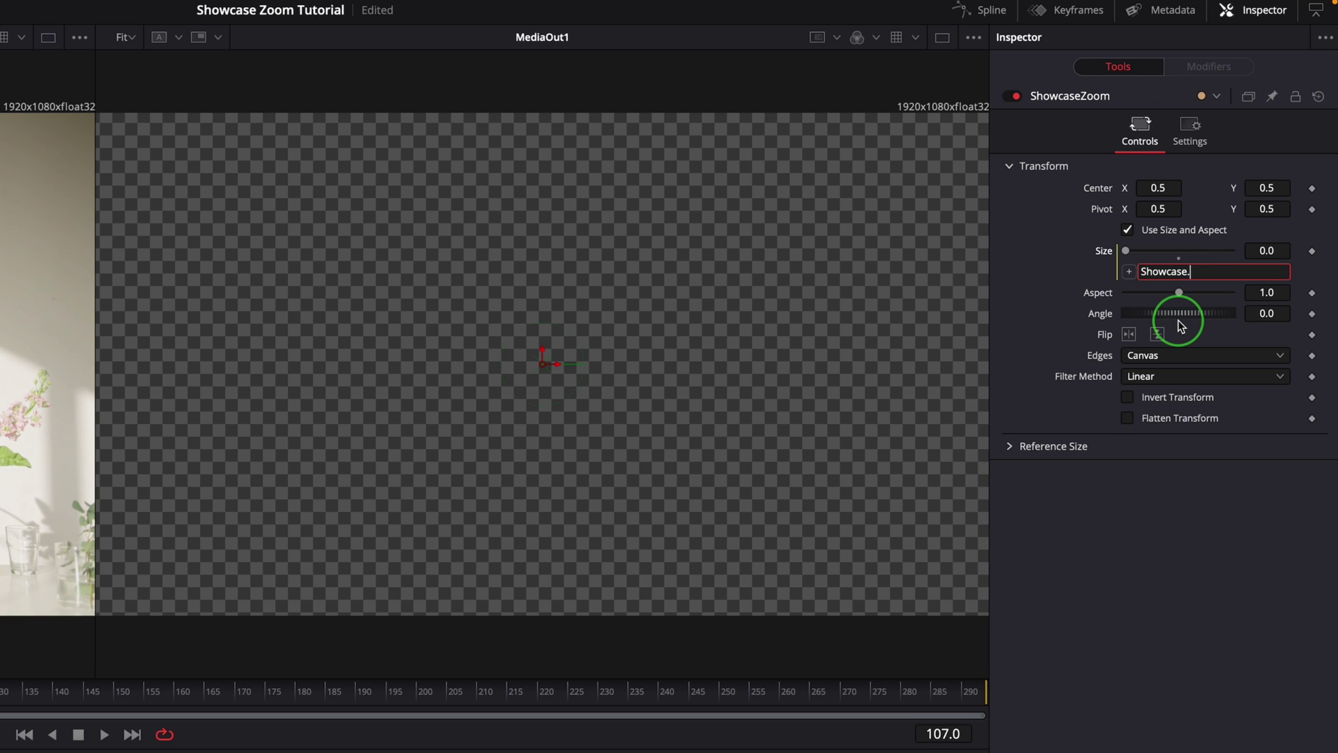
{"action": "type", "text": "Showcase.Size"}
{"action": "key", "text": "Tab"}
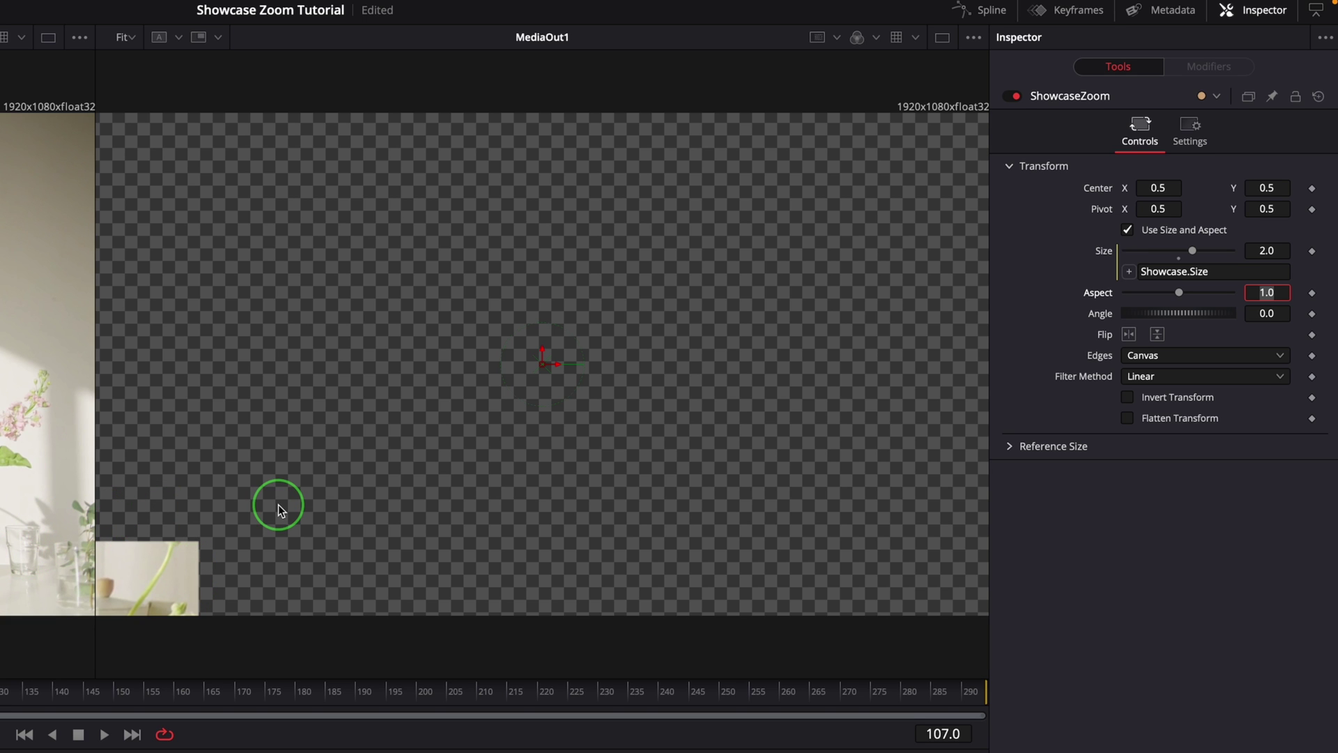
Drive ShowcaseZoom's Pivot with the expression Source.Center
{"action": "right_click", "coordinate": [1102, 215]}
{"action": "left_click", "coordinate": [1150, 406]}
{"action": "left_click_drag", "start_coordinate": [1278, 230], "coordinate": [1124, 251]}
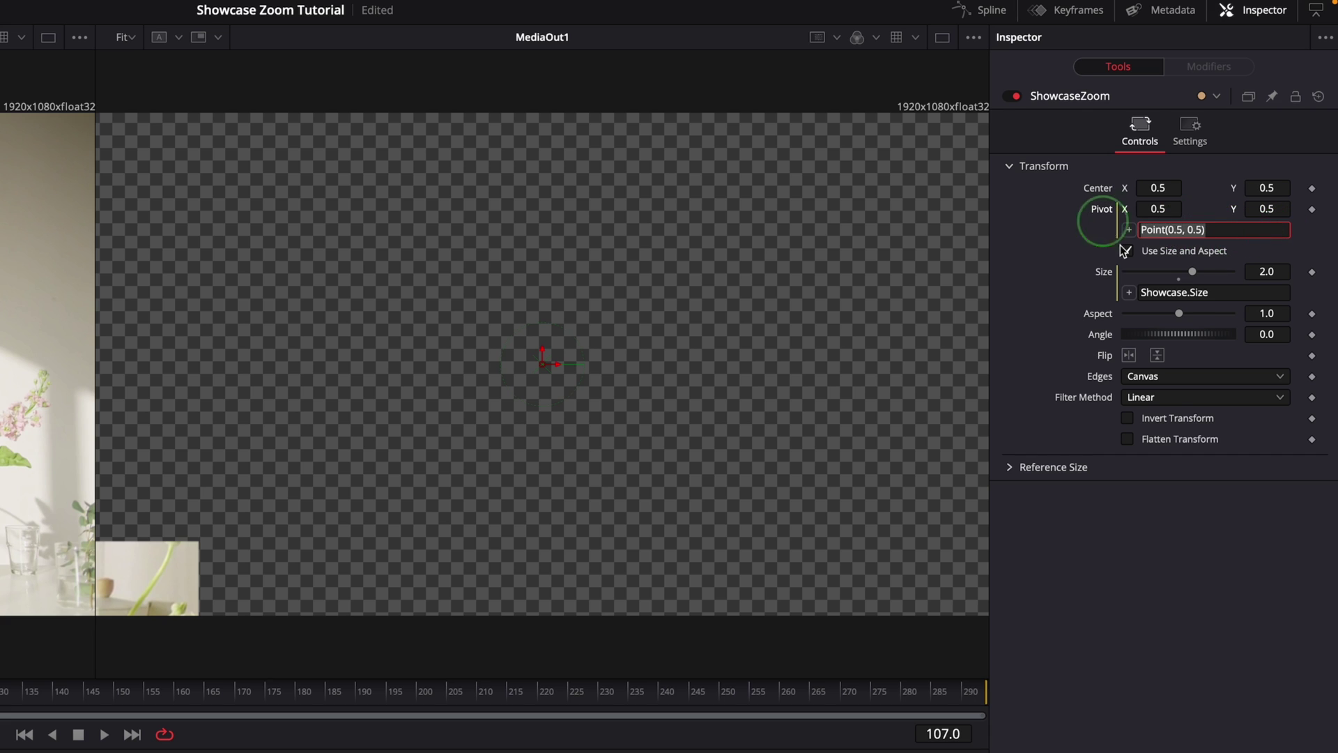
{"action": "type", "text": "Source.Center"}
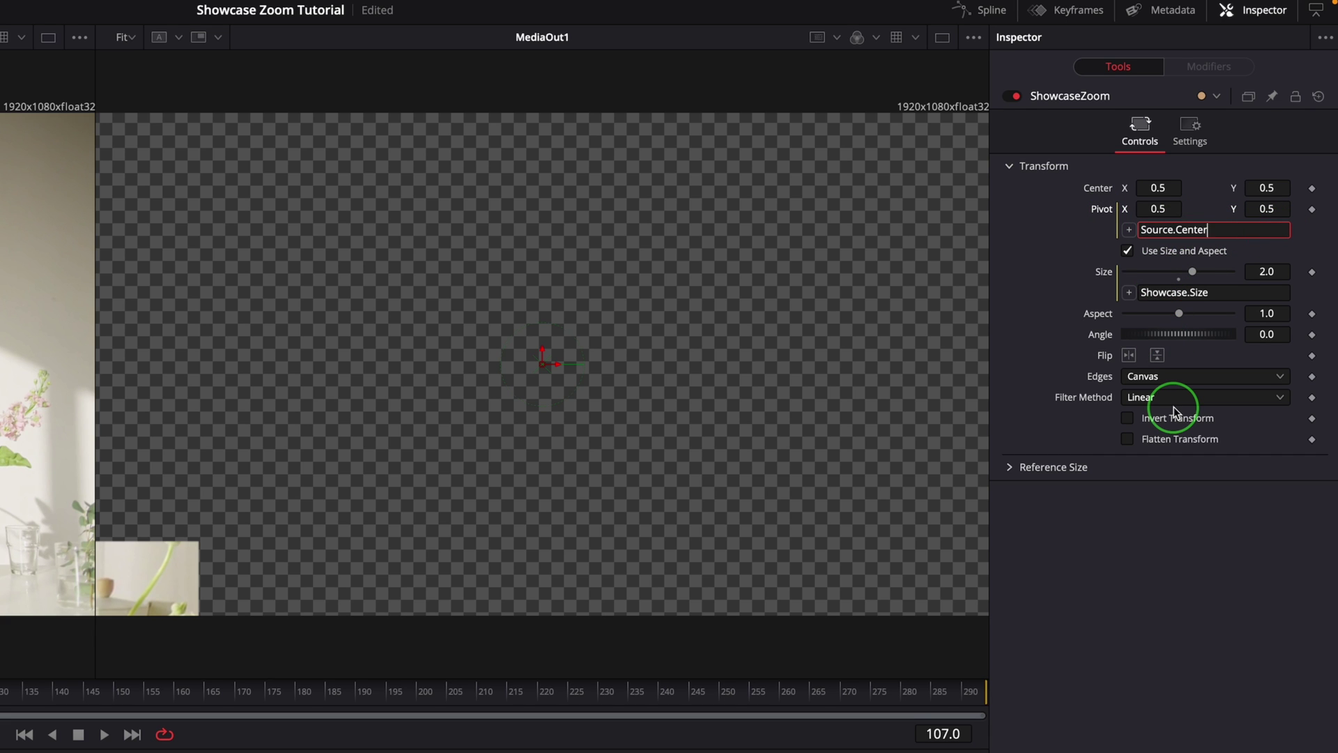
{"action": "key", "text": "Tab"}
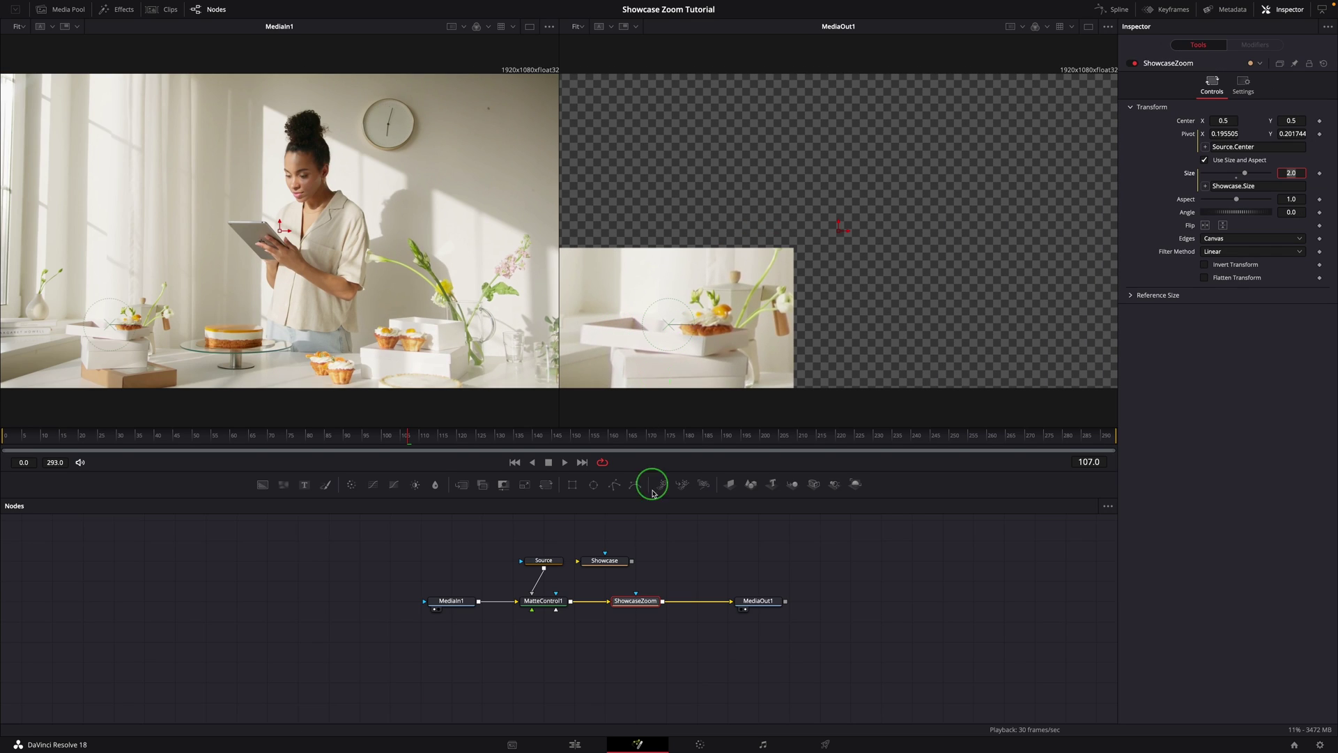
Drive ShowcaseZoom's Center with the expression Point(0.5, 0.5) + Showcase.Center - Source.Center
{"action": "left_click", "coordinate": [168, 752]}
{"action": "left_click", "coordinate": [635, 600]}
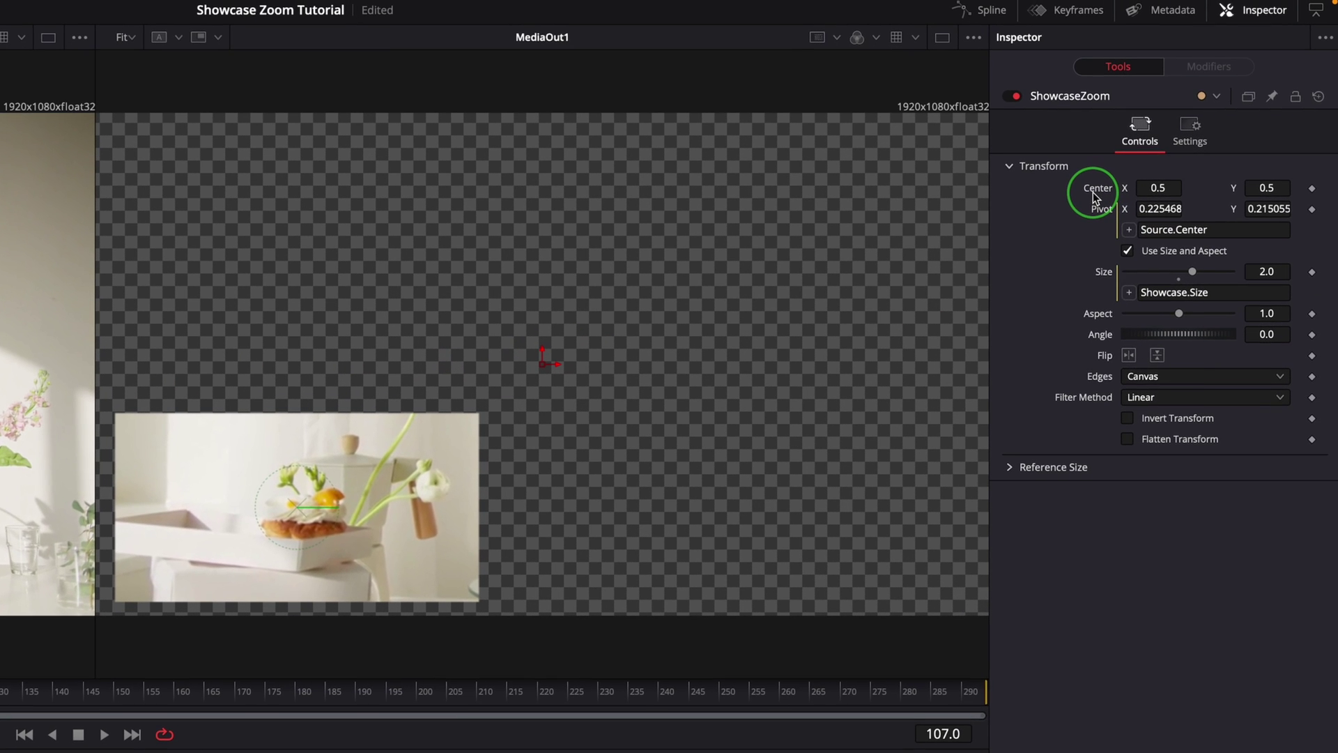
{"action": "right_click", "coordinate": [1095, 198]}
{"action": "left_click", "coordinate": [1136, 468]}
{"action": "left_click", "coordinate": [1220, 210]}
{"action": "type", "text": "+"}
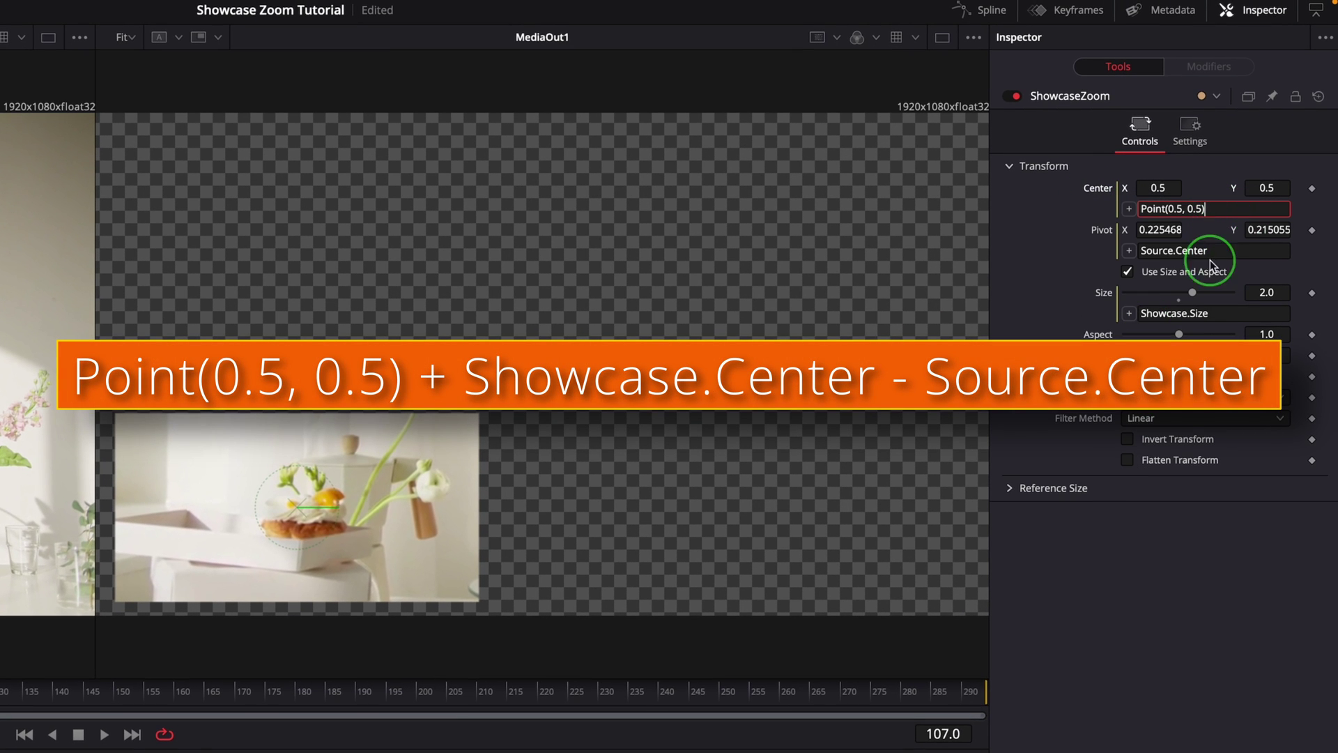
{"action": "type", "text": " Showcase.Center-Pivot"}
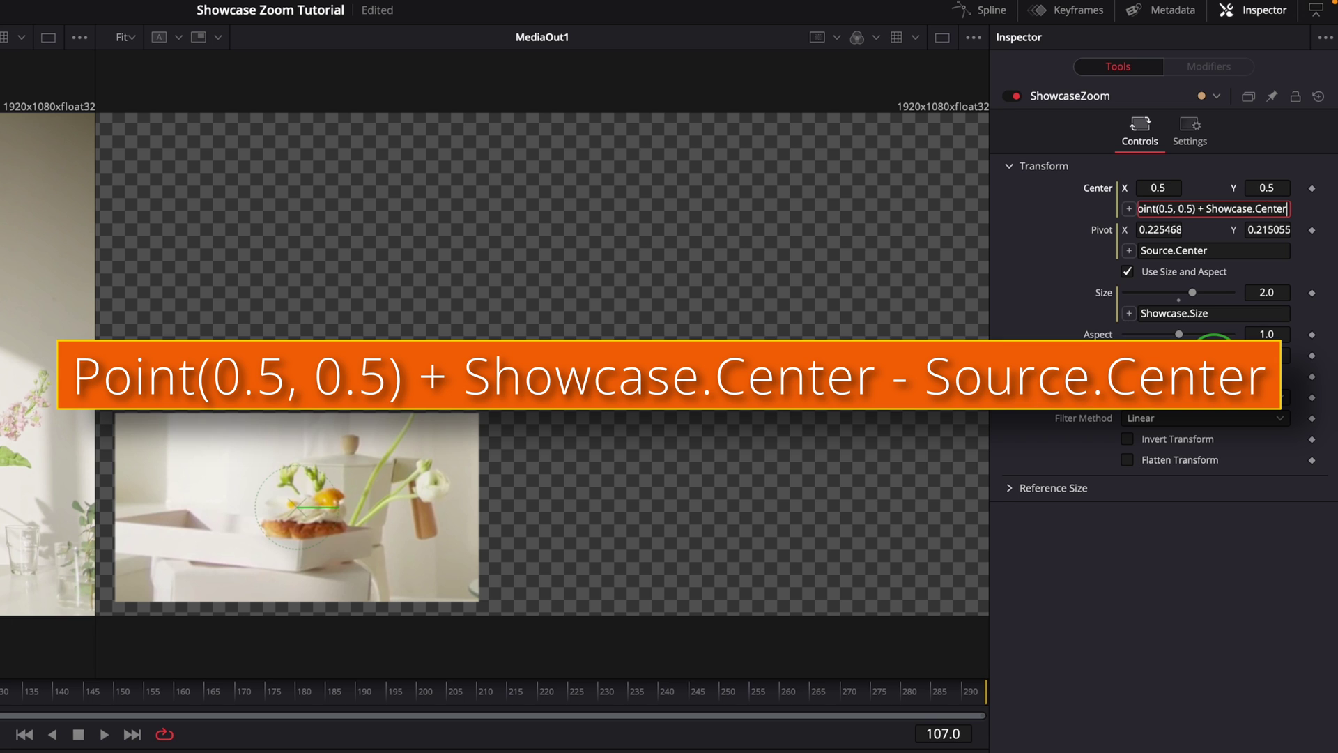
{"action": "key", "text": "BackSpace"}
{"action": "key", "text": "BackSpace"}
{"action": "key", "text": "BackSpace"}
{"action": "key", "text": "BackSpace"}
{"action": "key", "text": "BackSpace"}
{"action": "type", "text": "Source.C"}
{"action": "type", "text": "enter"}
{"action": "key", "text": "Return"}
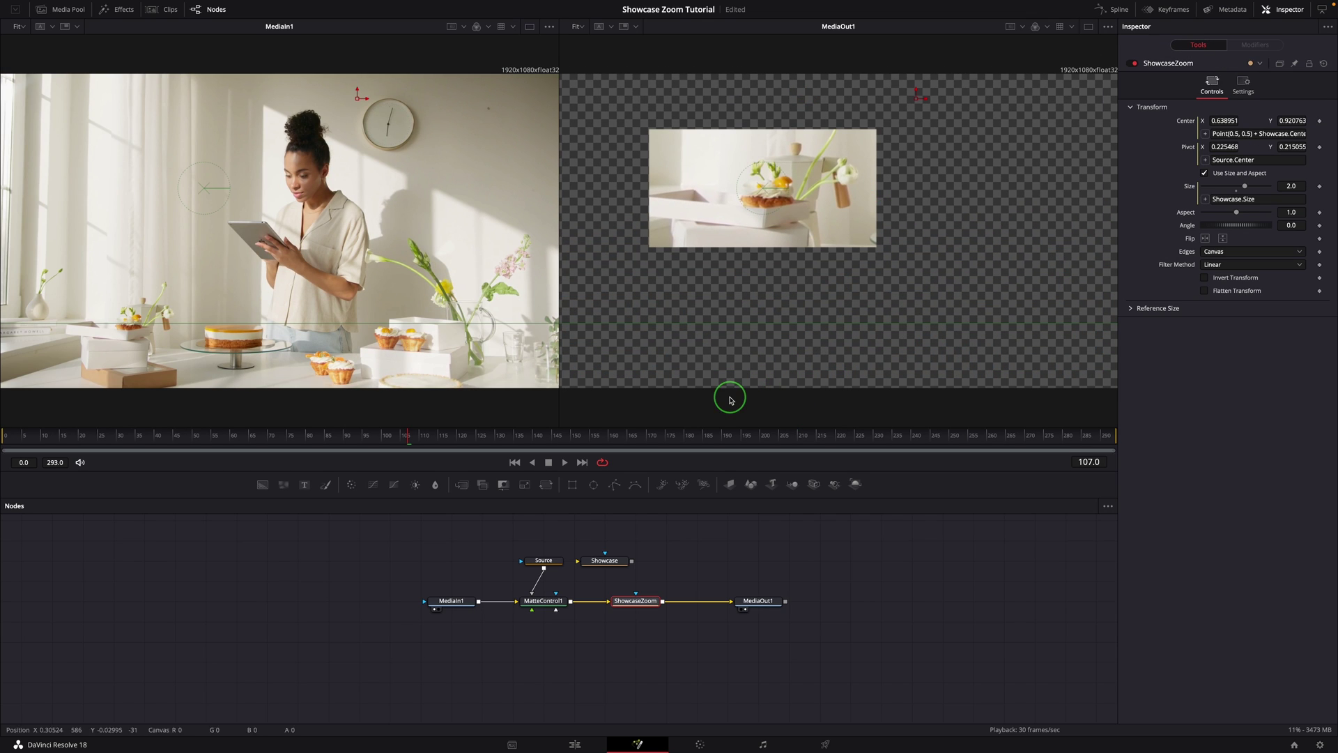
Move the Source mask onto the cake on the glass stand, at about 0.413, 0.163, and save the project
{"action": "left_click", "coordinate": [544, 560]}
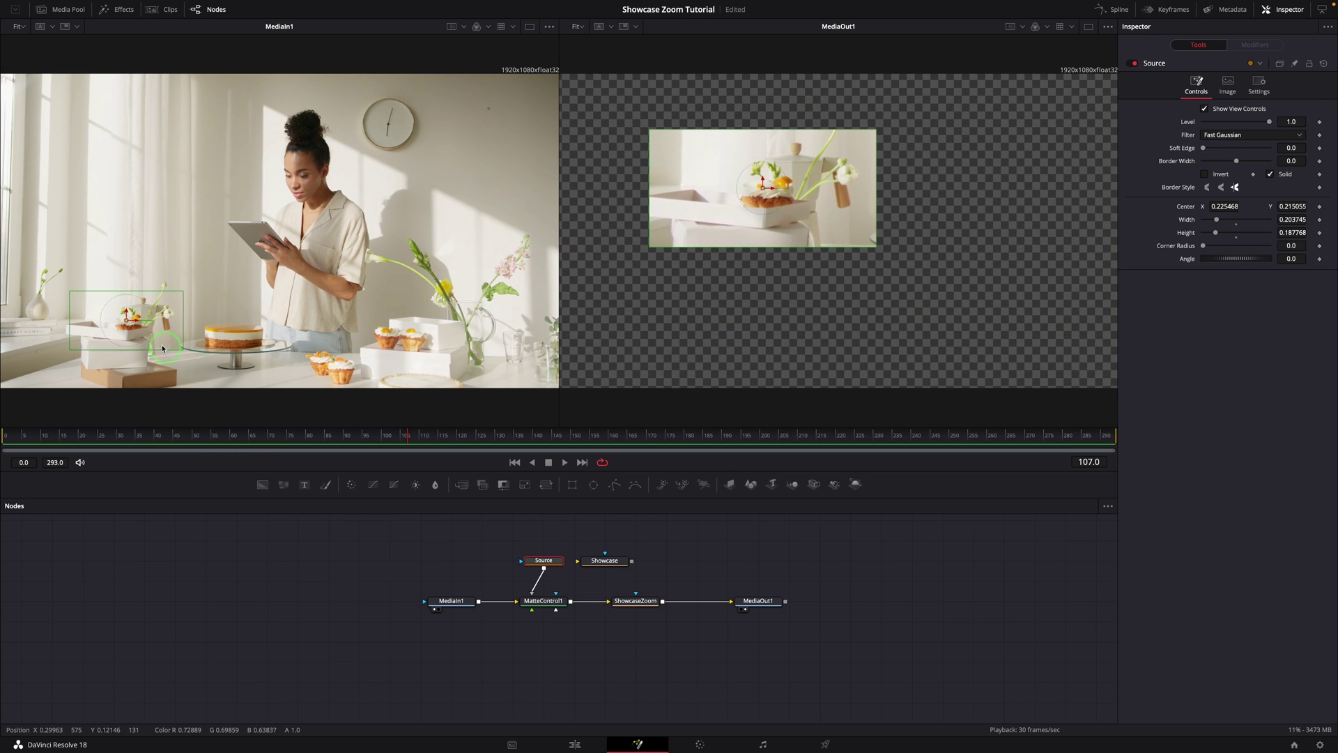
{"action": "left_click_drag", "start_coordinate": [126, 322], "coordinate": [232, 338]}
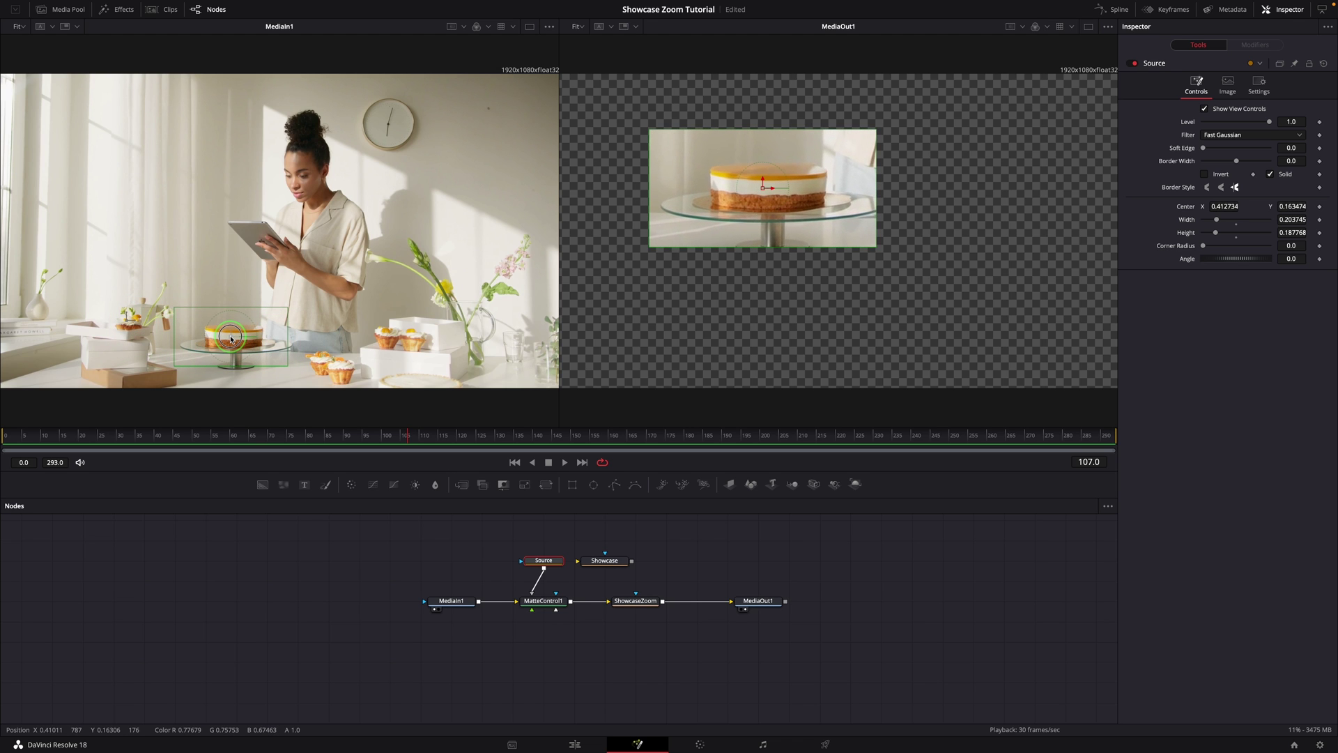
{"action": "left_click", "coordinate": [254, 444]}
{"action": "key", "text": "ctrl+s"}
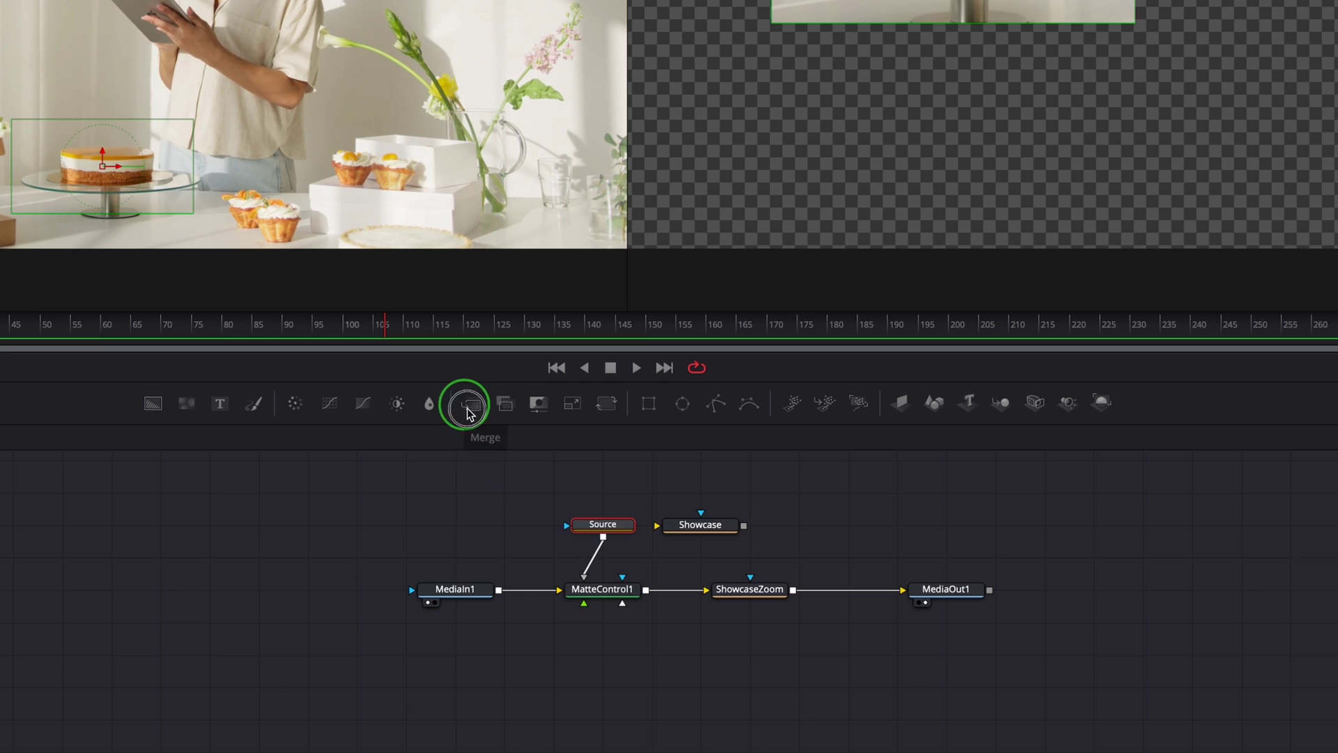
Add a Merge node with MediaIn1 as background and ShowcaseZoom as foreground, feed it into MediaOut1, and line up the nodes
{"action": "left_click_drag", "start_coordinate": [468, 413], "coordinate": [602, 655]}
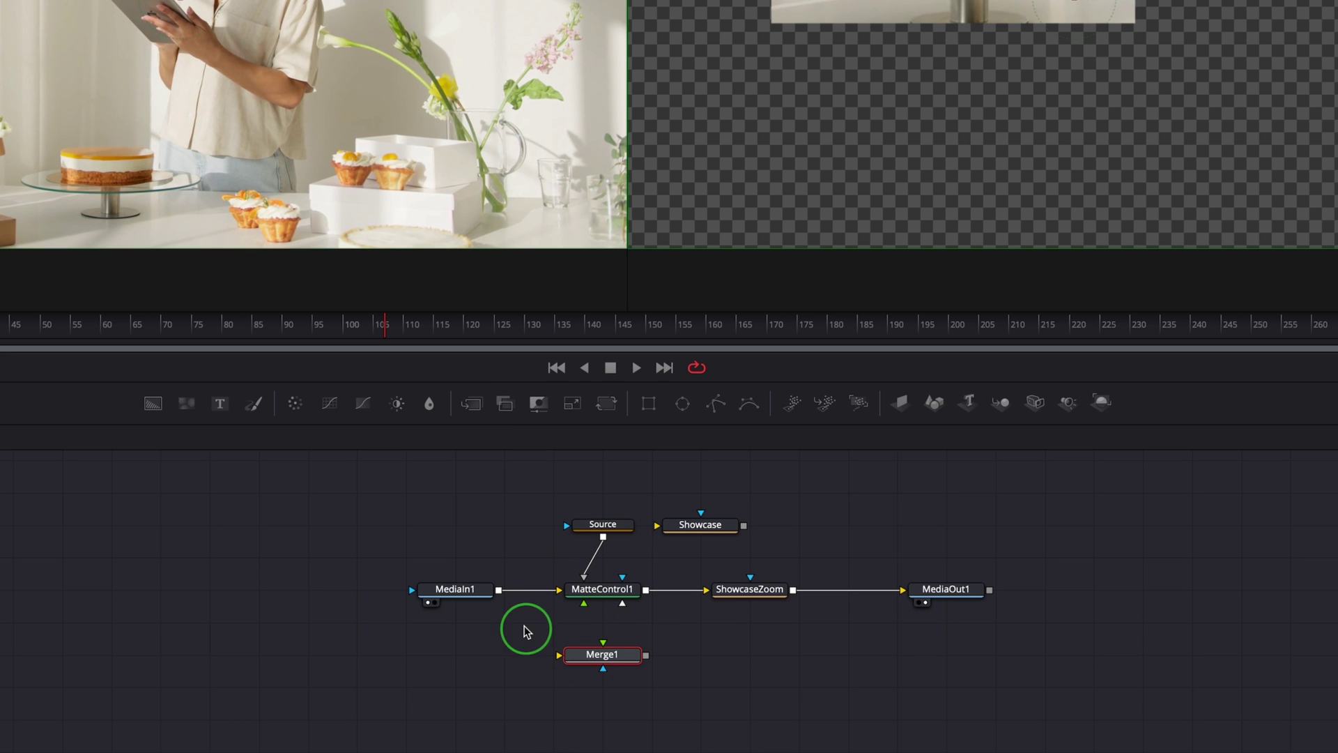
{"action": "left_click_drag", "start_coordinate": [498, 589], "coordinate": [562, 656]}
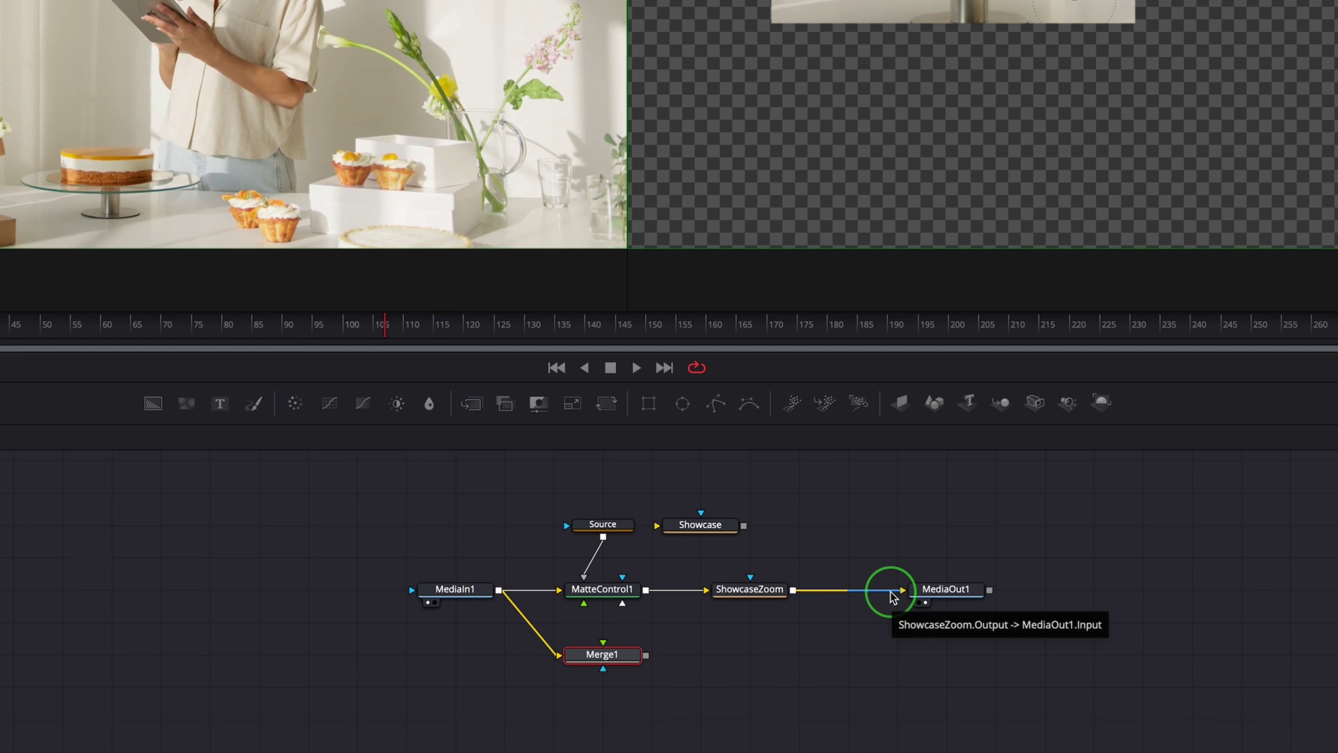
{"action": "left_click_drag", "start_coordinate": [894, 597], "coordinate": [876, 597]}
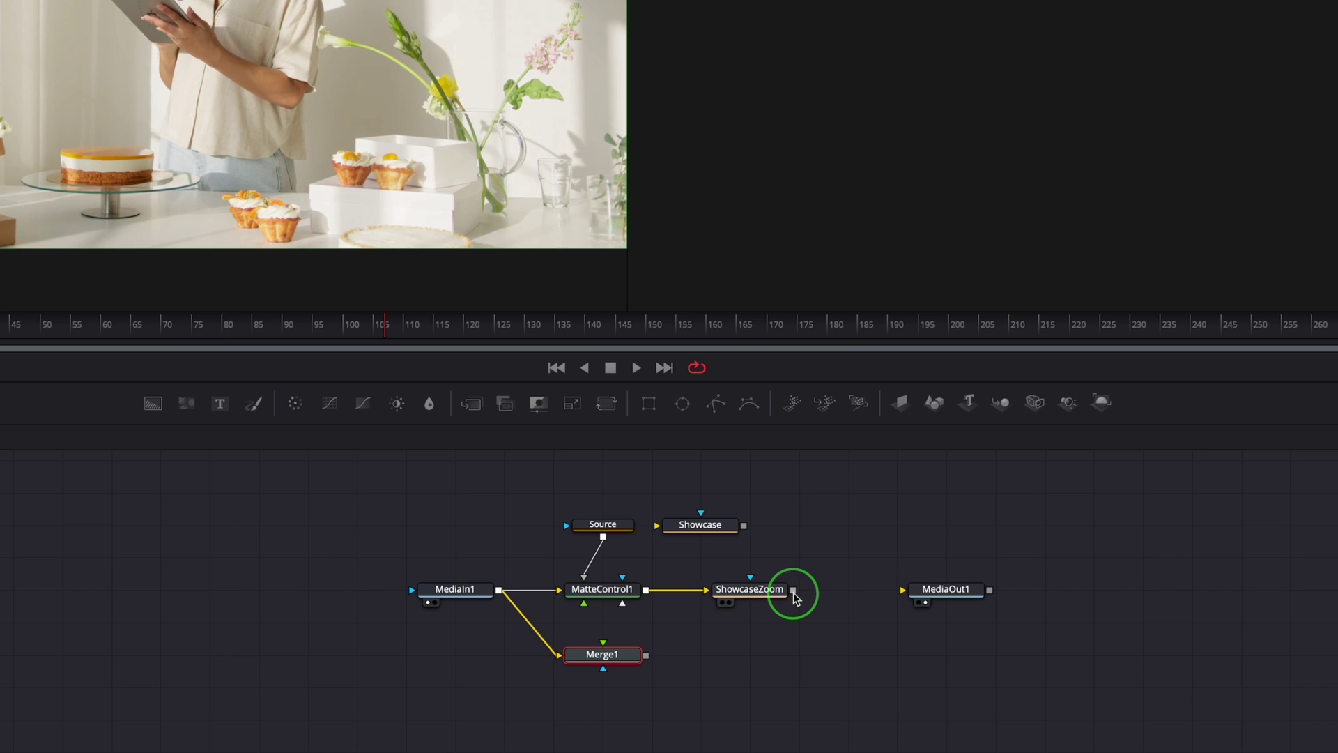
{"action": "left_click_drag", "start_coordinate": [794, 593], "coordinate": [598, 643]}
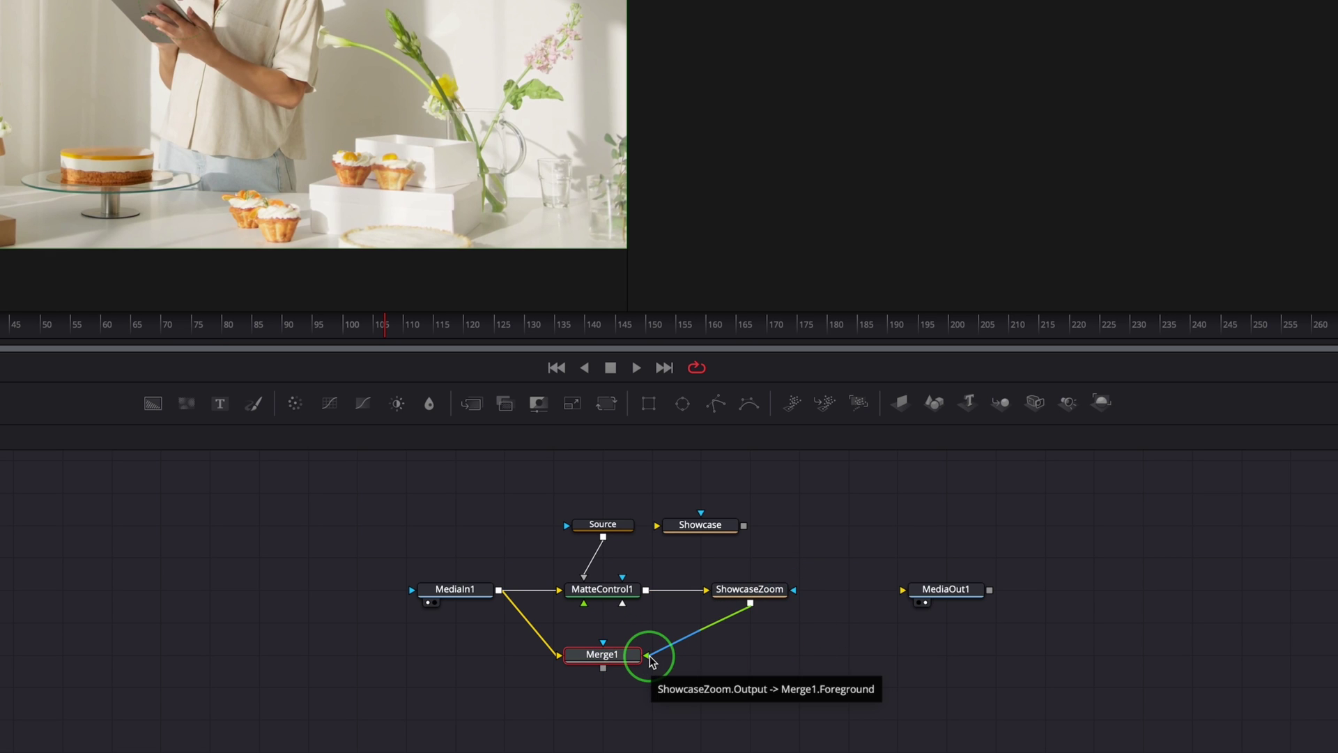
{"action": "left_click_drag", "start_coordinate": [605, 669], "coordinate": [750, 655]}
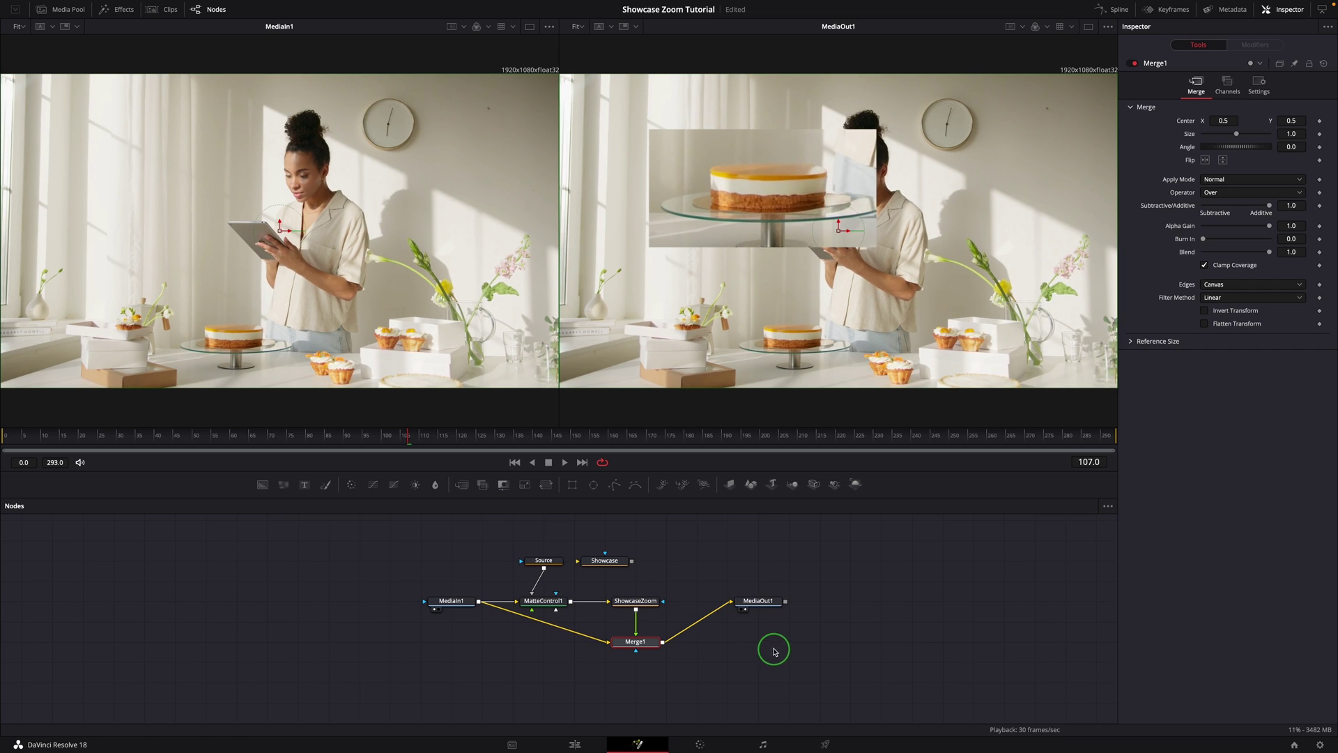
{"action": "left_click_drag", "start_coordinate": [912, 602], "coordinate": [927, 668]}
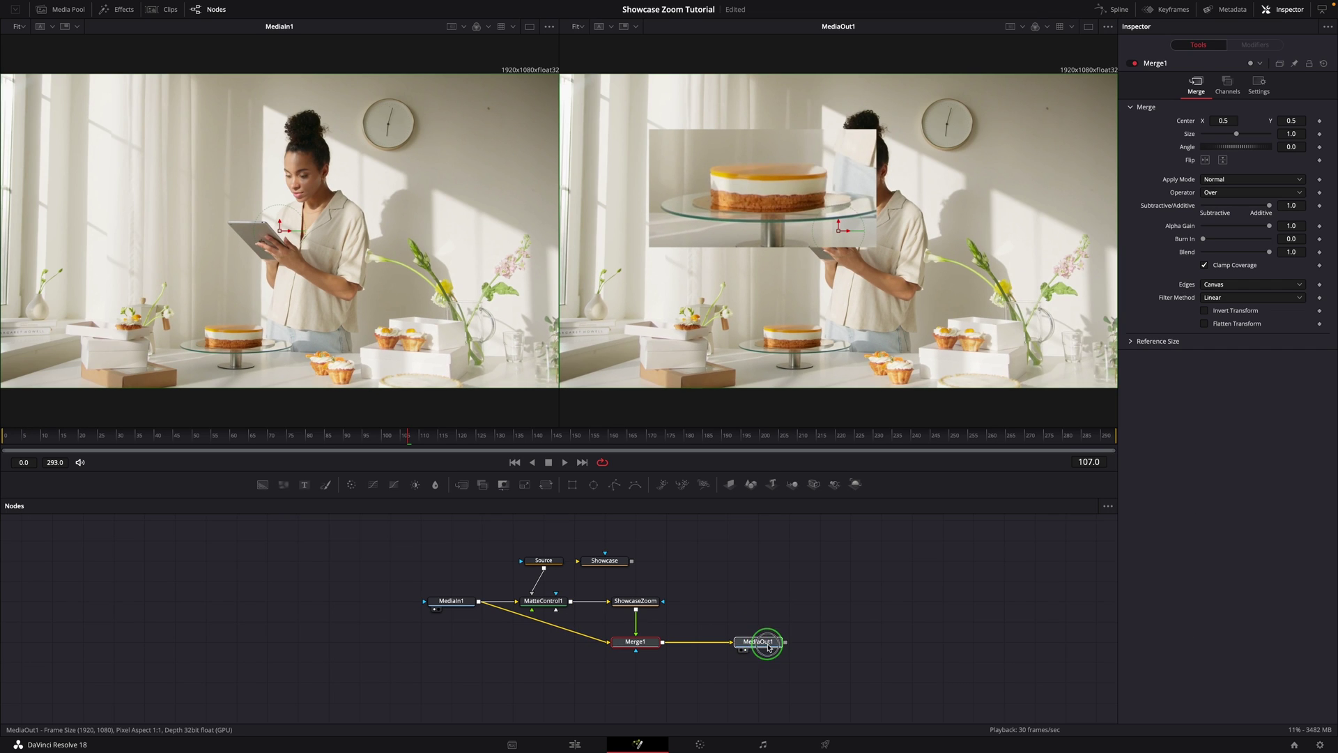
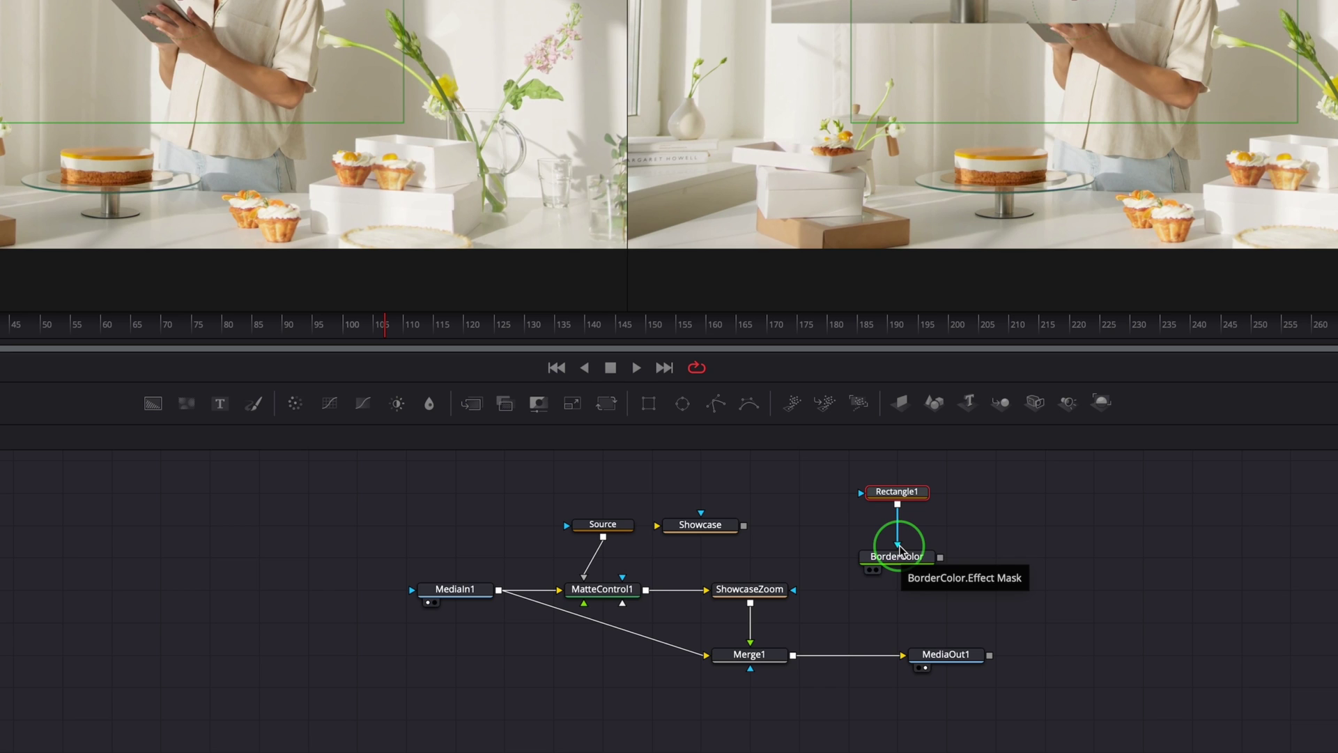
Rename the Rectangle1 node above BorderColor to Showcase Border
{"action": "right_click", "coordinate": [896, 490]}
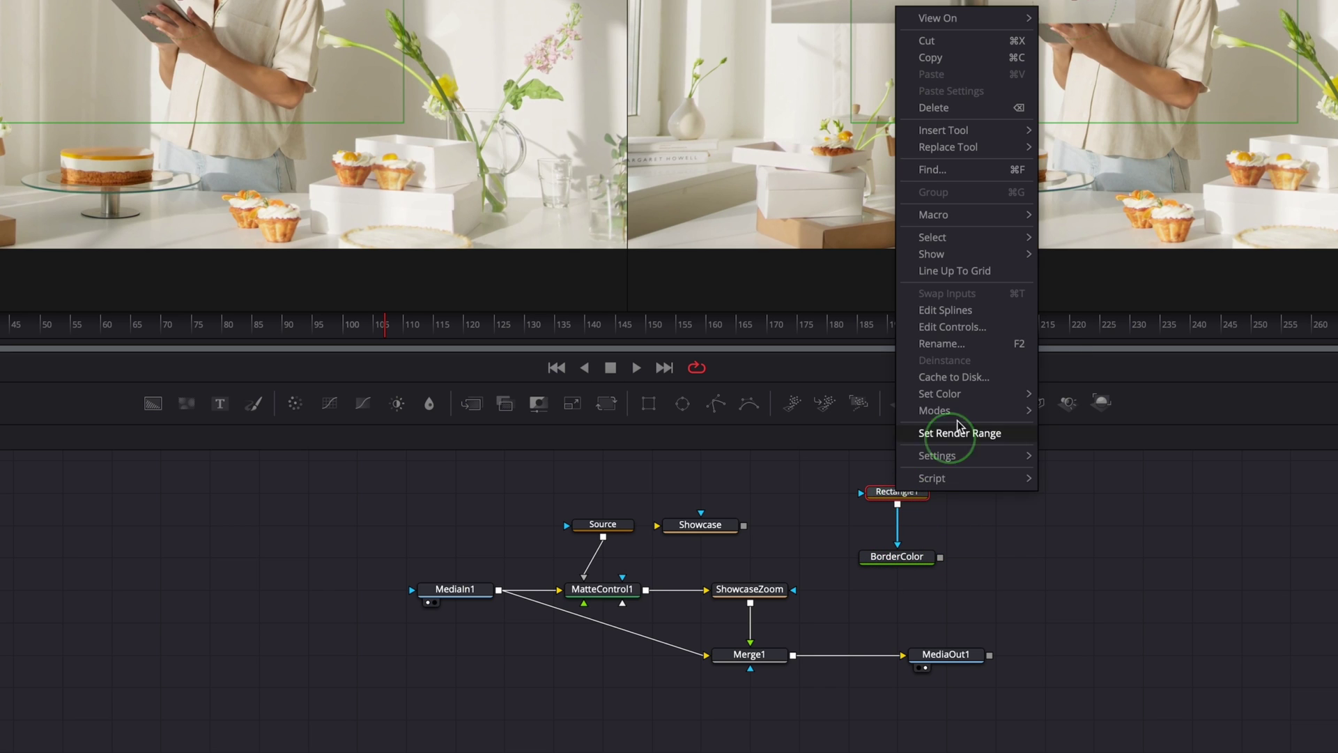
{"action": "left_click", "coordinate": [959, 345]}
{"action": "type", "text": "Showcase Bo"}
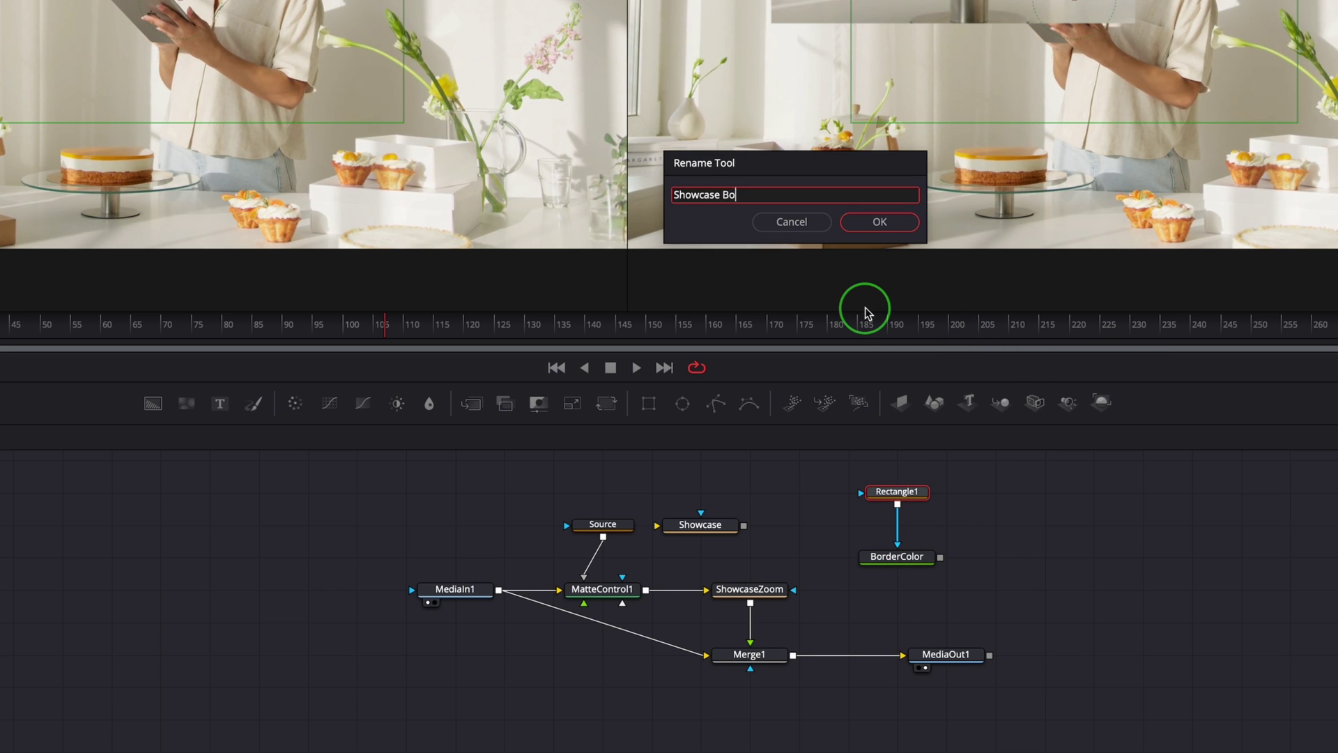
{"action": "type", "text": "rder"}
{"action": "key", "text": "Return"}
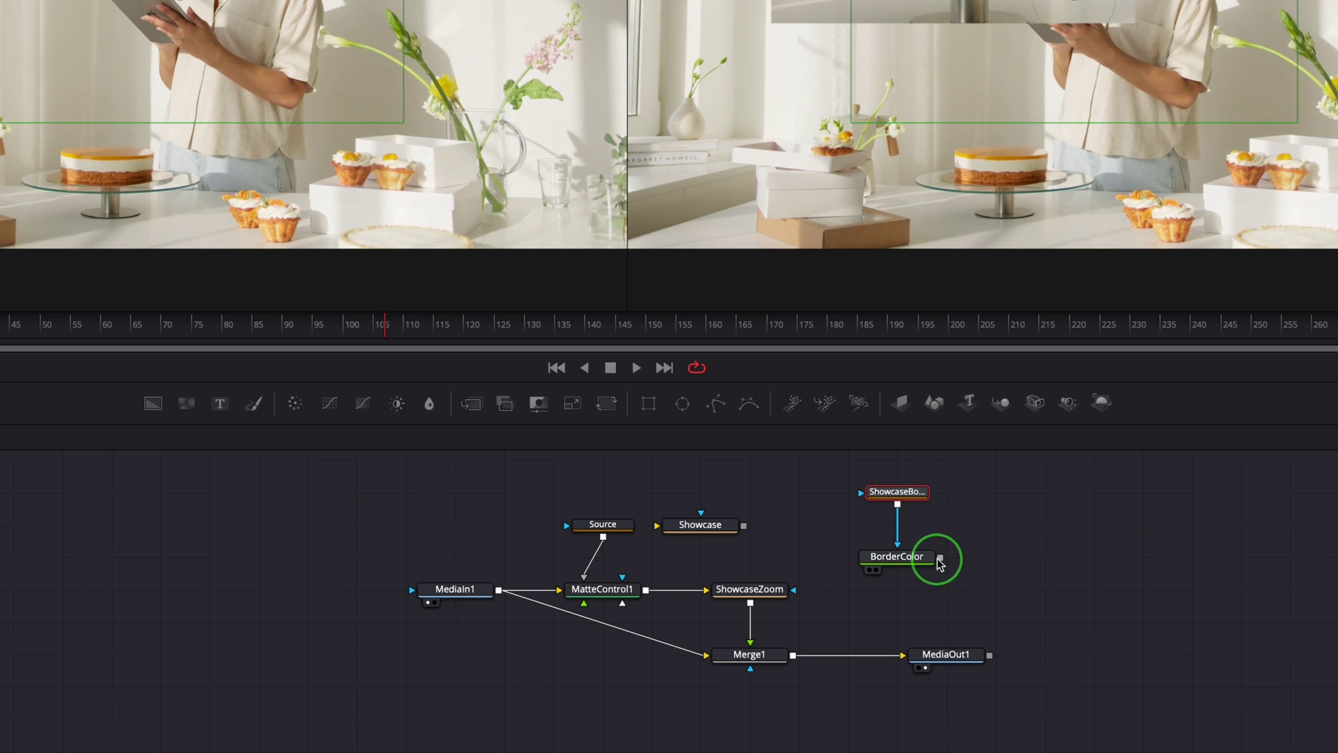
Merge BorderColor over the ShowcaseZoom output and realign Merge1 and MediaOut1 beneath the new merge
{"action": "left_click_drag", "start_coordinate": [939, 562], "coordinate": [747, 599]}
{"action": "left_click_drag", "start_coordinate": [946, 654], "coordinate": [1093, 654]}
{"action": "left_click_drag", "start_coordinate": [749, 654], "coordinate": [896, 652]}
{"action": "left_click", "coordinate": [899, 555]}
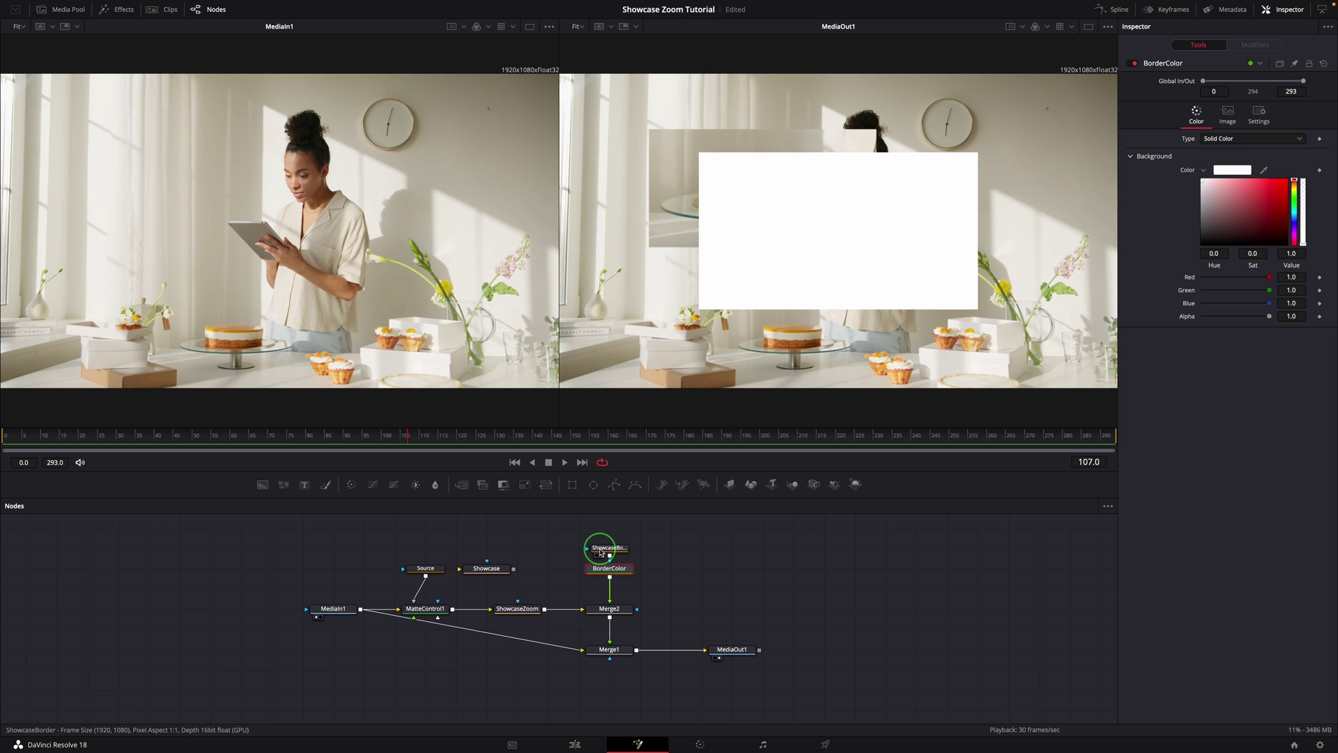
Turn off Solid on the ShowcaseBorder rectangle and set its border width to 0.006
{"action": "left_click", "coordinate": [884, 496]}
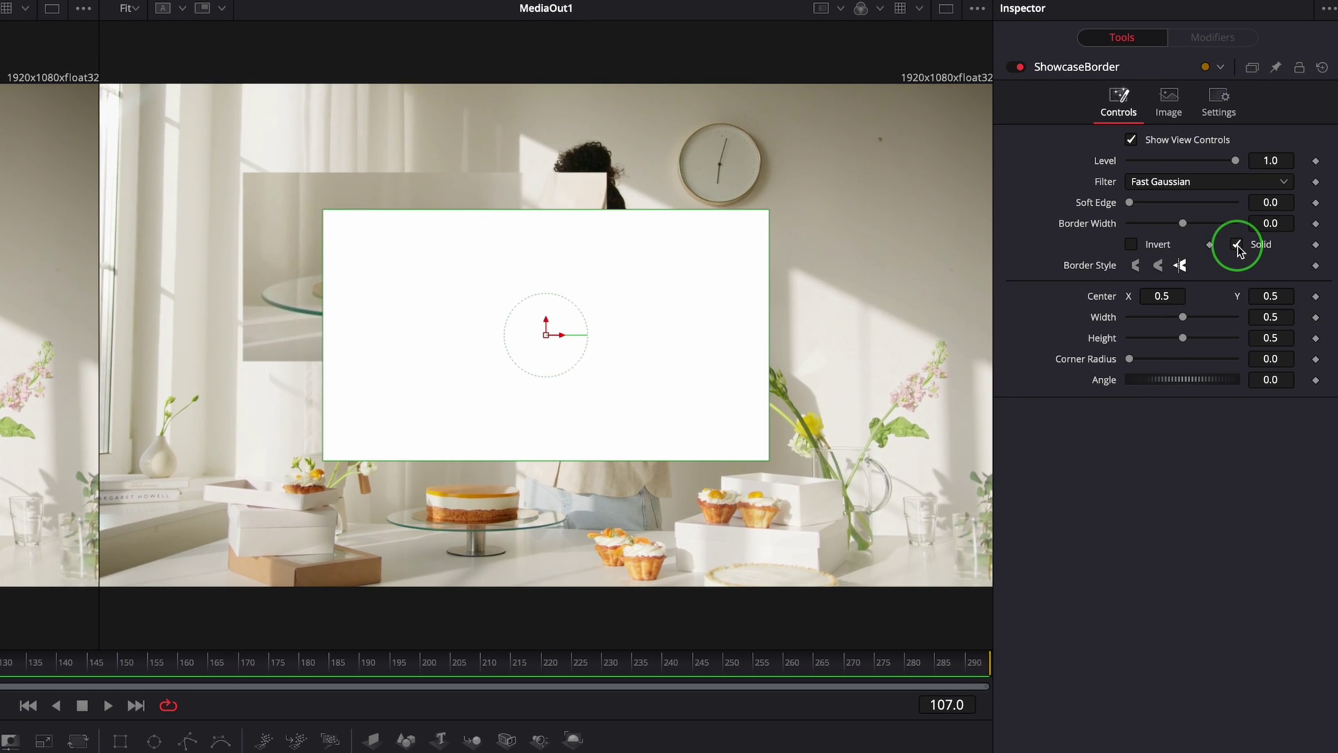
{"action": "left_click", "coordinate": [1236, 245]}
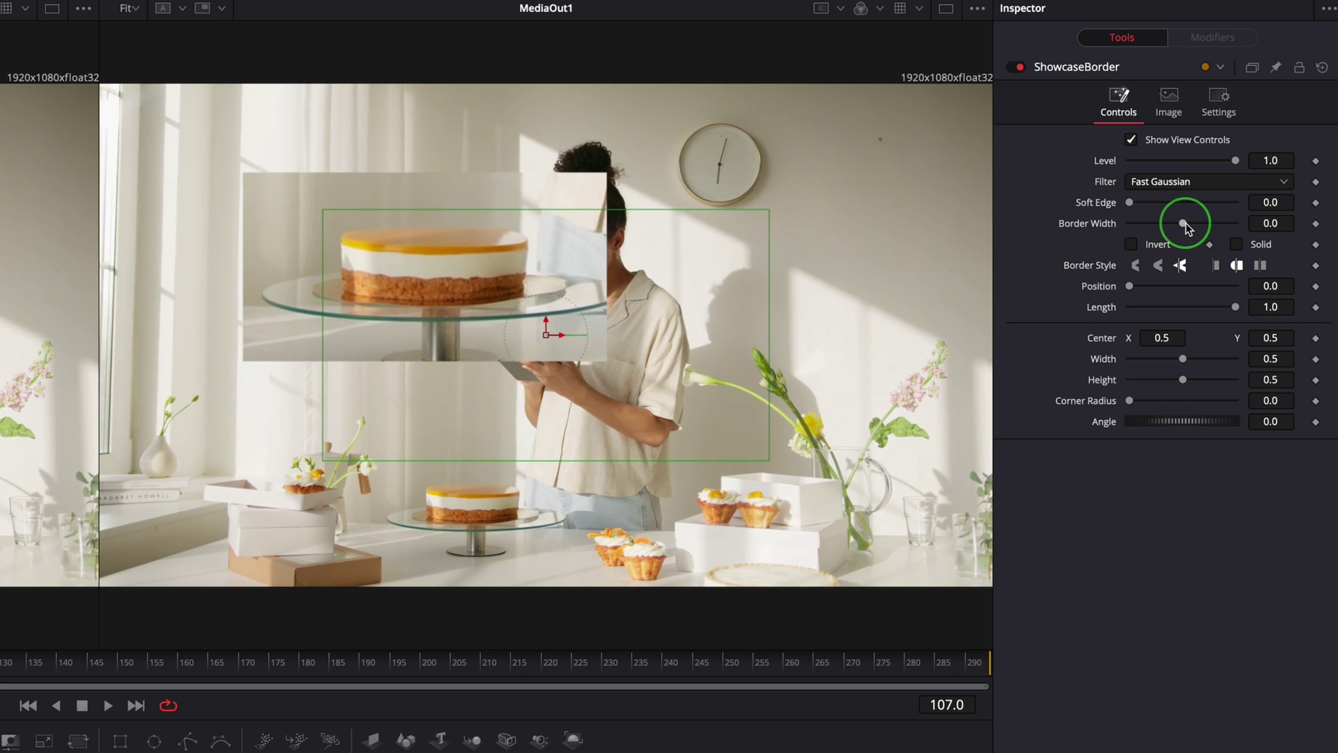
{"action": "left_click_drag", "start_coordinate": [1184, 223], "coordinate": [1185, 223]}
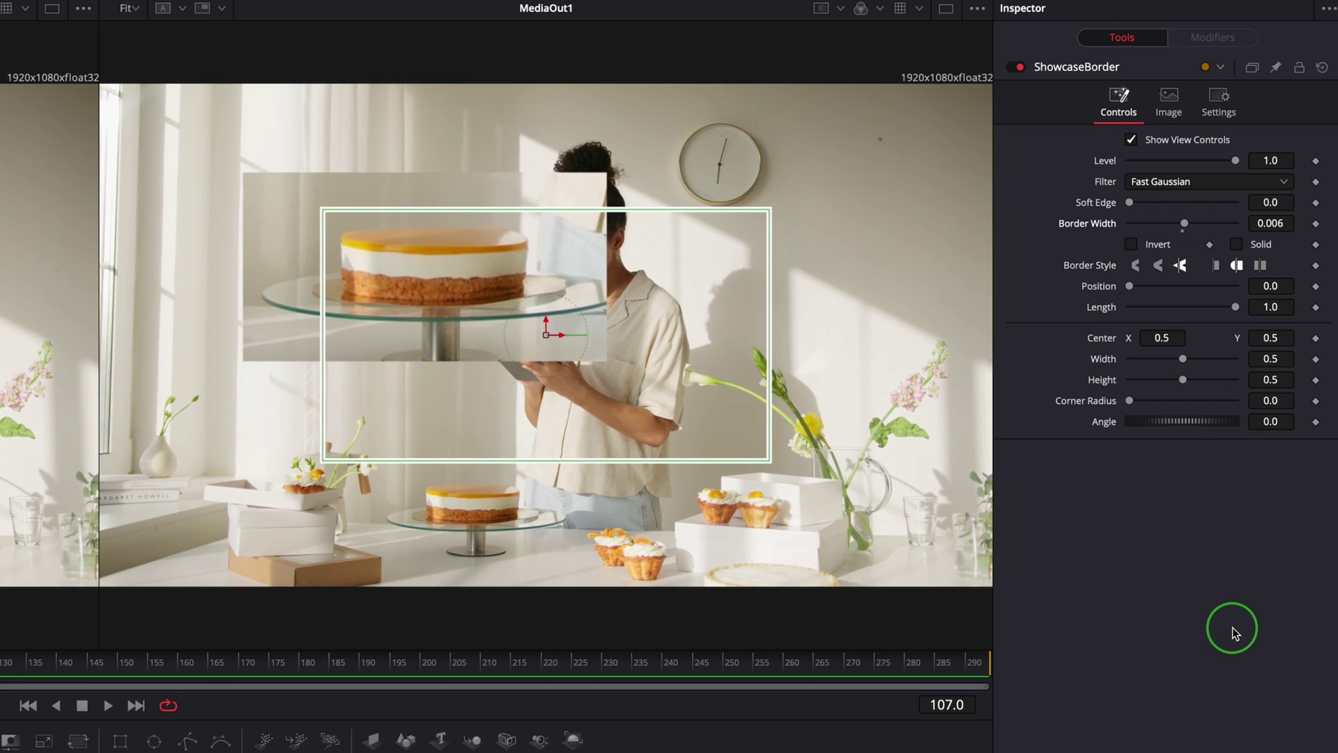
Set the ShowcaseBorder rectangle's Center expression to Showcase.Center
{"action": "key", "text": "Return"}
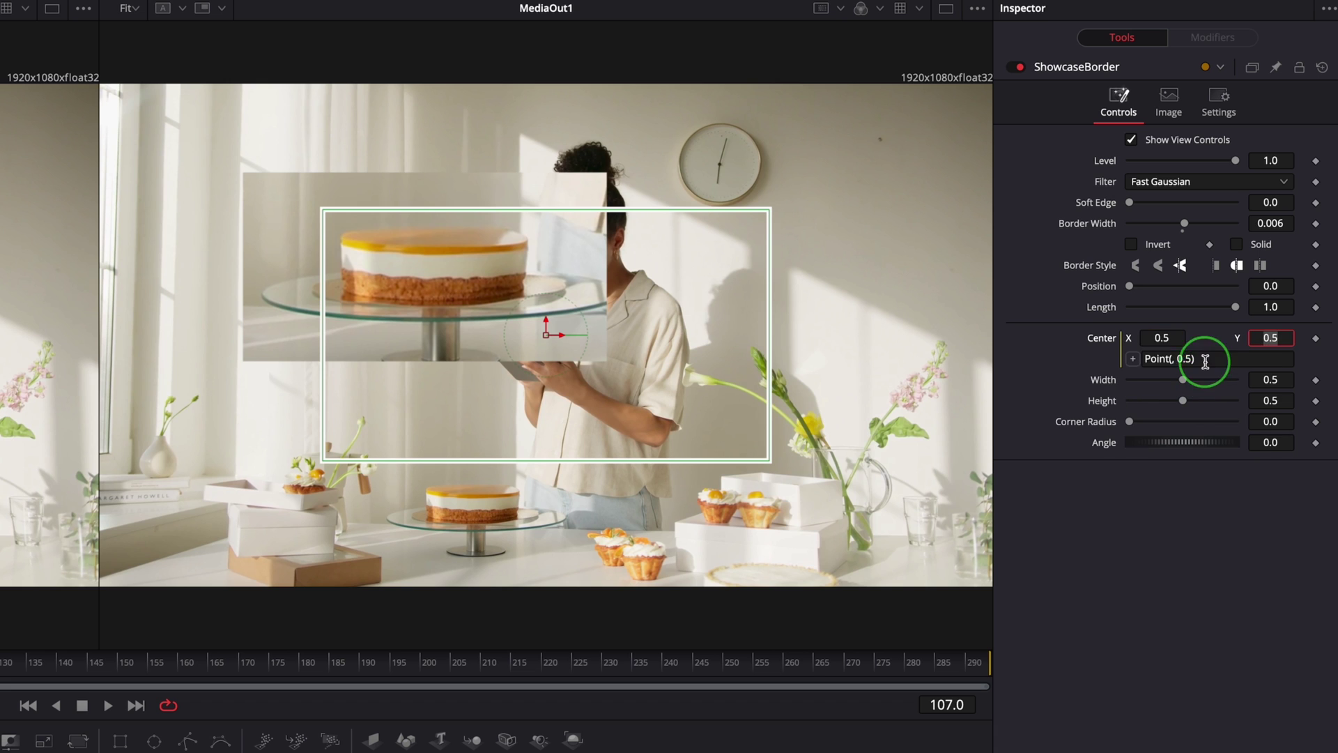
{"action": "key", "text": "Return"}
{"action": "key", "text": "Tab"}
Drive the ShowcaseBorder rectangle's Width with the expression Source.Width*Showcase.Size
{"action": "type", "text": "="}
{"action": "key", "text": "Return"}
{"action": "key", "text": "Tab"}
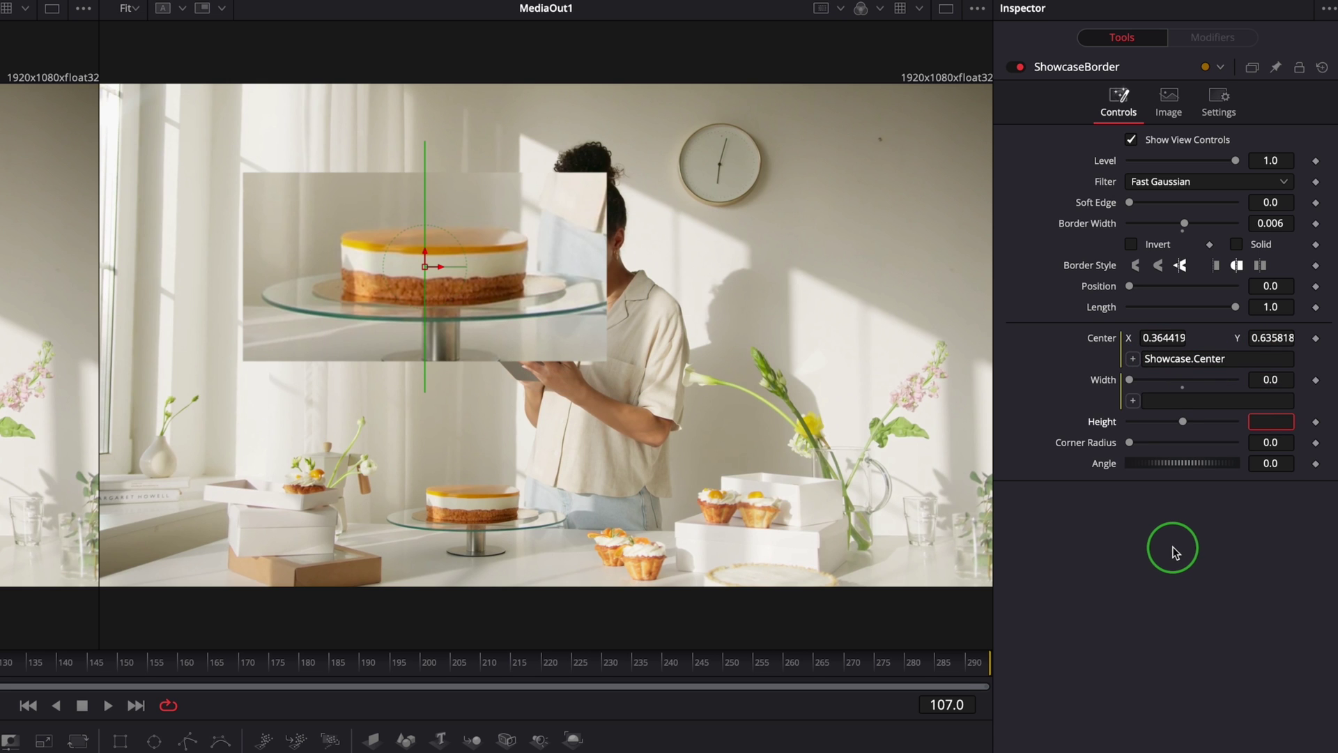
{"action": "key", "text": "shift+Tab"}
{"action": "type", "text": "Showcahowcase.Size"}
{"action": "key", "text": "Return"}
{"action": "key", "text": "Tab"}
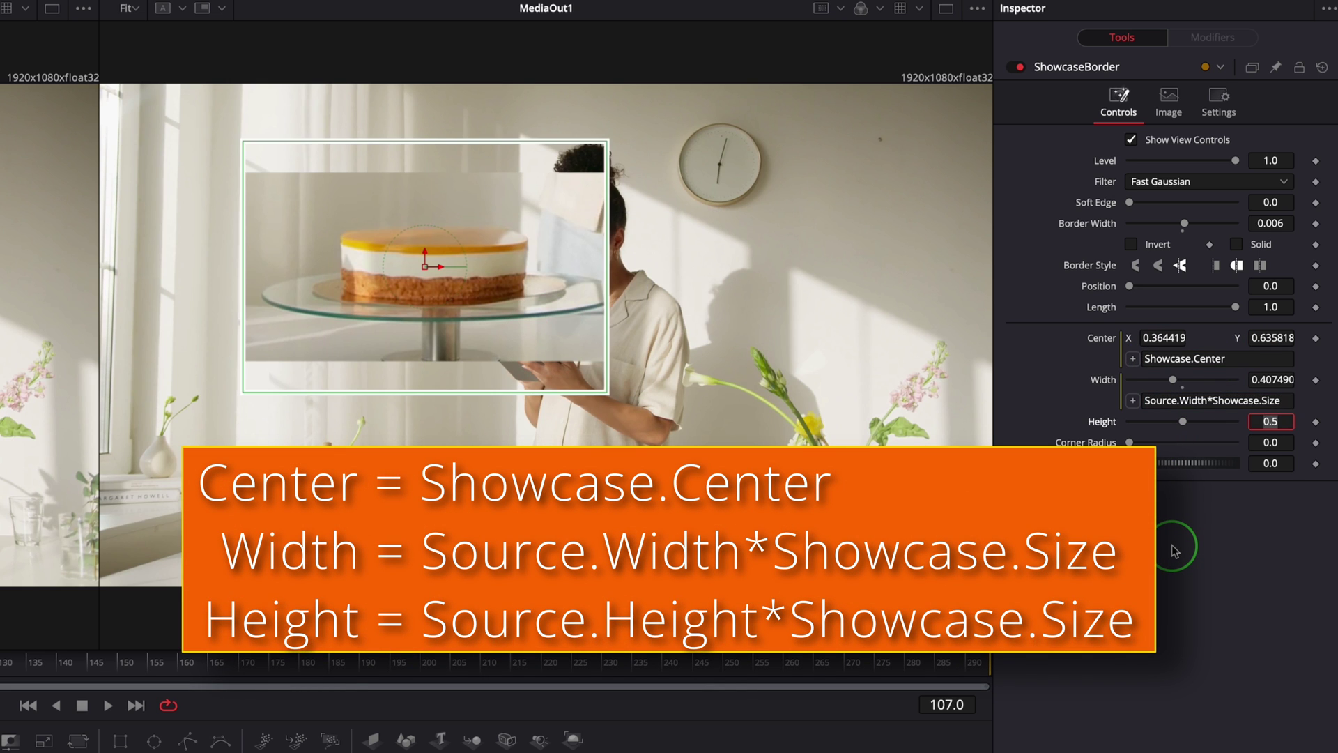
Drive the ShowcaseBorder rectangle's Height with the expression Source.Height*Showcase.Size
{"action": "type", "text": "="}
{"action": "key", "text": "Return"}
{"action": "type", "text": "Sourc"}
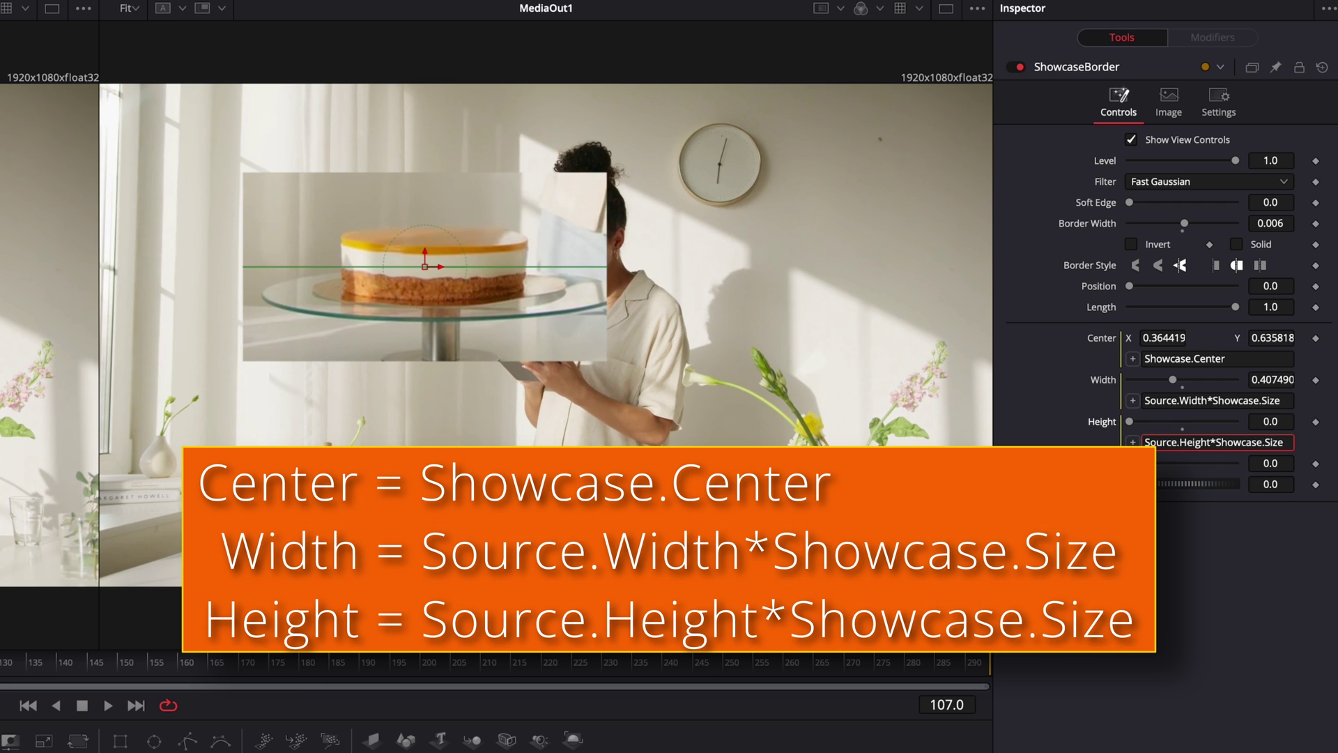
{"action": "type", "text": "e.Height*Showcase.Size"}
{"action": "key", "text": "Return"}
{"action": "key", "text": "Tab"}
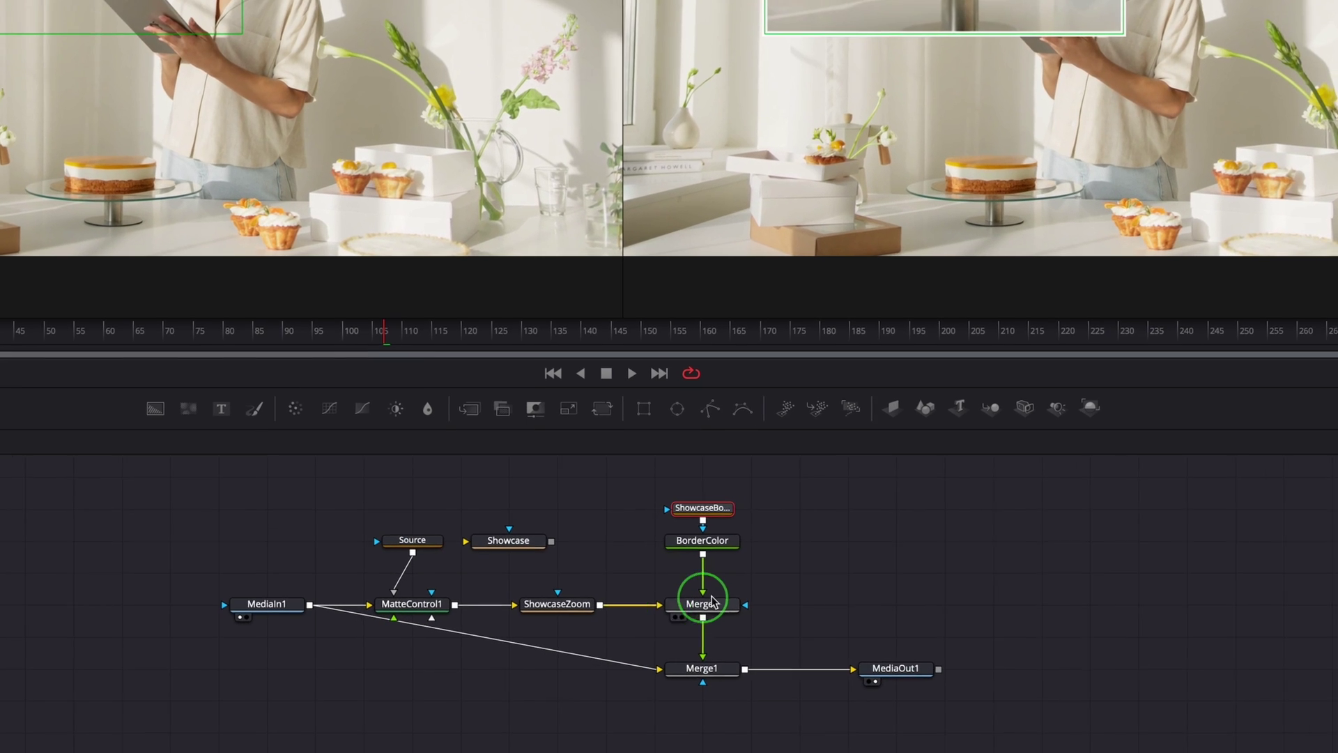
Insert a Drop Shadow node between Merge2 and Merge1
{"action": "left_click", "coordinate": [609, 609]}
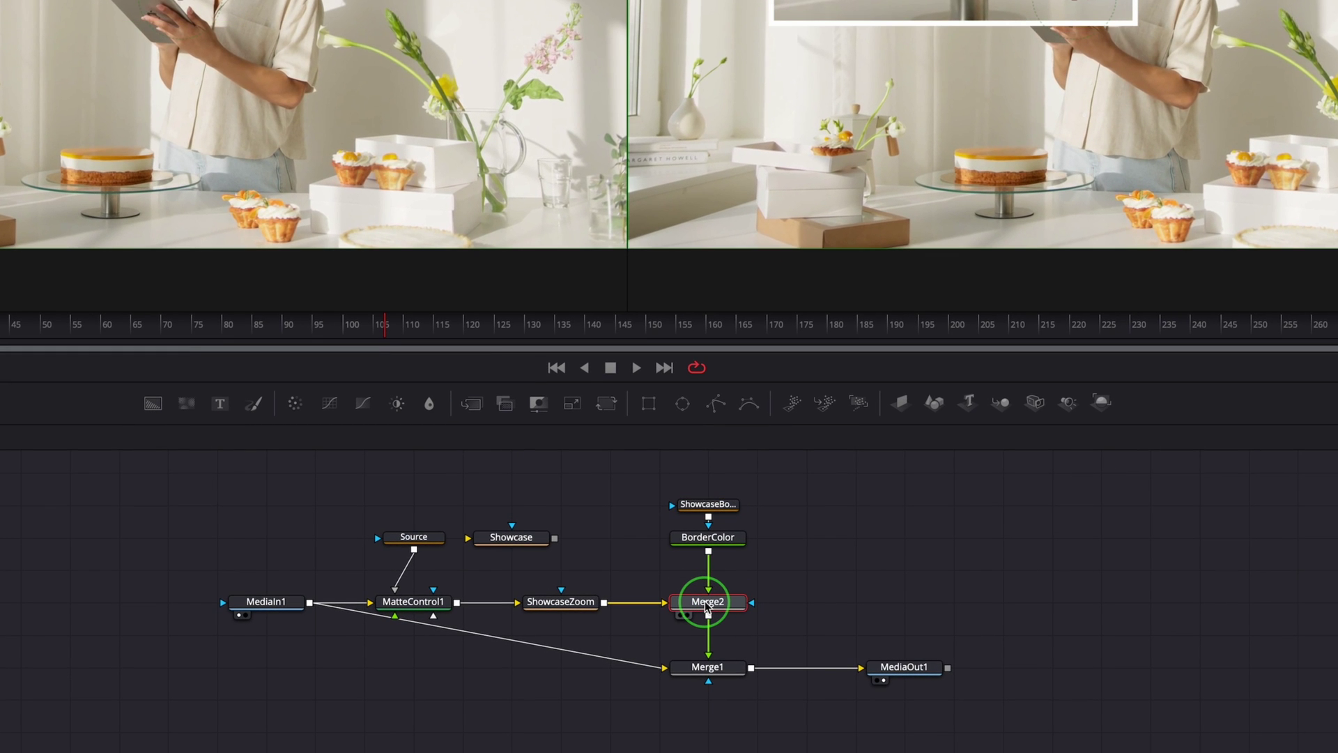
{"action": "key", "text": "shift+space"}
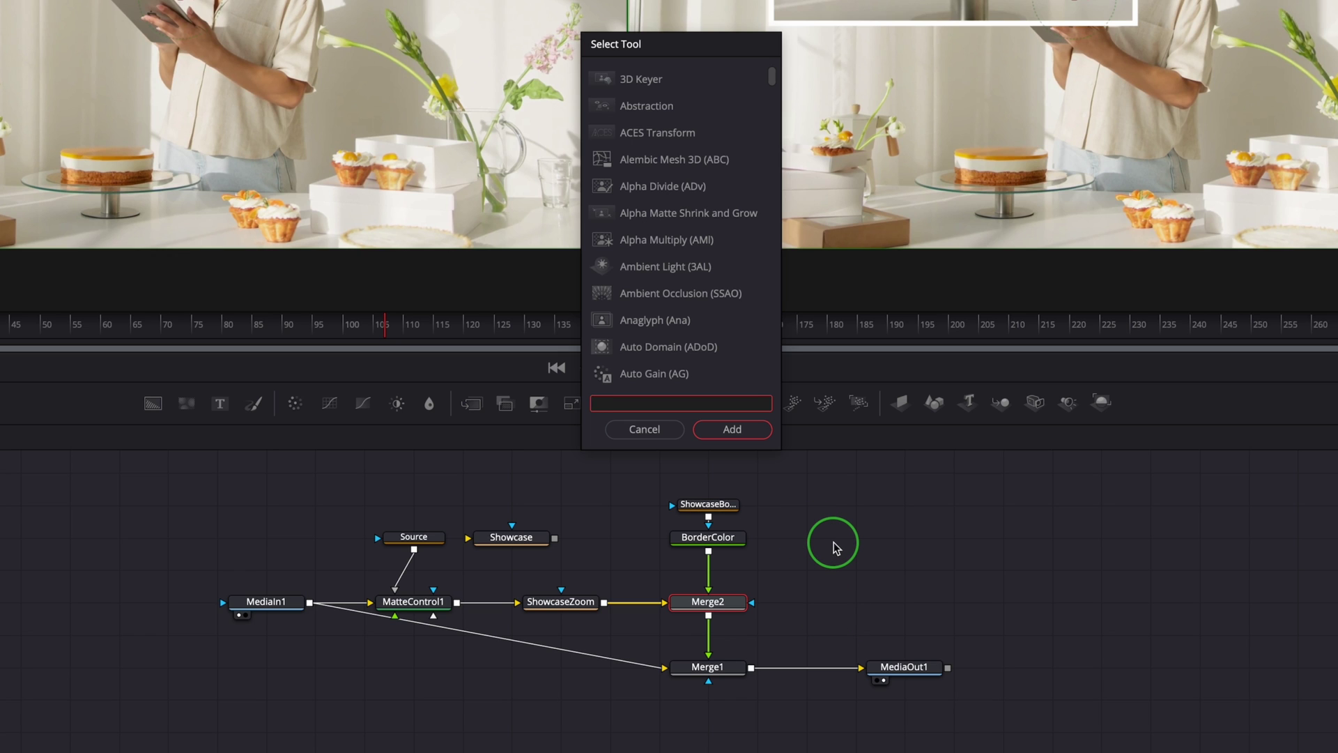
{"action": "type", "text": "drop"}
{"action": "left_click", "coordinate": [651, 81]}
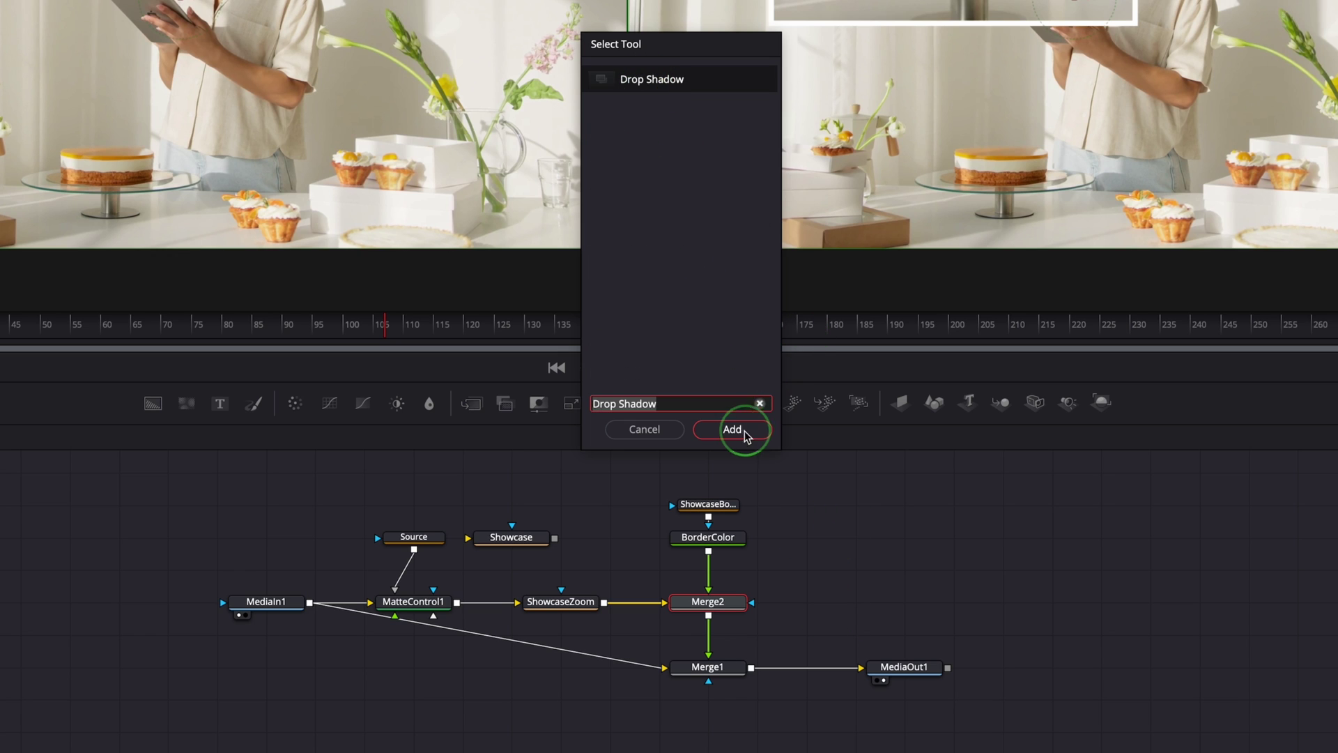
{"action": "left_click", "coordinate": [732, 429]}
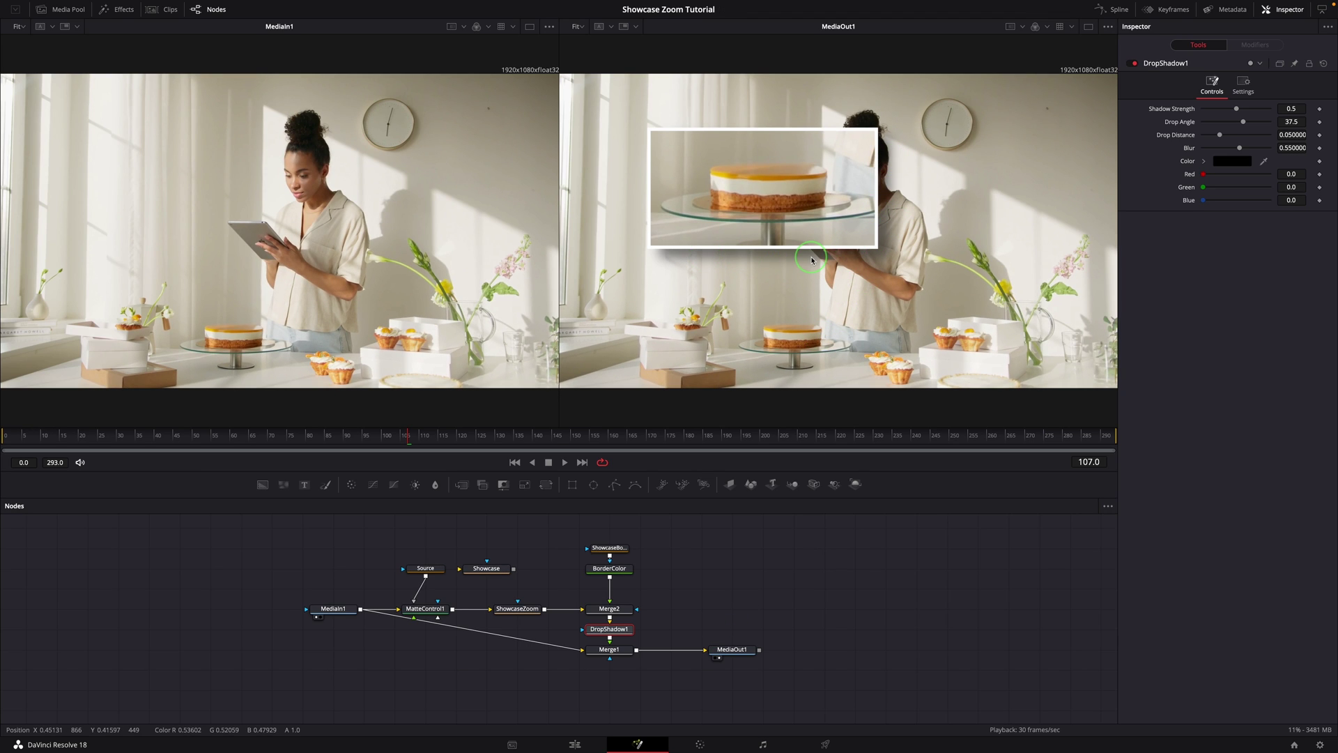
Line up the Showcase node directly above ShowcaseZoom
{"action": "left_click", "coordinate": [489, 573]}
{"action": "left_click_drag", "start_coordinate": [489, 574], "coordinate": [520, 573]}
Try moving the showcase window and enlarging it to 2.27, undo the resize and reset its Center to 0.5, 0.5
{"action": "left_click_drag", "start_coordinate": [763, 187], "coordinate": [830, 221]}
{"action": "mouse_move", "coordinate": [1245, 160]}
{"action": "left_mouse_down"}
{"action": "mouse_move", "coordinate": [1257, 166]}
{"action": "mouse_move", "coordinate": [1241, 164]}
{"action": "left_mouse_up"}
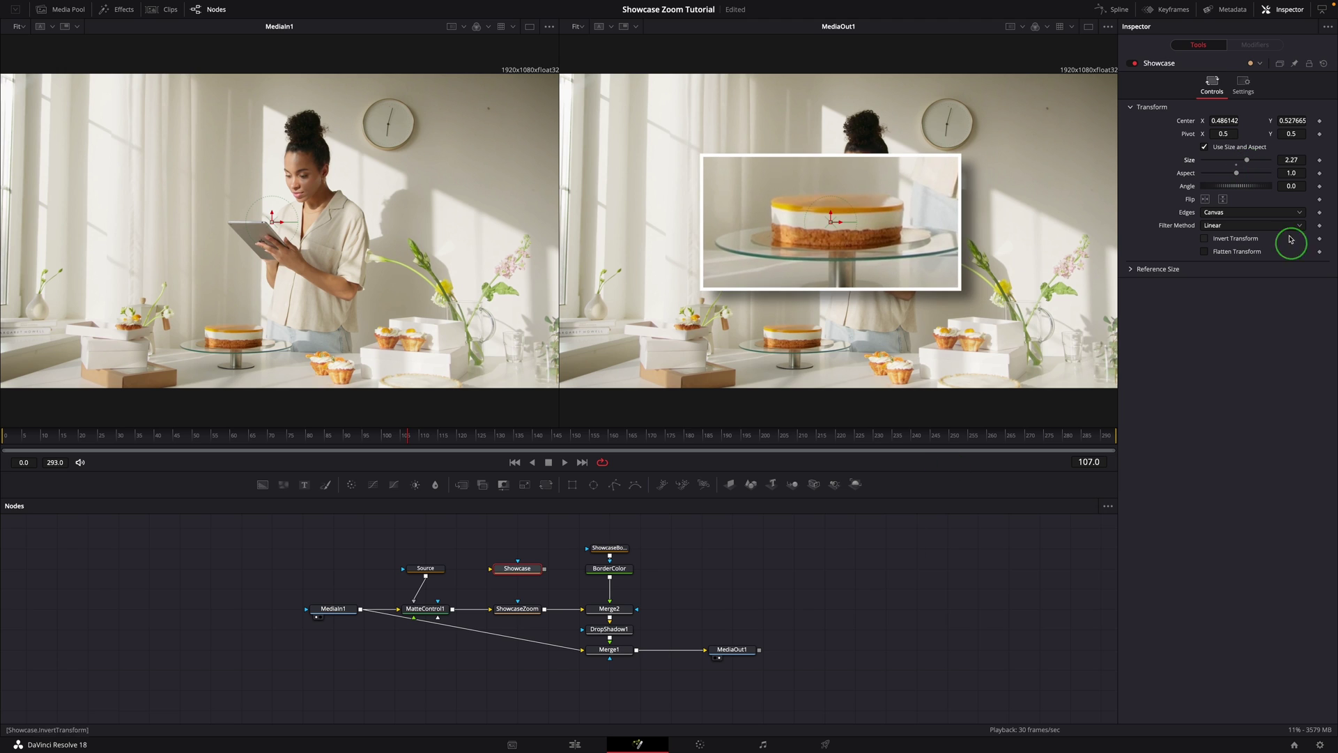
{"action": "key", "text": "ctrl+z"}
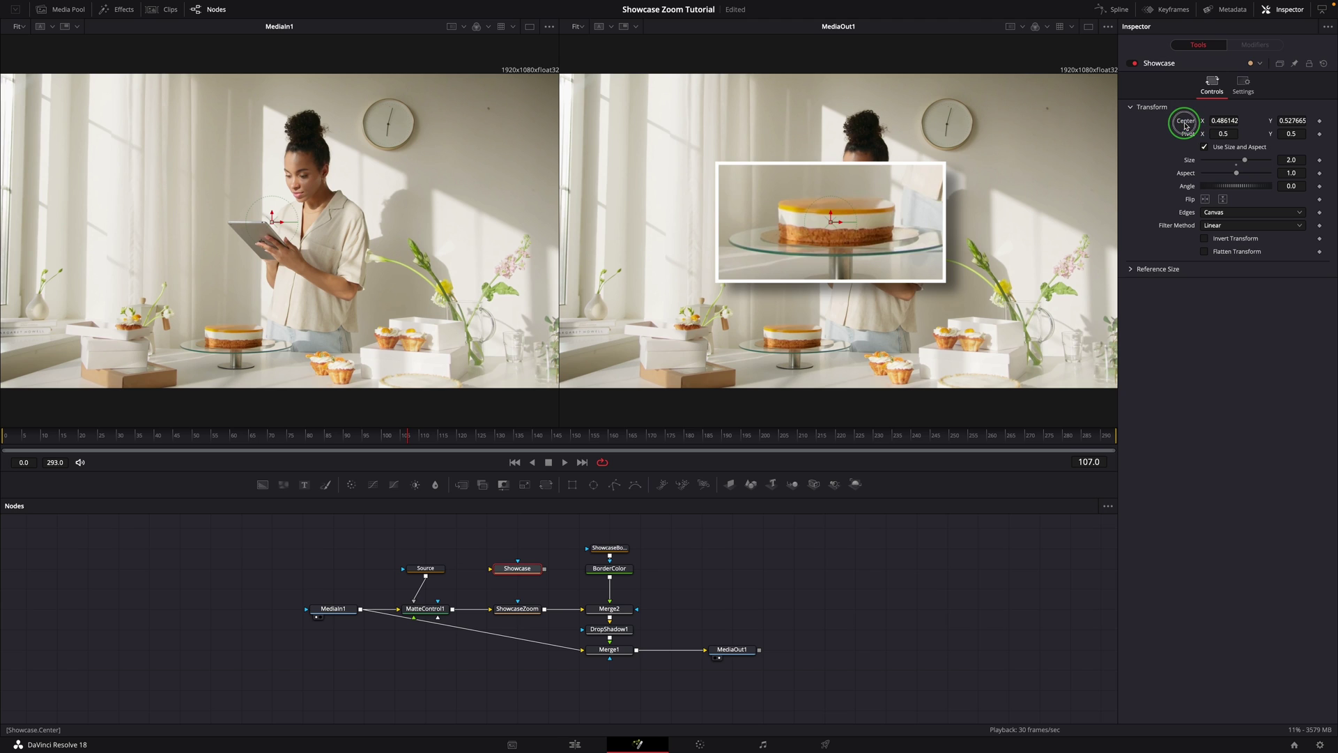
{"action": "double_click", "coordinate": [1185, 126]}
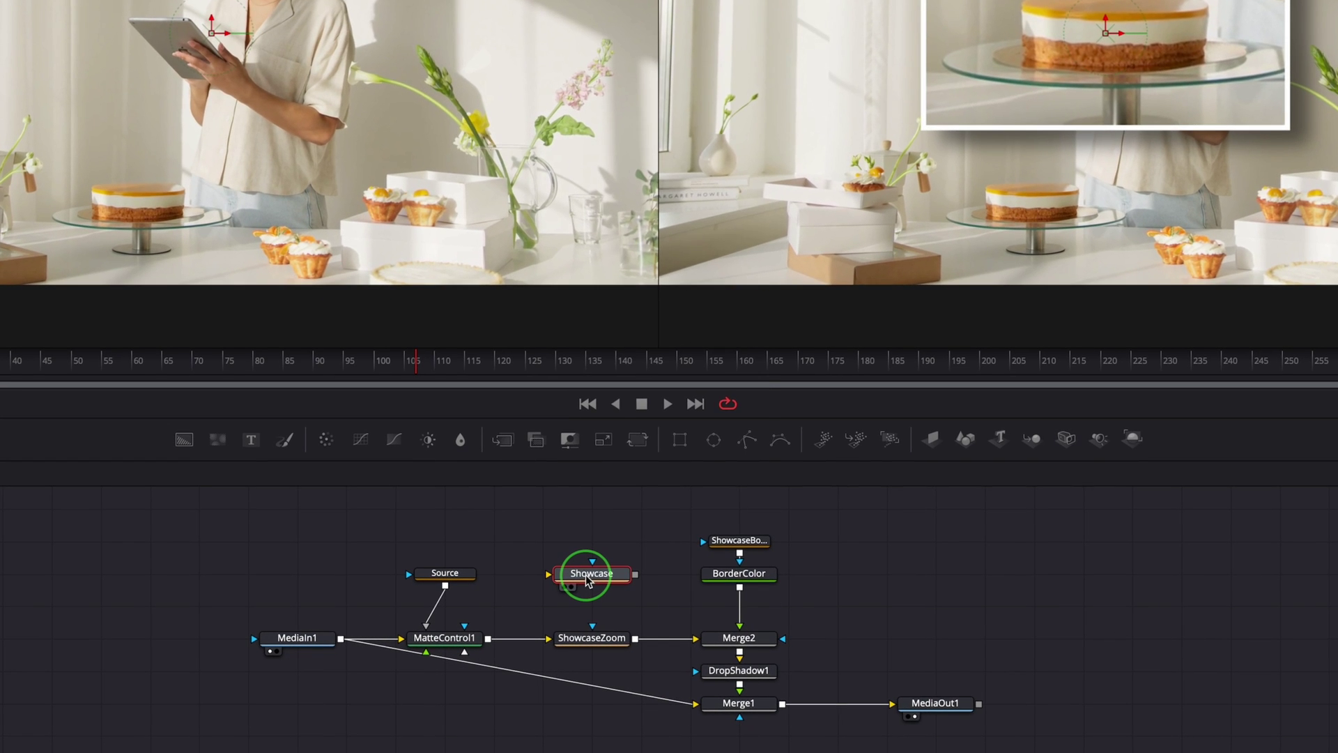
Create a custom number control named Animation In Time on the Showcase node, using SliderControl as its input control
{"action": "right_click", "coordinate": [587, 580]}
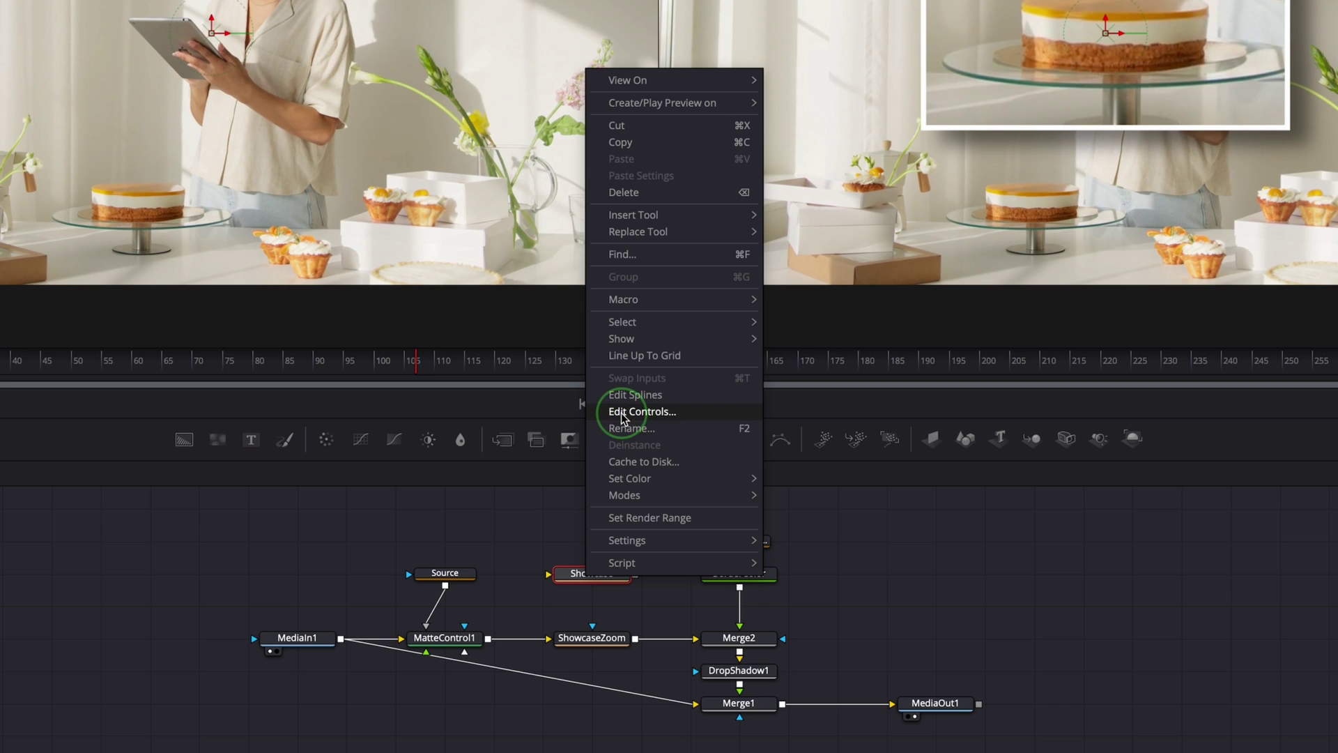
{"action": "left_click", "coordinate": [693, 412]}
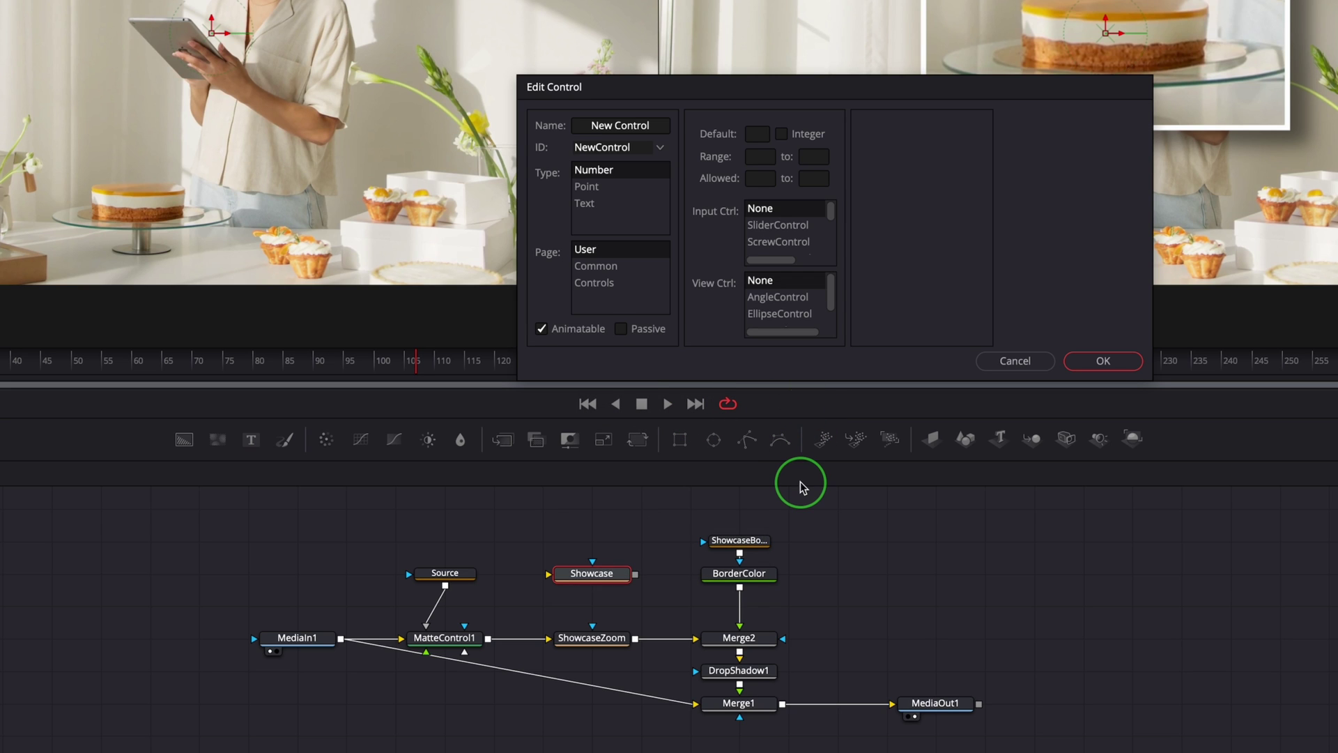
{"action": "left_click", "coordinate": [625, 125]}
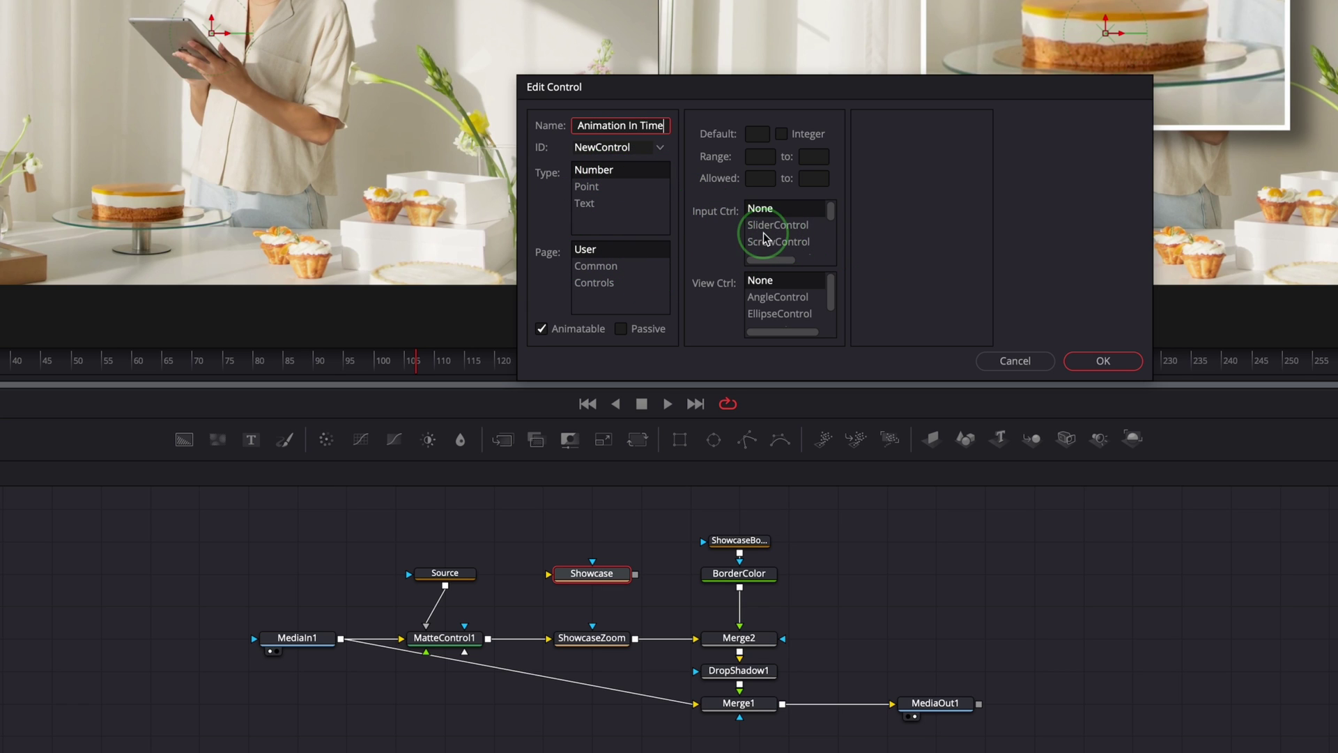
{"action": "left_click", "coordinate": [807, 227]}
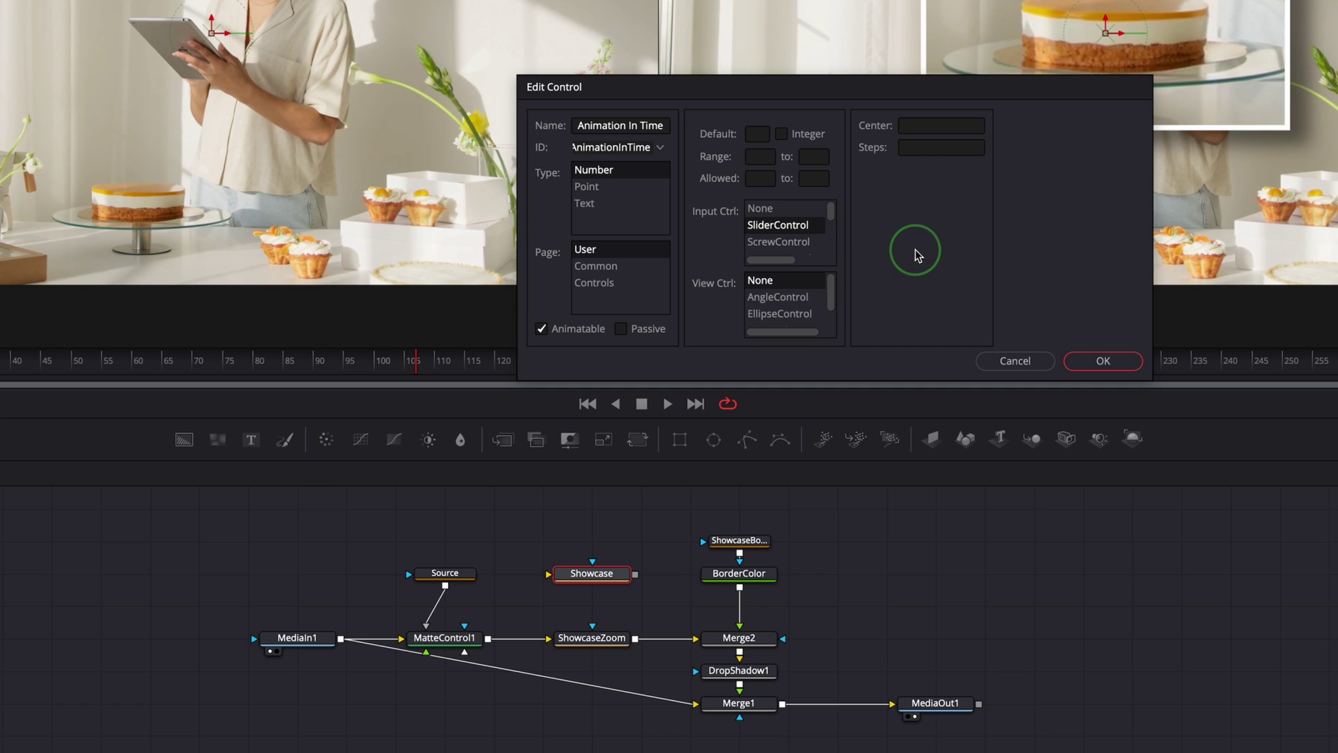
Give the Animation In Time control a default of 15 and a range of 1 to 100, and add it to the node
{"action": "left_click", "coordinate": [764, 135]}
{"action": "type", "text": "15"}
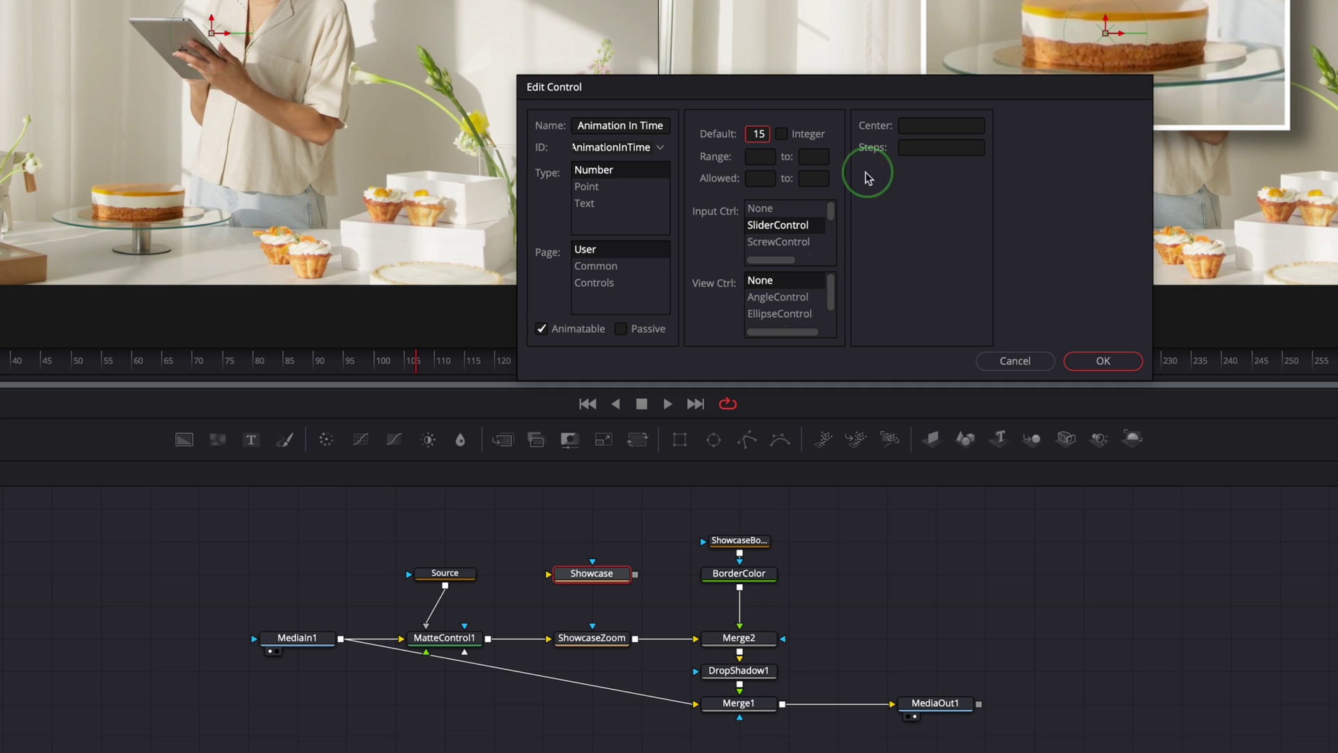
{"action": "left_click", "coordinate": [761, 156]}
{"action": "type", "text": "1"}
{"action": "left_click", "coordinate": [819, 158]}
{"action": "type", "text": "15"}
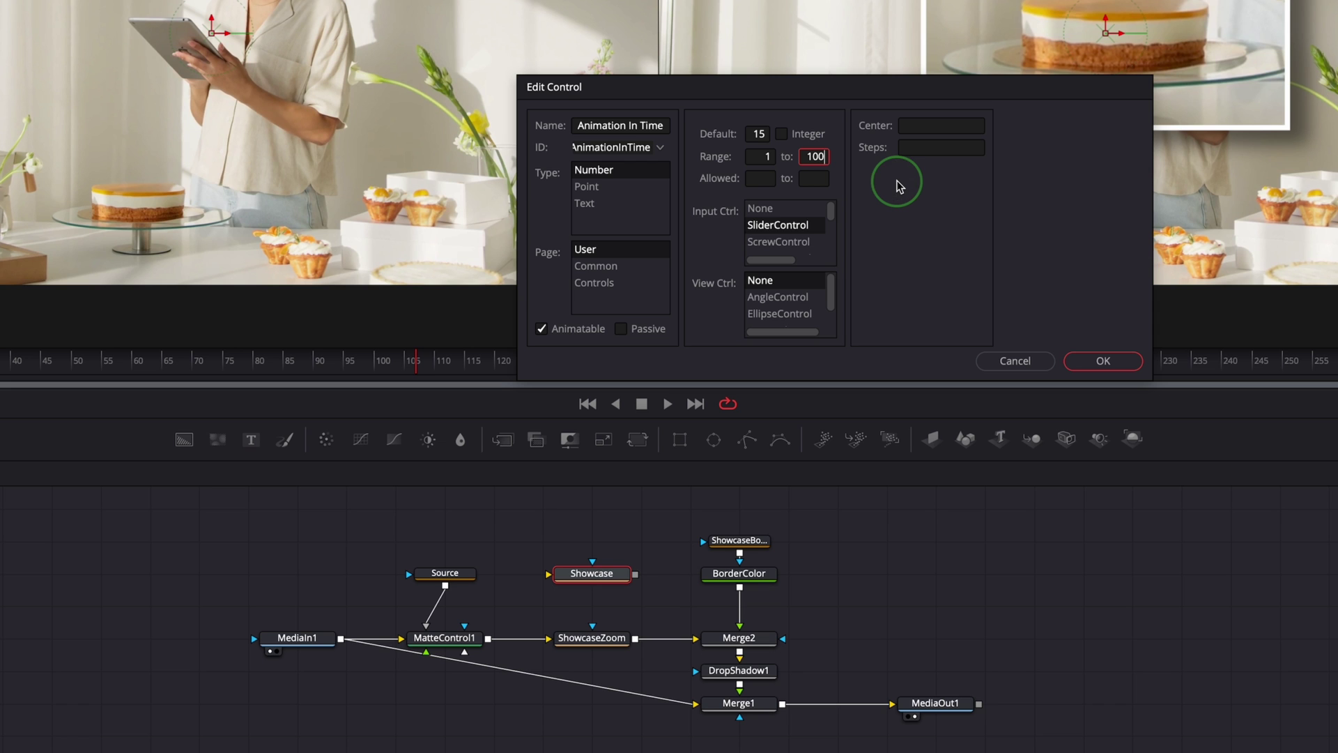
{"action": "left_click", "coordinate": [1103, 361]}
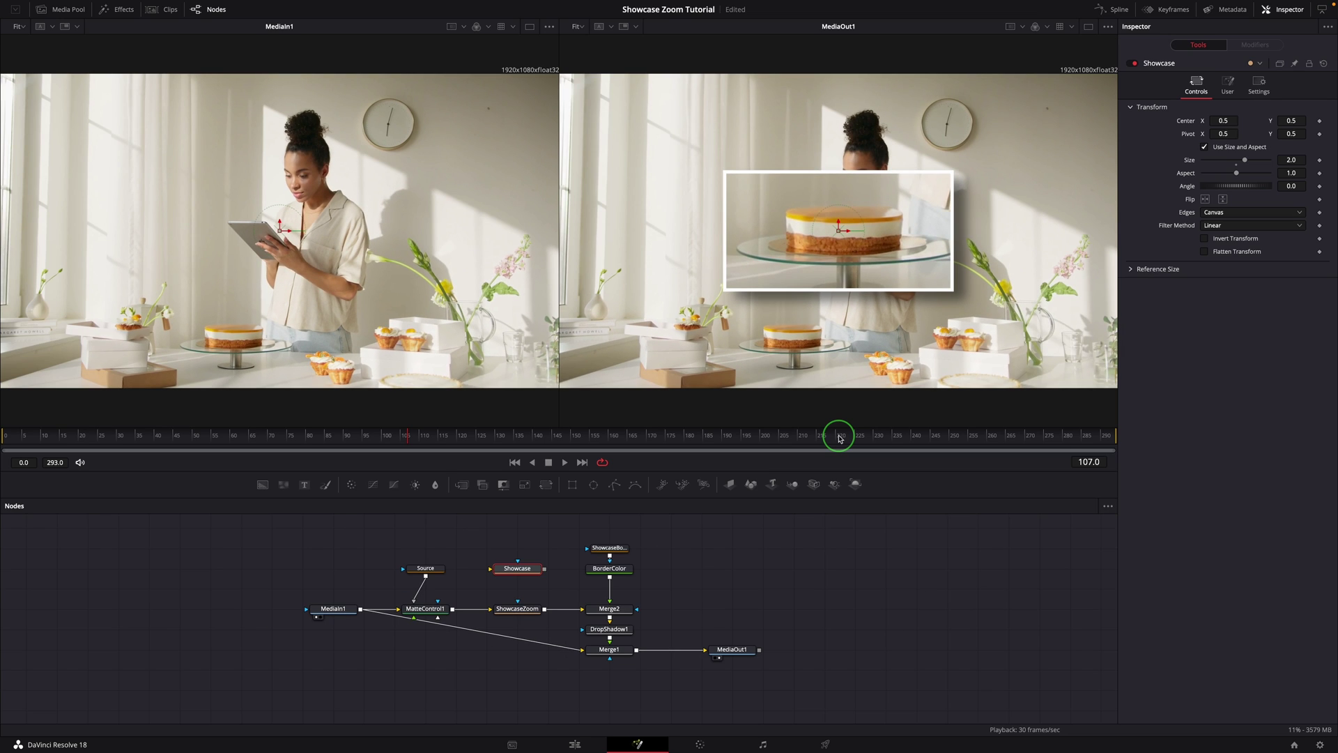
Add a second custom control named Animation In Size to the Showcase node, a SliderControl with a range of 0 to 1
{"action": "left_click", "coordinate": [1228, 86]}
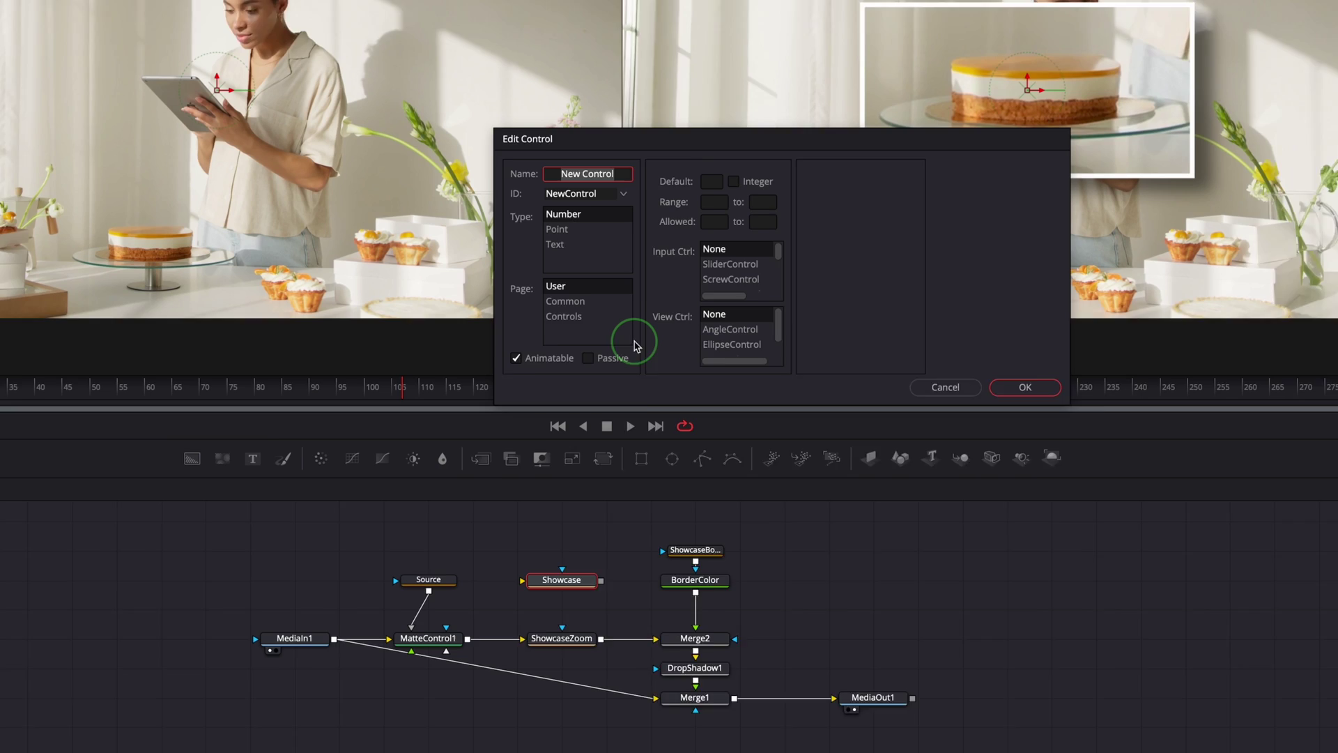
{"action": "type", "text": "Animation In Size"}
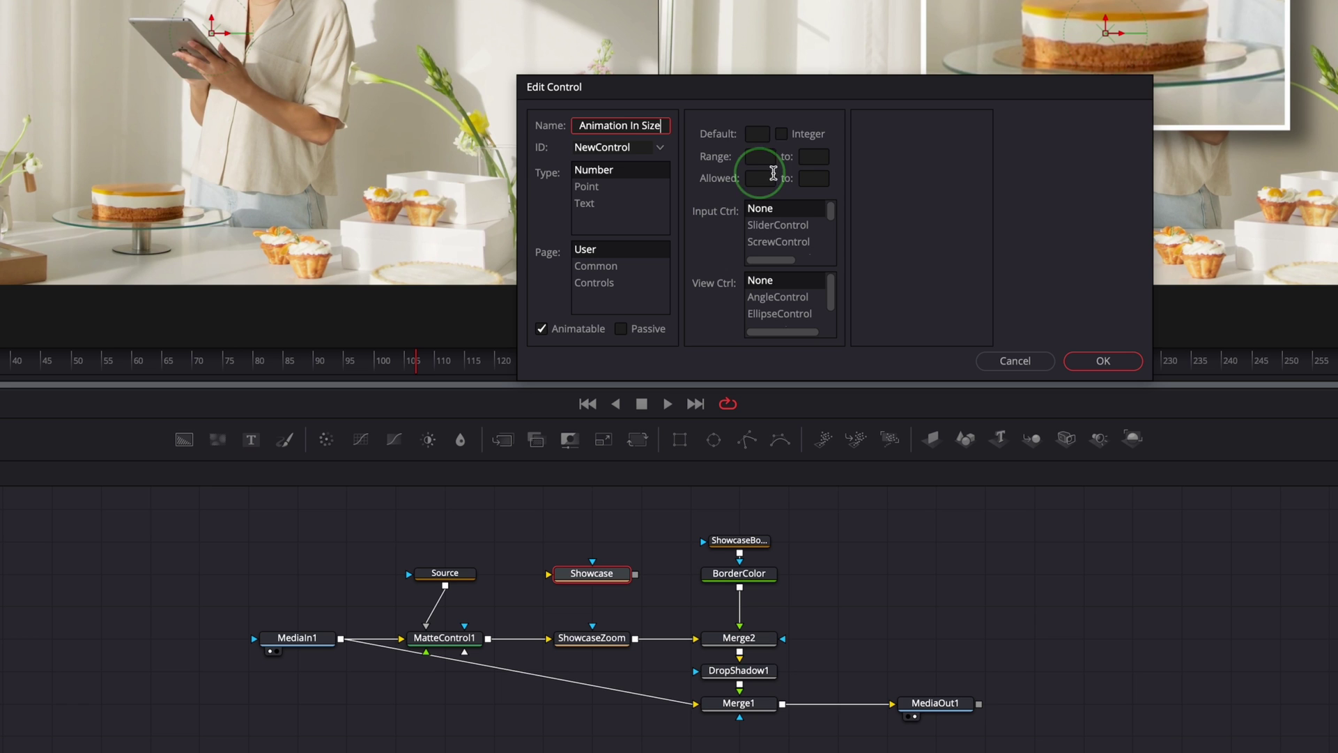
{"action": "left_click", "coordinate": [760, 156]}
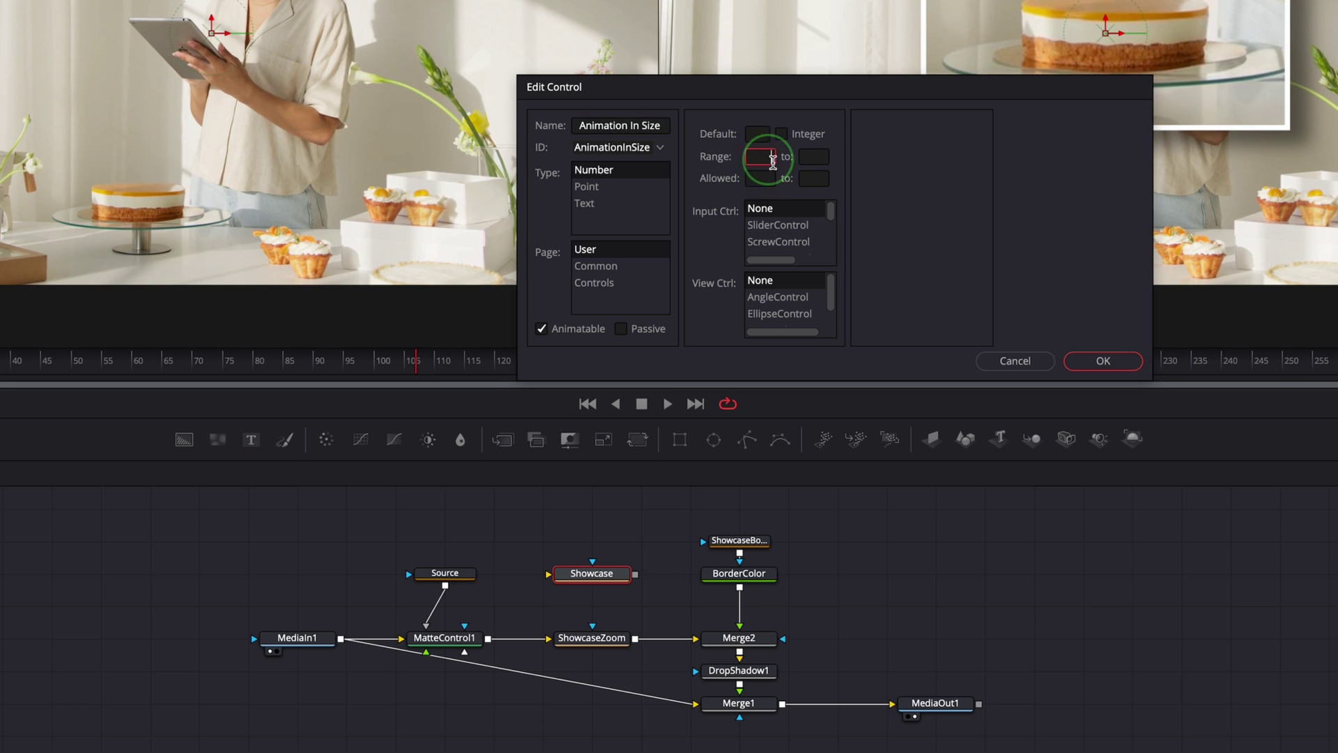
{"action": "type", "text": "0"}
{"action": "left_click", "coordinate": [817, 158]}
{"action": "type", "text": "1"}
{"action": "left_click", "coordinate": [779, 225]}
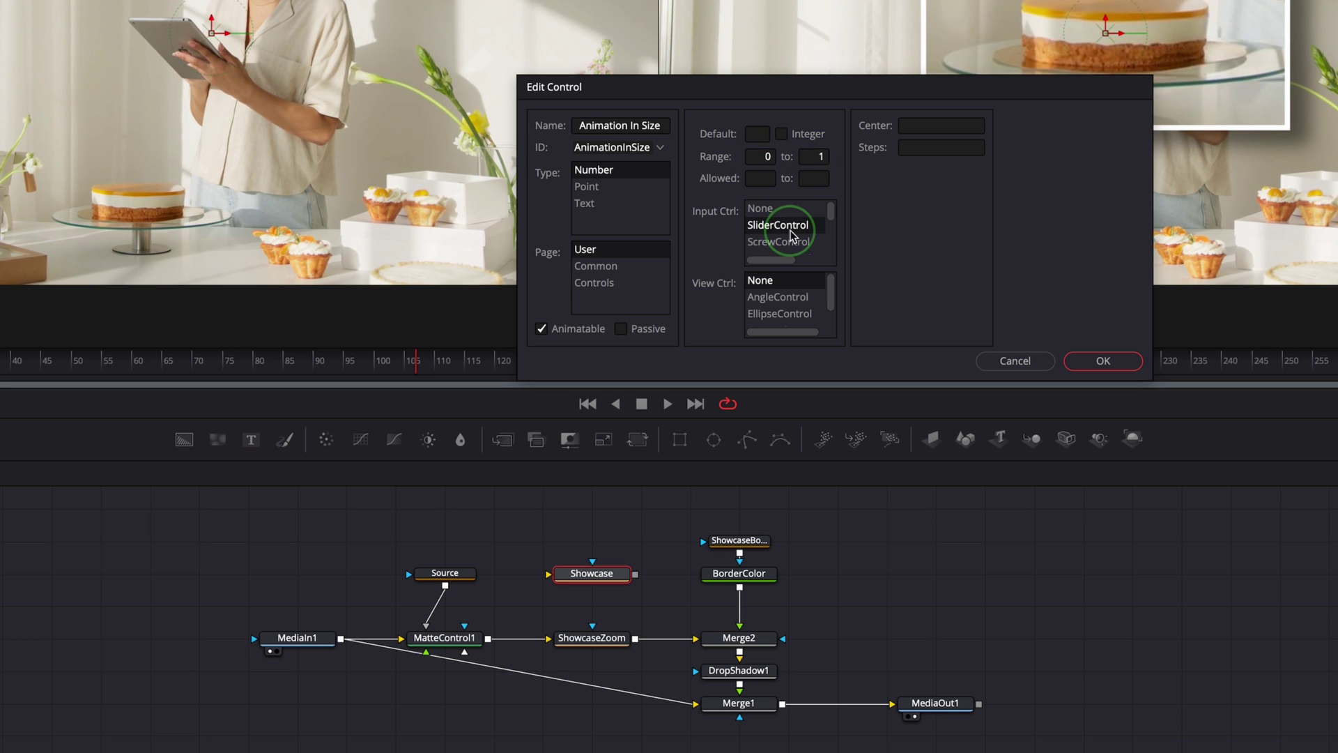
{"action": "key", "text": "Return"}
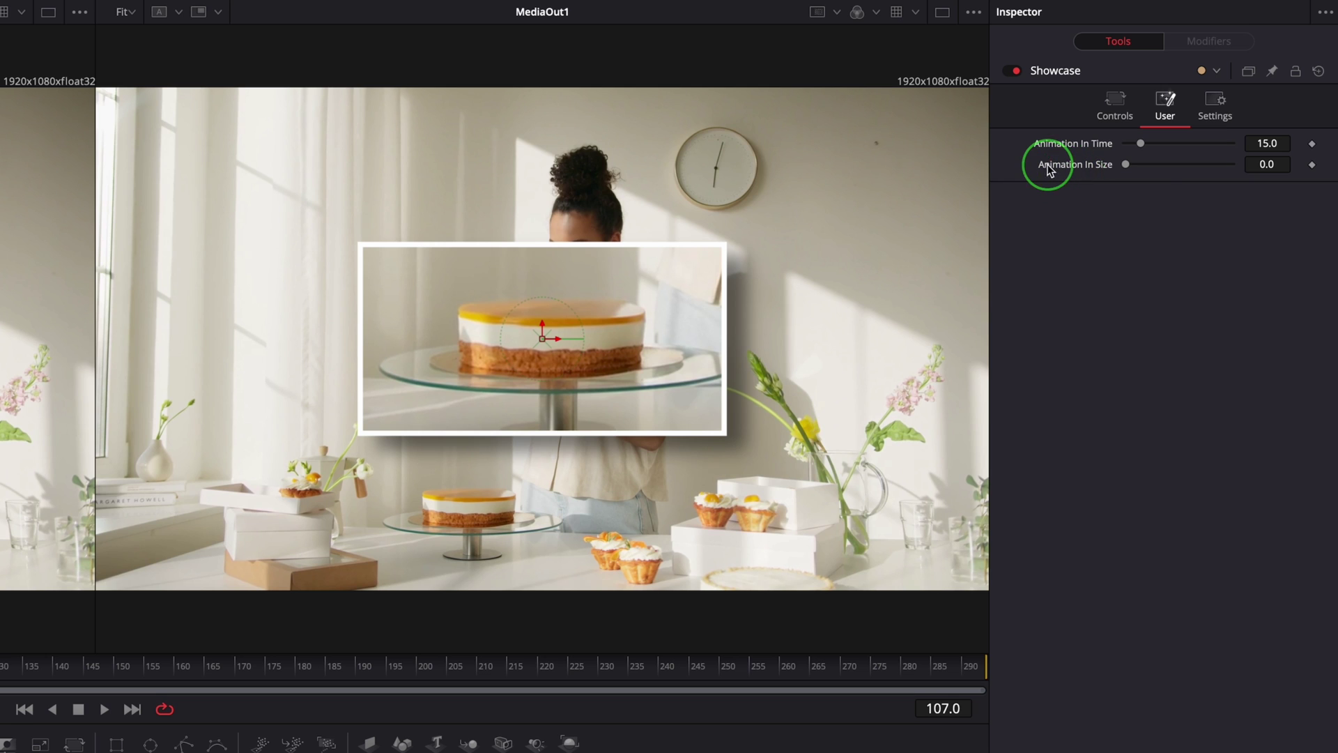
Modify the Showcase node's Animation In Size control with an Anim Curves modifier
{"action": "right_click", "coordinate": [1073, 157]}
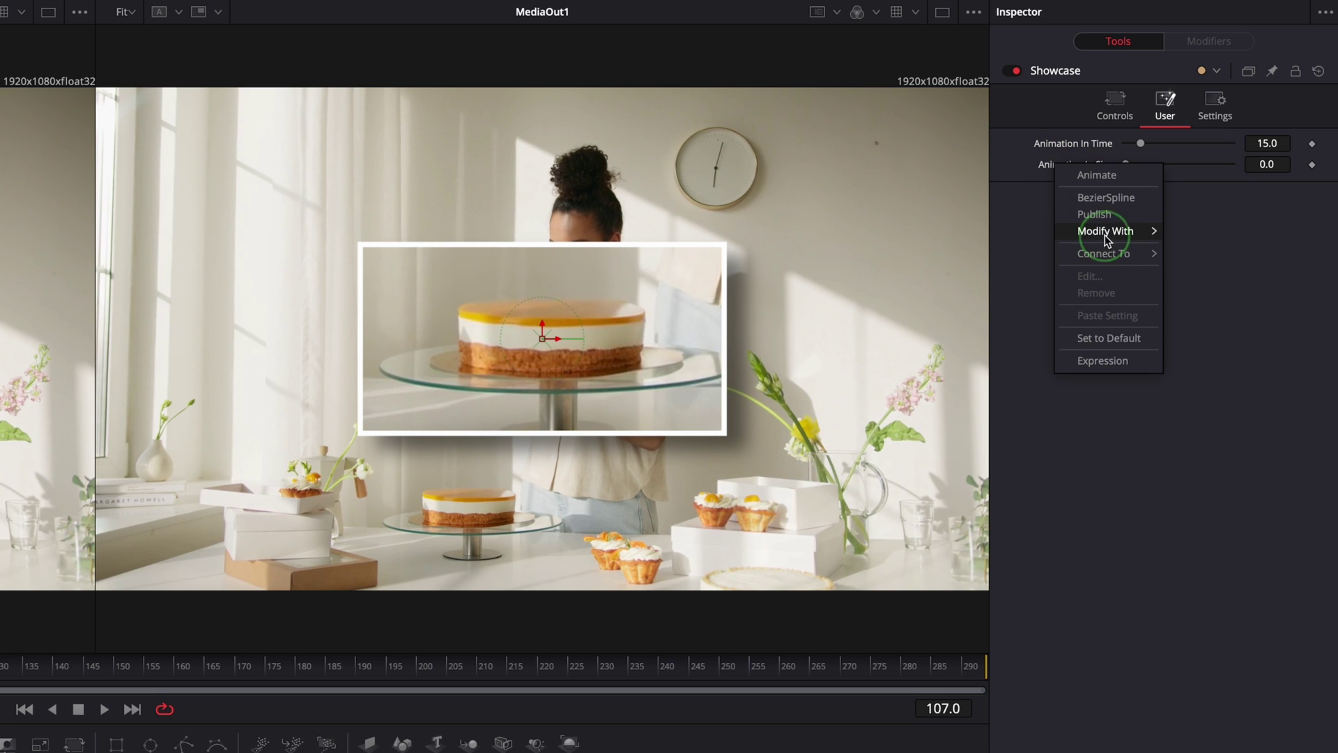
{"action": "mouse_move", "coordinate": [1106, 232]}
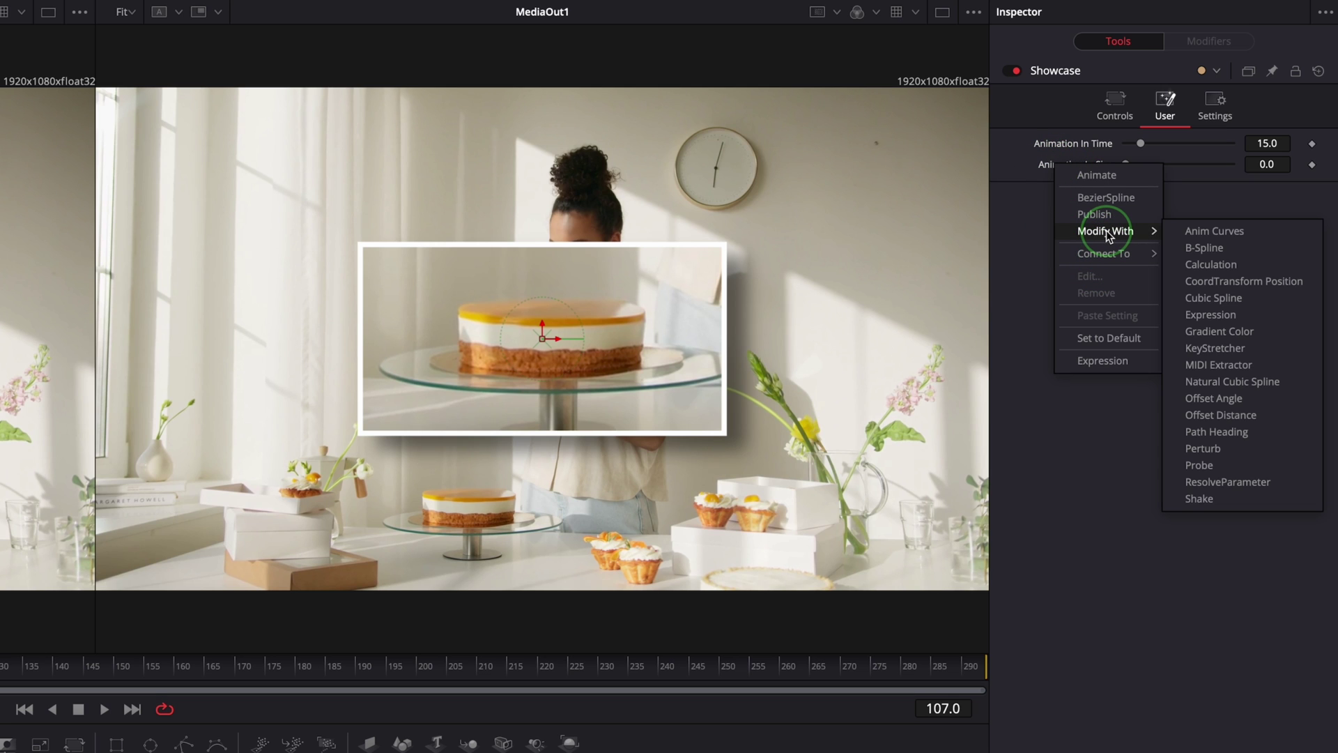
{"action": "left_click", "coordinate": [1231, 237]}
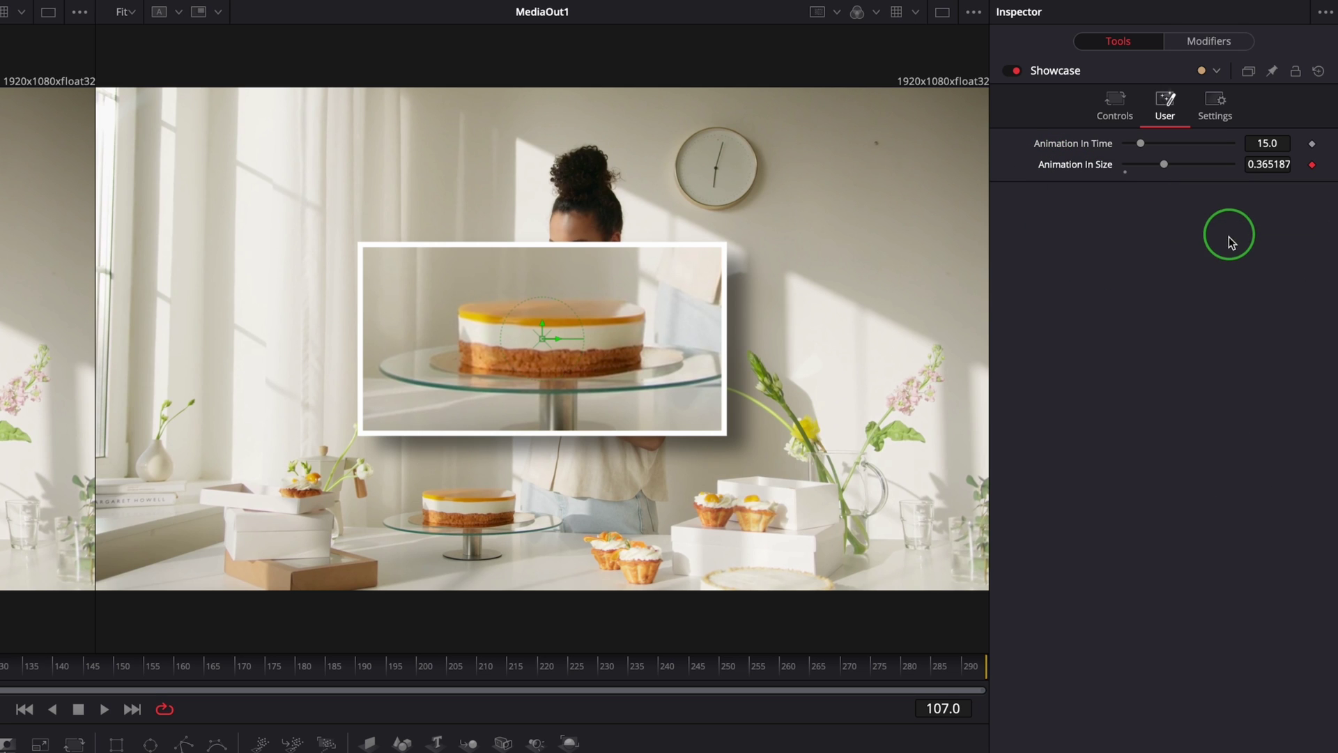
Set the Anim Curves modifier's source to Duration and its curve to Easing
{"action": "left_click", "coordinate": [1208, 40]}
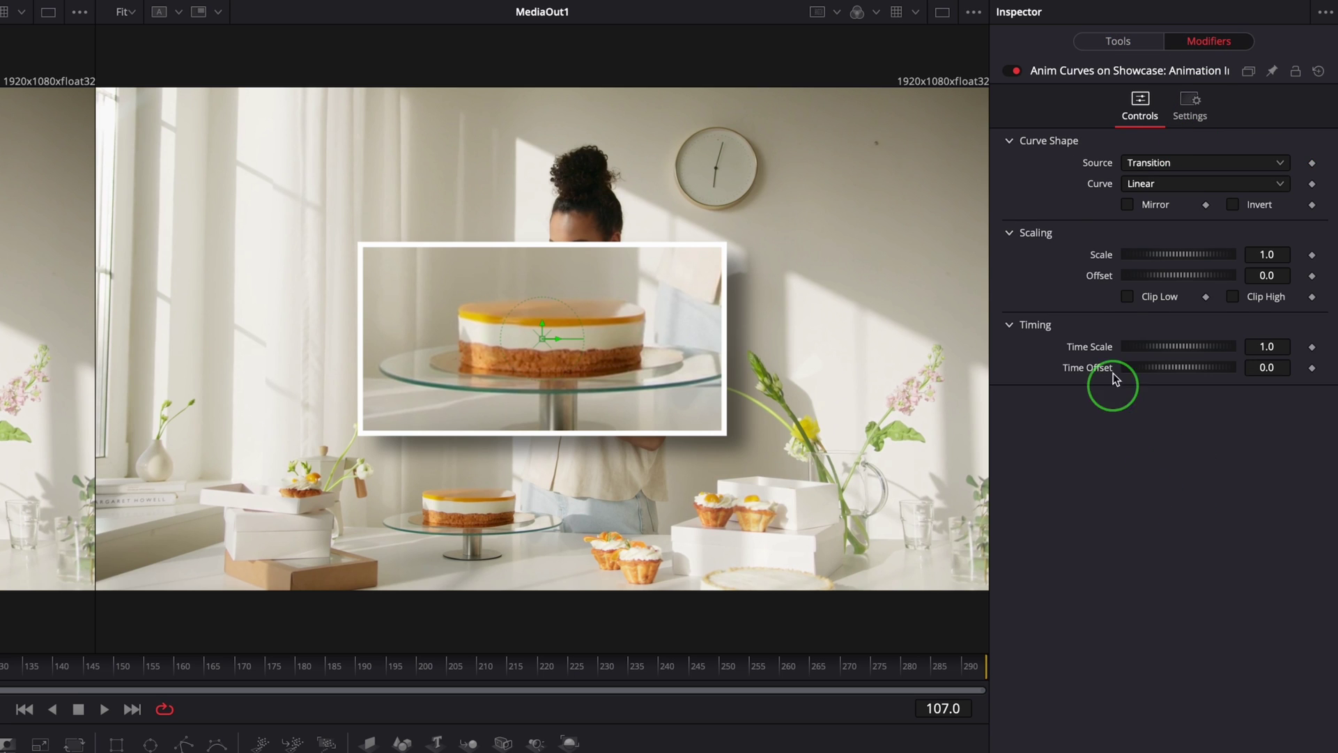
{"action": "left_click", "coordinate": [1225, 164]}
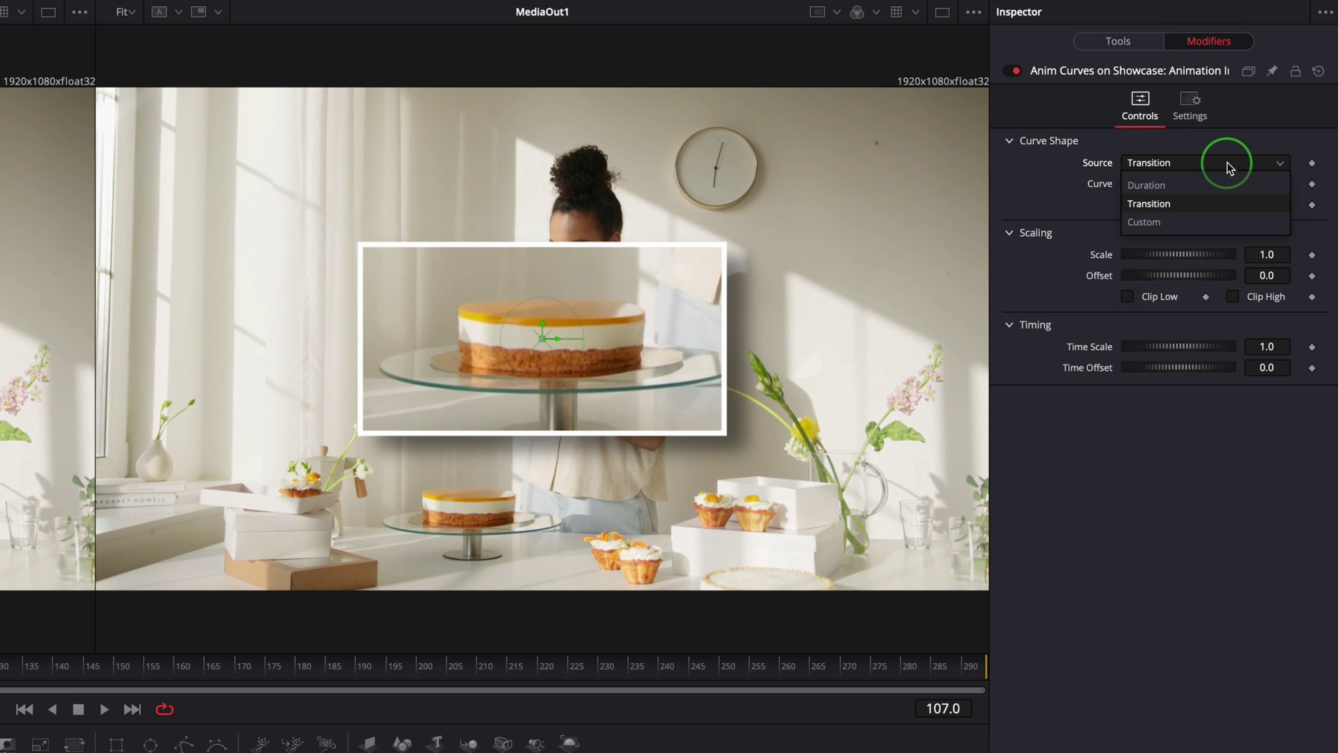
{"action": "left_click", "coordinate": [1176, 185]}
{"action": "left_click", "coordinate": [1175, 185]}
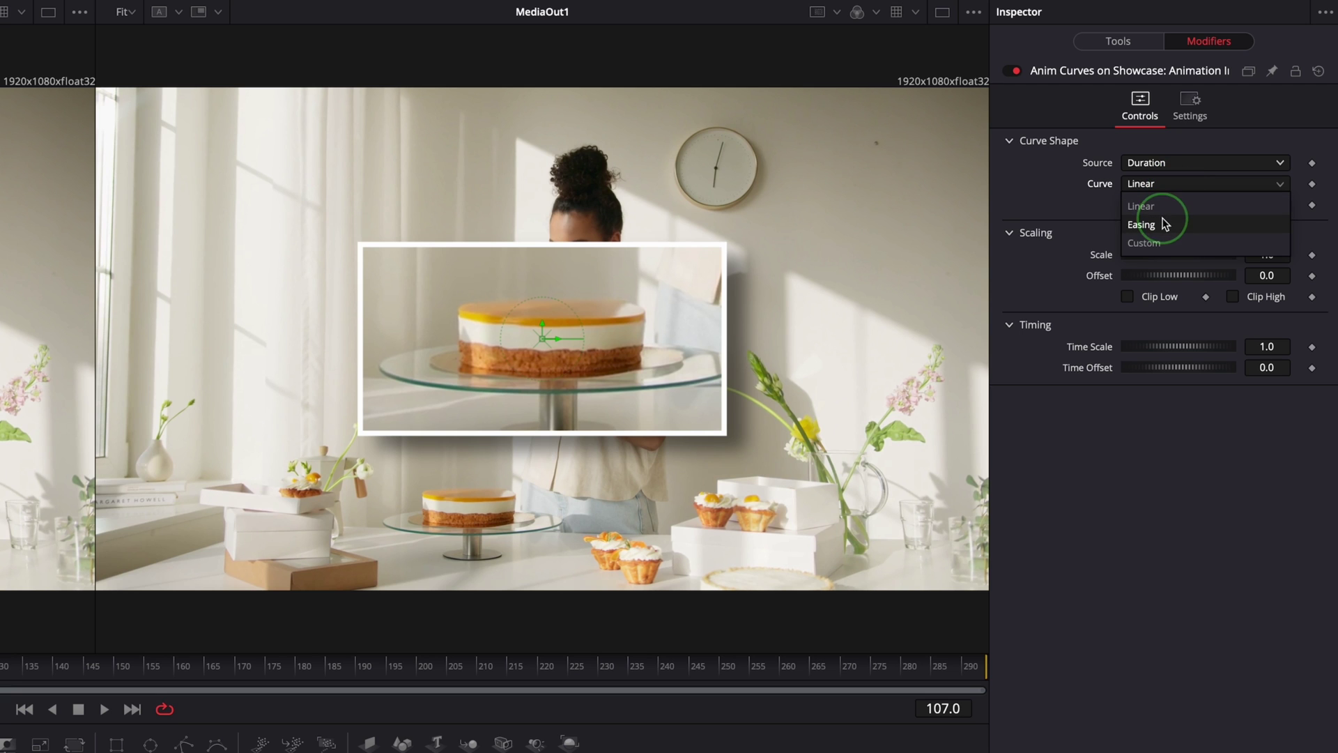
{"action": "left_click", "coordinate": [1166, 224]}
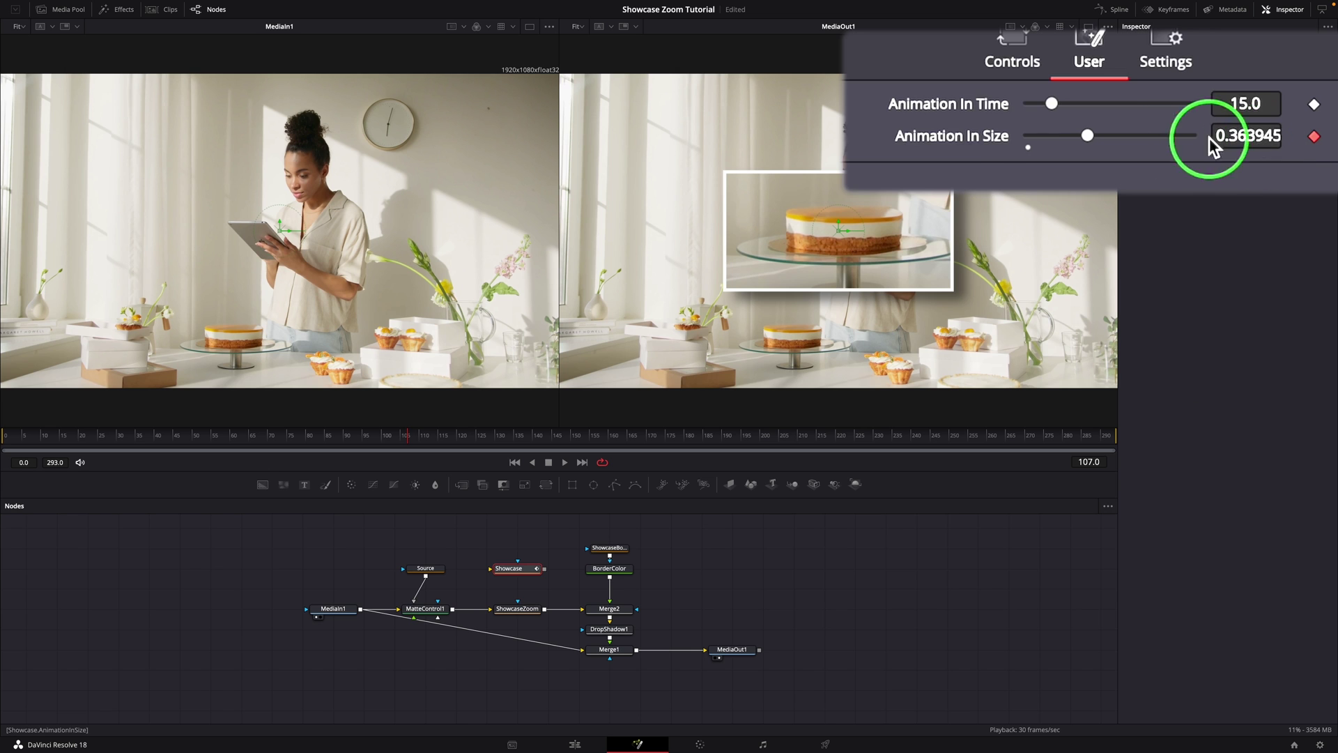
At frame 0, extend the ShowcaseZoom node's Size expression to Showcase.Size*Showcase.AnimationInSize
{"action": "mouse_move", "coordinate": [18, 440]}
{"action": "left_mouse_down"}
{"action": "mouse_move", "coordinate": [1139, 462]}
{"action": "mouse_move", "coordinate": [621, 463]}
{"action": "mouse_move", "coordinate": [4, 435]}
{"action": "left_mouse_up"}
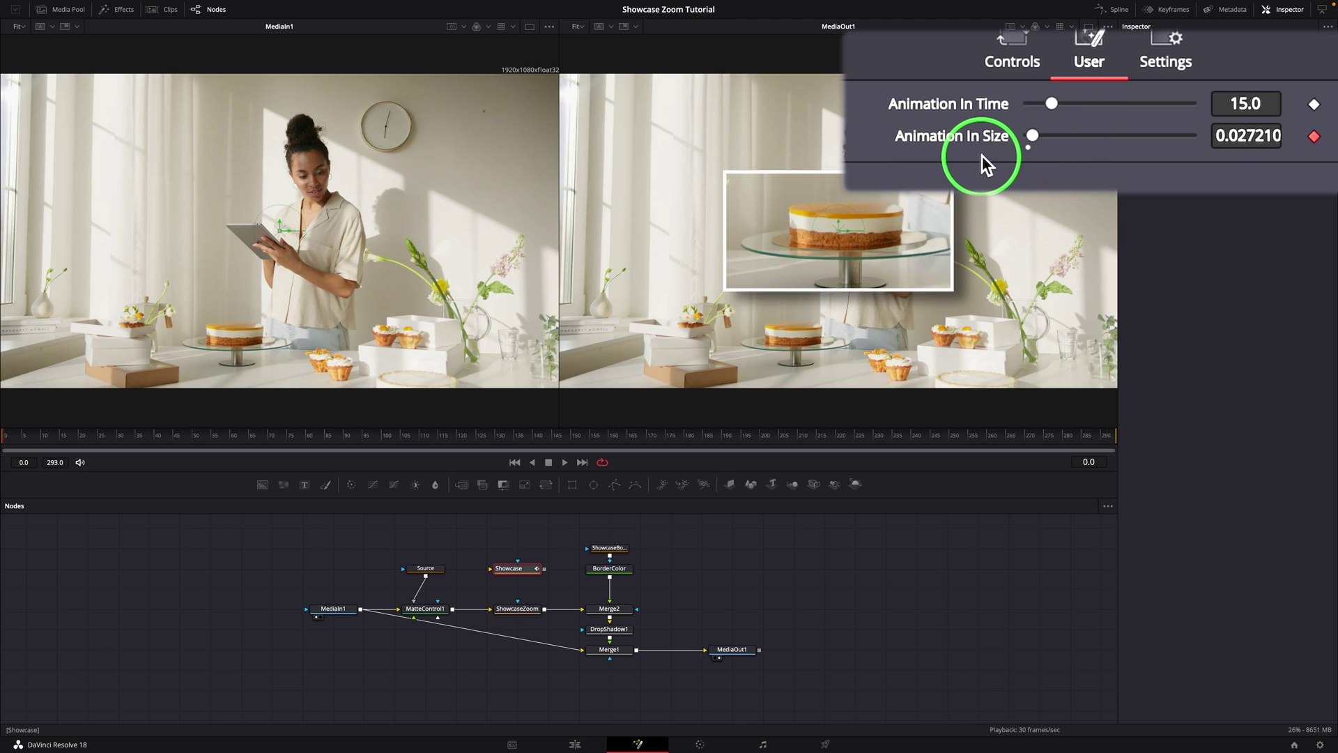
{"action": "left_click", "coordinate": [524, 612]}
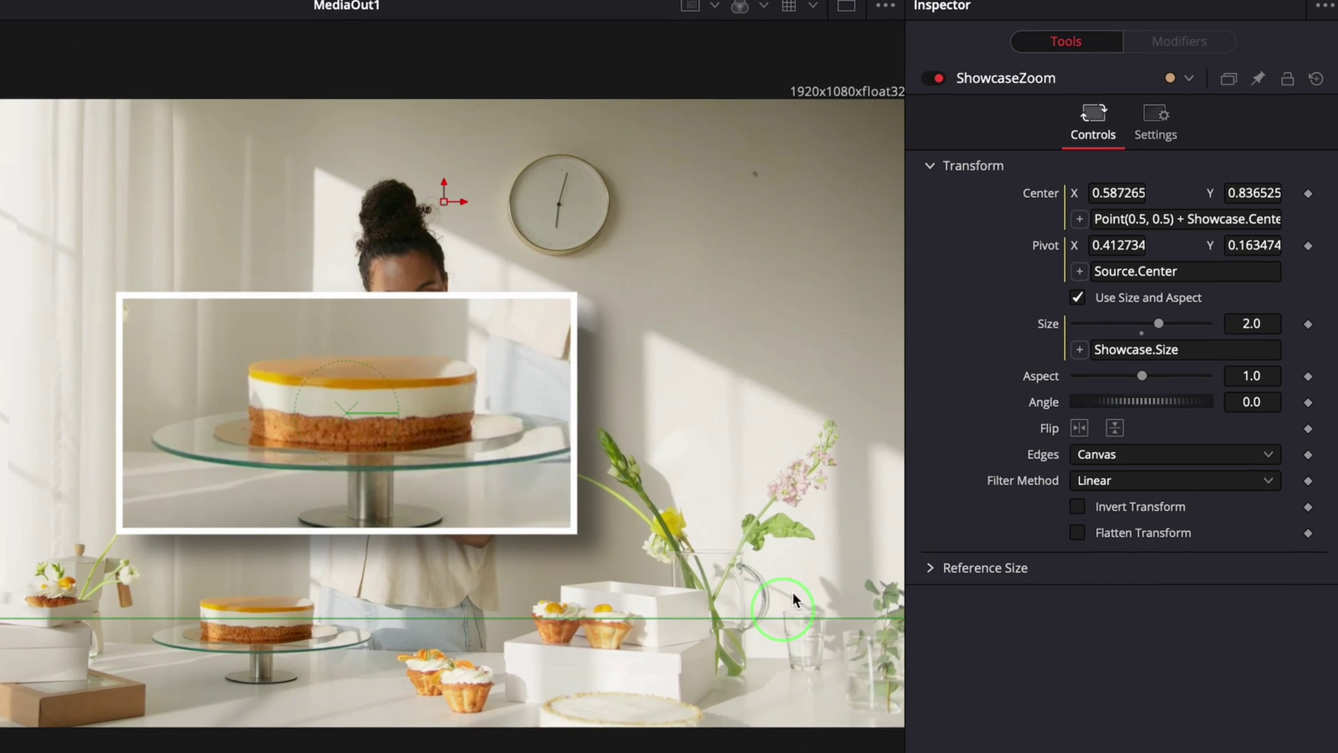
{"action": "left_click", "coordinate": [1196, 347]}
{"action": "type", "text": "*"}
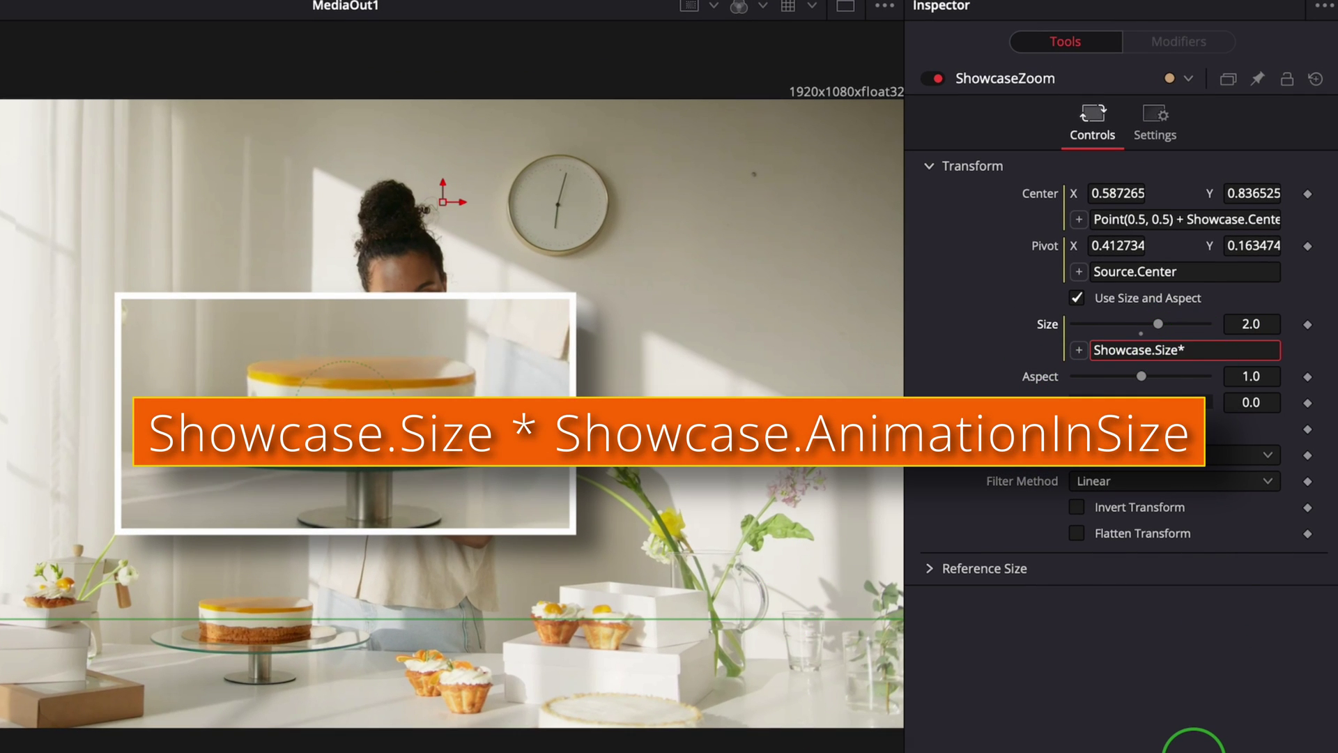
{"action": "type", "text": "Showcase.AnimationInSize"}
{"action": "key", "text": "Tab"}
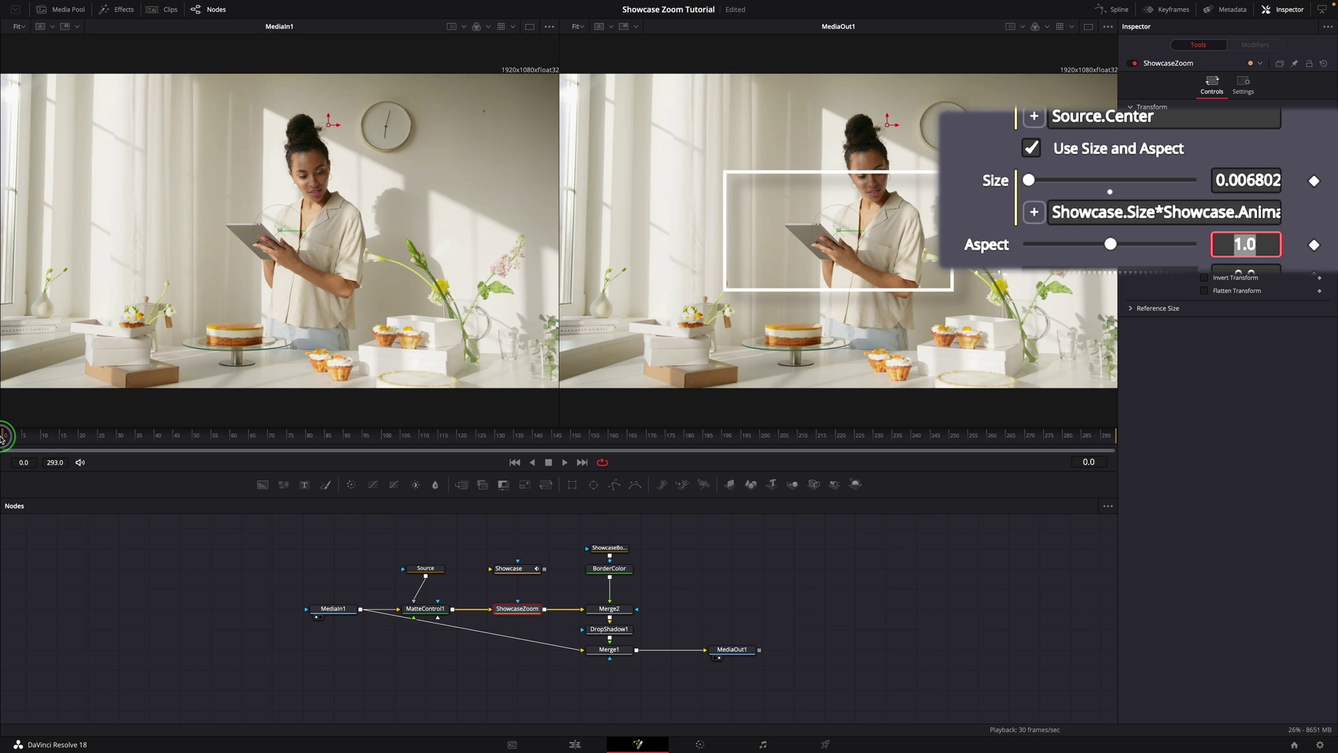
Play the composition from frame 0 to check how fast the zoom scales up, and stop playback
{"action": "mouse_move", "coordinate": [3, 438]}
{"action": "left_mouse_down"}
{"action": "mouse_move", "coordinate": [704, 457]}
{"action": "mouse_move", "coordinate": [1111, 492]}
{"action": "mouse_move", "coordinate": [12, 457]}
{"action": "left_mouse_up"}
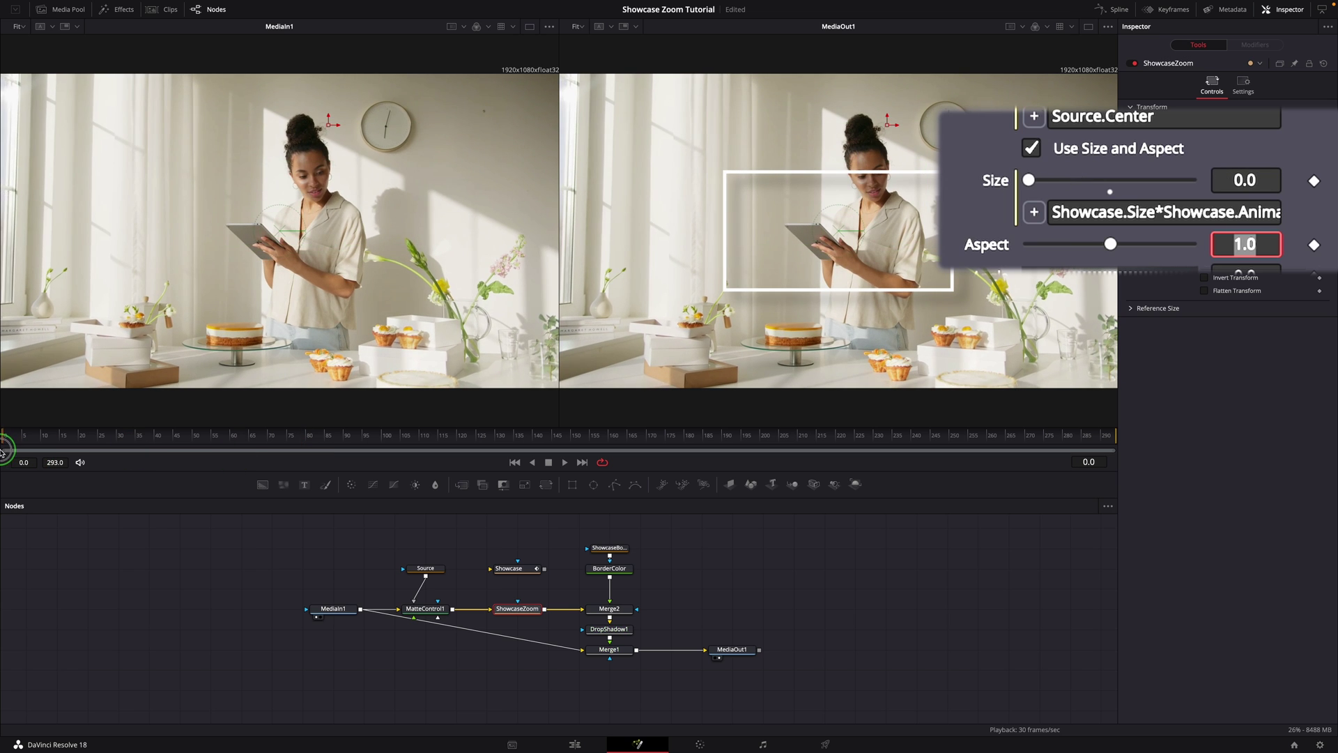
{"action": "left_click", "coordinate": [563, 464]}
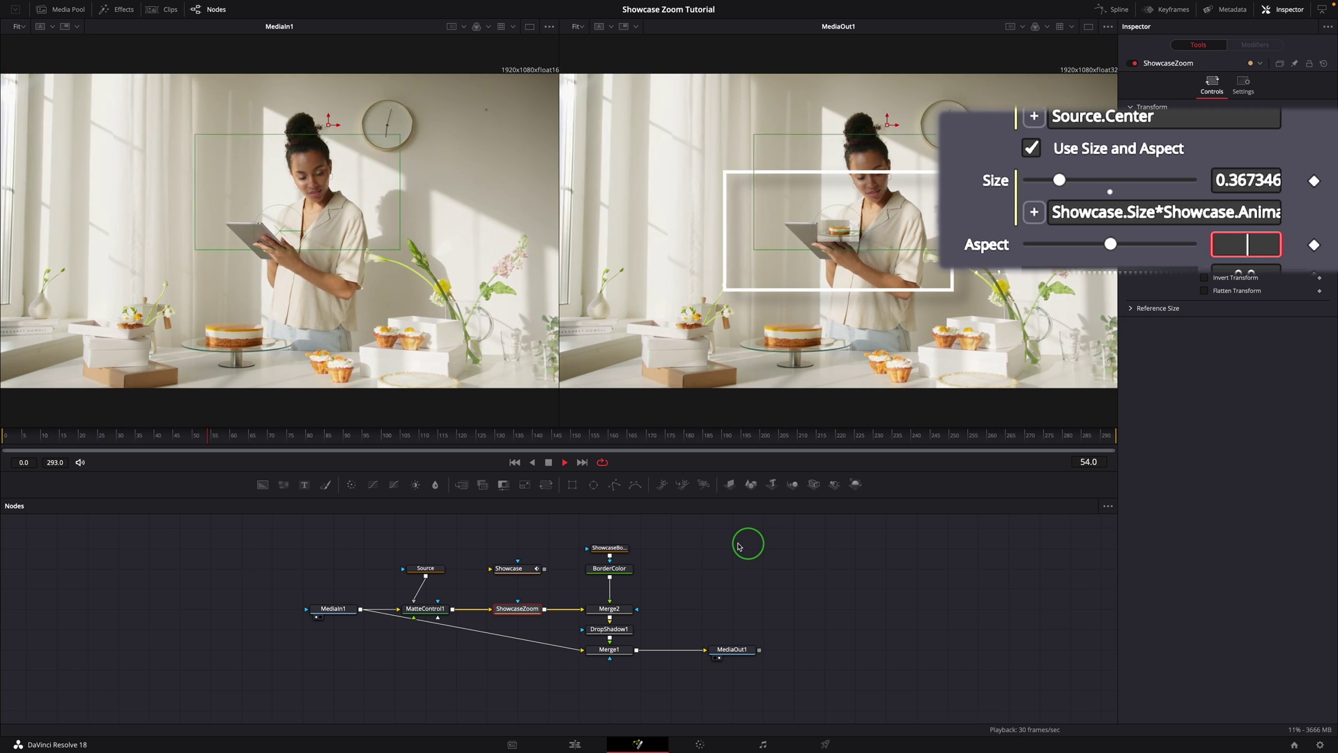
{"action": "left_click", "coordinate": [549, 463]}
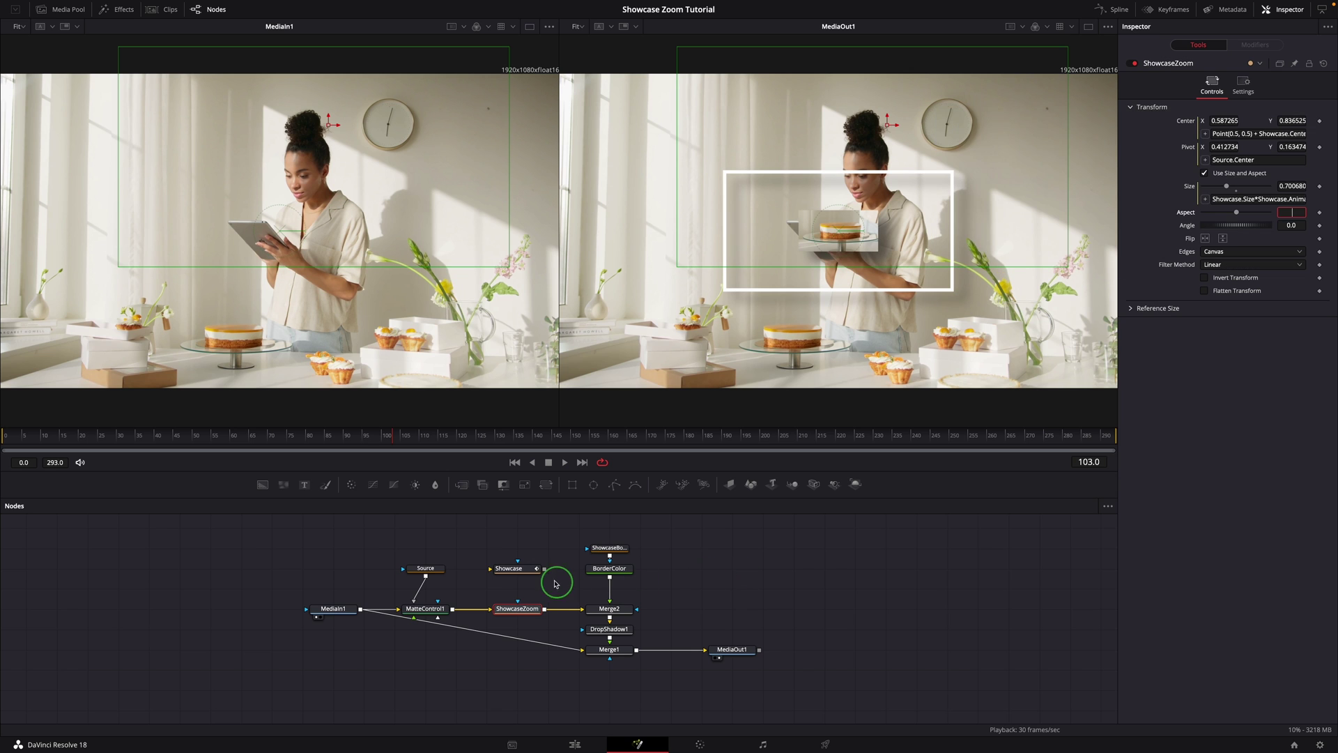
Set the Time Scale of the Showcase node's Anim Curves modifier to the expression (comp.RenderEnd-comp.RenderStart+1)/Showcase.AnimationInTime
{"action": "left_click", "coordinate": [513, 570]}
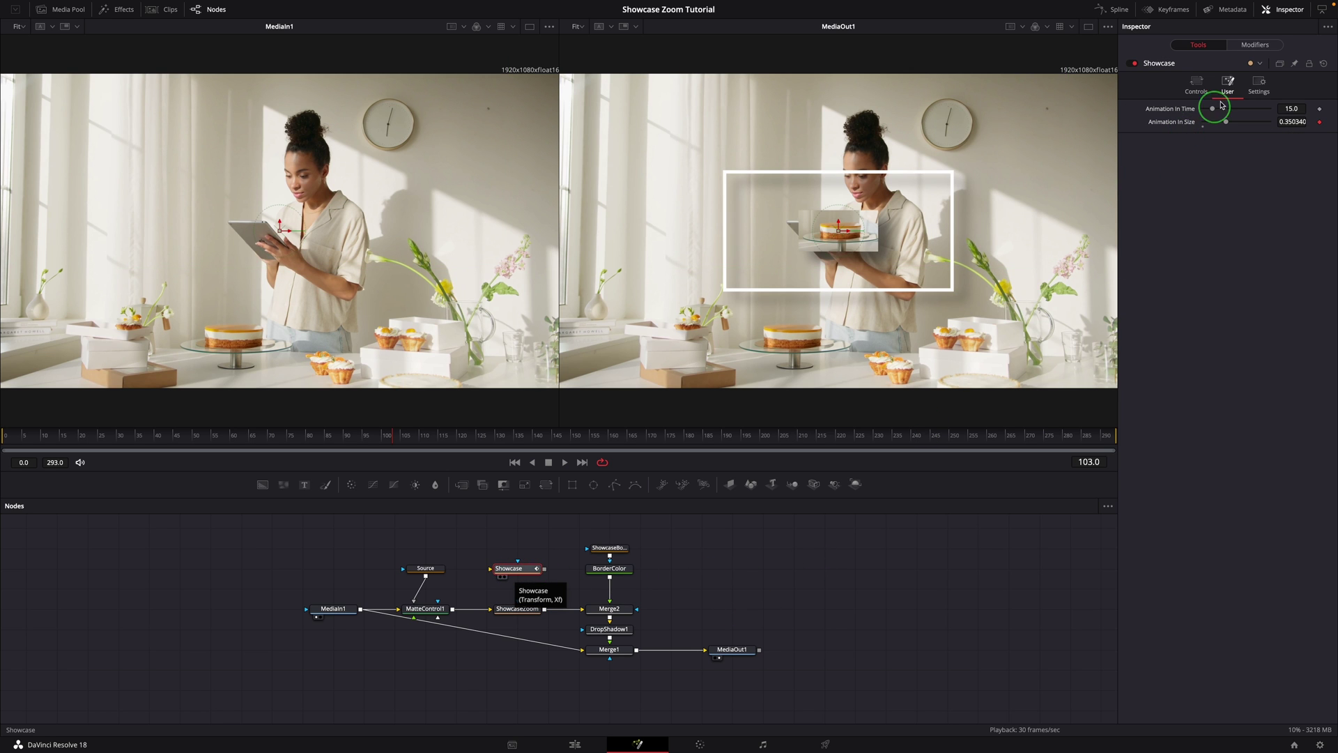
{"action": "left_click", "coordinate": [1257, 45]}
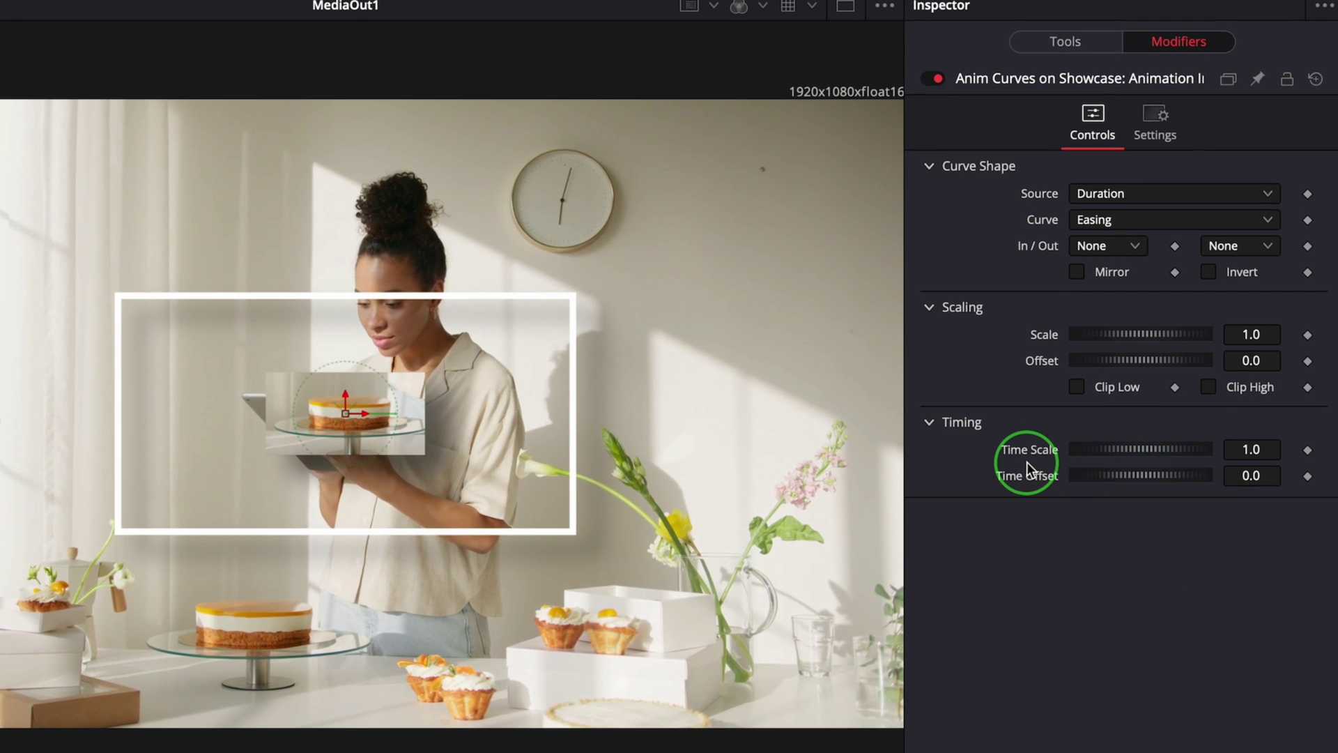
{"action": "left_click", "coordinate": [1252, 449]}
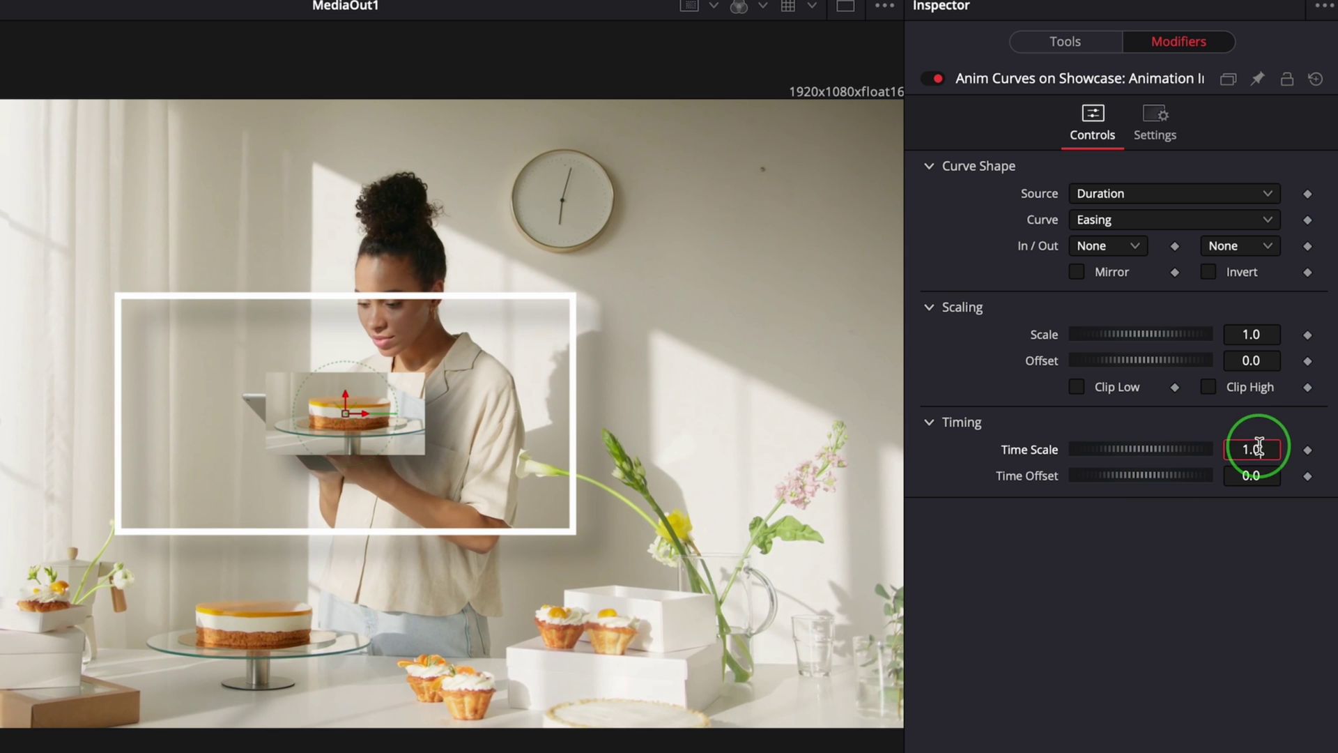
{"action": "type", "text": "="}
{"action": "key", "text": "Return"}
{"action": "type", "text": "(comp."}
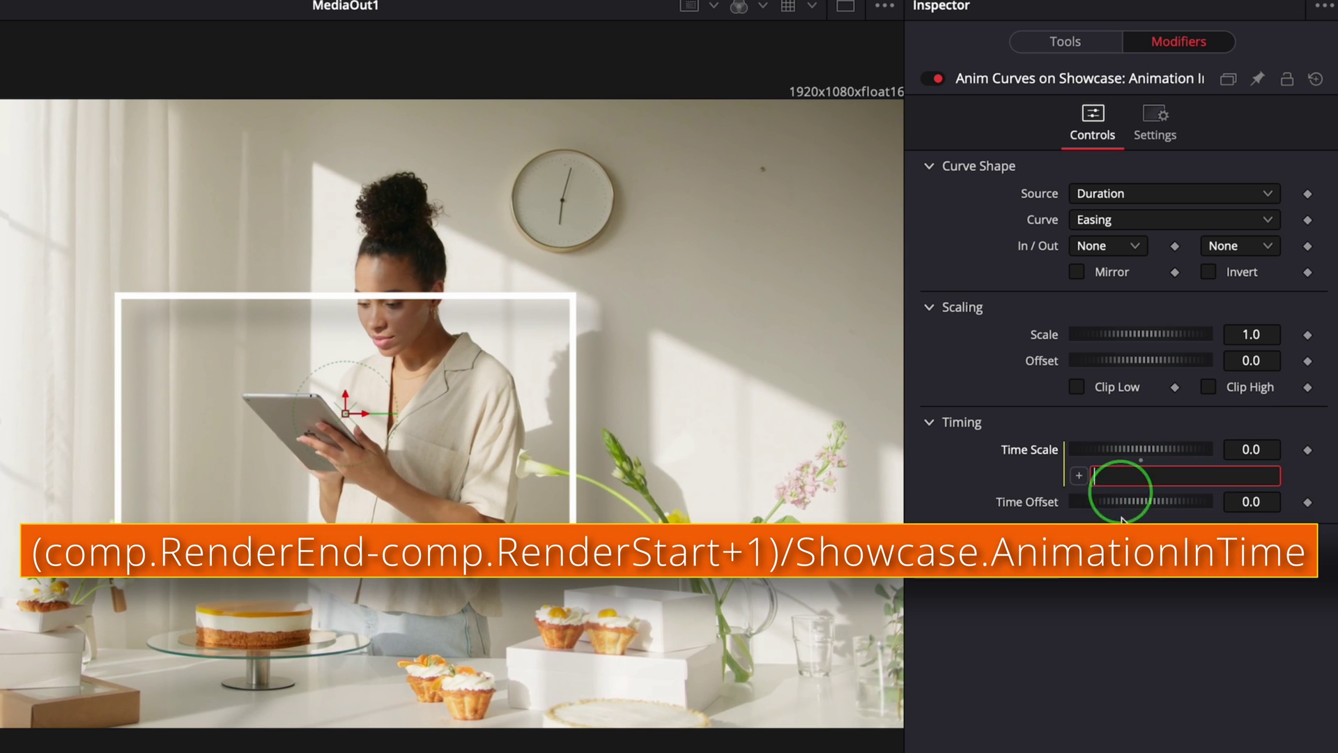
{"action": "type", "text": "RenderEnd-comp.RenderStart+1)/Showcase.AnimationInTime"}
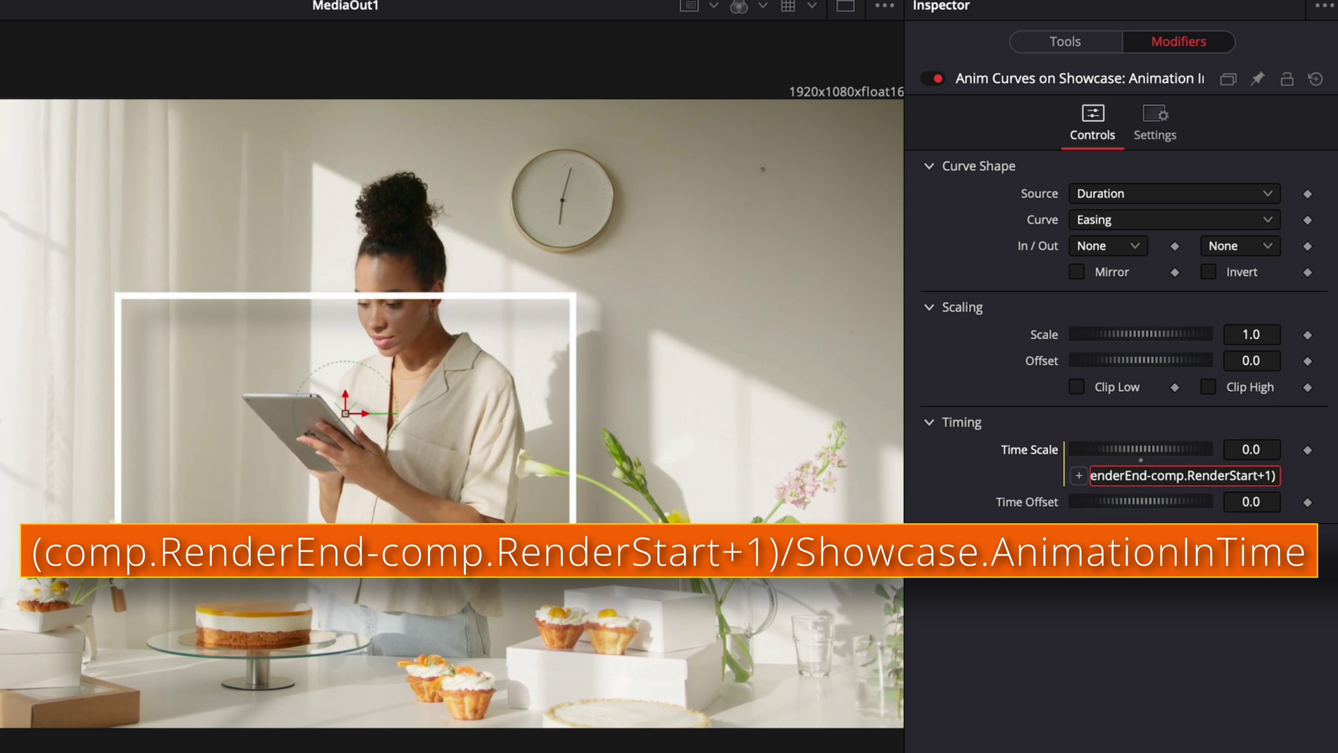
{"action": "key", "text": "Tab"}
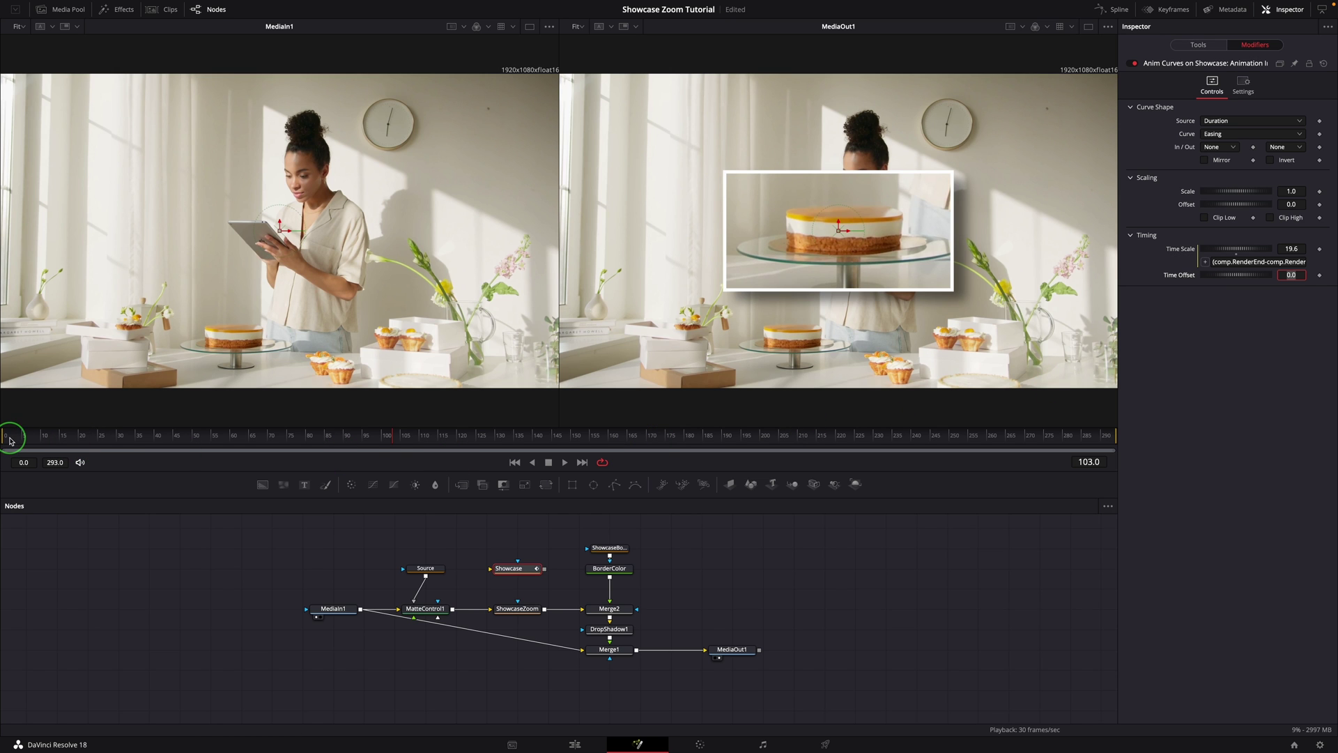
Scrub from frame 0 to about frame 15 to check the zoom's animation timing
{"action": "left_click", "coordinate": [7, 439]}
{"action": "left_click_drag", "start_coordinate": [7, 439], "coordinate": [62, 445]}
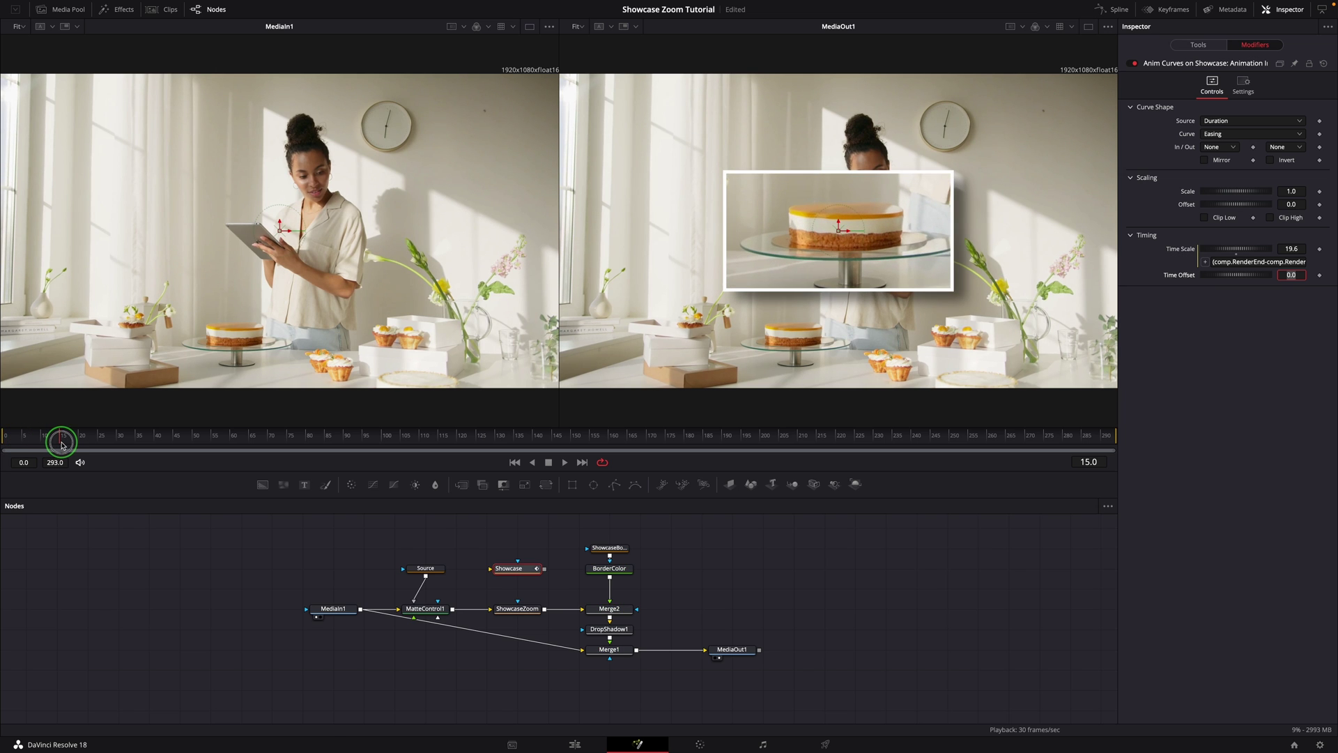
{"action": "mouse_move", "coordinate": [62, 445]}
{"action": "left_mouse_down"}
{"action": "mouse_move", "coordinate": [215, 460]}
{"action": "mouse_move", "coordinate": [18, 439]}
{"action": "mouse_move", "coordinate": [60, 449]}
{"action": "left_mouse_up"}
{"action": "left_click", "coordinate": [76, 529]}
{"action": "left_click", "coordinate": [809, 317]}
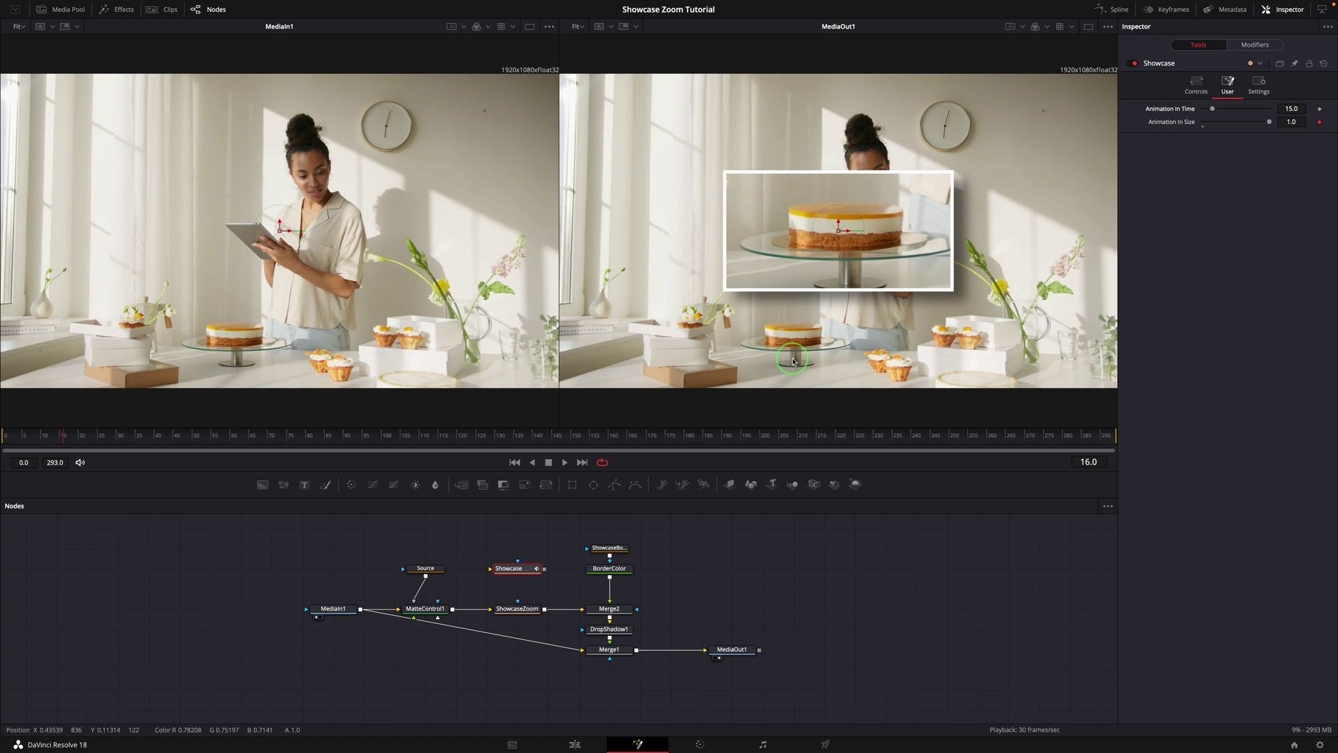
Change the ShowcaseZoom node's Center expression to Point(0.5, 0.5) + (Showcase.Center-Source.Center)*Showcase.AnimationInSize and check it over the opening frames
{"action": "left_click", "coordinate": [514, 607]}
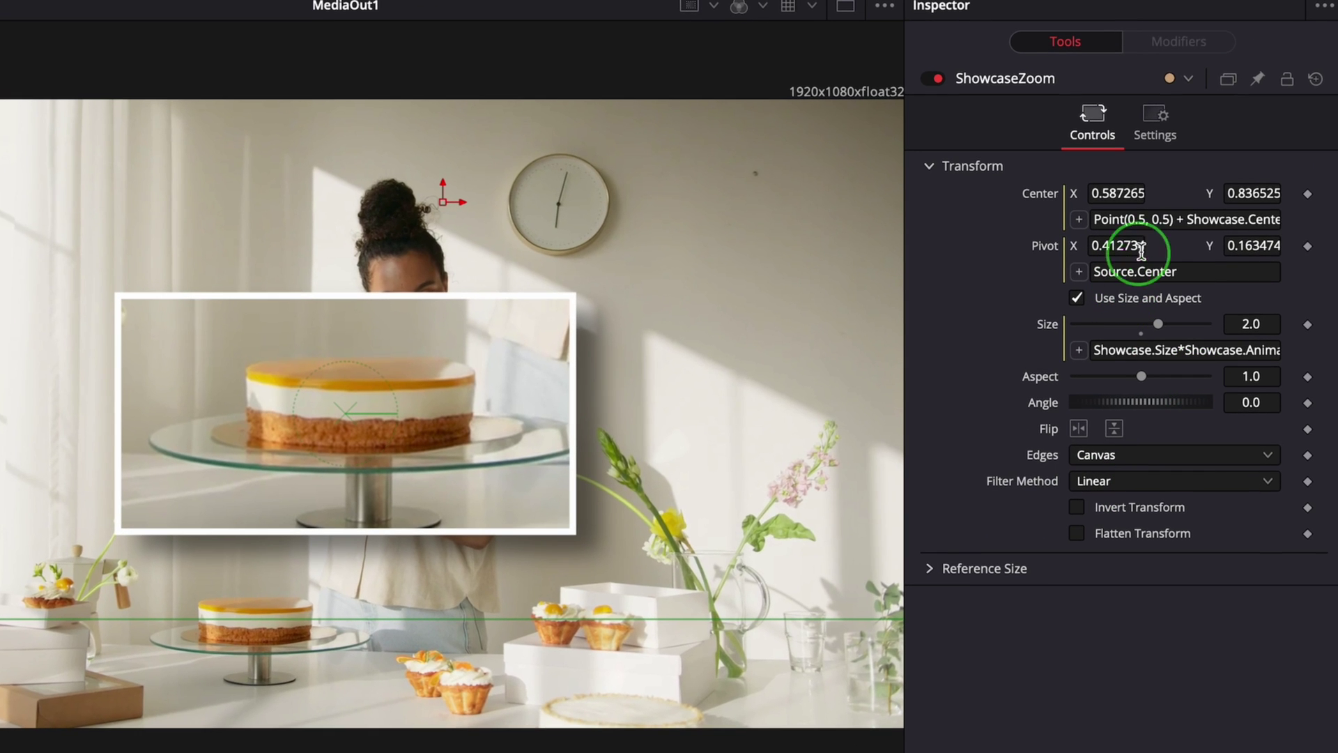
{"action": "left_click", "coordinate": [1252, 135]}
{"action": "type", "text": "("}
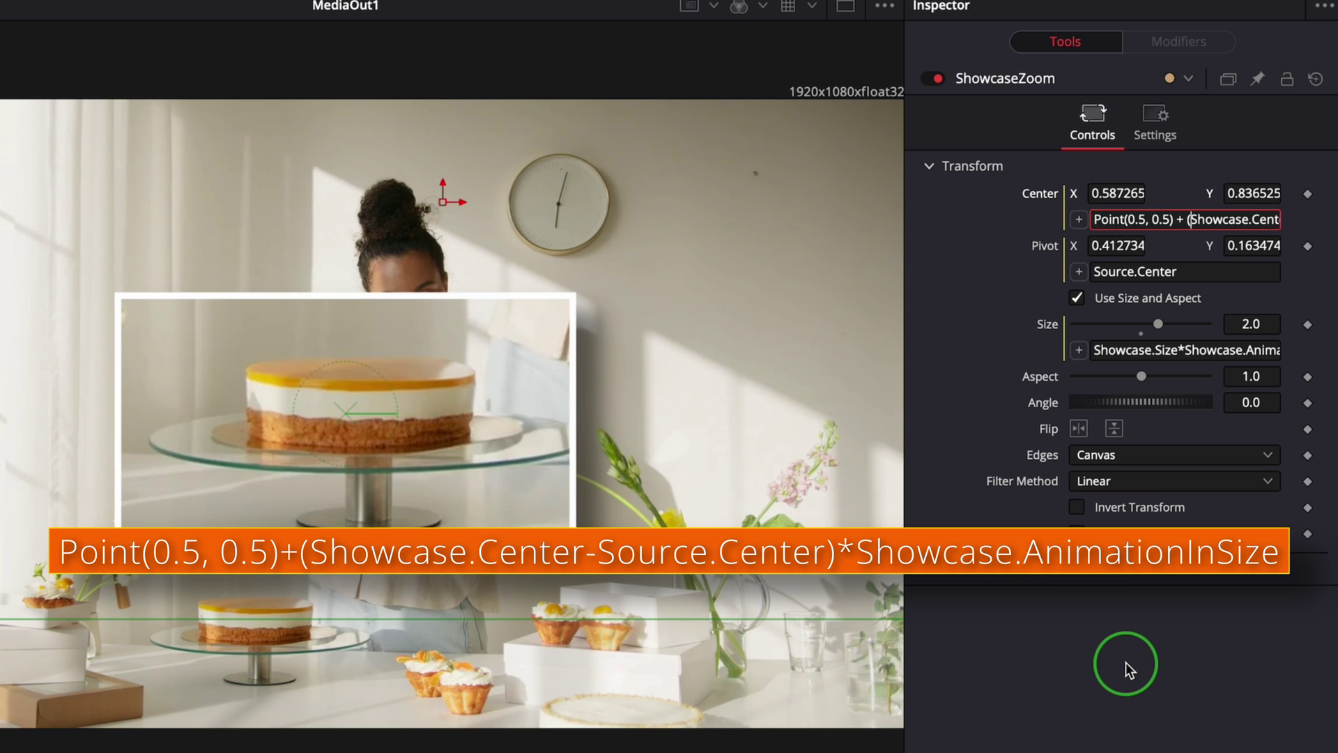
{"action": "key", "text": "Right"}
{"action": "key", "text": "Right"}
{"action": "key", "text": "Right"}
{"action": "key", "text": "Right"}
{"action": "key", "text": "Right"}
{"action": "key", "text": "Right"}
{"action": "key", "text": "Right"}
{"action": "key", "text": "Right"}
{"action": "key", "text": "Right"}
{"action": "key", "text": "Right"}
{"action": "key", "text": "Right"}
{"action": "key", "text": "Right"}
{"action": "key", "text": "Right"}
{"action": "key", "text": "Right"}
{"action": "key", "text": "Right"}
{"action": "key", "text": "Right"}
{"action": "key", "text": "Right"}
{"action": "key", "text": "Right"}
{"action": "key", "text": "Right"}
{"action": "key", "text": "Right"}
{"action": "type", "text": ")*Showcase.AnimationInSize"}
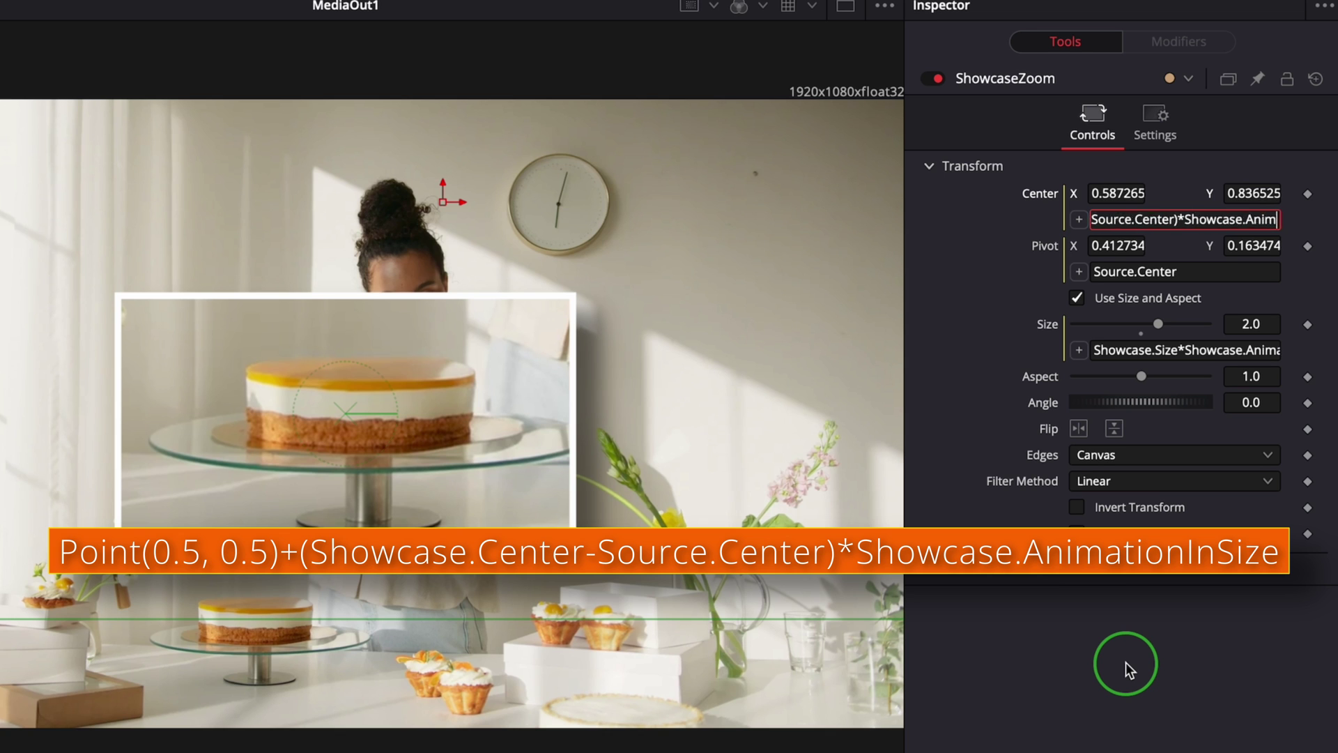
{"action": "key", "text": "Tab"}
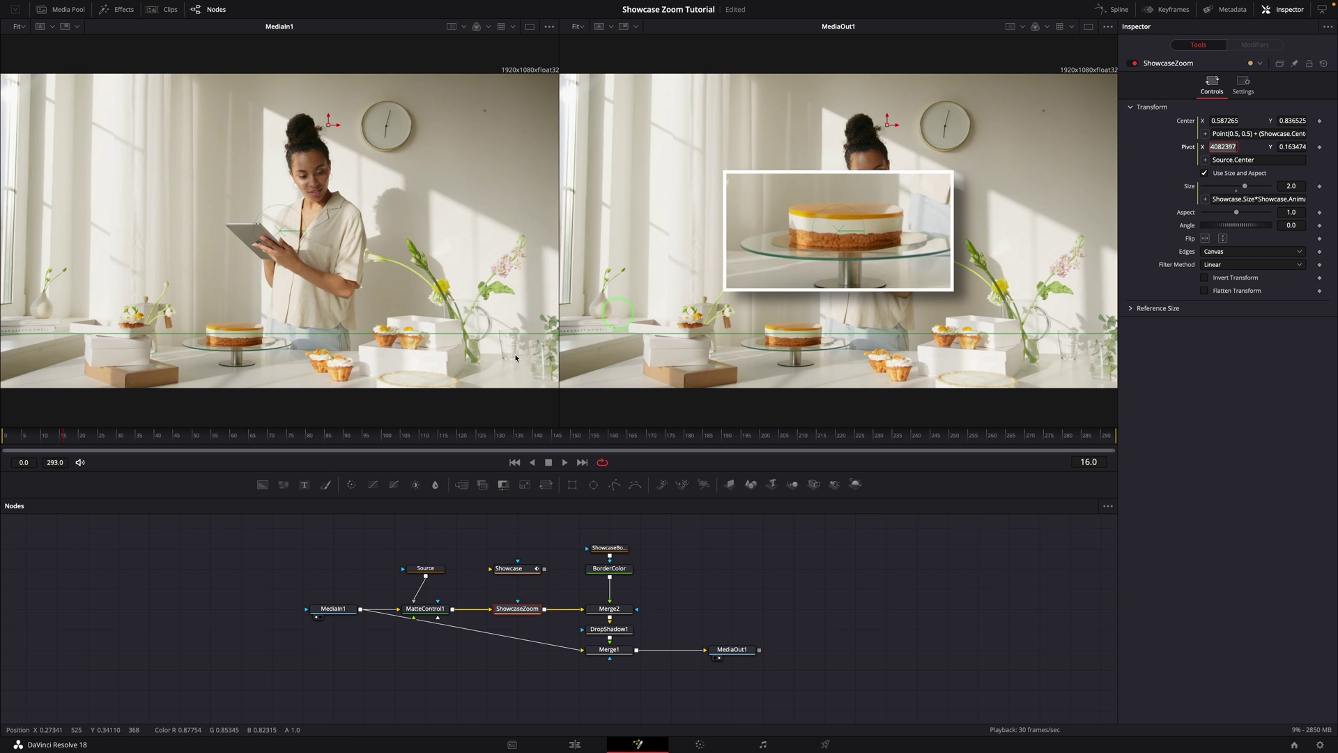
{"action": "left_click", "coordinate": [4, 438]}
{"action": "left_click_drag", "start_coordinate": [4, 441], "coordinate": [145, 474]}
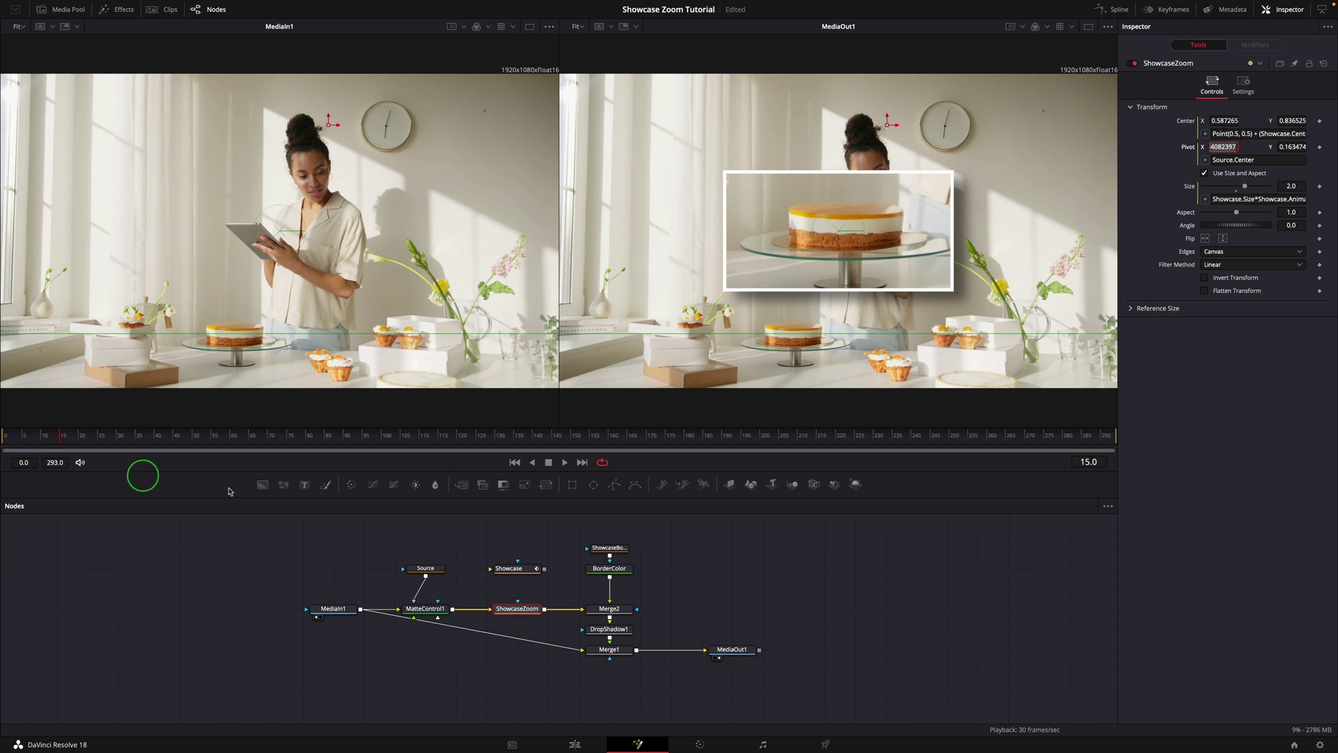
Change the ShowcaseBorder node's Center expression to Source.Center + (Showcase.Center-Source.Center)*Showcase.AnimationInSize
{"action": "left_click", "coordinate": [613, 550]}
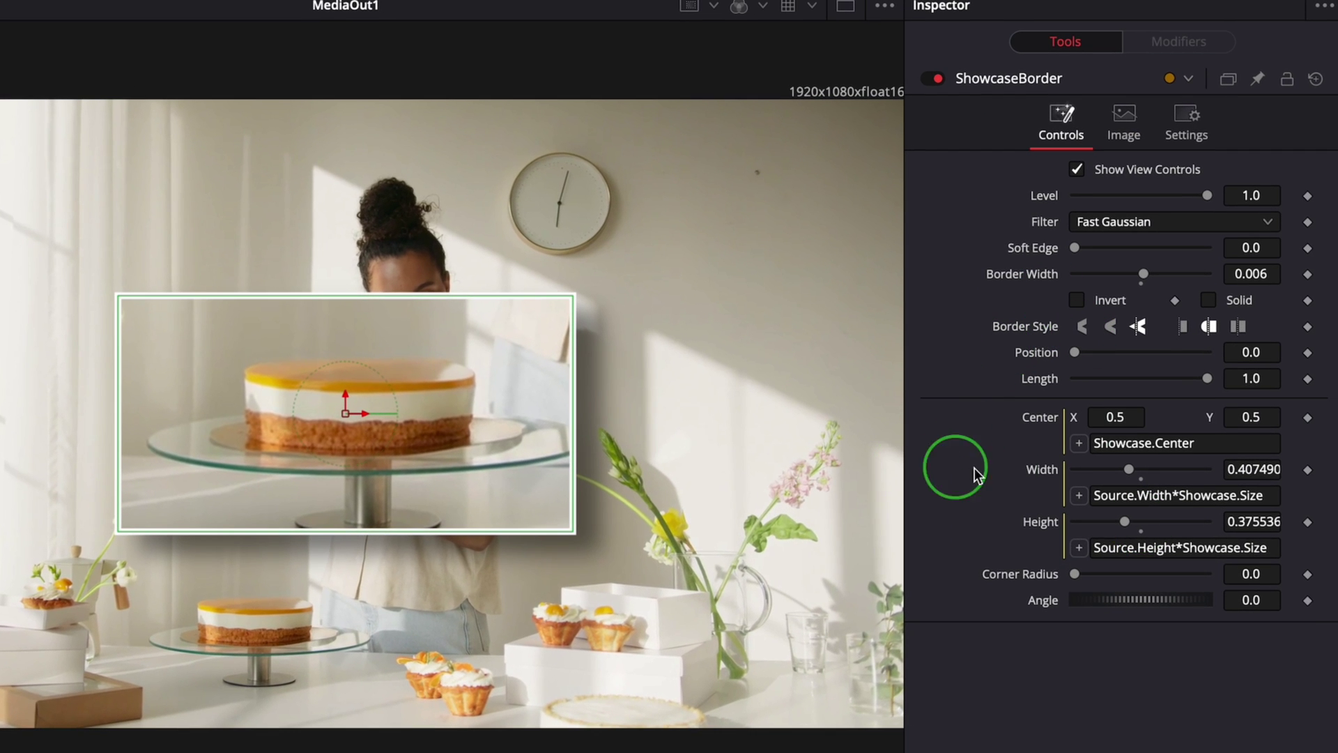
{"action": "left_click", "coordinate": [1253, 443]}
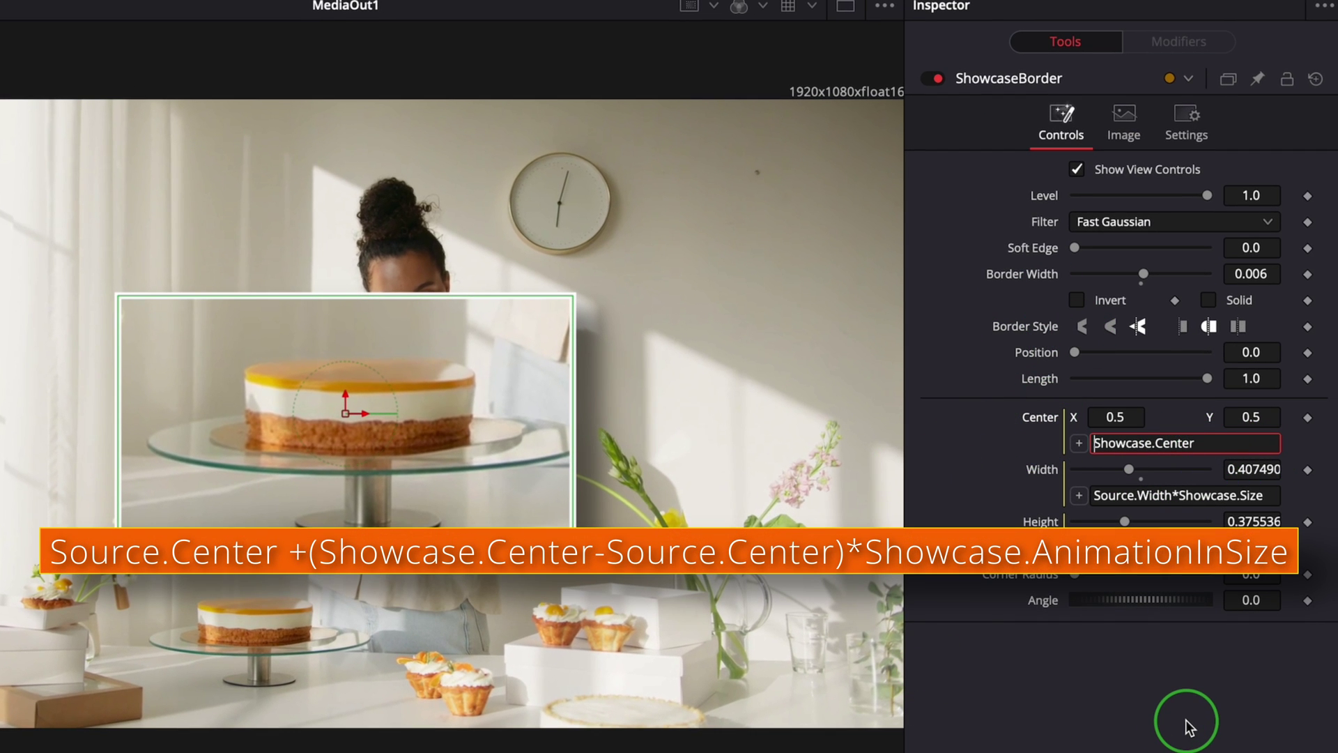
{"action": "type", "text": "Source.Center + ("}
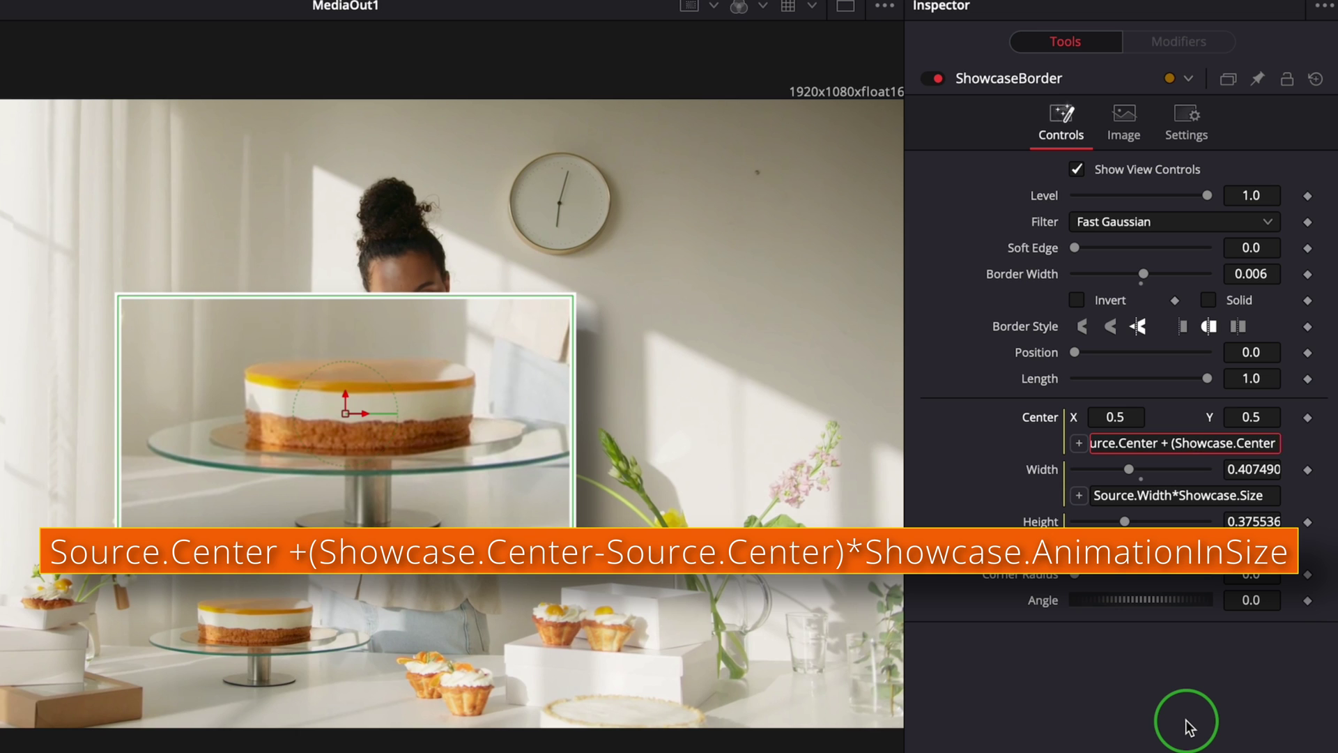
{"action": "type", "text": "-Source.Center)*Showcase.AnimationIn"}
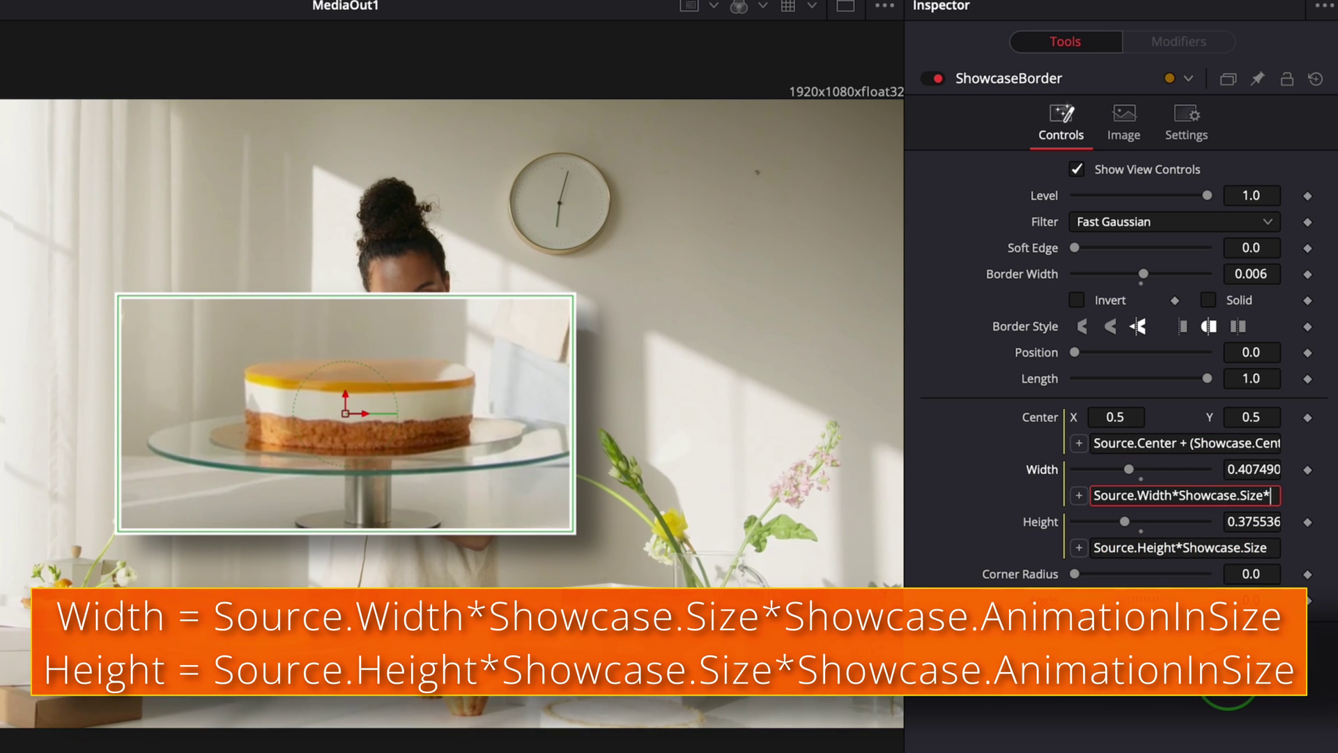
Multiply the ShowcaseBorder node's Width and Height expressions by Showcase.AnimationInSize, giving Source.Width*Showcase.Size*Showcase.AnimationInSize and Source.Height*Showcase.Size*Showcase.AnimationInSize
{"action": "type", "text": "Showcase.AnimationI"}
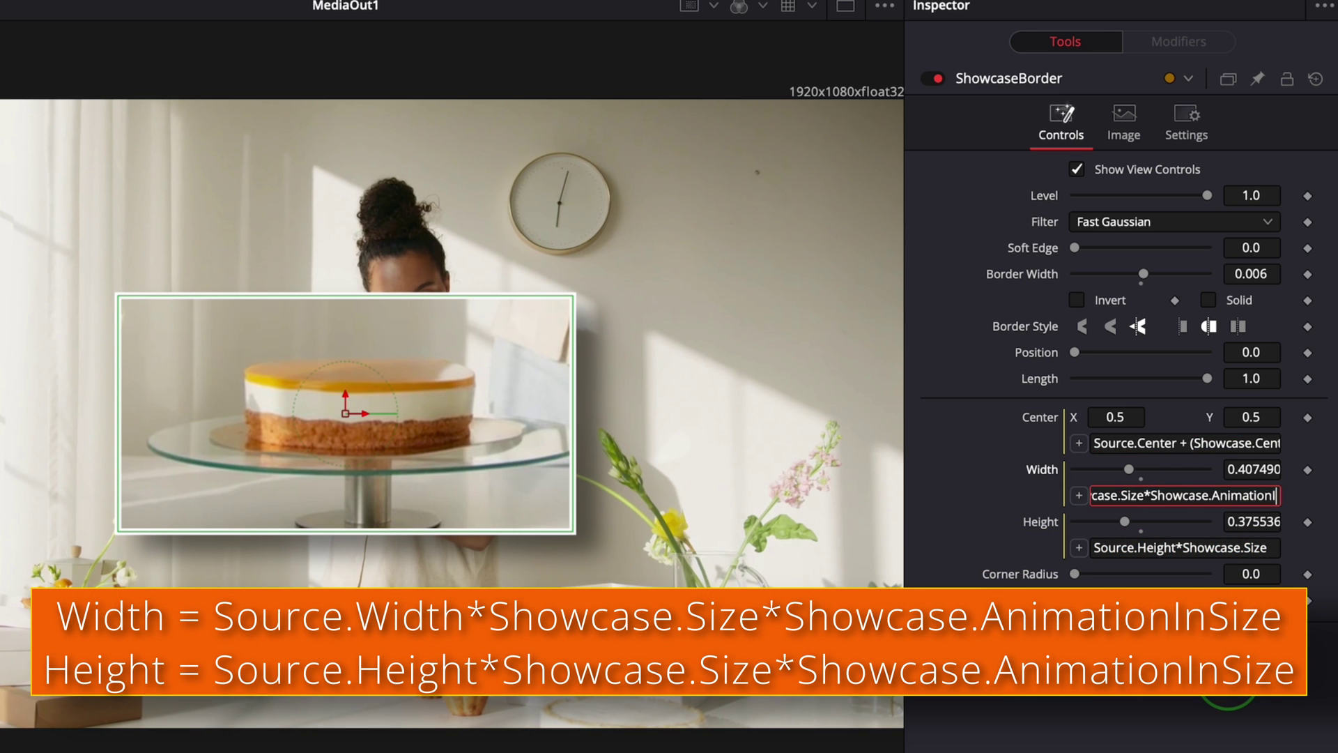
{"action": "type", "text": "nSize"}
{"action": "key", "text": "Tab"}
{"action": "left_click", "coordinate": [1276, 550]}
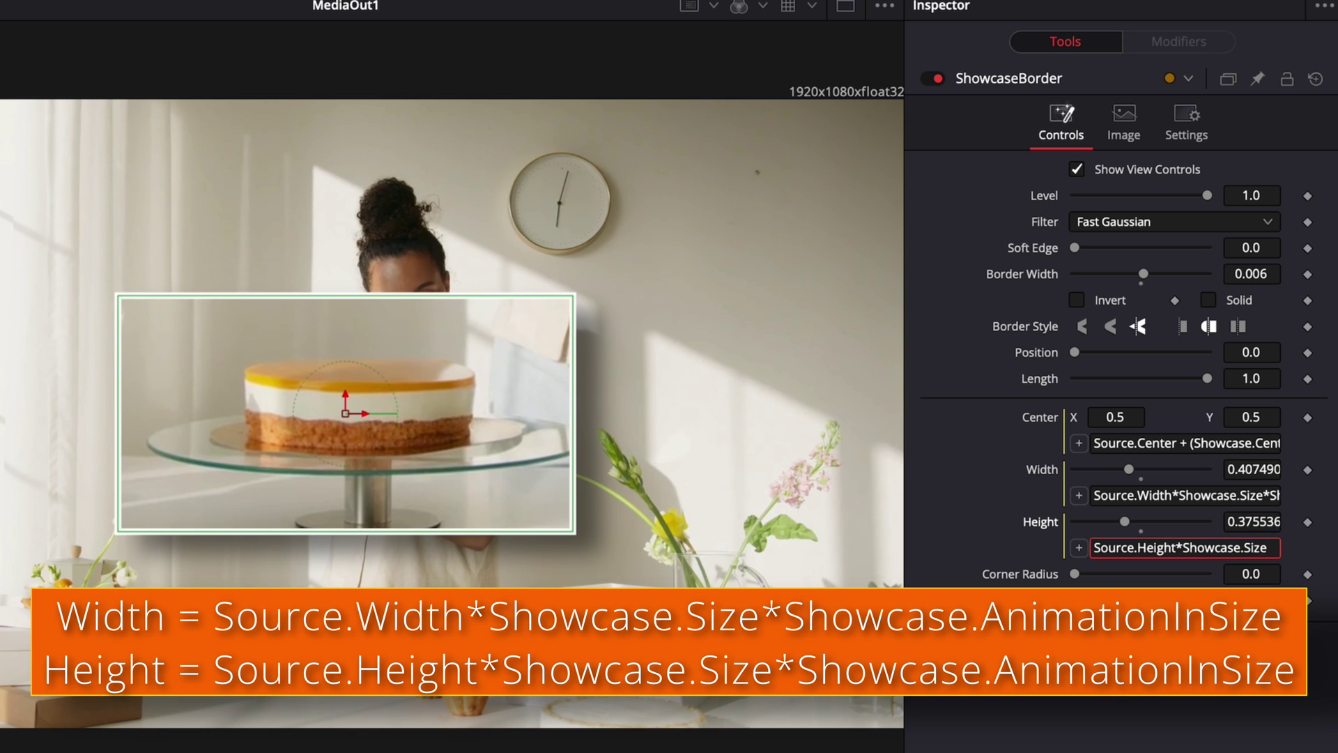
{"action": "type", "text": "Showcase.A"}
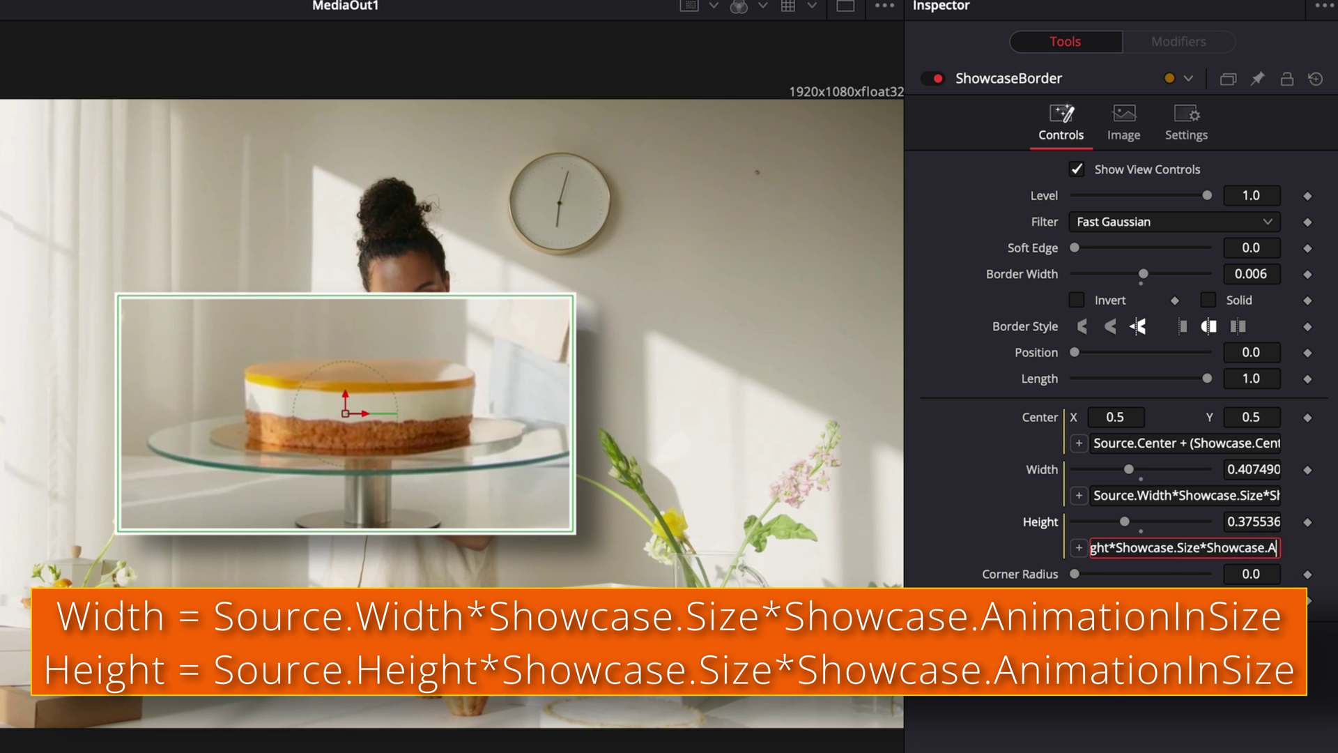
{"action": "type", "text": "nimationInSize"}
{"action": "key", "text": "Tab"}
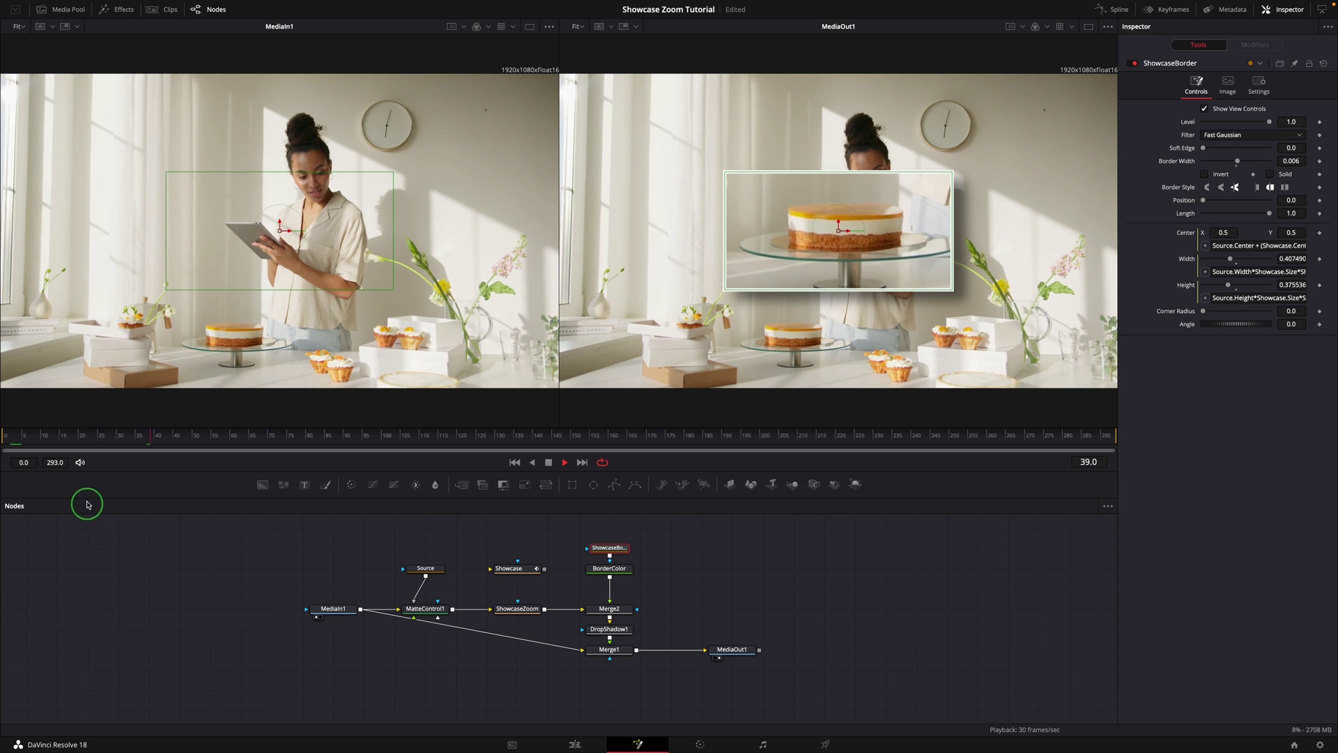
Play the opening frames from the start to check that the border animates with the zoom
{"action": "left_click", "coordinate": [7, 439]}
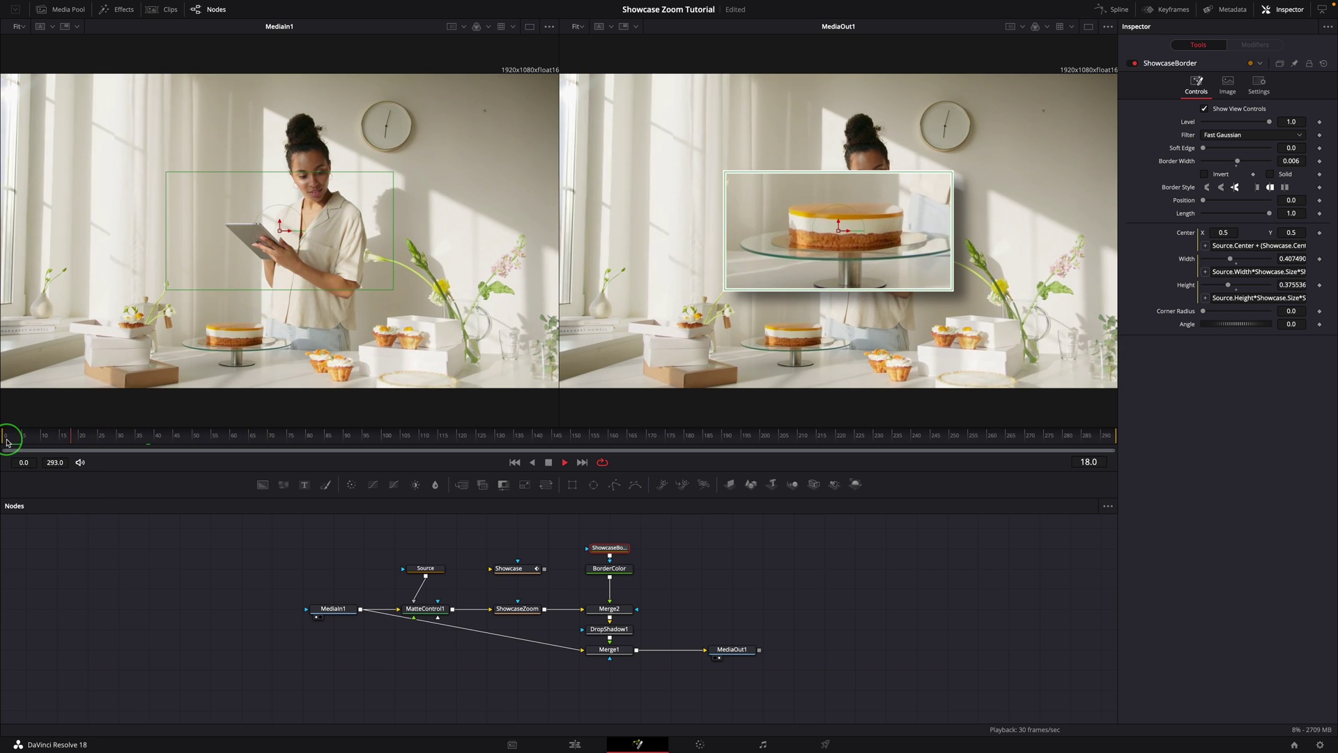
{"action": "left_click", "coordinate": [85, 582]}
{"action": "key", "text": "space"}
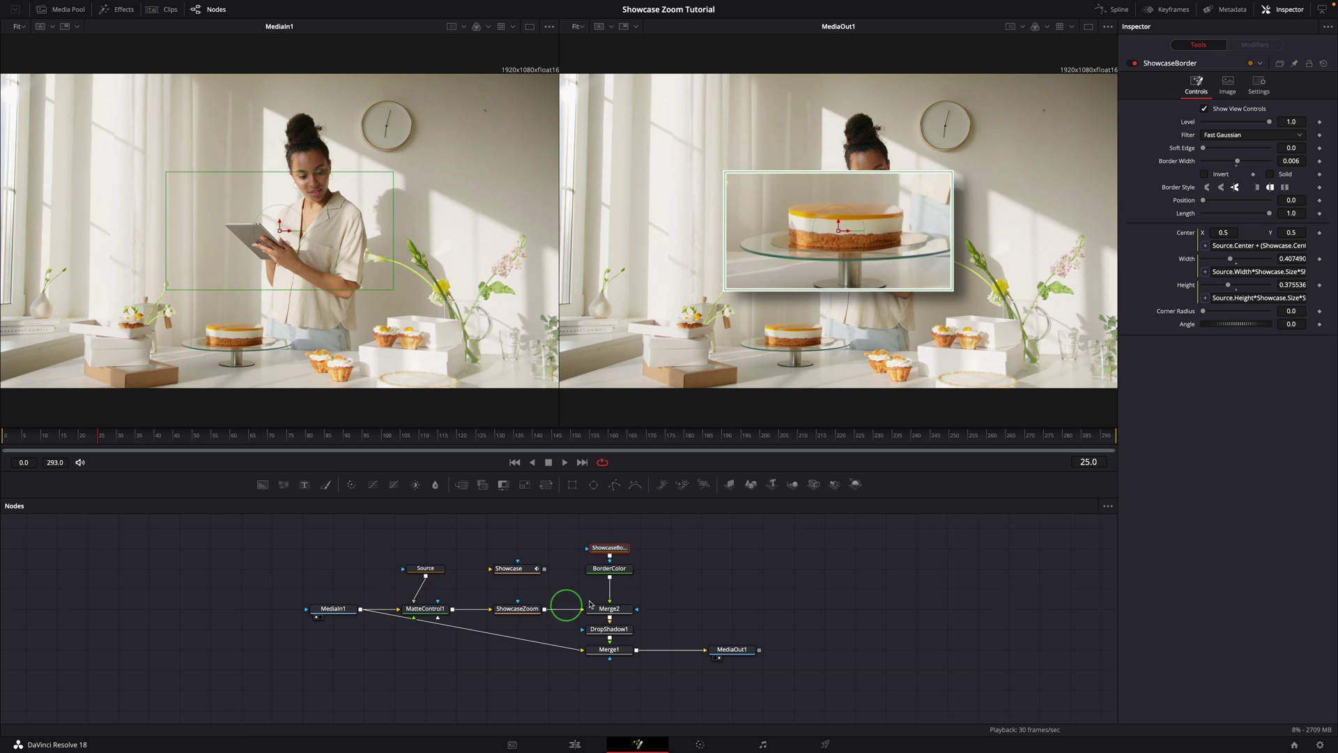
Move the MediaIn1 node down and outward so it lines up with Merge1 and MediaOut1
{"action": "left_click_drag", "start_coordinate": [704, 602], "coordinate": [755, 602]}
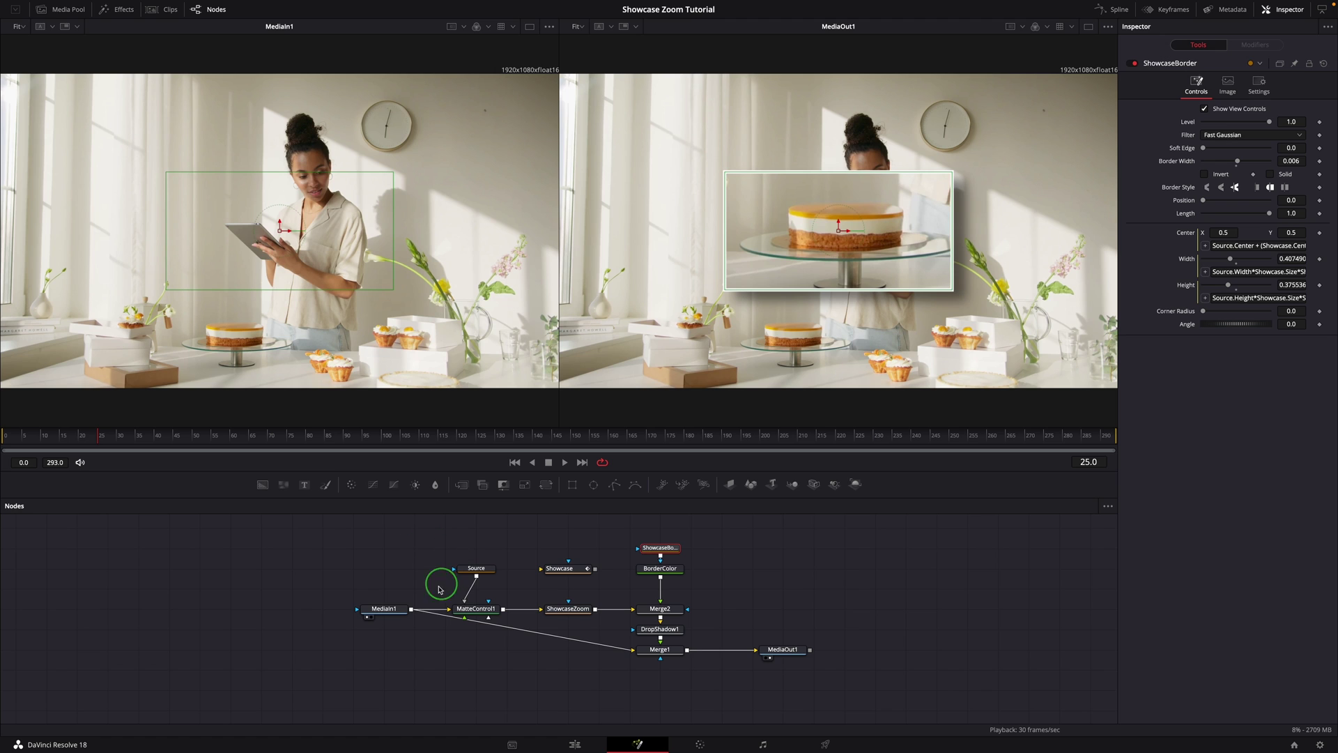
{"action": "left_click_drag", "start_coordinate": [390, 608], "coordinate": [353, 648]}
{"action": "left_click_drag", "start_coordinate": [299, 524], "coordinate": [856, 700]}
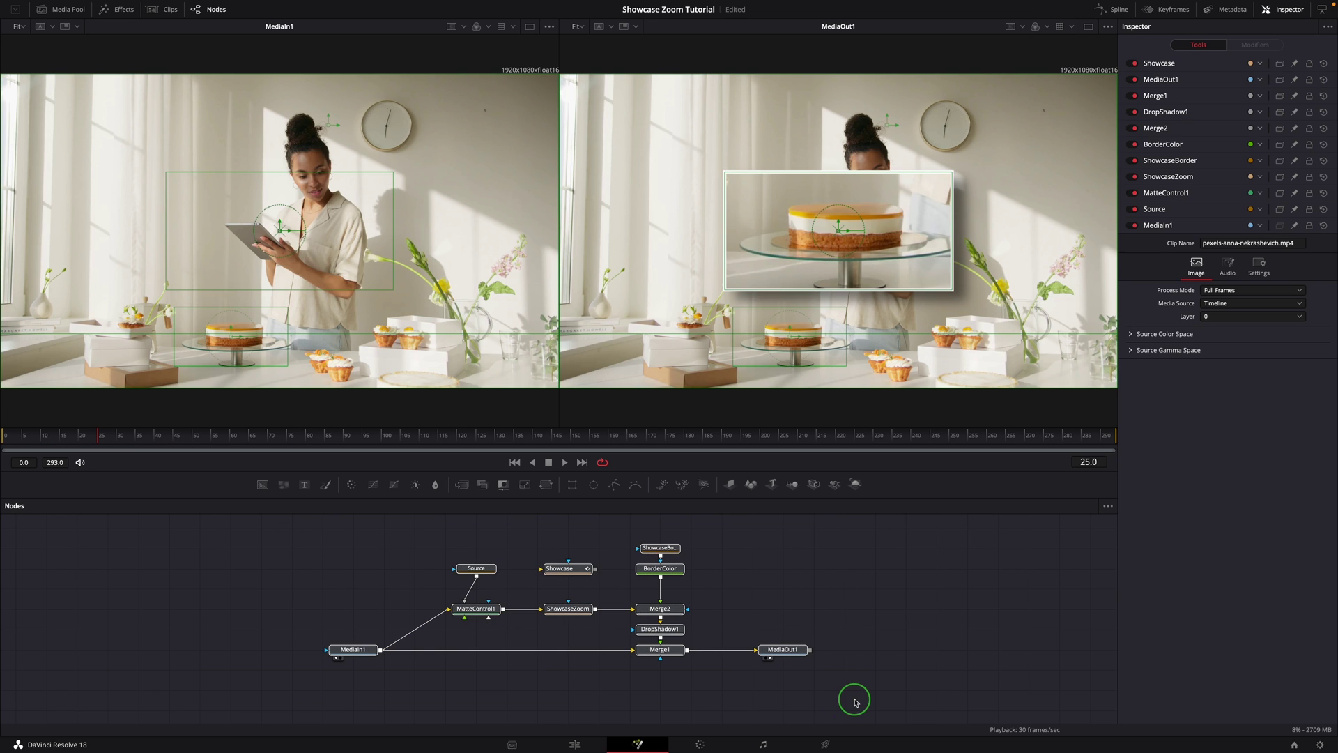
{"action": "left_click", "coordinate": [817, 616]}
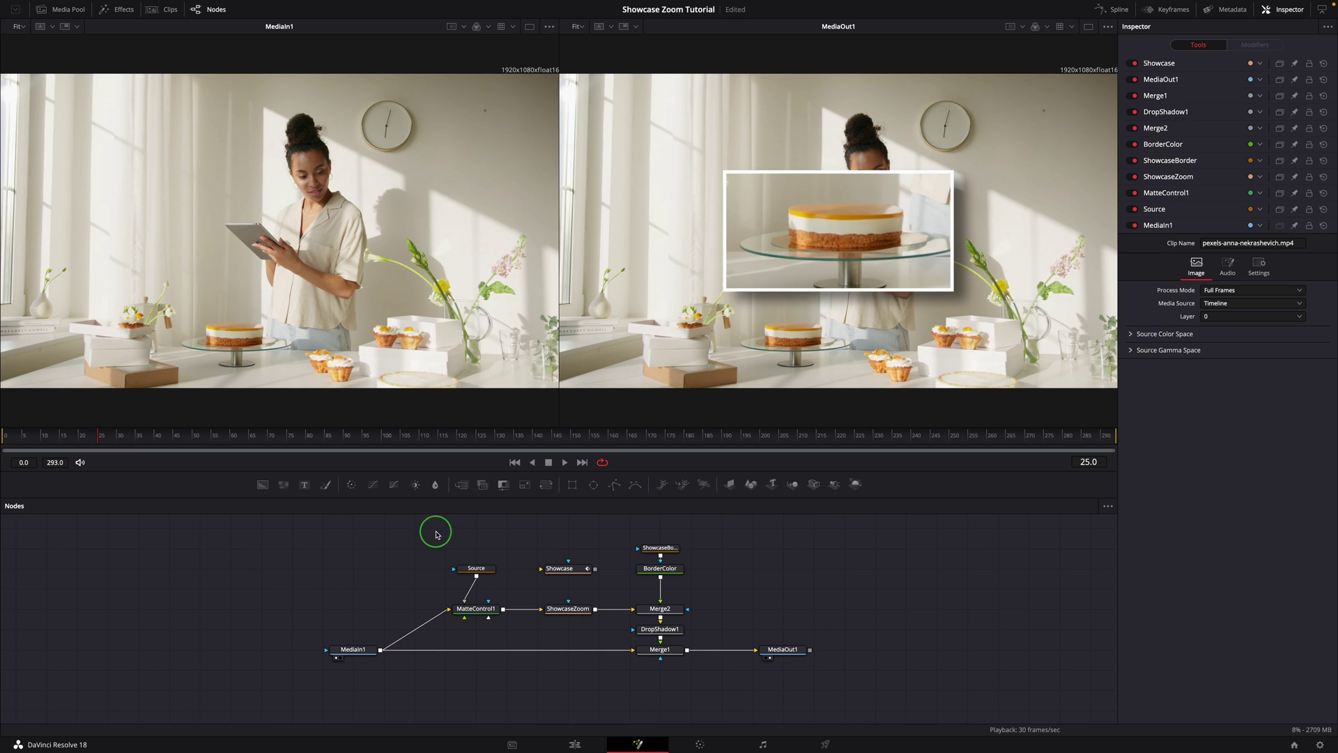
{"action": "left_click_drag", "start_coordinate": [436, 534], "coordinate": [717, 678]}
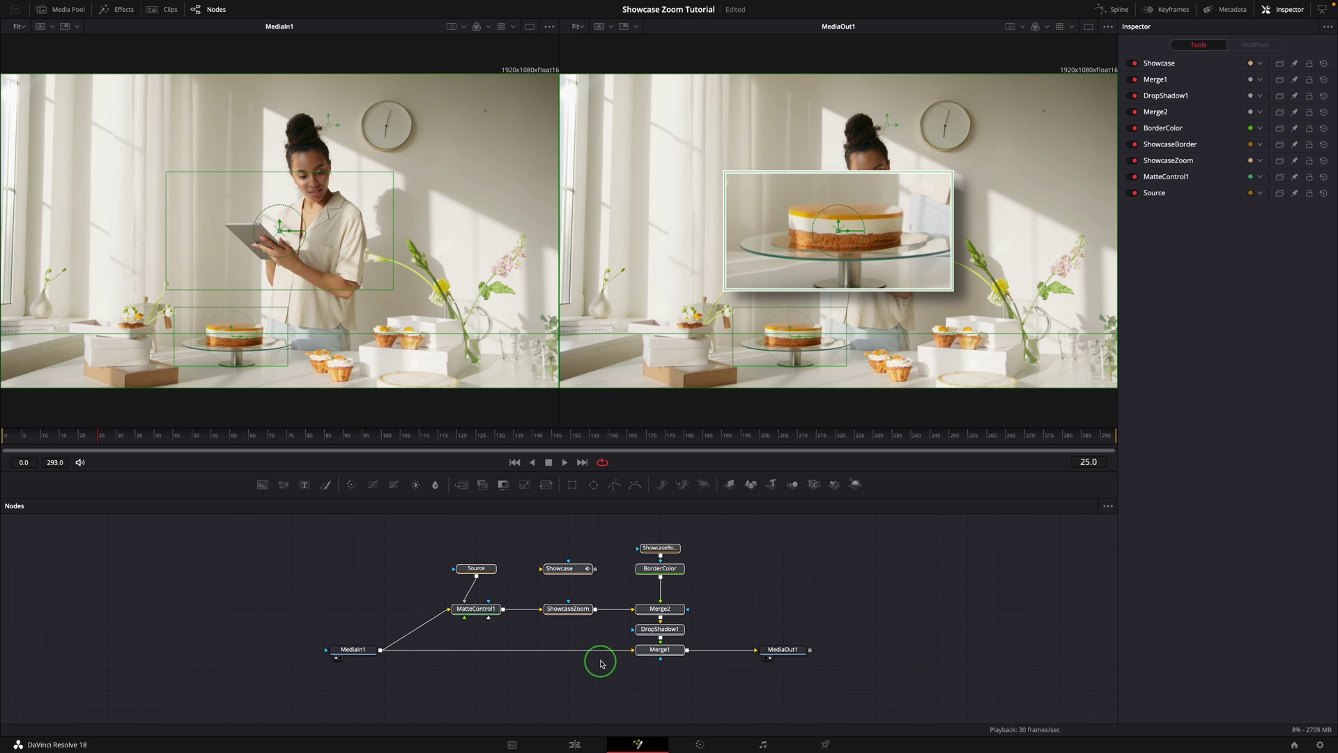
{"action": "left_click", "coordinate": [724, 599]}
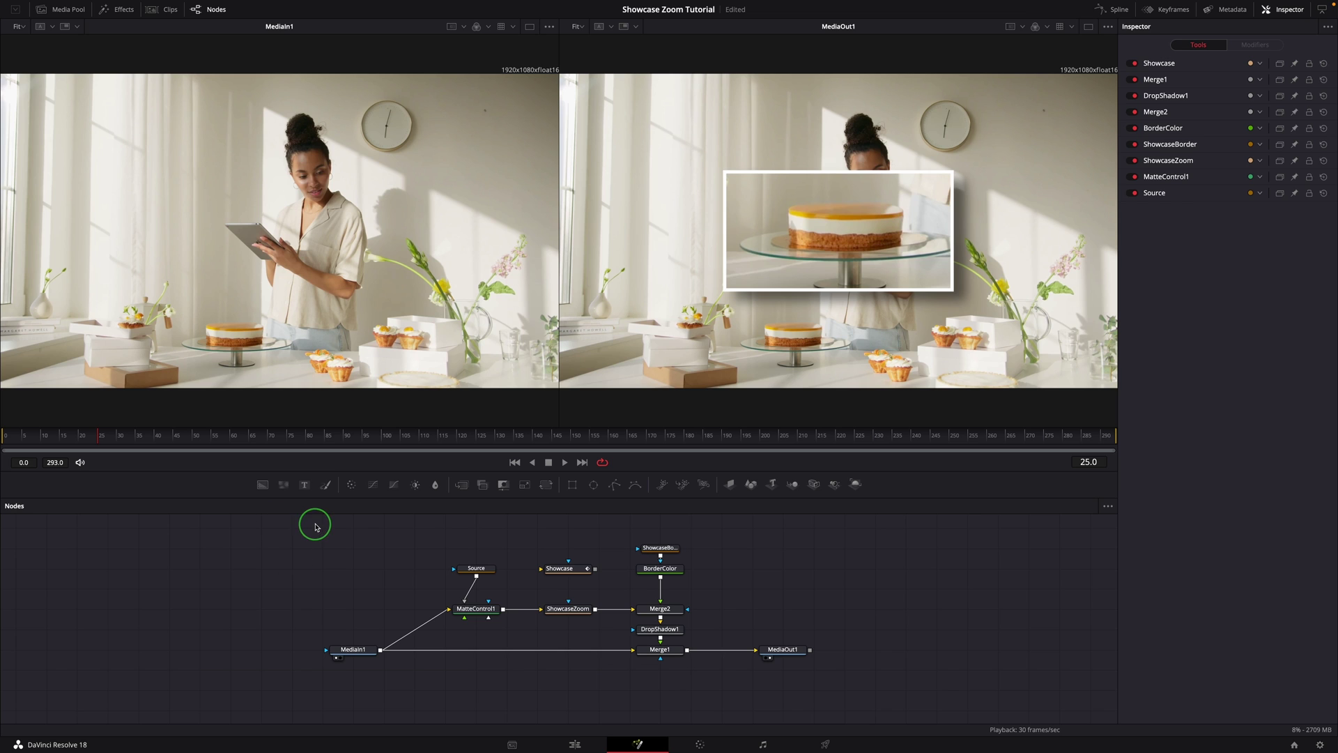
Create a macro from all the nodes, including MediaIn1 and MediaOut1, and name it Showcase Zoom Tutorial
{"action": "left_click_drag", "start_coordinate": [310, 524], "coordinate": [829, 696]}
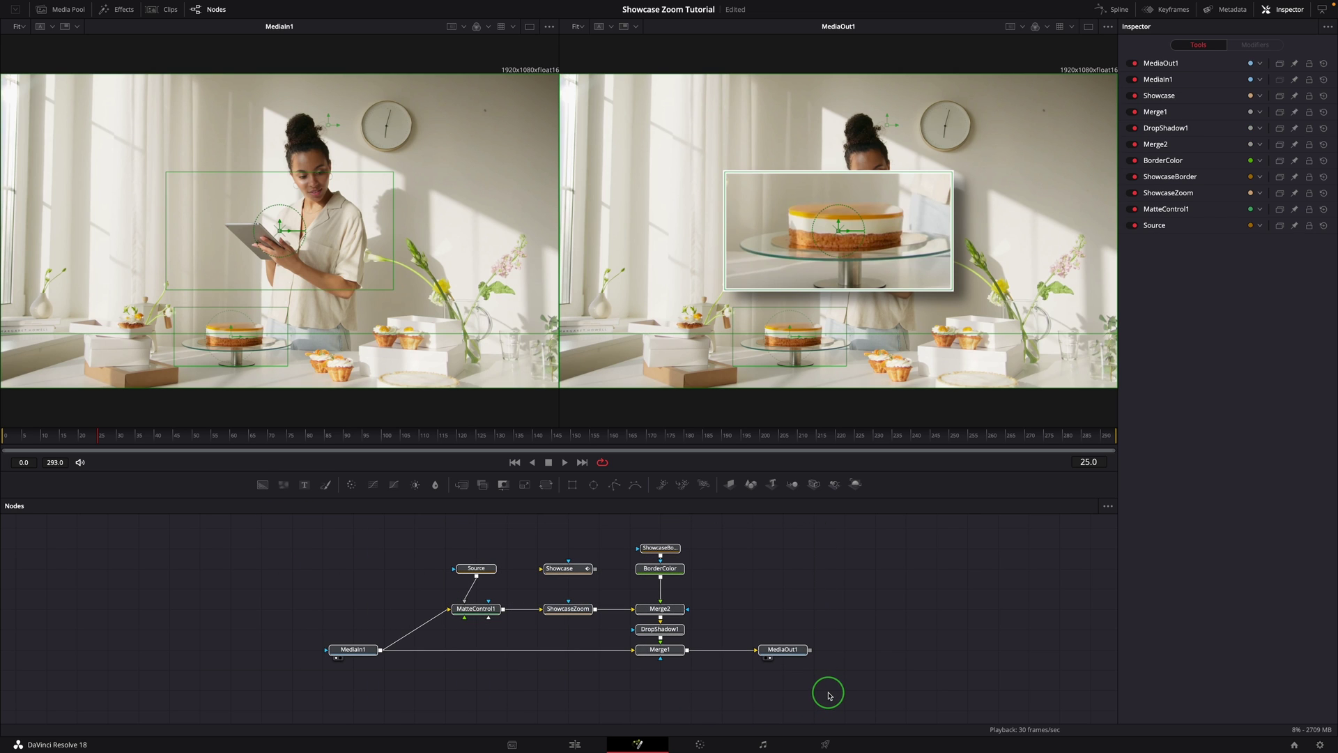
{"action": "right_click", "coordinate": [658, 648]}
{"action": "mouse_move", "coordinate": [692, 479]}
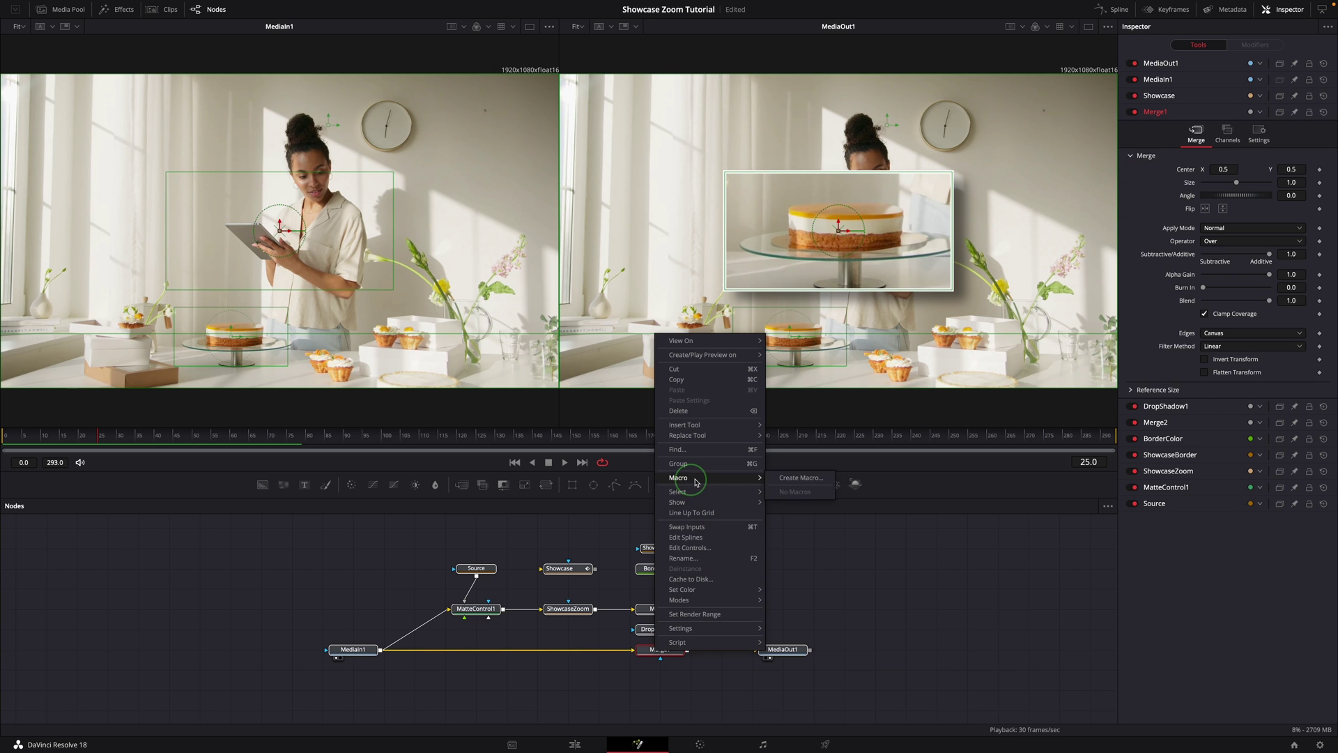
{"action": "left_click", "coordinate": [802, 478]}
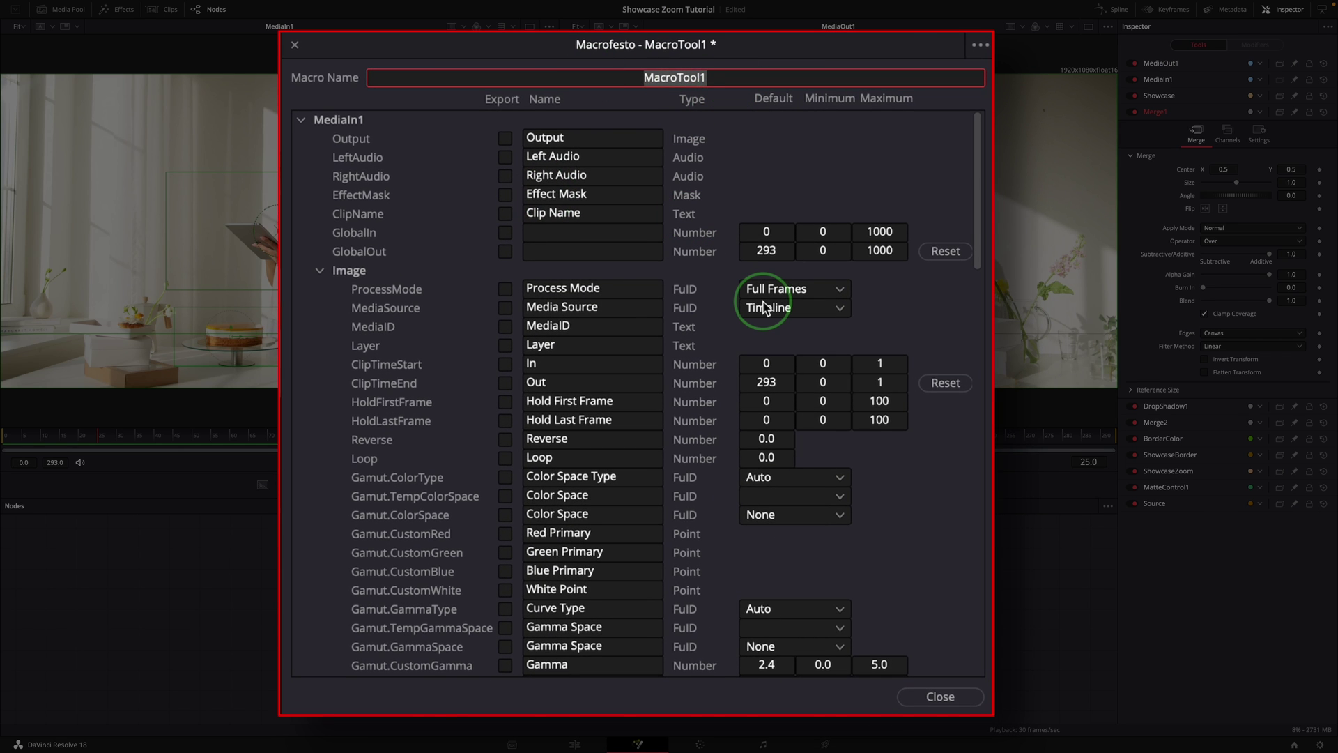
{"action": "type", "text": "Showcase Zoom Tutorial"}
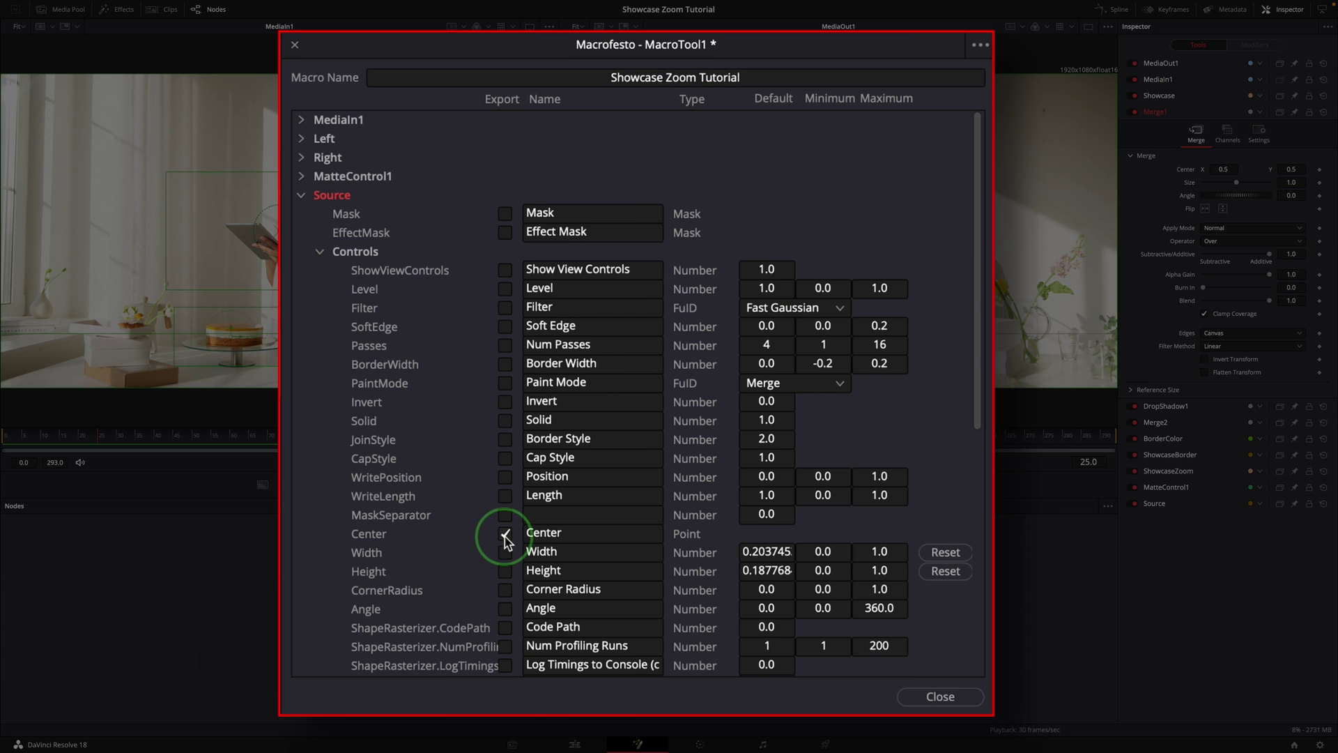
Export the Source node's Width and Height alongside its Center, and label the Center control Source Center
{"action": "left_click", "coordinate": [505, 552]}
{"action": "left_click", "coordinate": [506, 570]}
{"action": "left_click", "coordinate": [570, 541]}
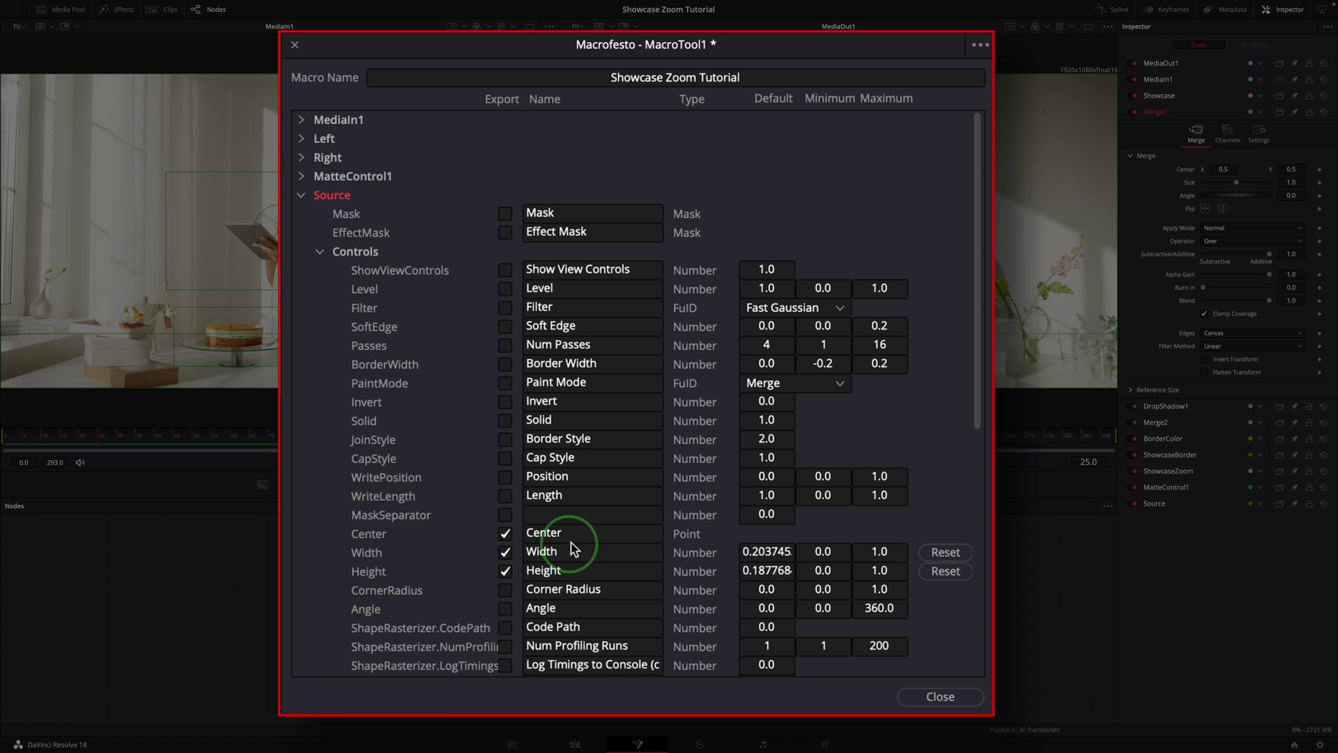
{"action": "left_click", "coordinate": [647, 542]}
{"action": "type", "text": "Source"}
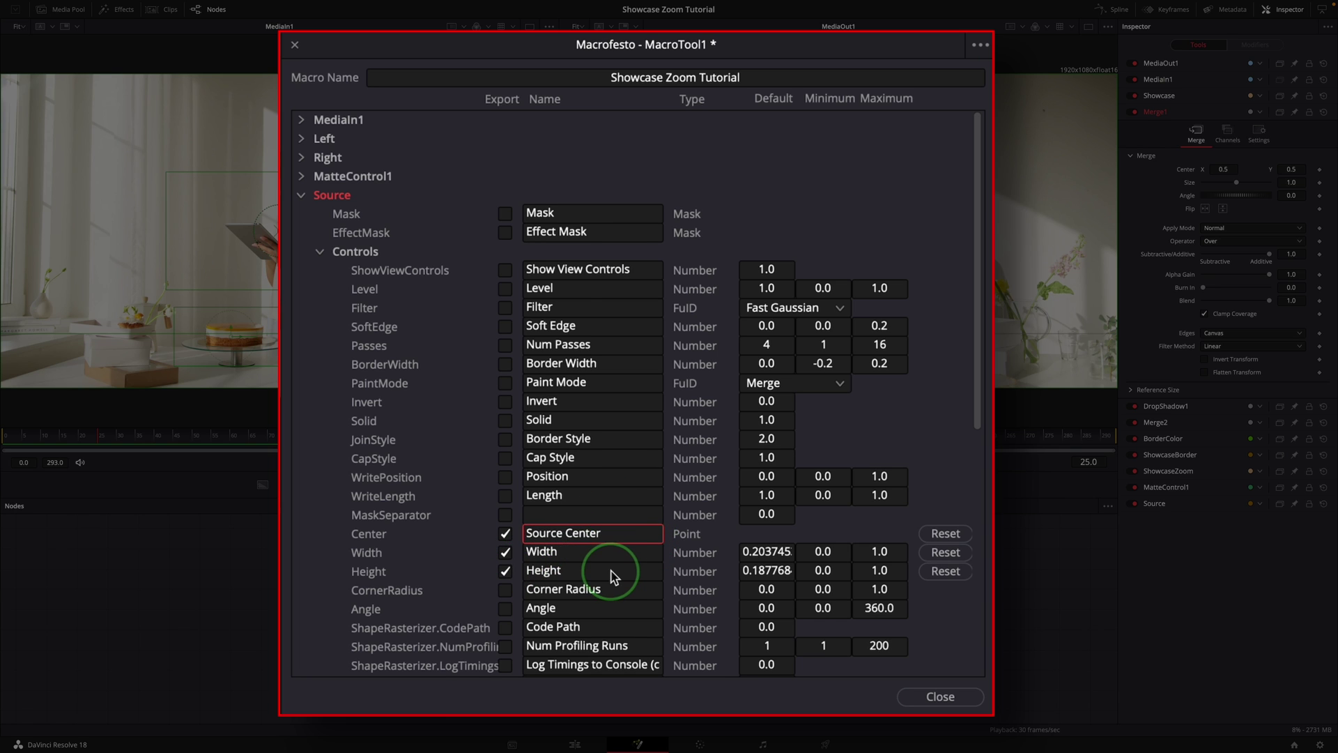
Exclude the Showcase node's Output from the macro's exported controls
{"action": "scroll", "coordinate": [558, 453], "scroll_direction": "down", "scroll_amount": 10}
{"action": "left_click", "coordinate": [502, 350]}
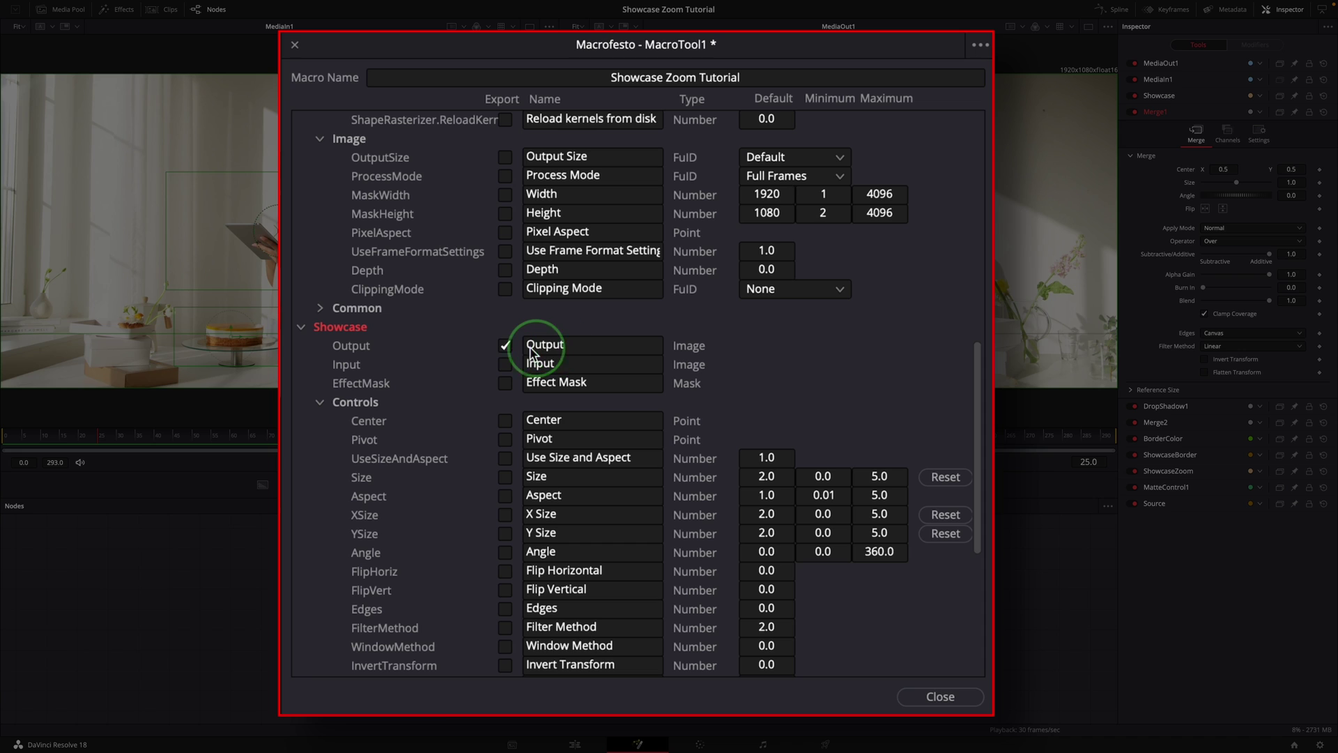
{"action": "left_click", "coordinate": [506, 346]}
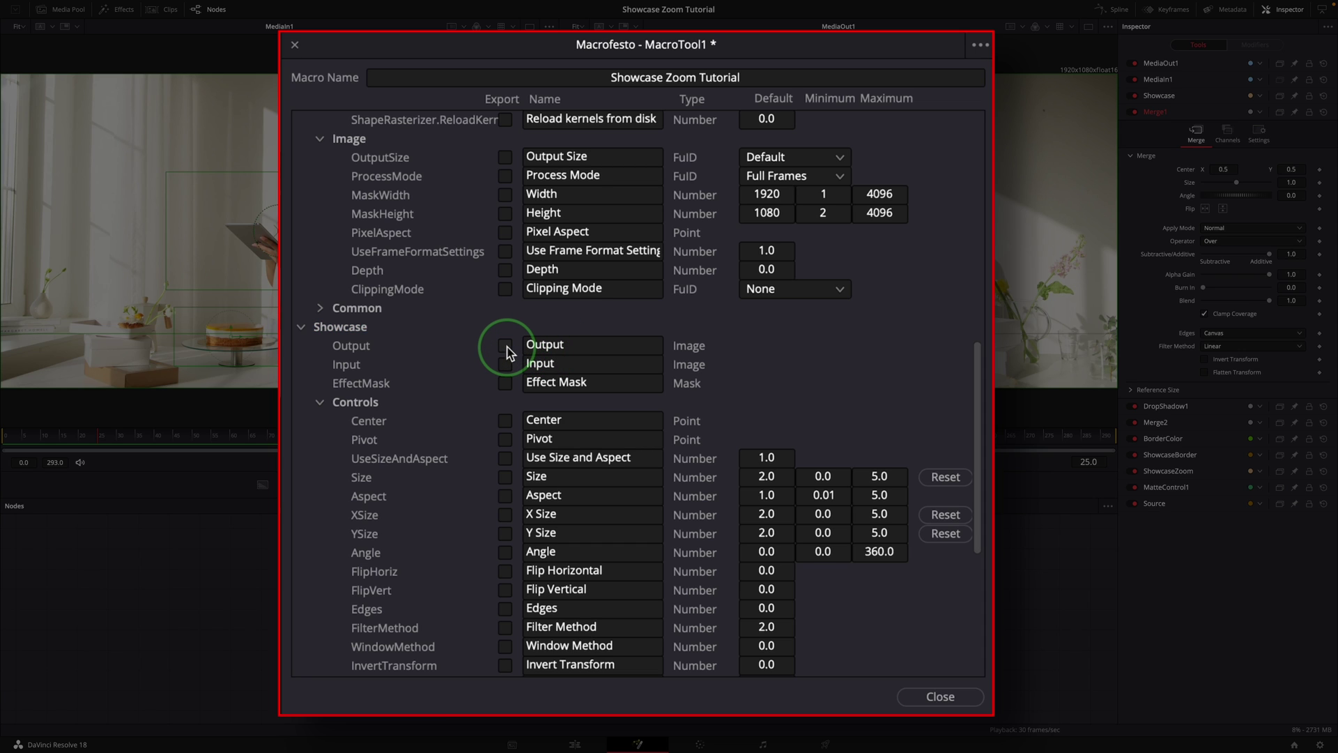
Export the Showcase node's Center, Size and AnimationInTime, labelling the Center control Showcase Center
{"action": "left_click", "coordinate": [505, 420]}
{"action": "left_click", "coordinate": [505, 477]}
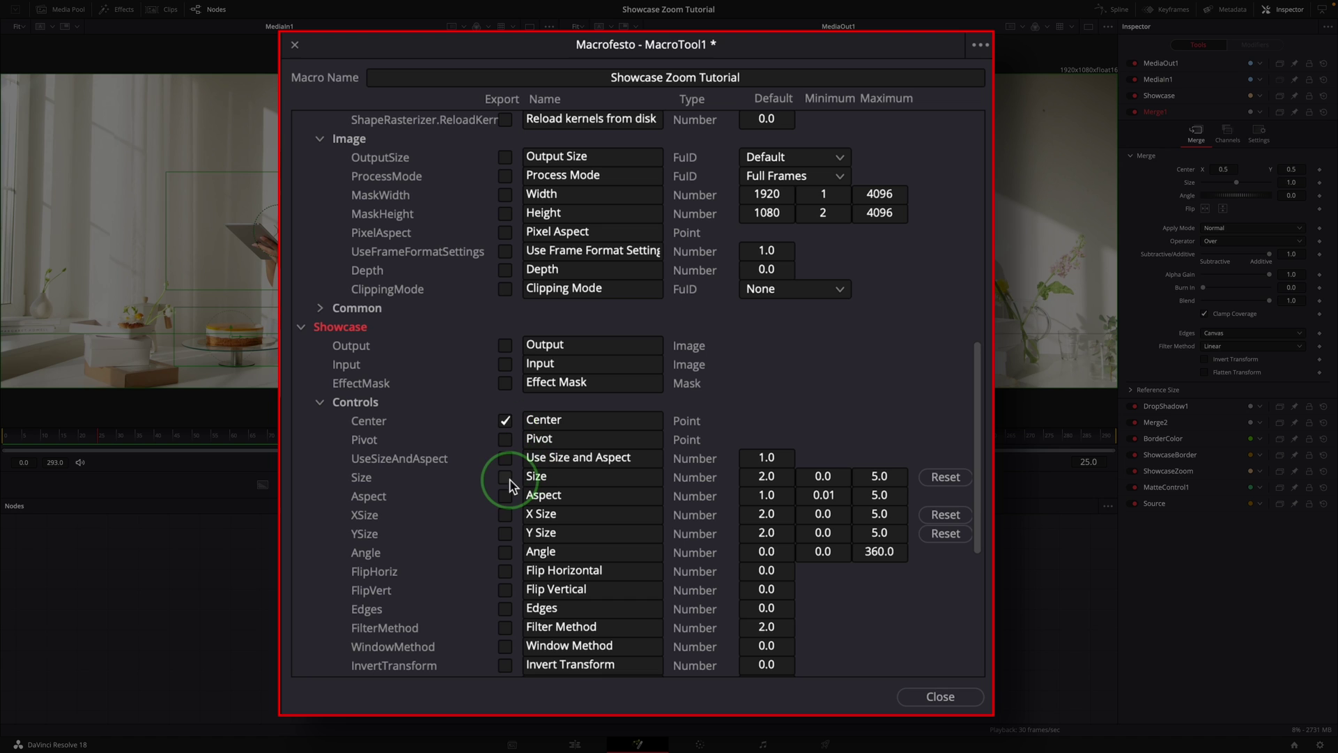
{"action": "left_click", "coordinate": [628, 424]}
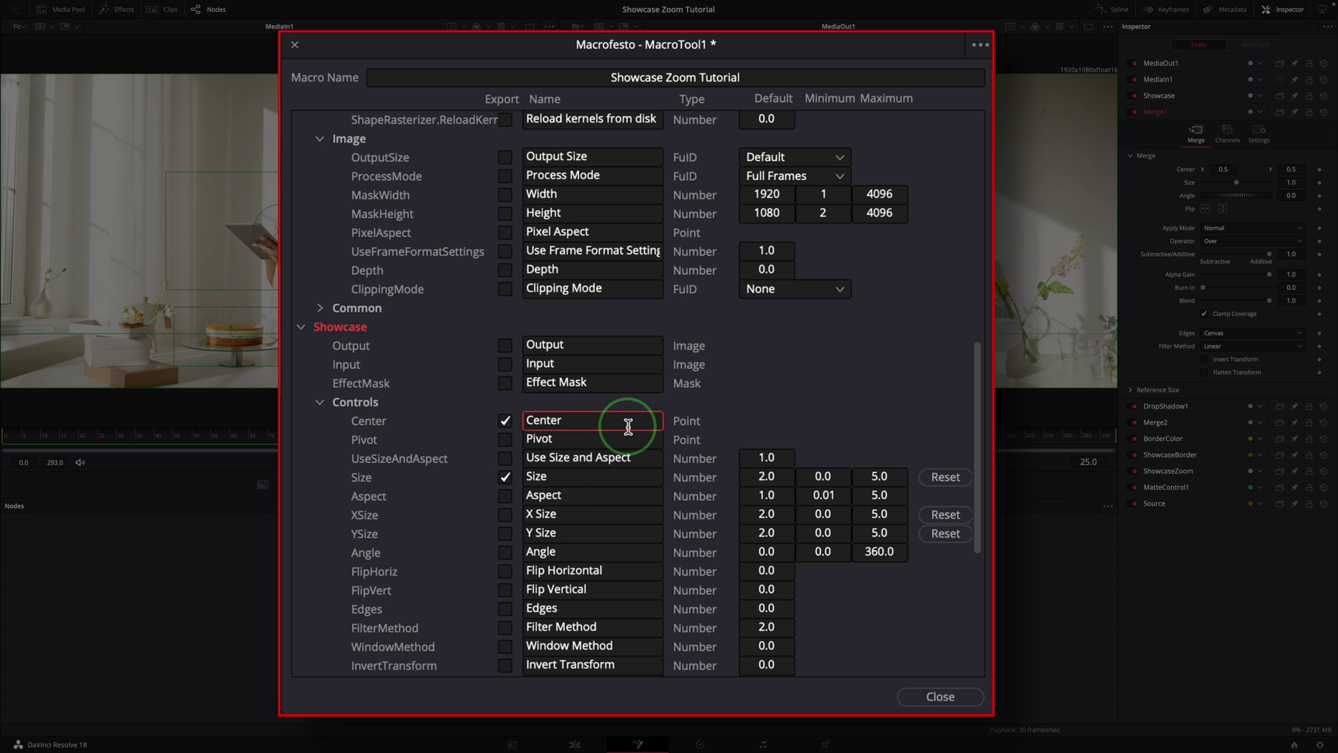
{"action": "type", "text": "Showcase"}
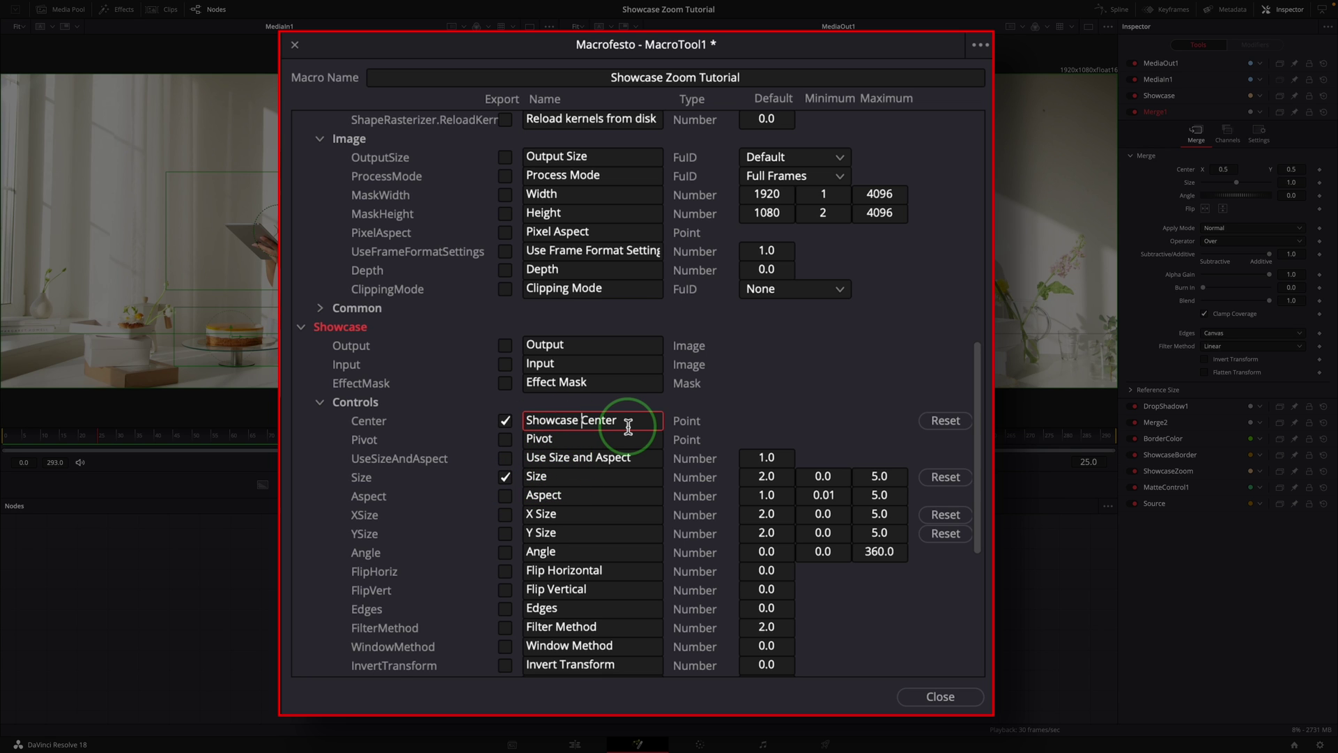
{"action": "scroll", "coordinate": [607, 487], "scroll_direction": "down", "scroll_amount": 5}
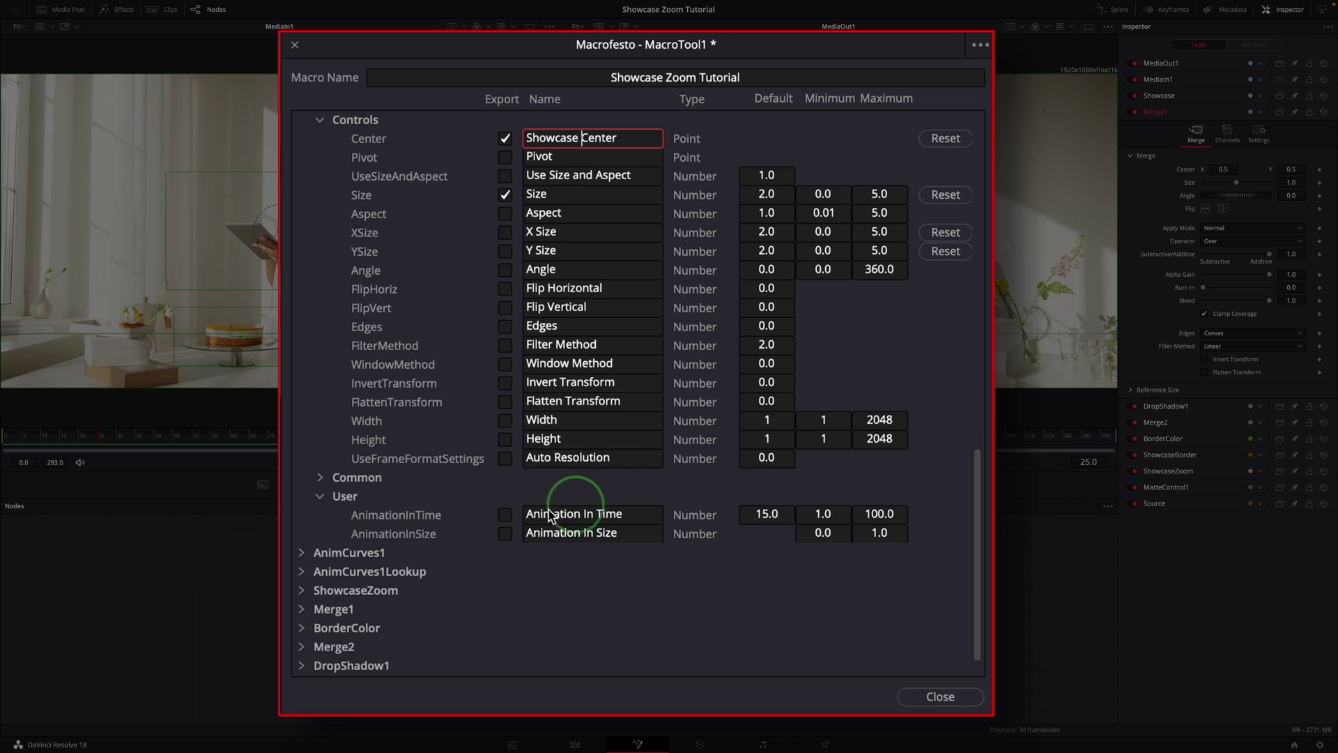
{"action": "left_click", "coordinate": [505, 515]}
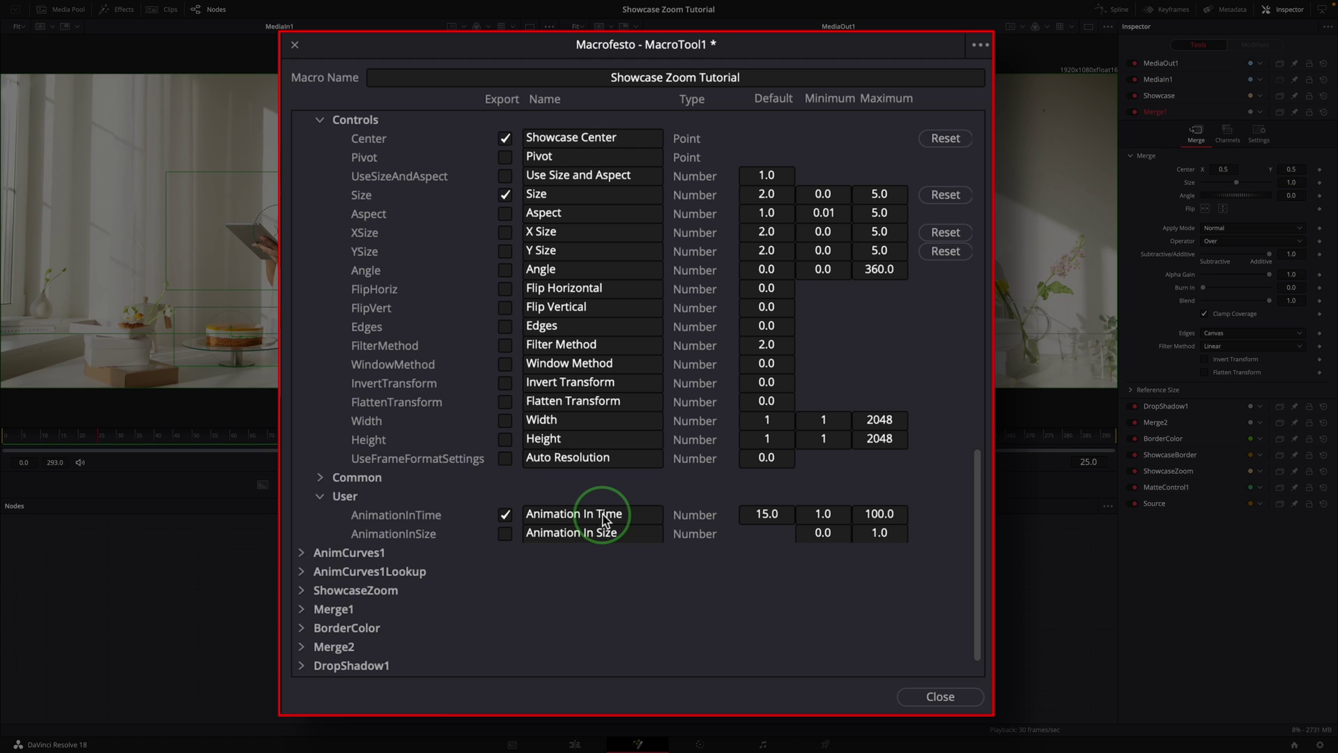
Export the AnimCurves1 EaseIn and EaseOut controls and label EaseIn as Curves
{"action": "scroll", "coordinate": [306, 515], "scroll_direction": "down", "scroll_amount": 2}
{"action": "left_click", "coordinate": [301, 514]}
{"action": "scroll", "coordinate": [707, 558], "scroll_direction": "down", "scroll_amount": 5}
{"action": "scroll", "coordinate": [711, 560], "scroll_direction": "down", "scroll_amount": 2}
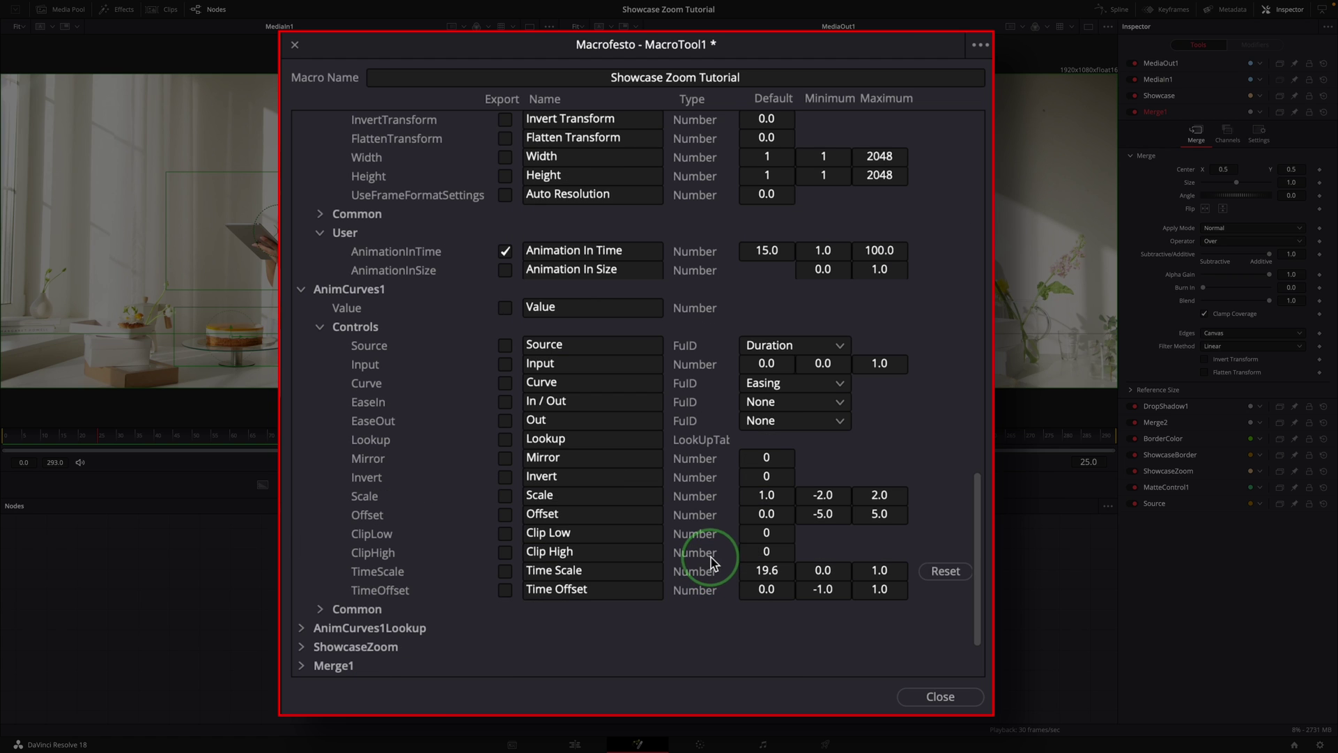
{"action": "left_click", "coordinate": [505, 401]}
{"action": "left_click", "coordinate": [506, 421]}
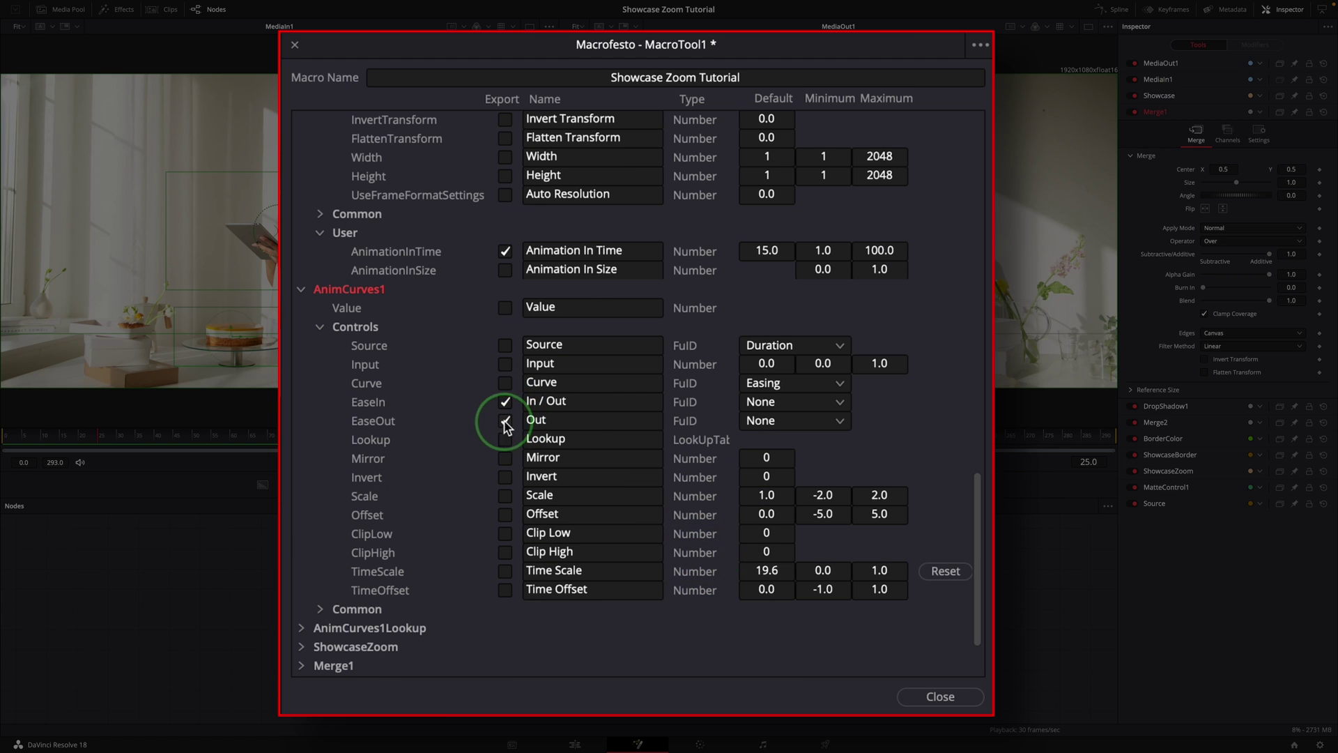
{"action": "left_click", "coordinate": [577, 401]}
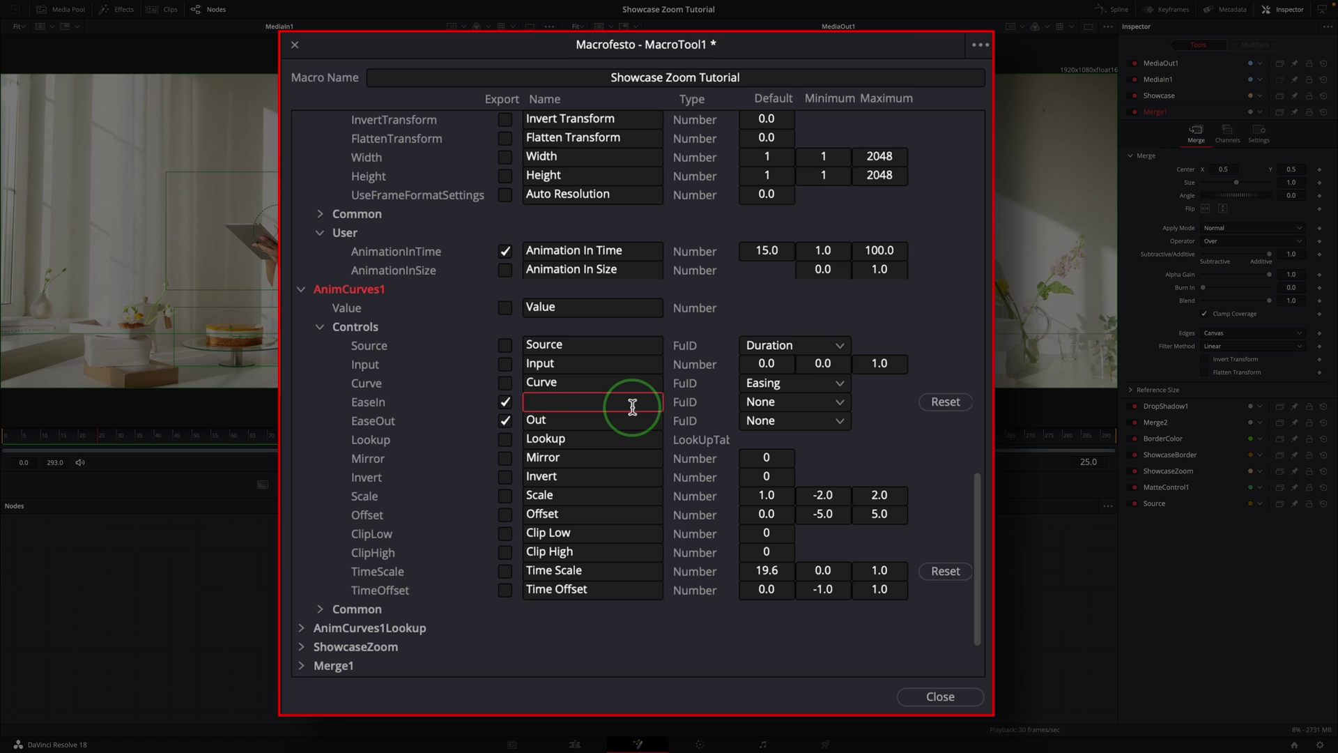
{"action": "type", "text": "Curves"}
Export the BorderColor node's TopLeftRed, TopLeftGreen, TopLeftBlue and TopLeftAlpha, labelling the red channel control Border Color
{"action": "scroll", "coordinate": [488, 412], "scroll_direction": "down", "scroll_amount": 10}
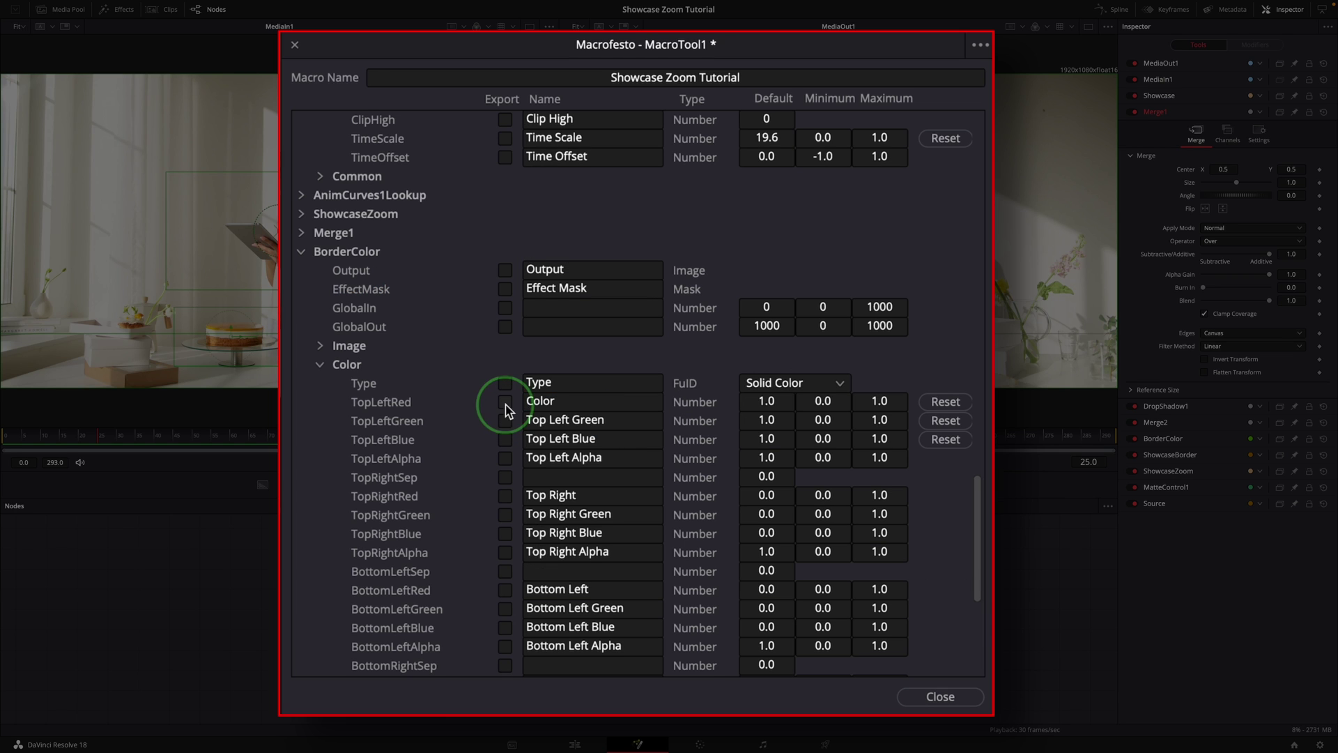
{"action": "left_click", "coordinate": [505, 401]}
{"action": "left_click", "coordinate": [505, 420]}
{"action": "left_click", "coordinate": [507, 439]}
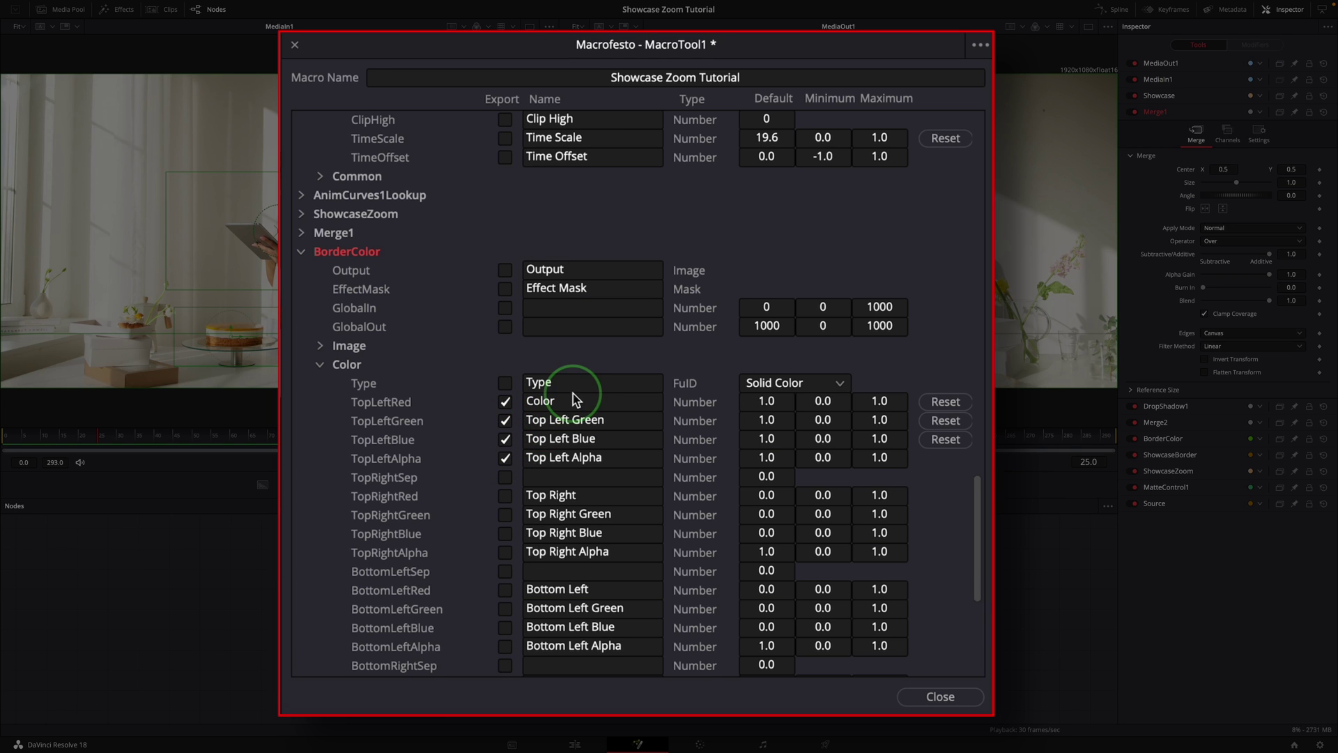
{"action": "left_click", "coordinate": [551, 402]}
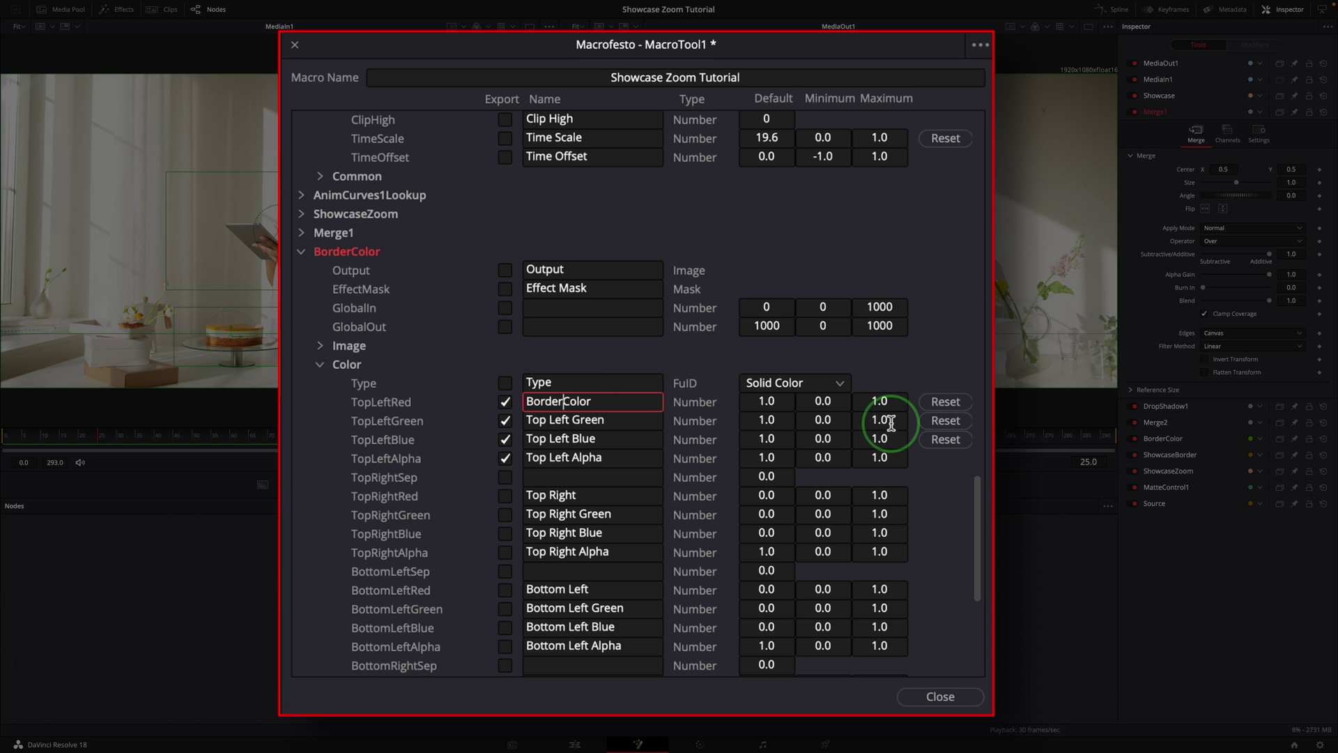
Export ShowcaseBorder's BorderWidth and DropShadow1's shadowStrength controls
{"action": "scroll", "coordinate": [599, 446], "scroll_direction": "down", "scroll_amount": 10}
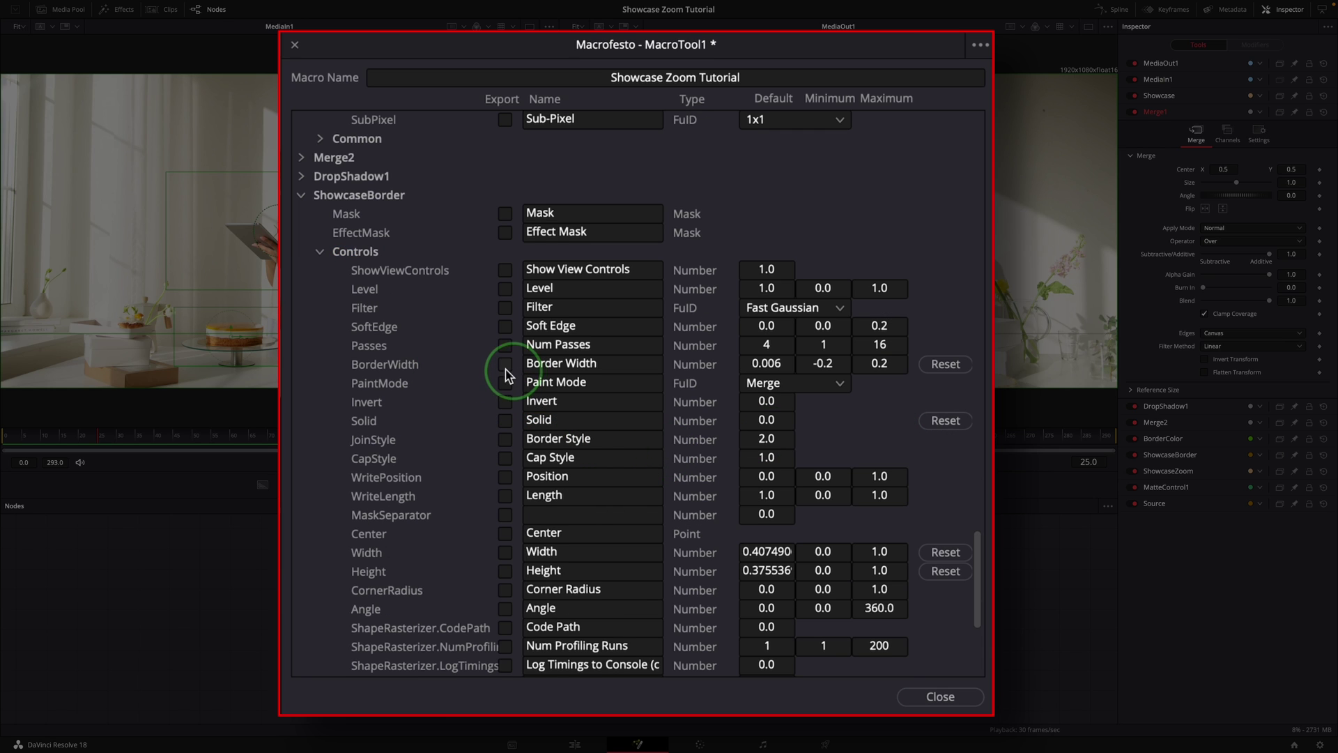
{"action": "left_click", "coordinate": [506, 365]}
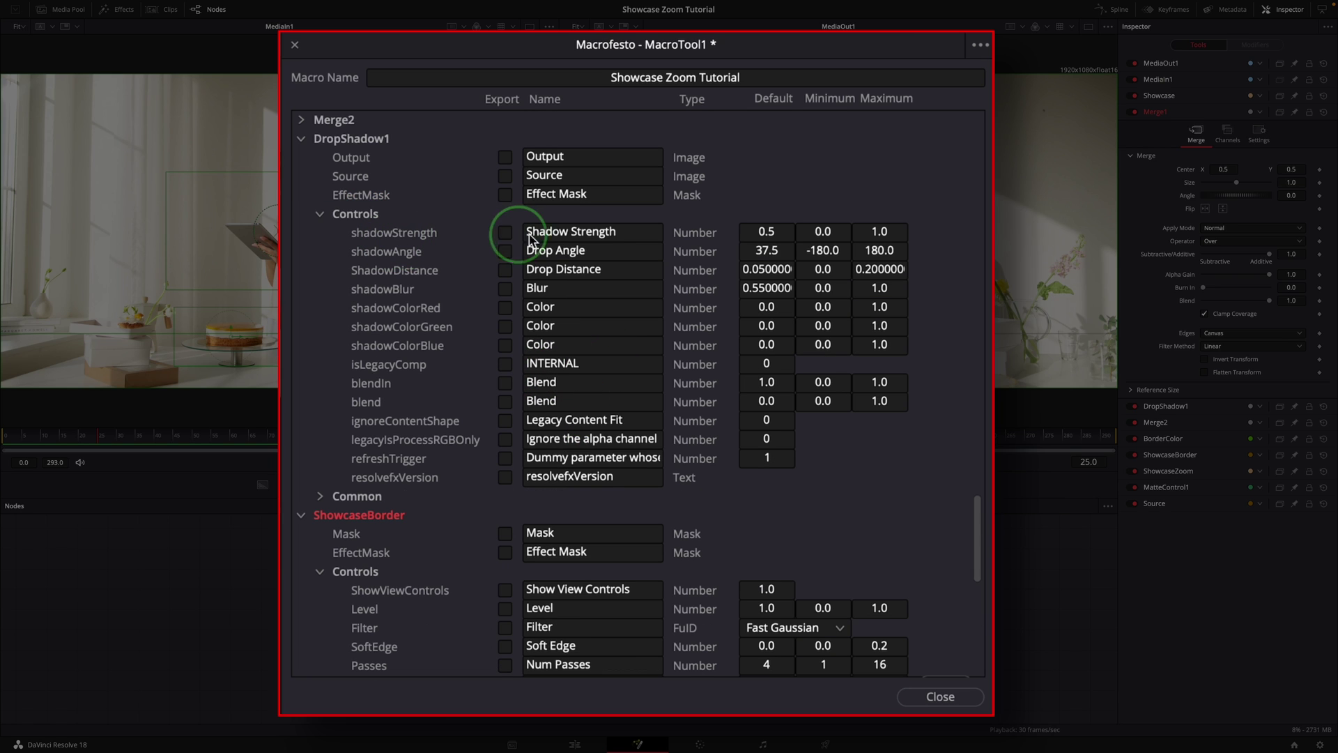
{"action": "left_click", "coordinate": [505, 232]}
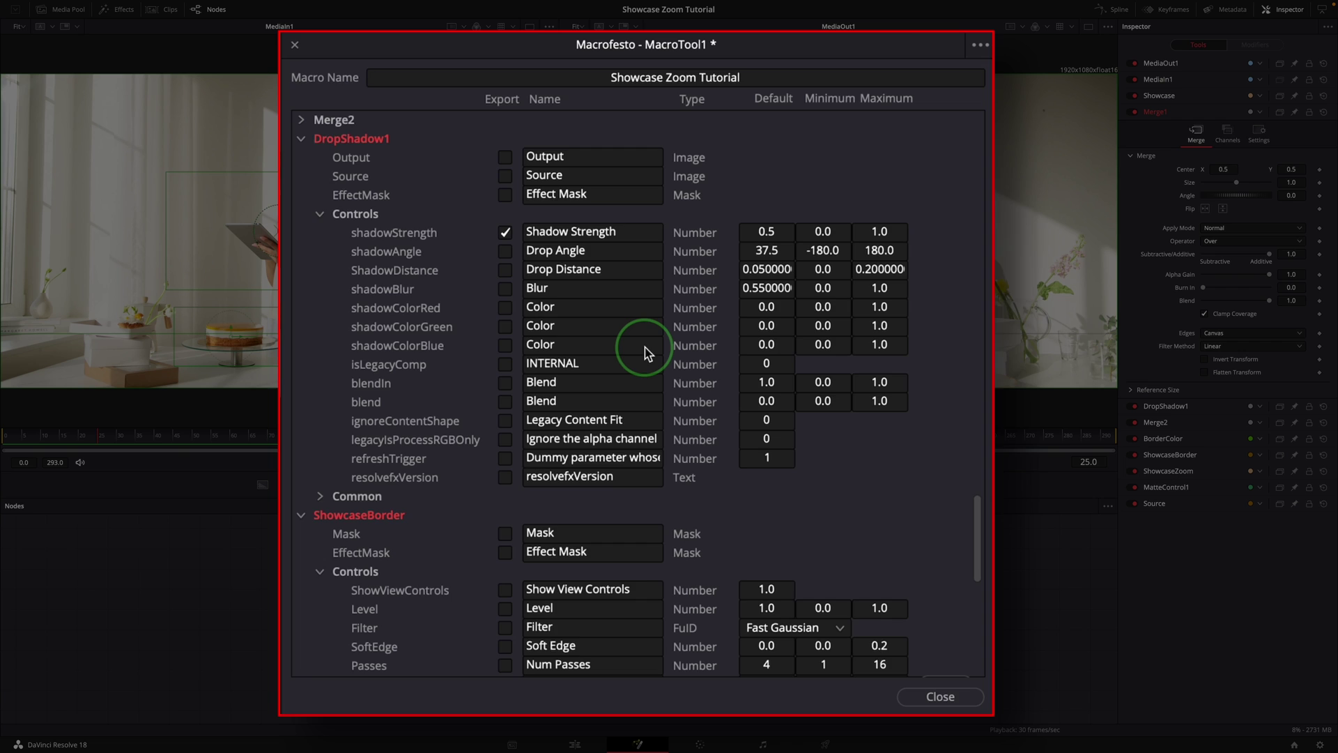
{"action": "scroll", "coordinate": [643, 349], "scroll_direction": "down", "scroll_amount": 3}
Save the macro as a group named Showcase Zoom Tutorial in Templates/Edit/Effects/Essential Effects, and close the macro editor
{"action": "left_click", "coordinate": [981, 45]}
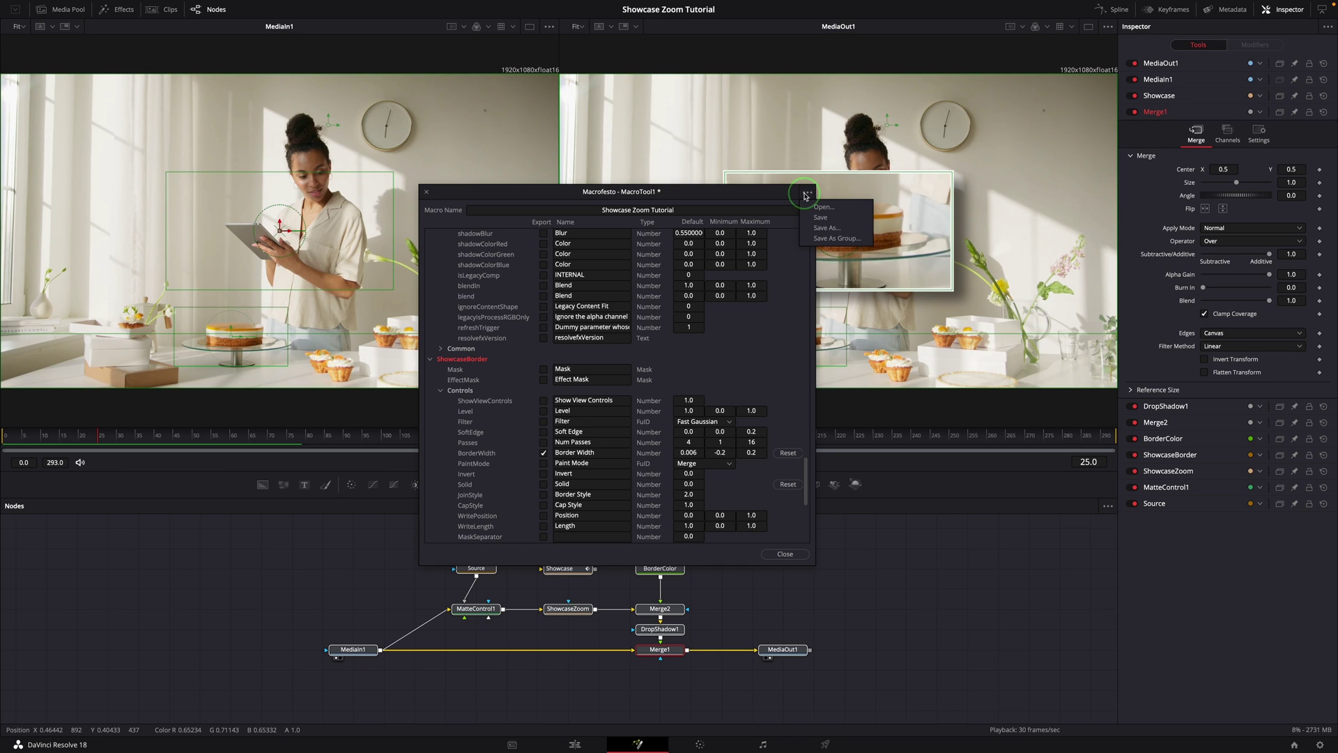
{"action": "left_click", "coordinate": [840, 239]}
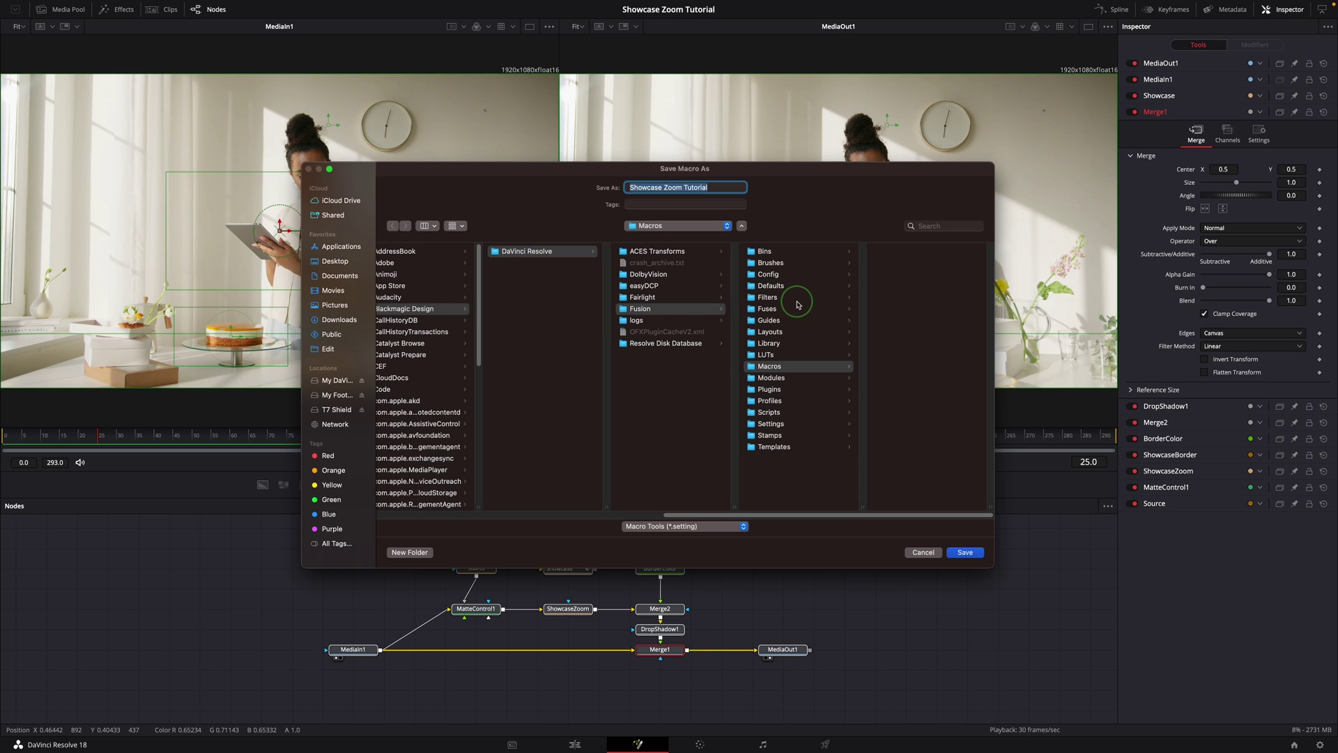
{"action": "left_click", "coordinate": [806, 457]}
{"action": "left_click", "coordinate": [899, 265]}
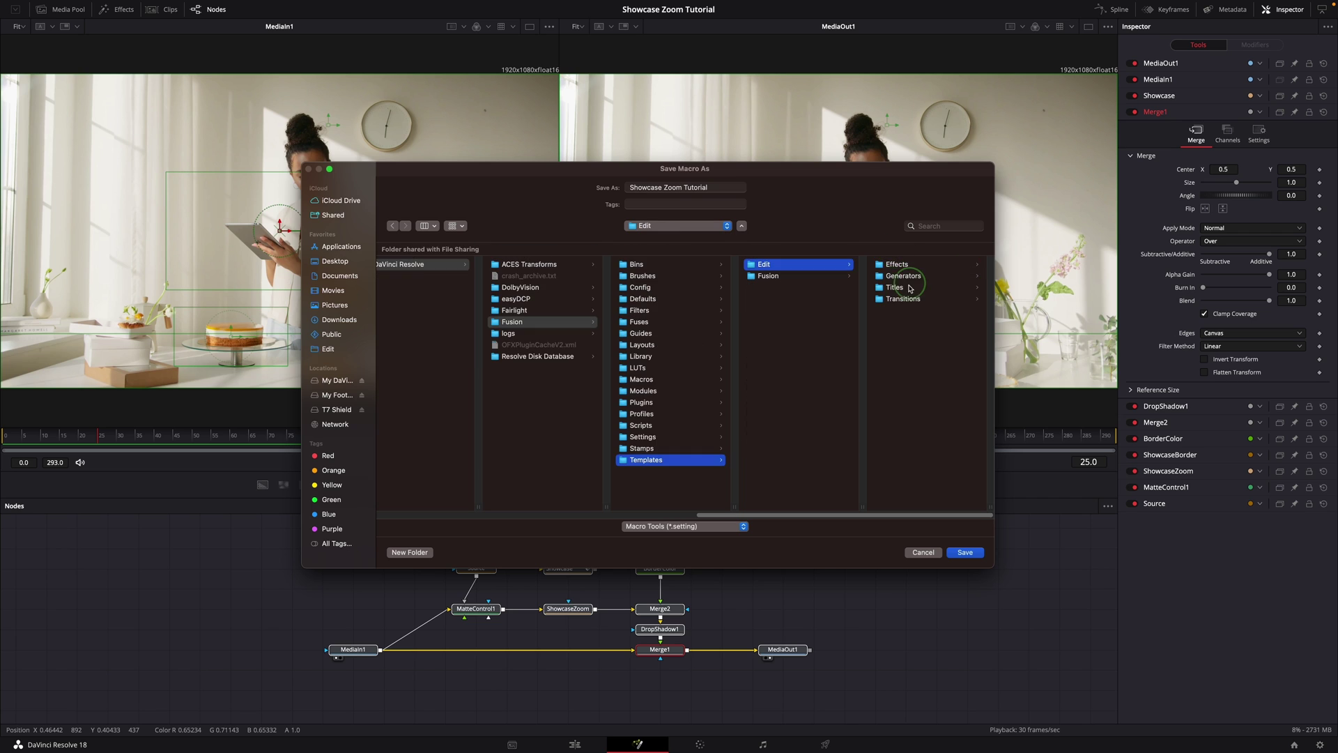
{"action": "left_click", "coordinate": [899, 265]}
{"action": "left_click", "coordinate": [908, 265]}
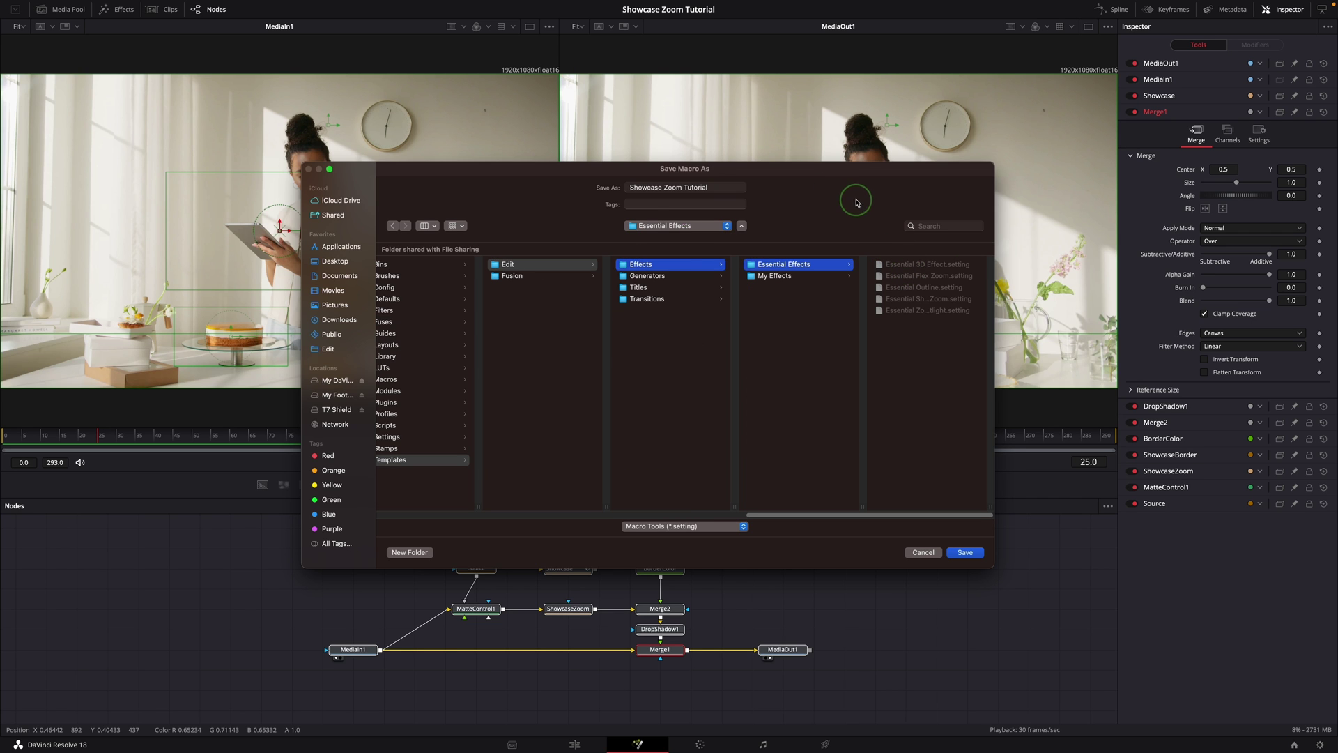
{"action": "left_click", "coordinate": [965, 553]}
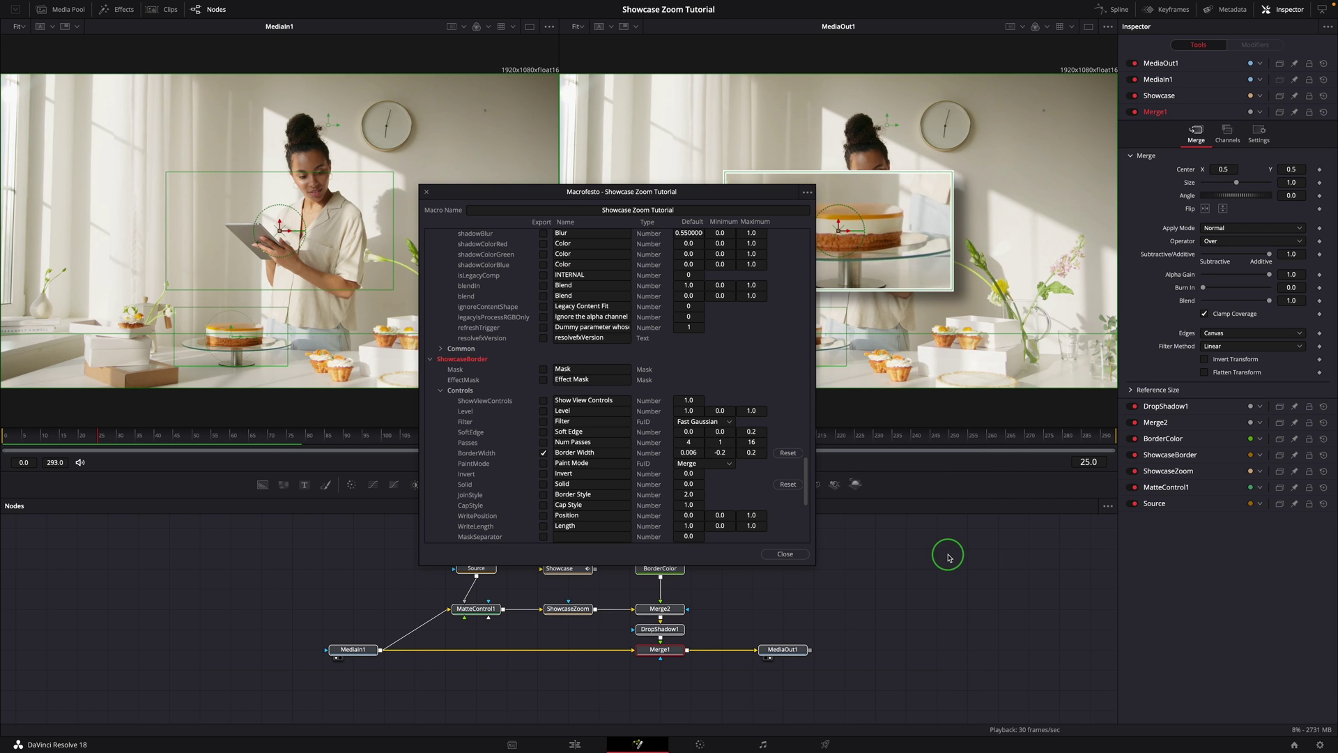
{"action": "left_click", "coordinate": [785, 554]}
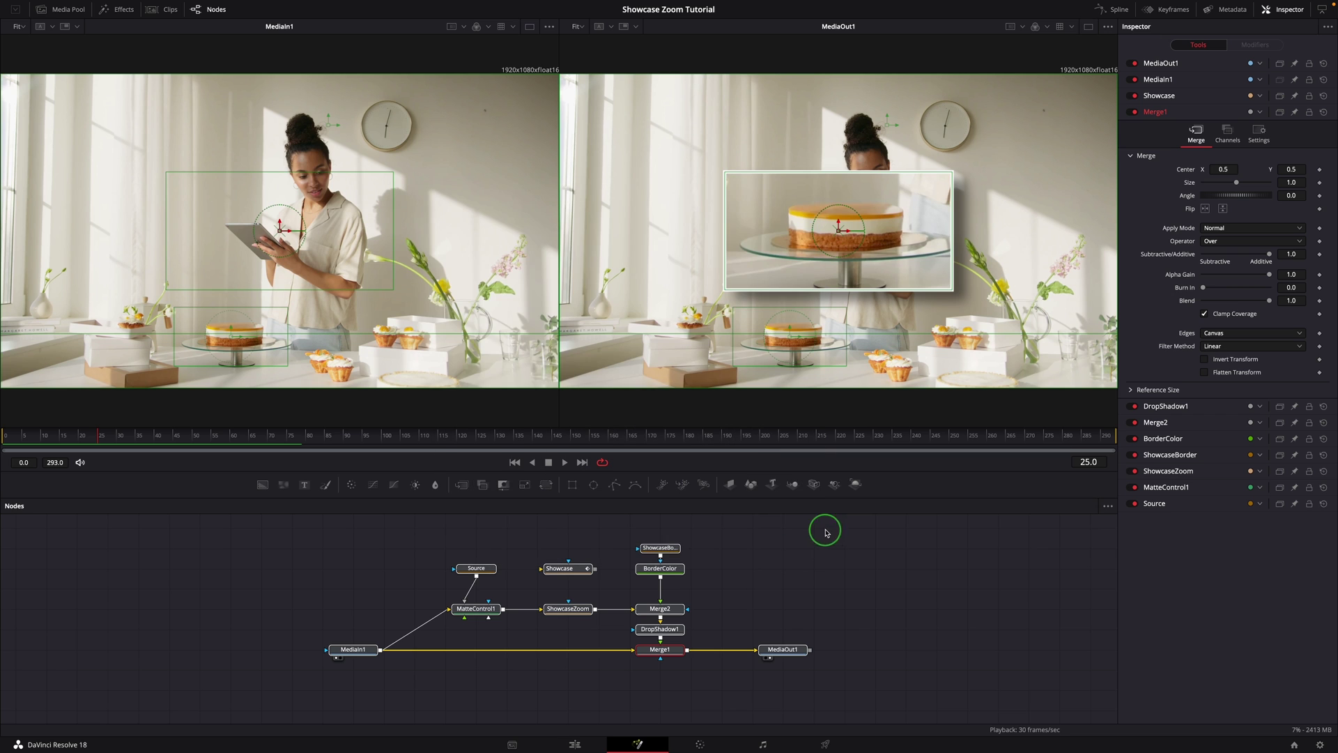
On the Edit page, place the cake table clip on Video 1 after the beach walk clip, with an Adjustment Clip above it on Video 2
{"action": "left_click", "coordinate": [578, 746]}
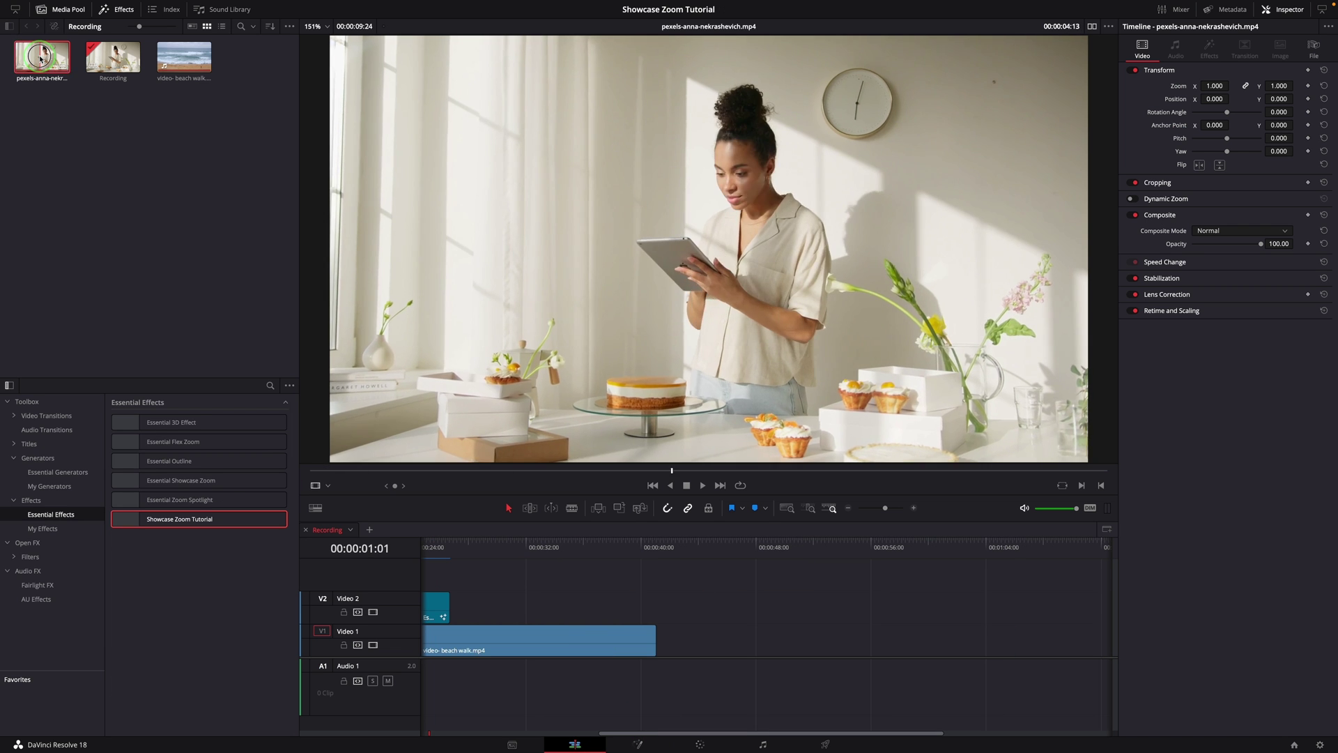
{"action": "left_click_drag", "start_coordinate": [42, 55], "coordinate": [770, 642]}
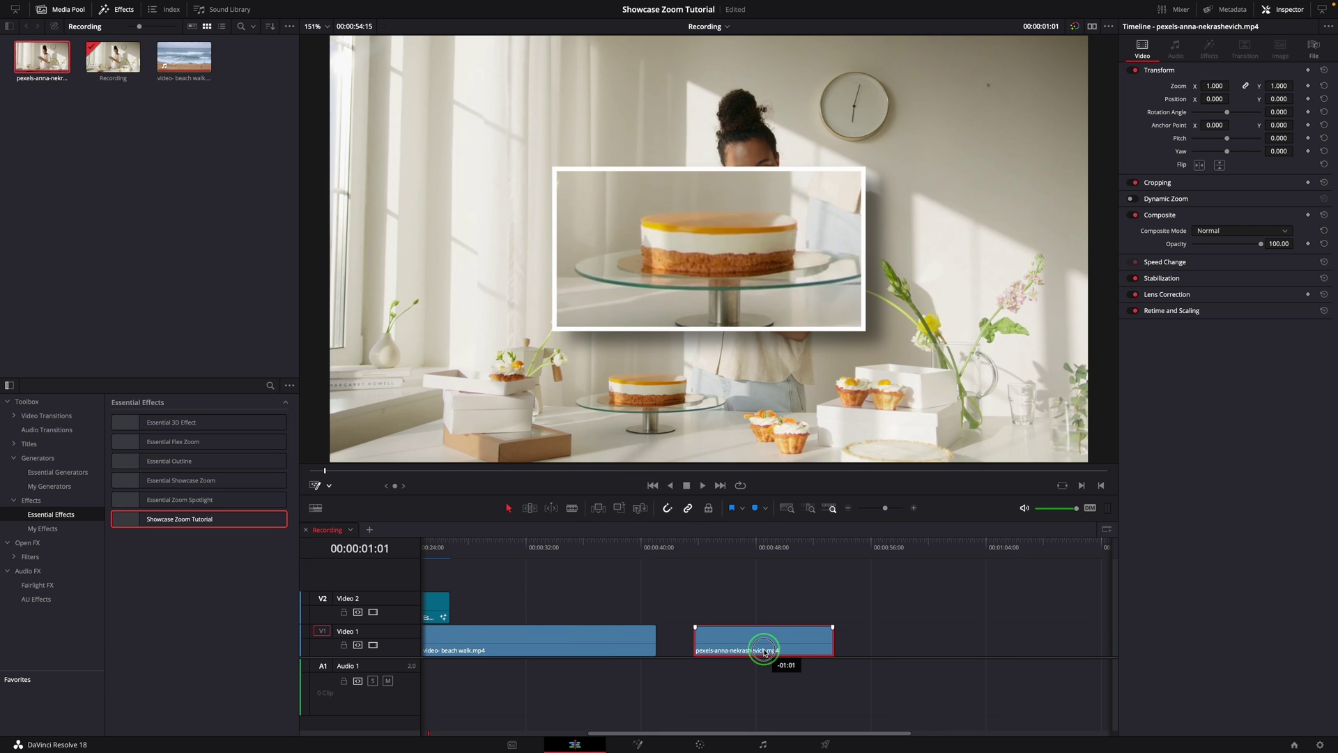
{"action": "left_click", "coordinate": [31, 499]}
{"action": "left_click_drag", "start_coordinate": [182, 422], "coordinate": [765, 606]}
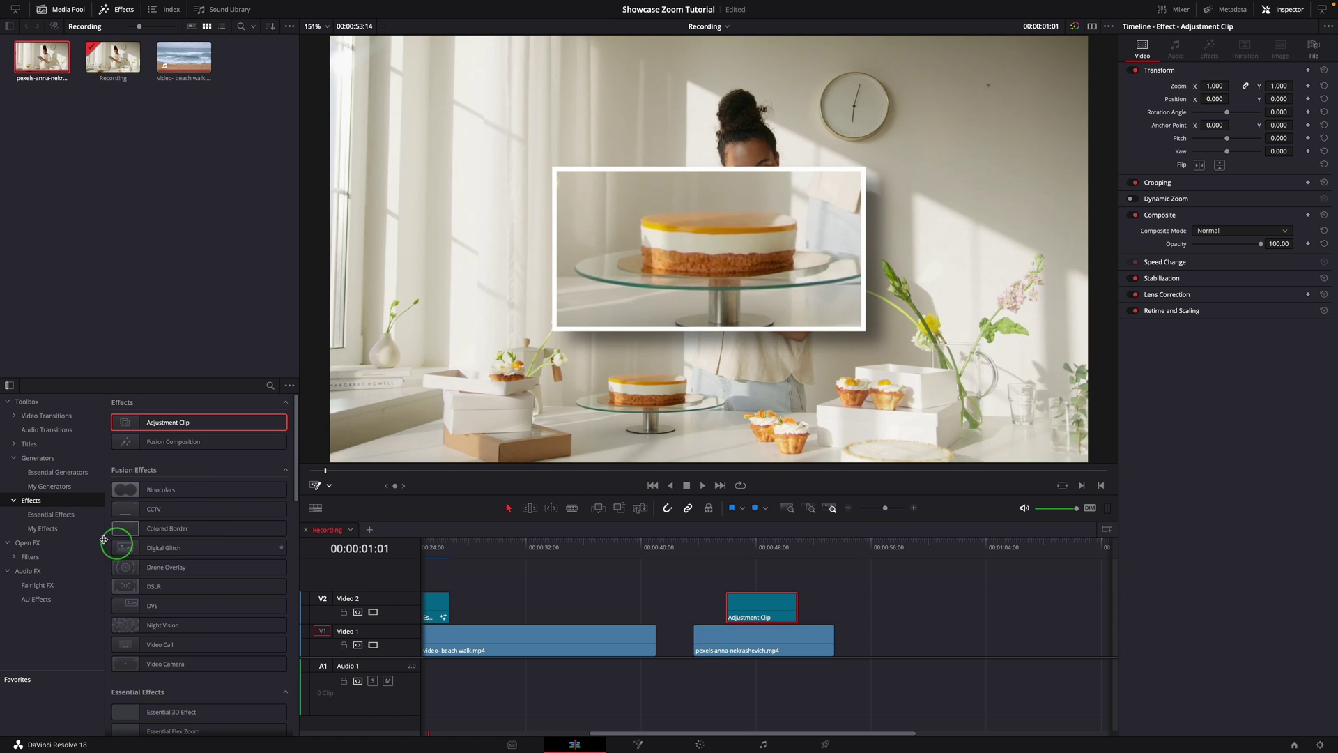
Apply the Showcase Zoom Tutorial effect from Essential Effects to the new Adjustment Clip
{"action": "left_click", "coordinate": [50, 514]}
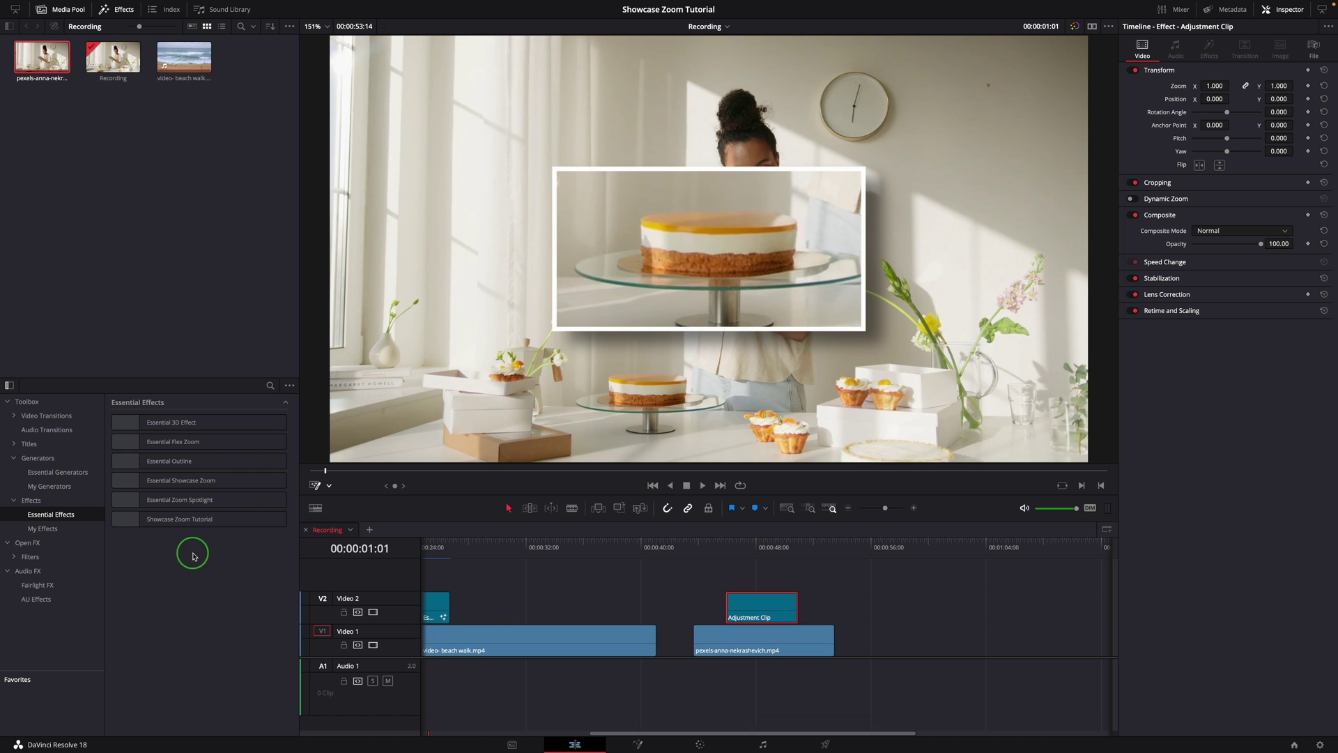
{"action": "left_click", "coordinate": [136, 525]}
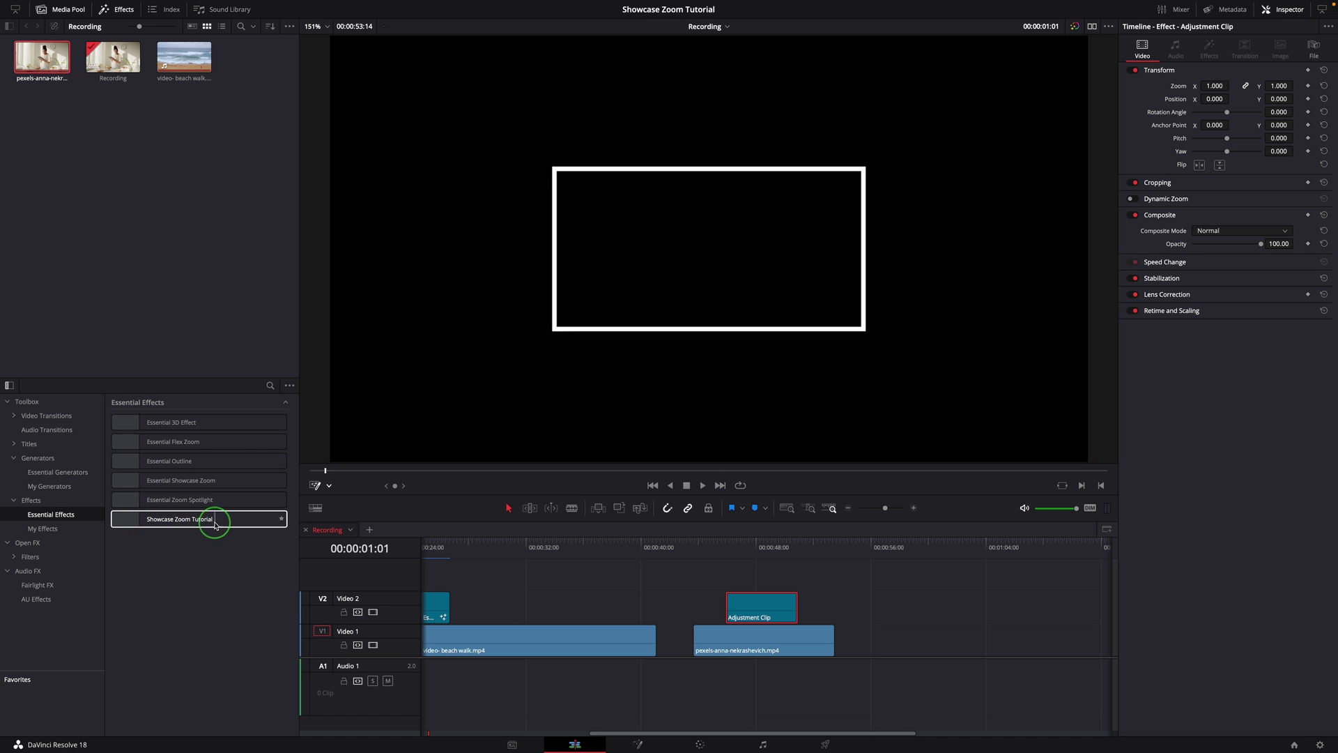
{"action": "left_click_drag", "start_coordinate": [215, 525], "coordinate": [749, 605]}
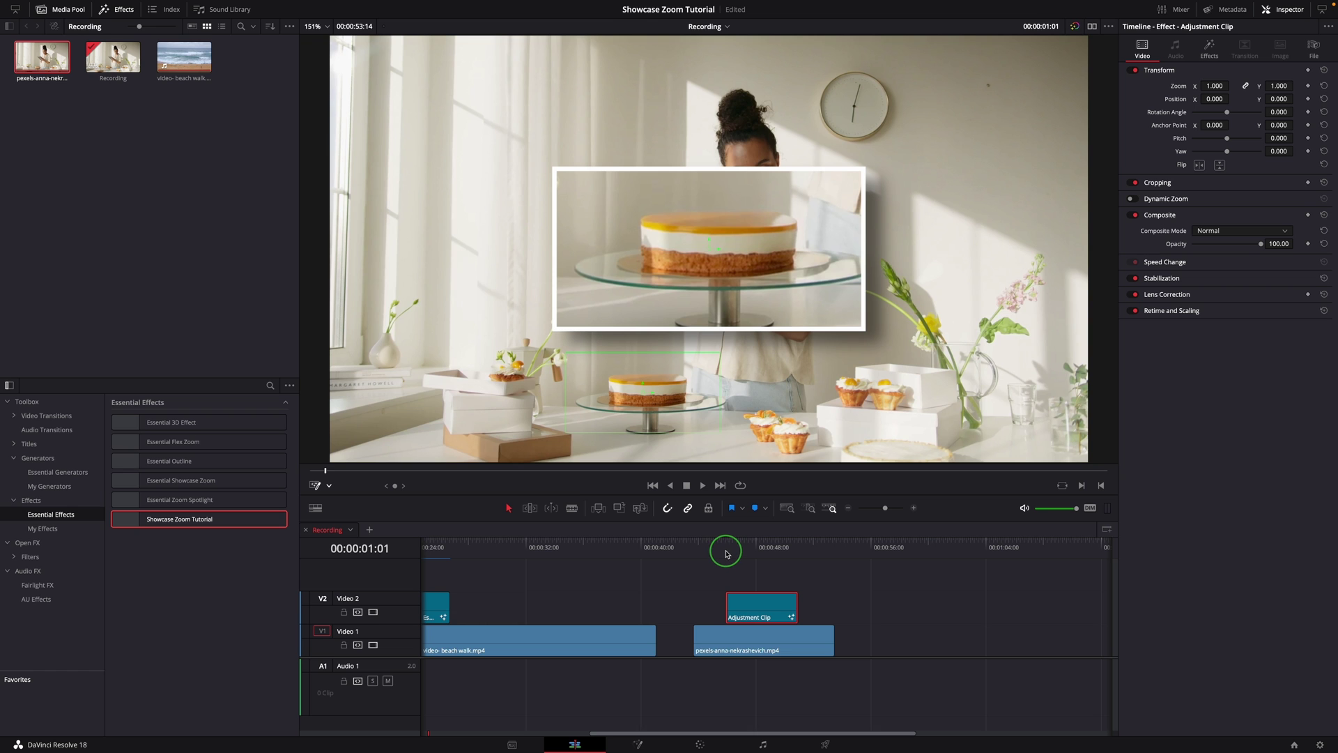
Play the timeline from just before the Adjustment Clip to check the effect's zoom-in animation
{"action": "left_click", "coordinate": [725, 548]}
{"action": "key", "text": "space"}
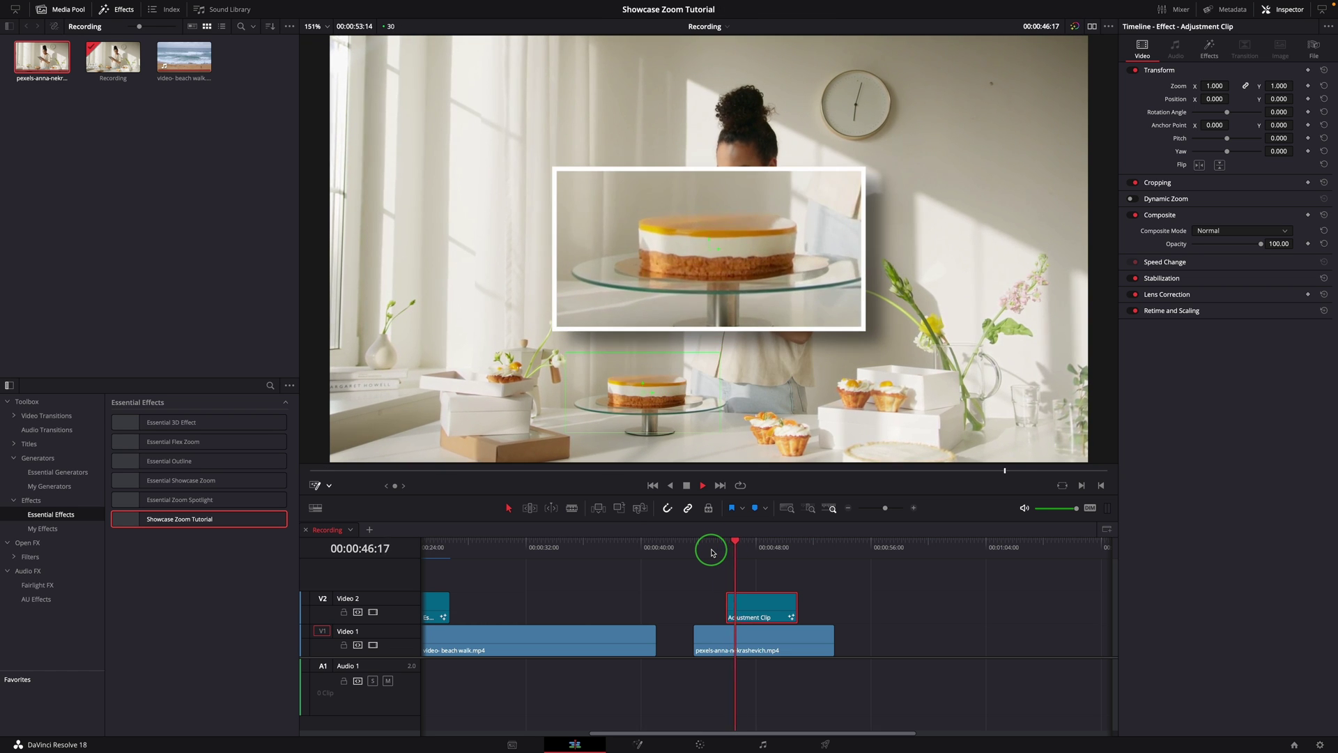
{"action": "left_click", "coordinate": [704, 544]}
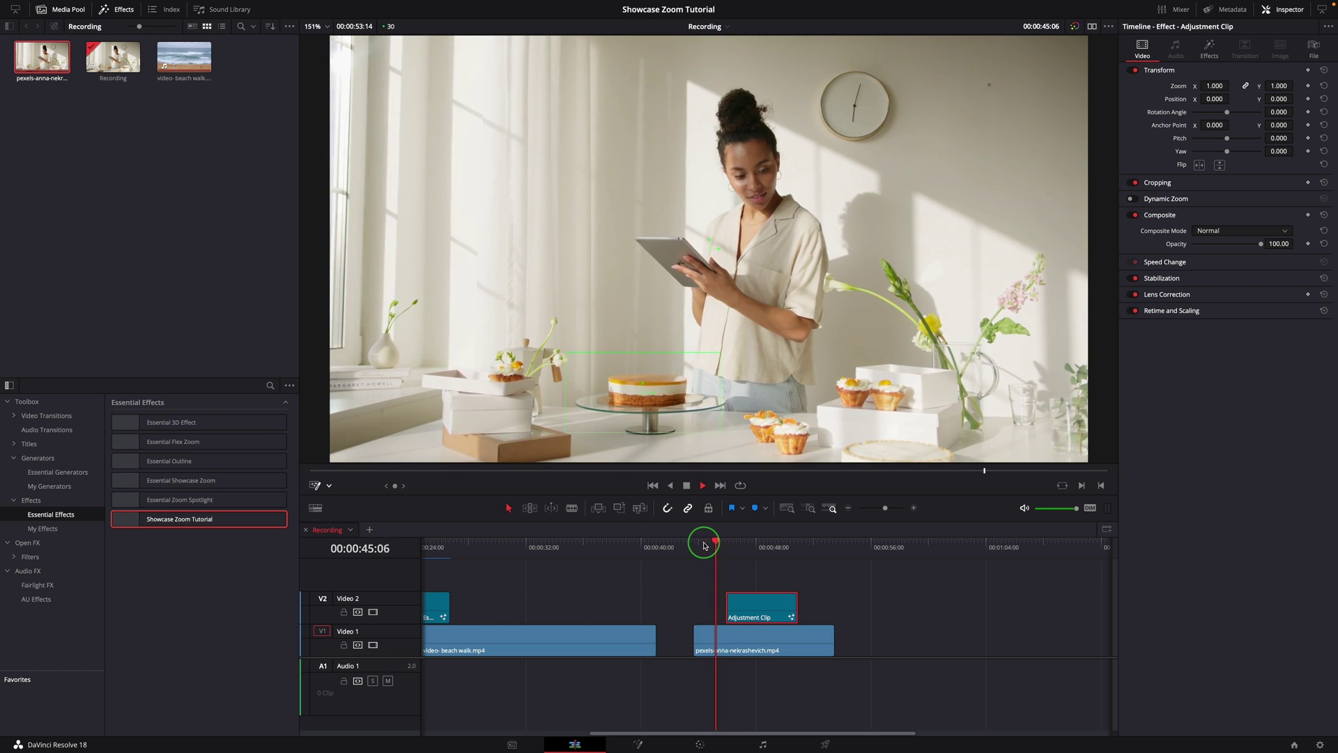
{"action": "key", "text": "space"}
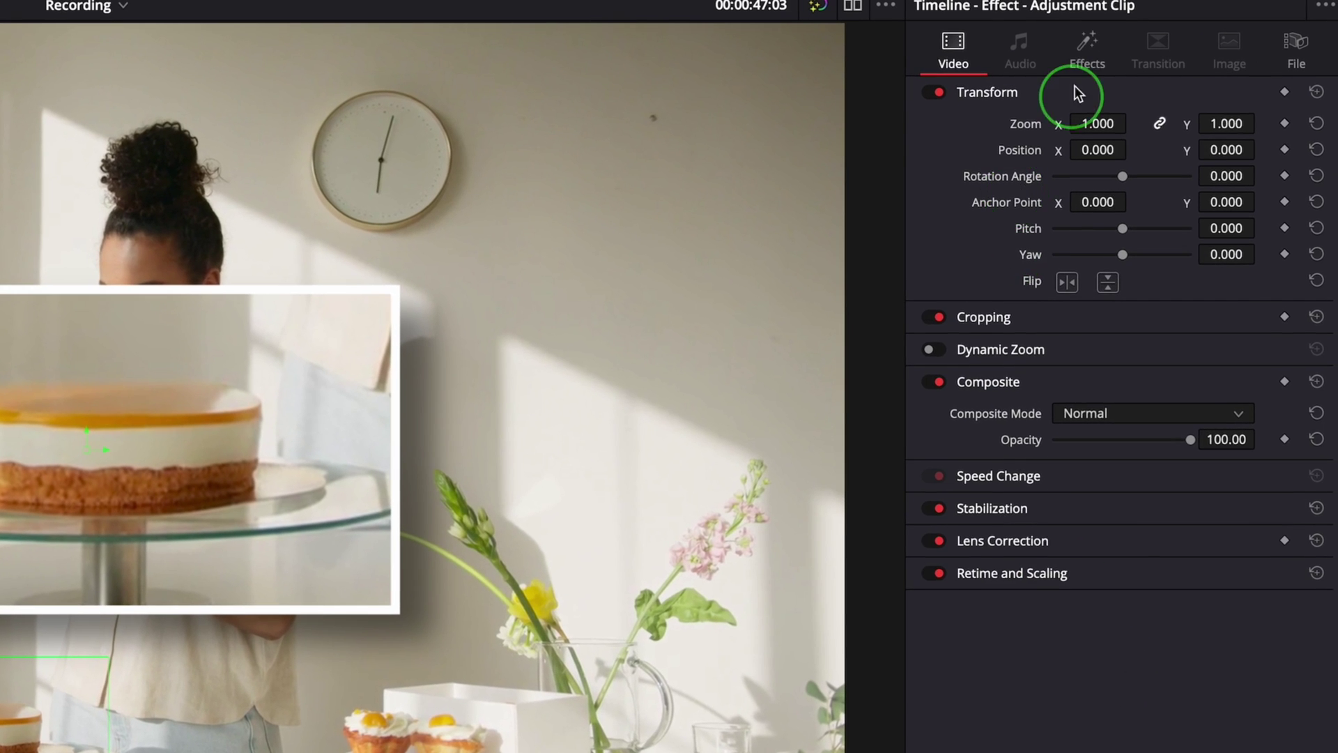
Move the effect's Source Center to about 0.213, 0.215 and Showcase Center to about 0.495, 0.522, and increase Size to 2.33
{"action": "left_click", "coordinate": [1201, 58]}
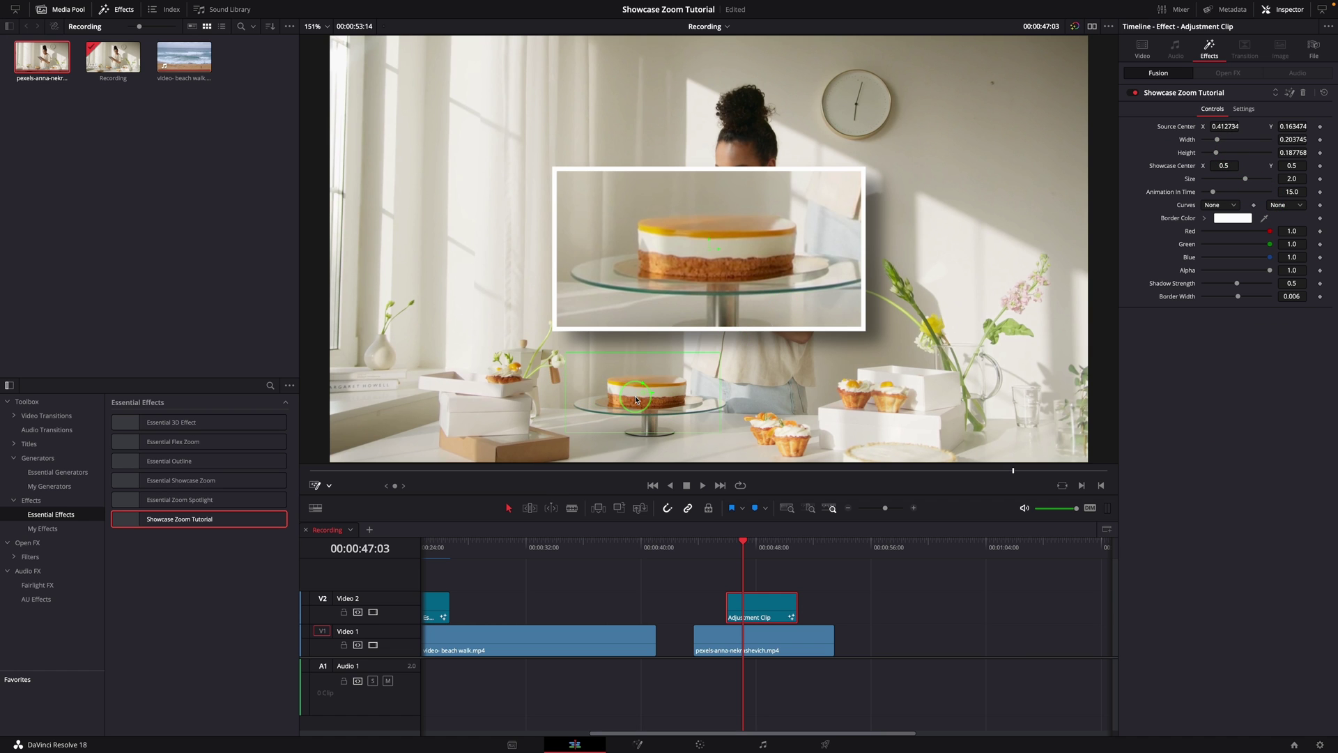
{"action": "left_click_drag", "start_coordinate": [642, 395], "coordinate": [491, 370]}
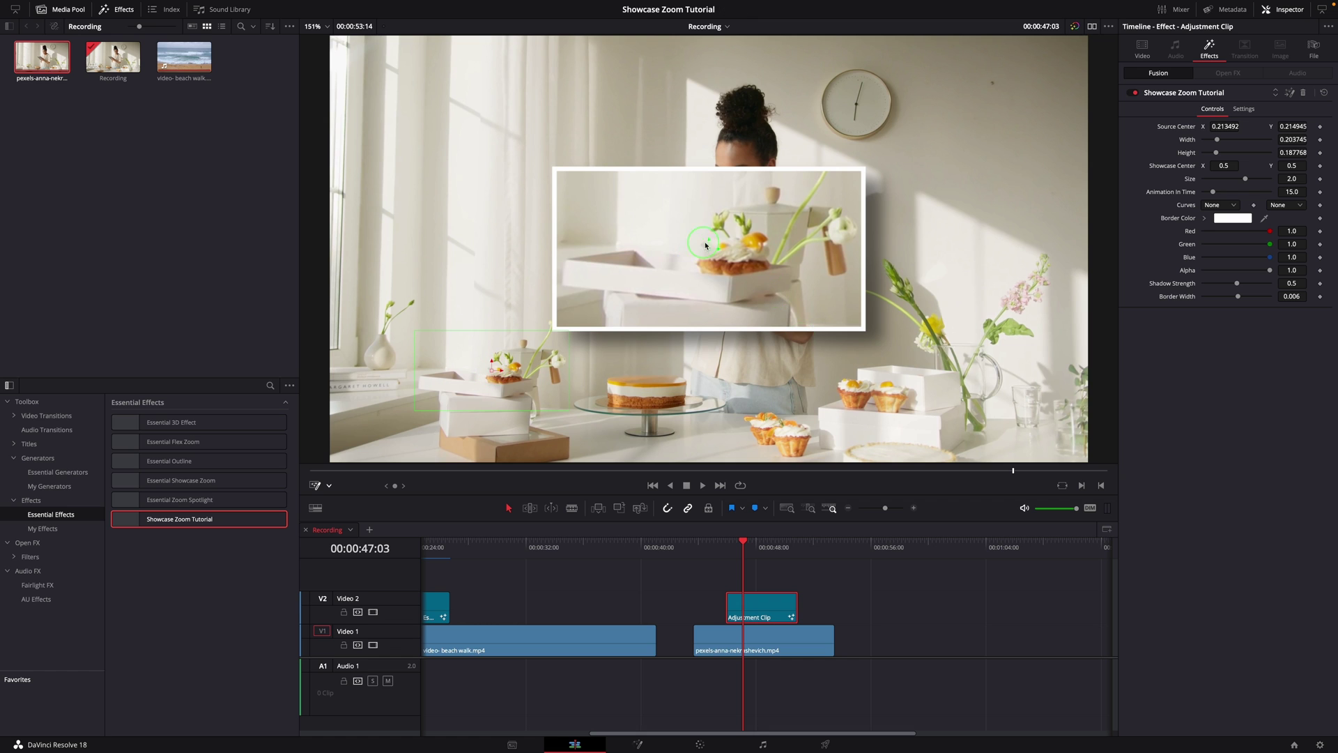
{"action": "mouse_move", "coordinate": [708, 251]}
{"action": "left_mouse_down"}
{"action": "mouse_move", "coordinate": [841, 259]}
{"action": "mouse_move", "coordinate": [706, 242]}
{"action": "left_mouse_up"}
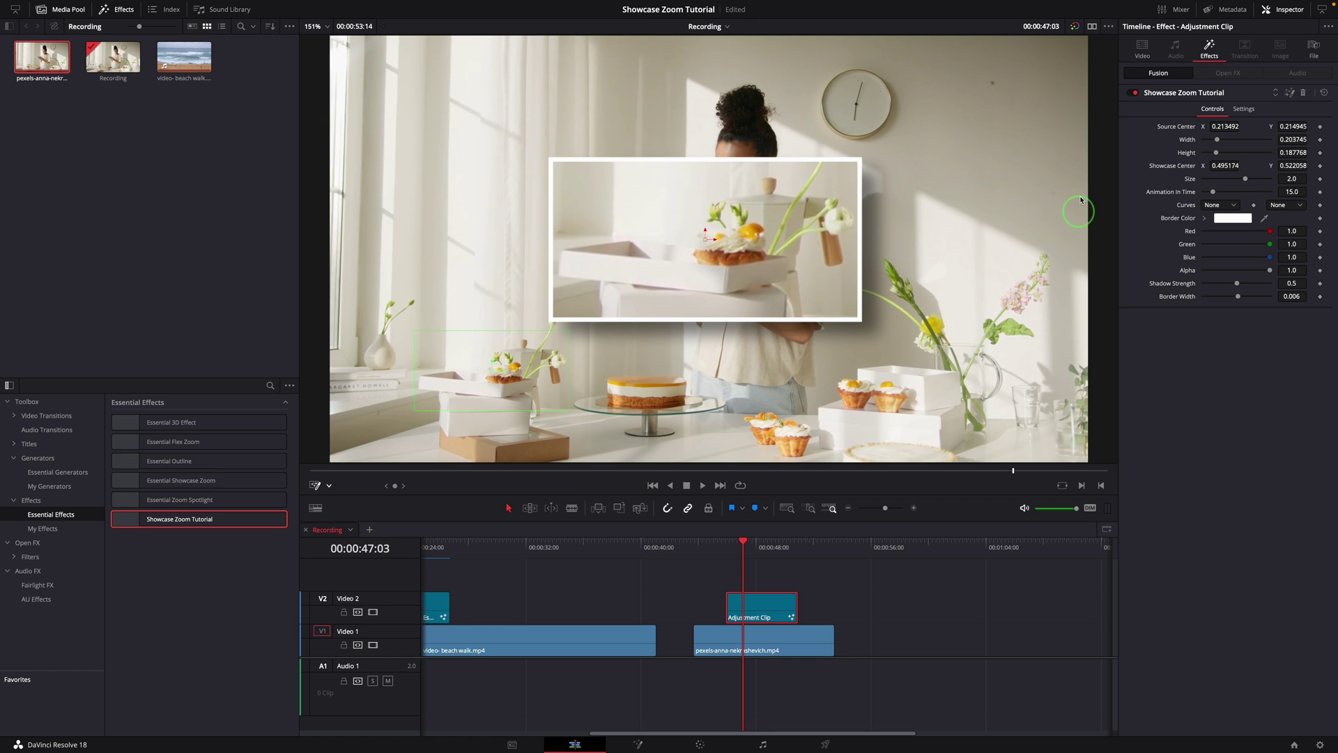
{"action": "left_click_drag", "start_coordinate": [1201, 186], "coordinate": [1236, 189]}
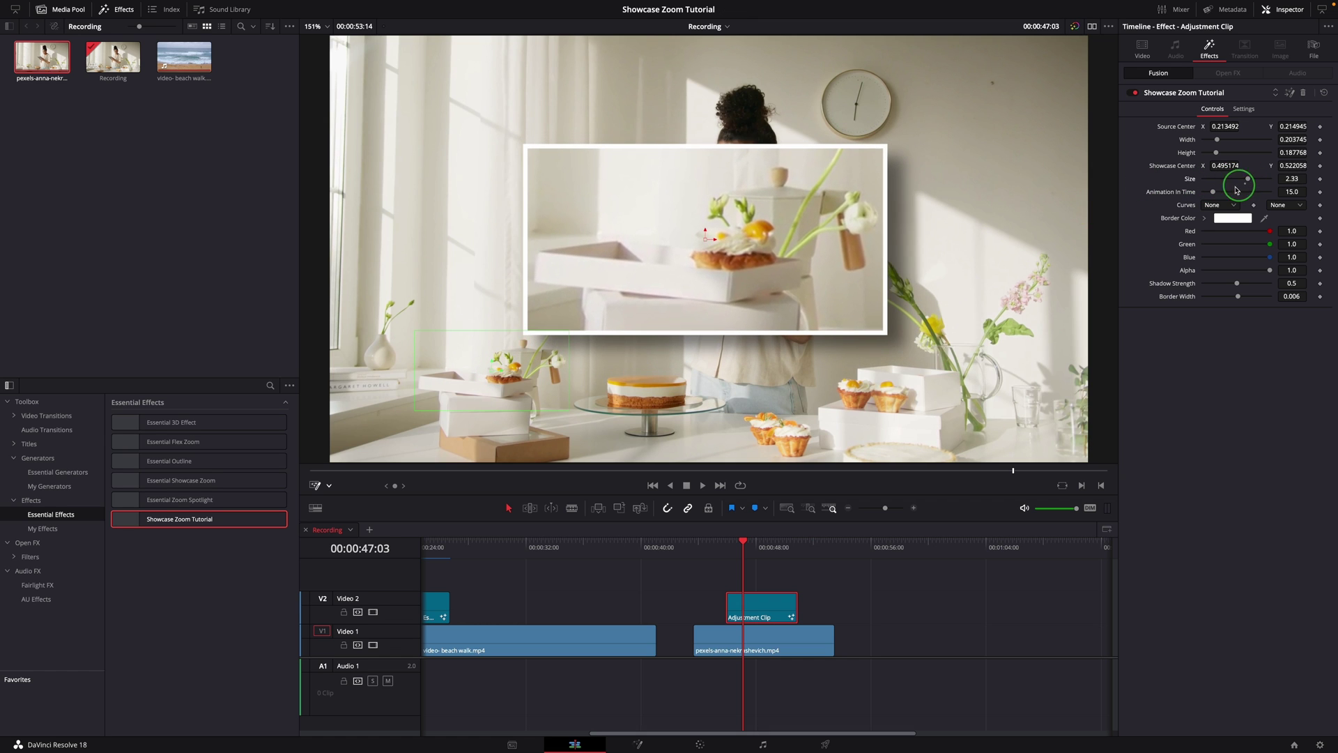
Set the effect's Animation In Time to about 29.06 and its Out curve to Elastic, and play the zoom-in to check it
{"action": "left_click_drag", "start_coordinate": [721, 547], "coordinate": [746, 547]}
{"action": "left_click", "coordinate": [767, 613]}
{"action": "left_click", "coordinate": [1284, 205]}
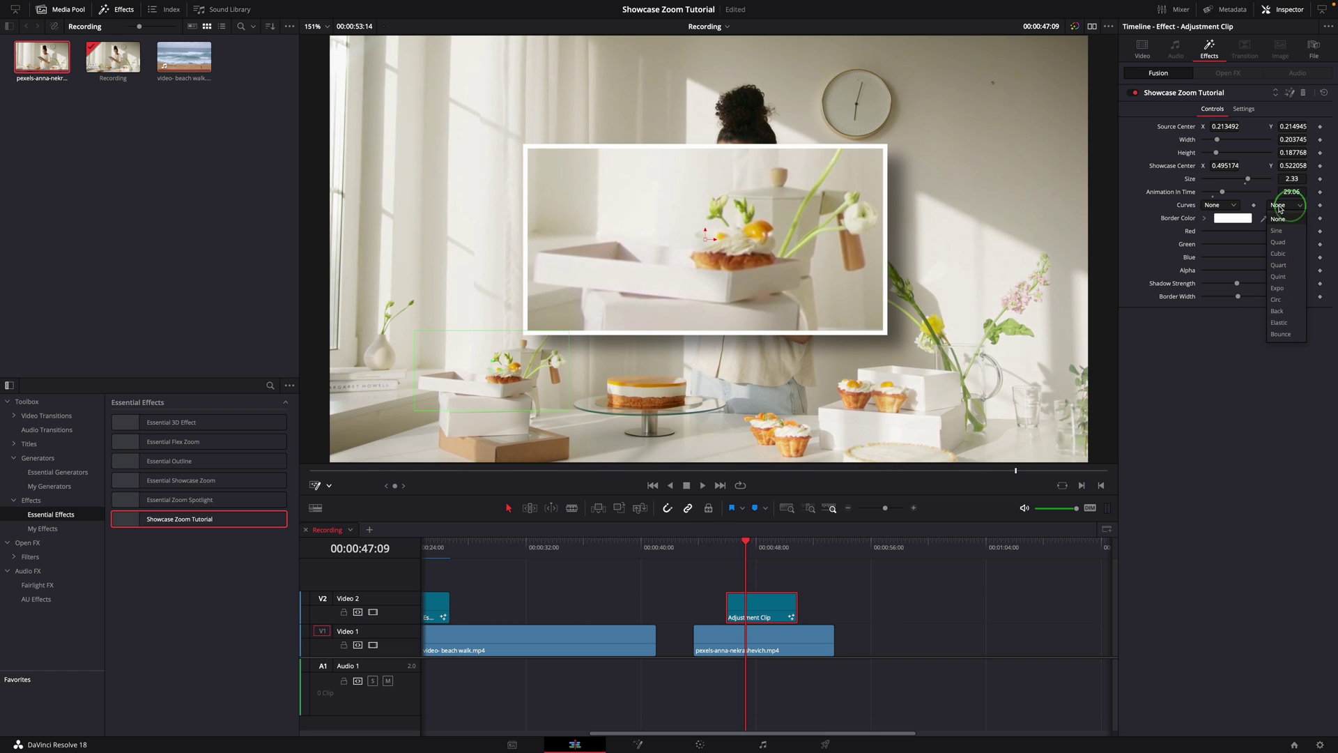
{"action": "left_click", "coordinate": [1279, 323]}
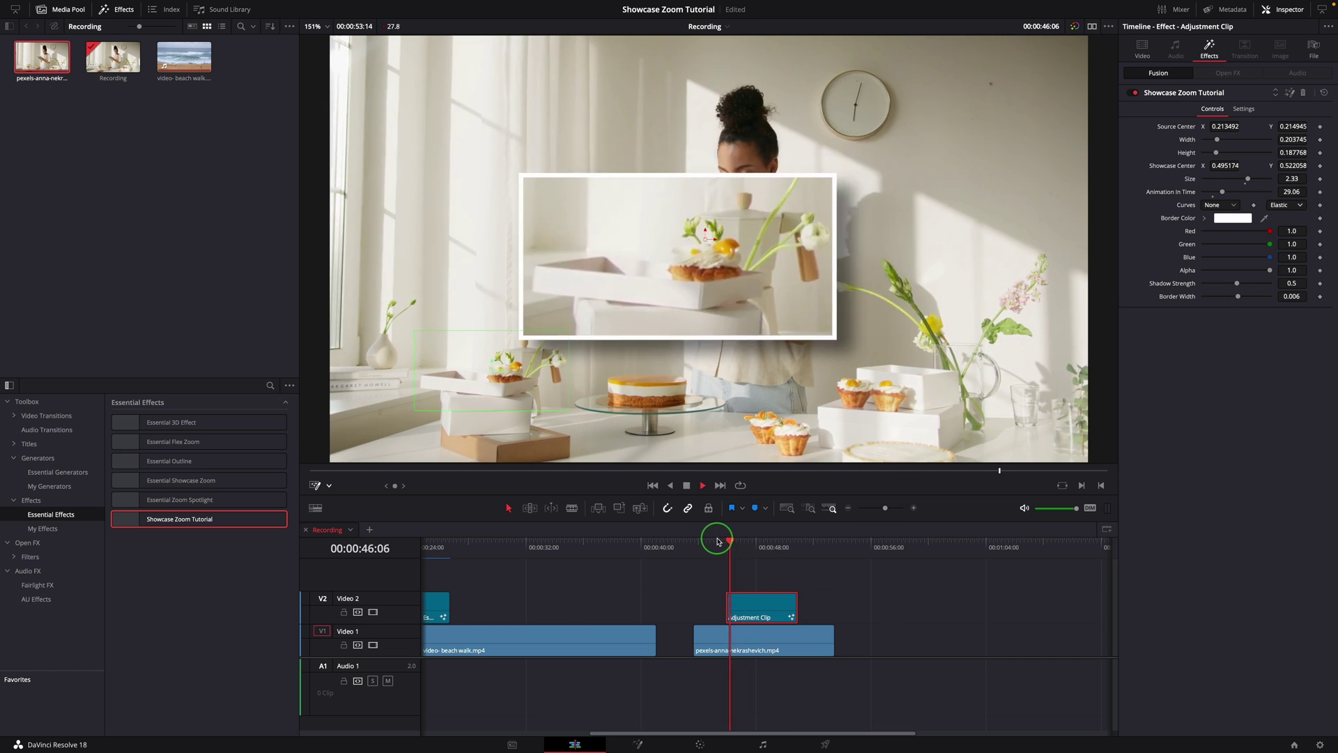
{"action": "left_click", "coordinate": [711, 541]}
{"action": "key", "text": "space"}
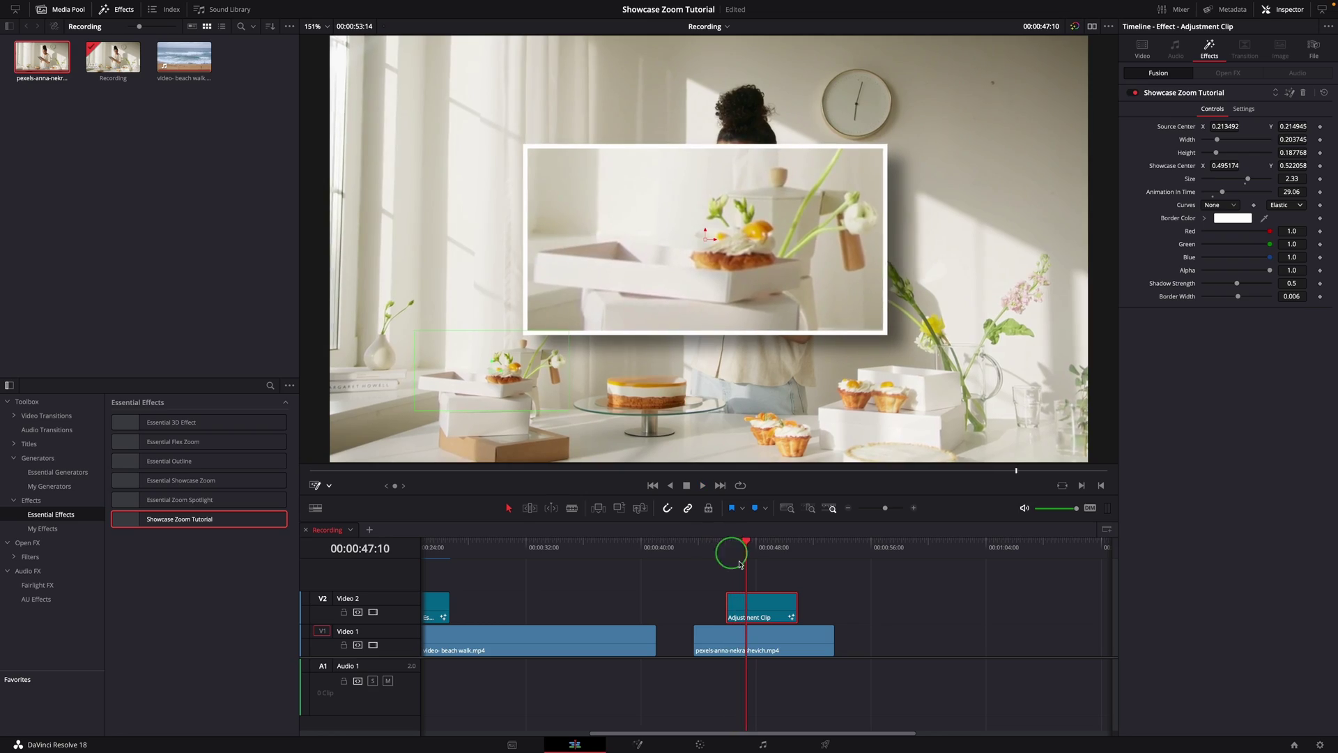